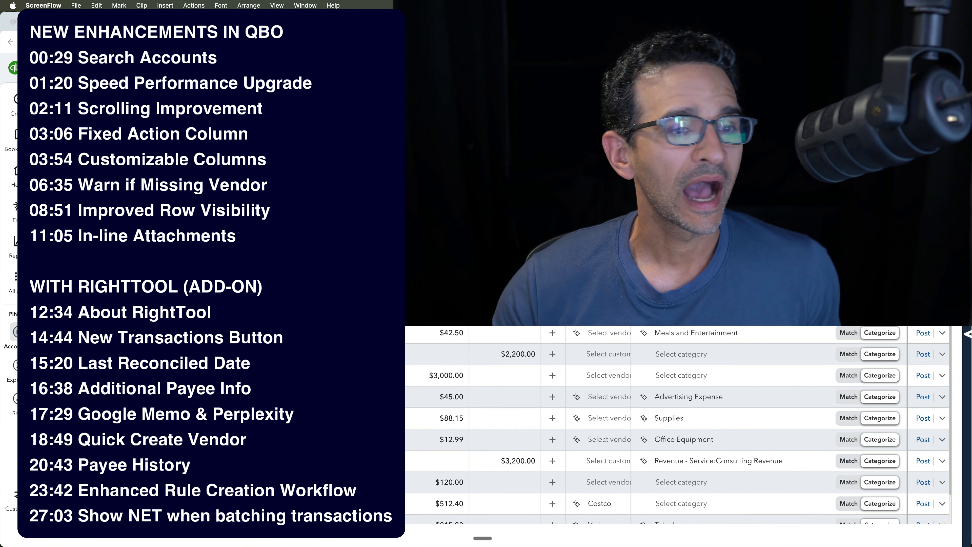
Step: Switch to Chrome with the QuickBooks bank transactions page and collapse the report shortcuts side panel
{"action": "key", "text": "super+Tab"}
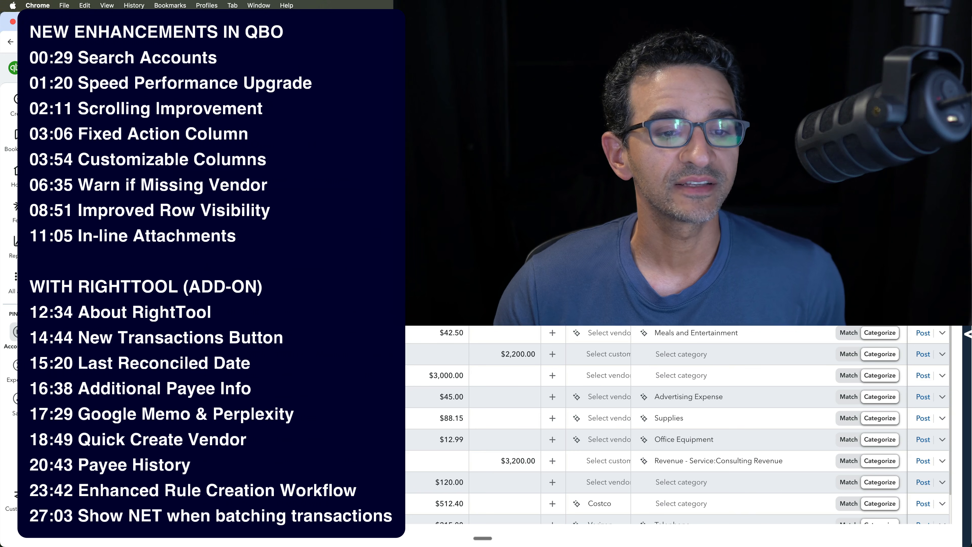
{"action": "left_click", "coordinate": [967, 333]}
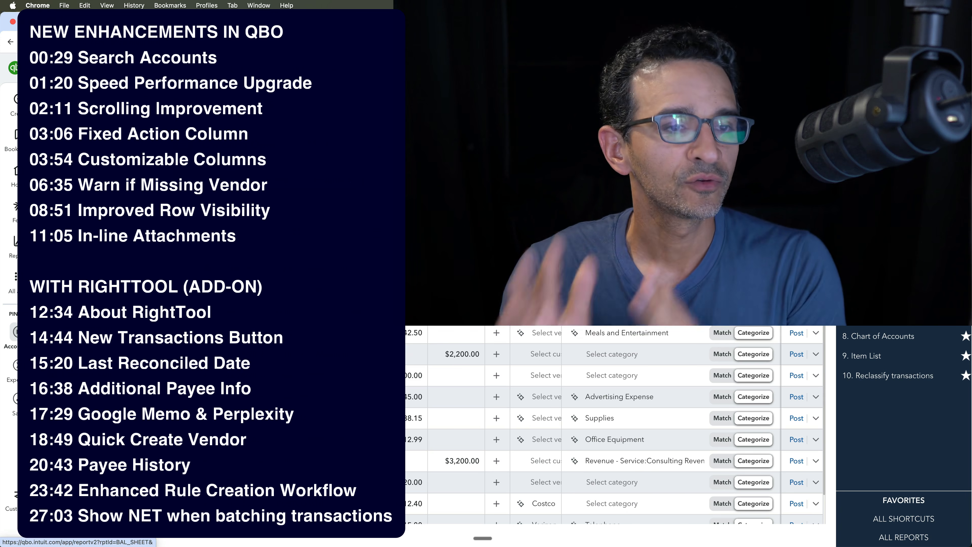
{"action": "left_click", "coordinate": [846, 69]}
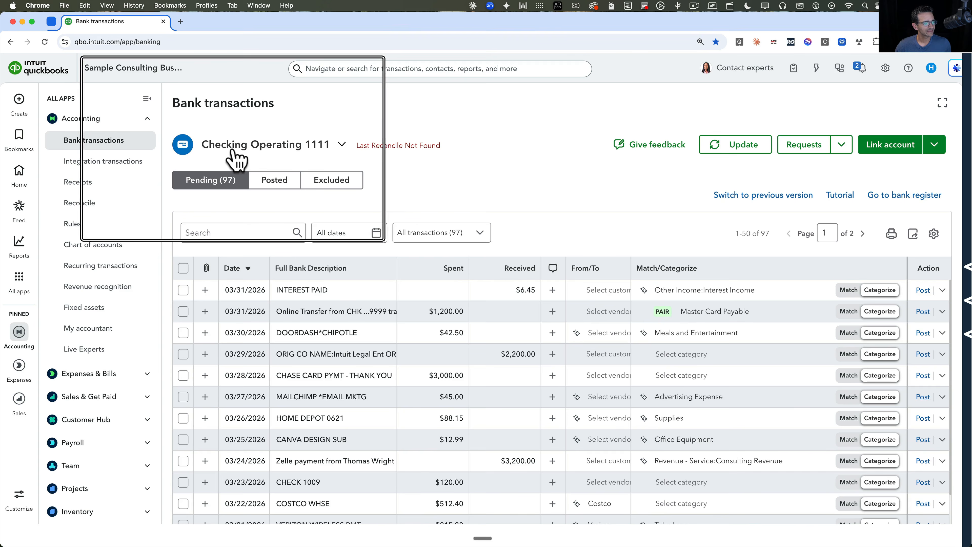
Step: Show the account cards on the bank transactions page from the Checking Operating account list
{"action": "left_click", "coordinate": [313, 150]}
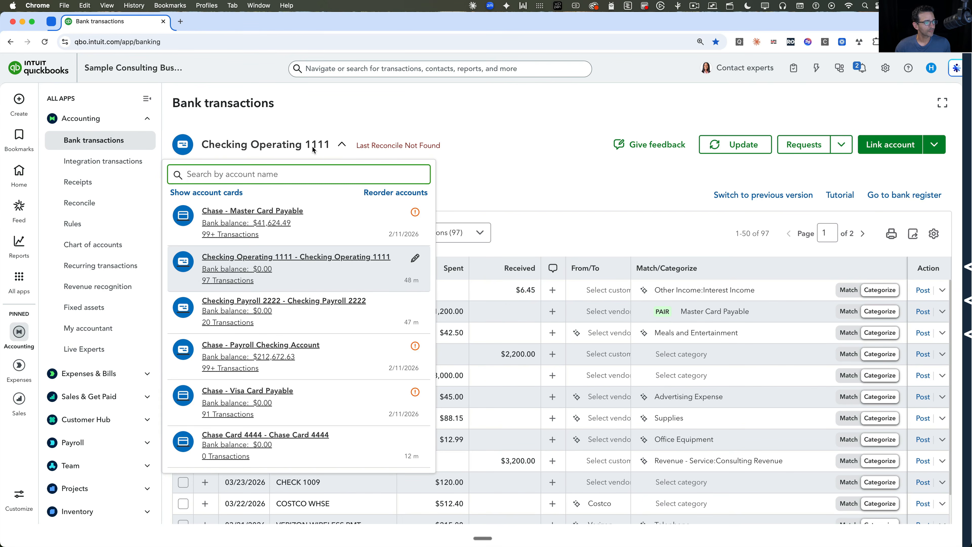
{"action": "left_click", "coordinate": [203, 194]}
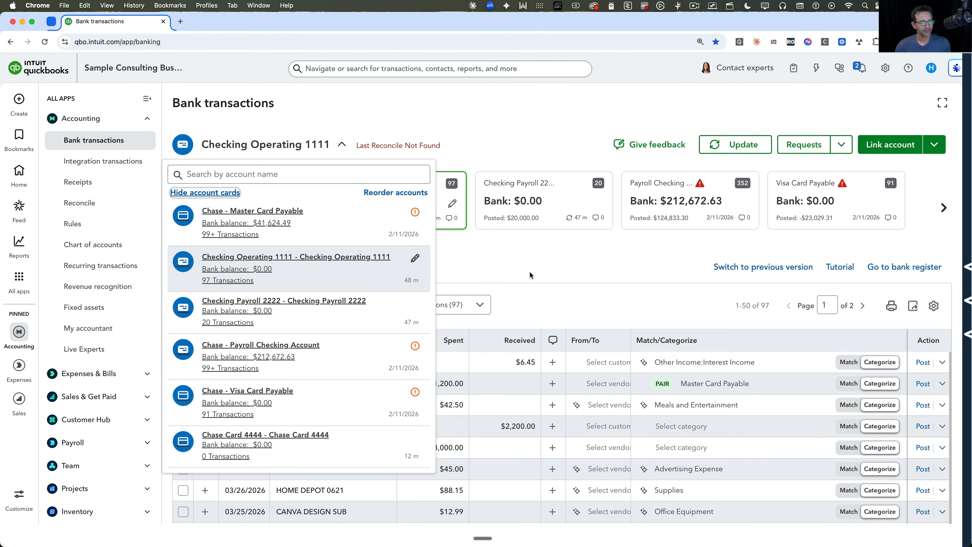
{"action": "left_click", "coordinate": [530, 274]}
Step: Hide the account cards again and close the account list
{"action": "left_click", "coordinate": [281, 151]}
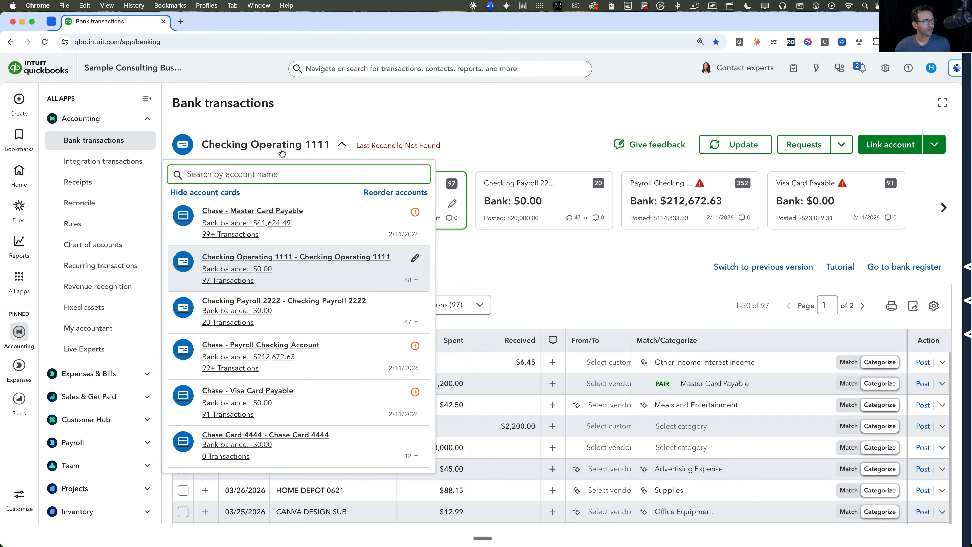
{"action": "left_click", "coordinate": [205, 194]}
{"action": "left_click", "coordinate": [206, 193]}
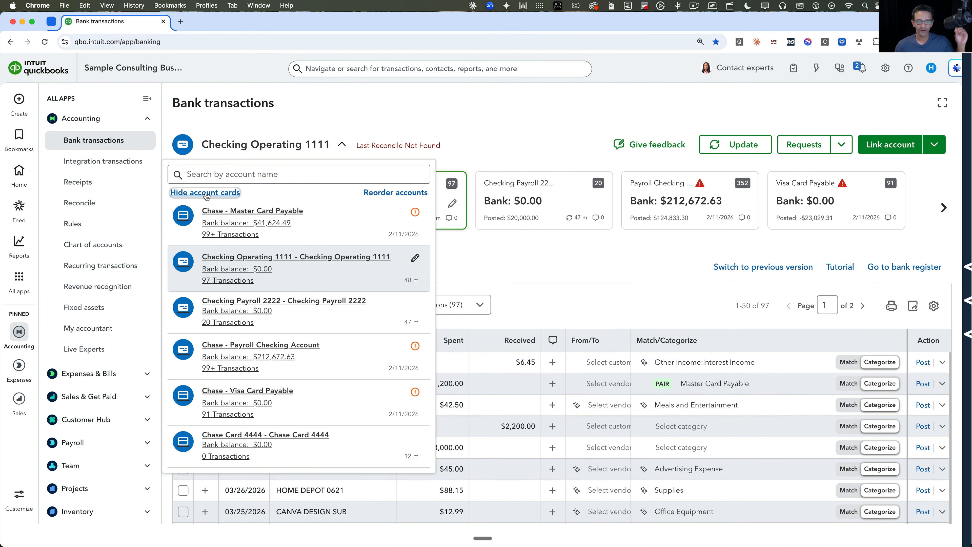
{"action": "left_click", "coordinate": [206, 193]}
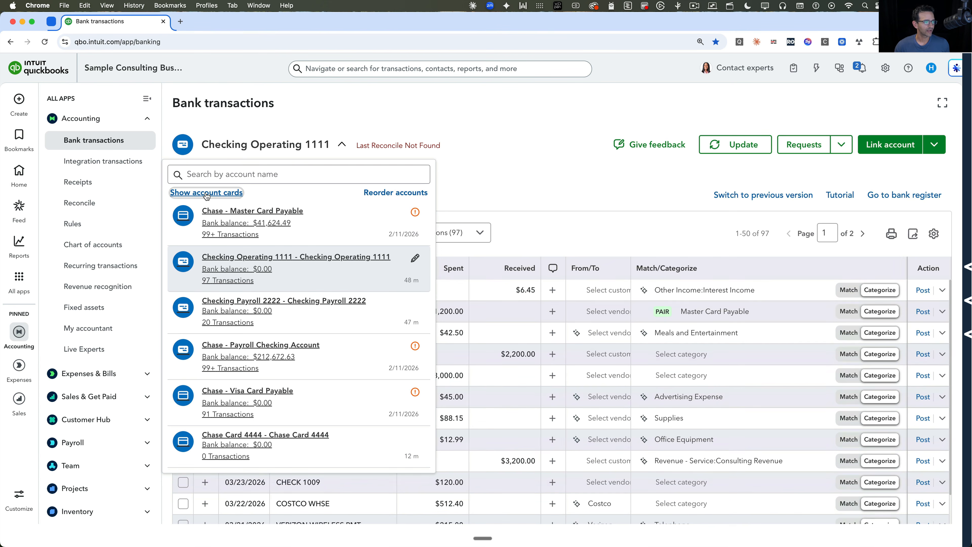
{"action": "left_click", "coordinate": [279, 142]}
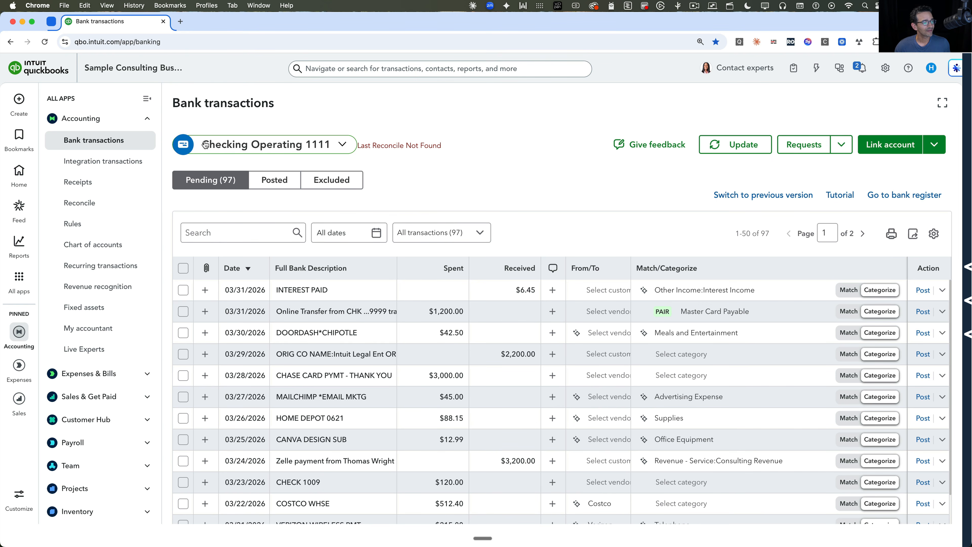
Step: Search the bank account list by the four-digit suffix of the Checking Payroll account
{"action": "left_click", "coordinate": [231, 146]}
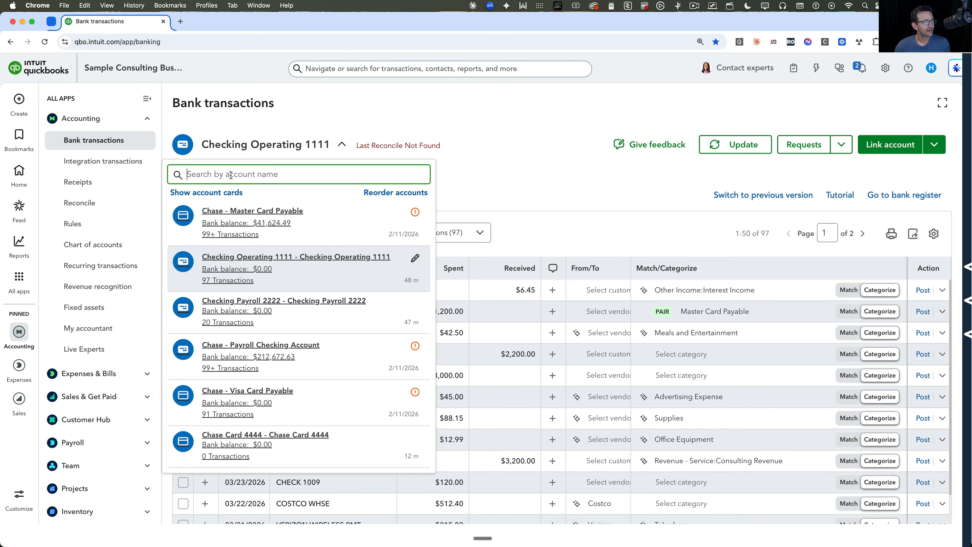
{"action": "key", "text": "alt+super+8"}
{"action": "key", "text": "alt+super+8"}
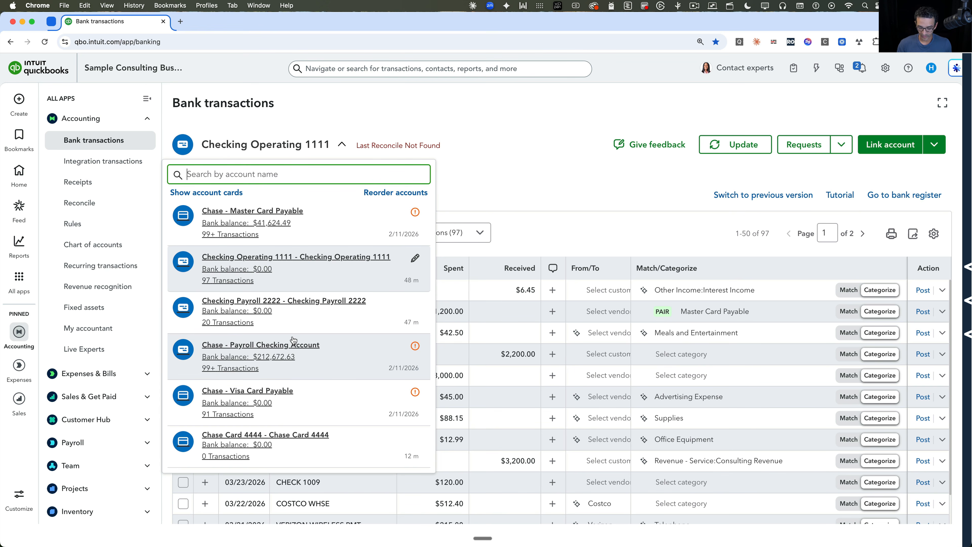
{"action": "type", "text": "2222"}
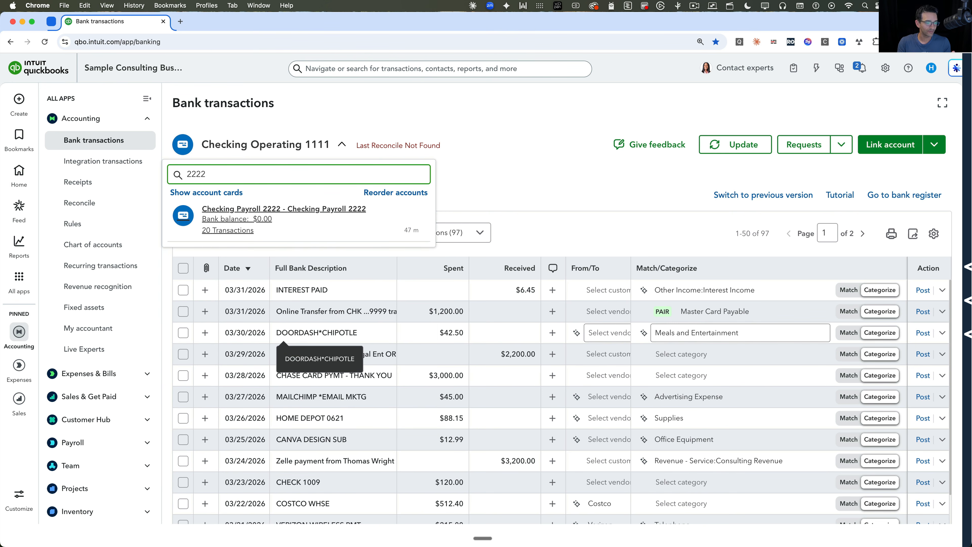
Step: Replace the account search with "sav"
{"action": "key", "text": "BackSpace"}
{"action": "key", "text": "BackSpace"}
{"action": "key", "text": "BackSpace"}
{"action": "key", "text": "BackSpace"}
{"action": "type", "text": "sav"}
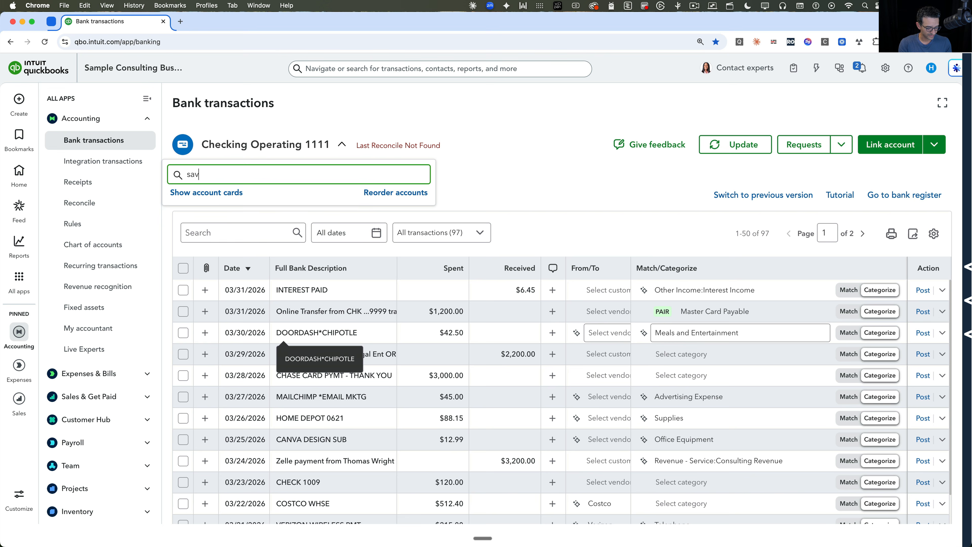
Step: Search the bank account list for "payroll" instead, then clear the search and close the list
{"action": "key", "text": "BackSpace"}
{"action": "key", "text": "BackSpace"}
{"action": "key", "text": "BackSpace"}
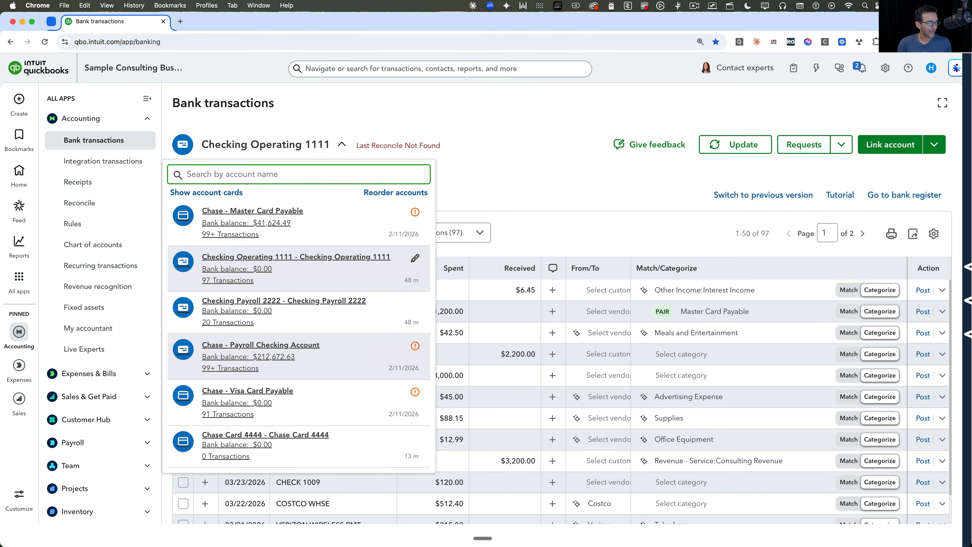
{"action": "type", "text": "pay"}
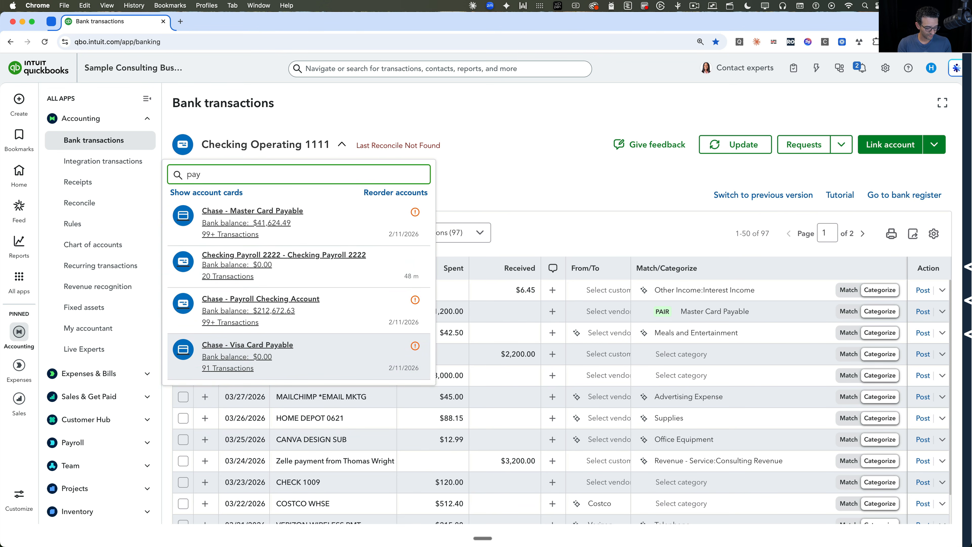
{"action": "type", "text": "roll"}
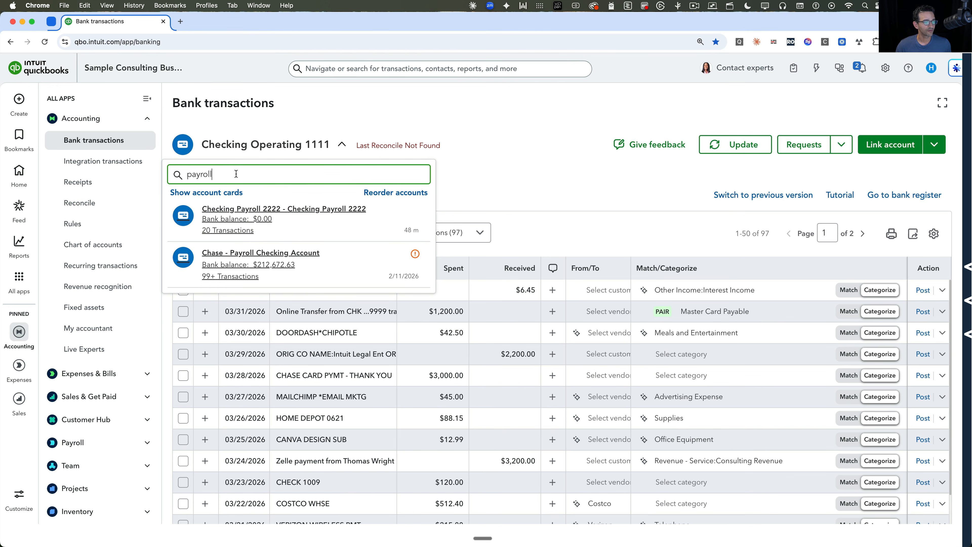
{"action": "key", "text": "BackSpace"}
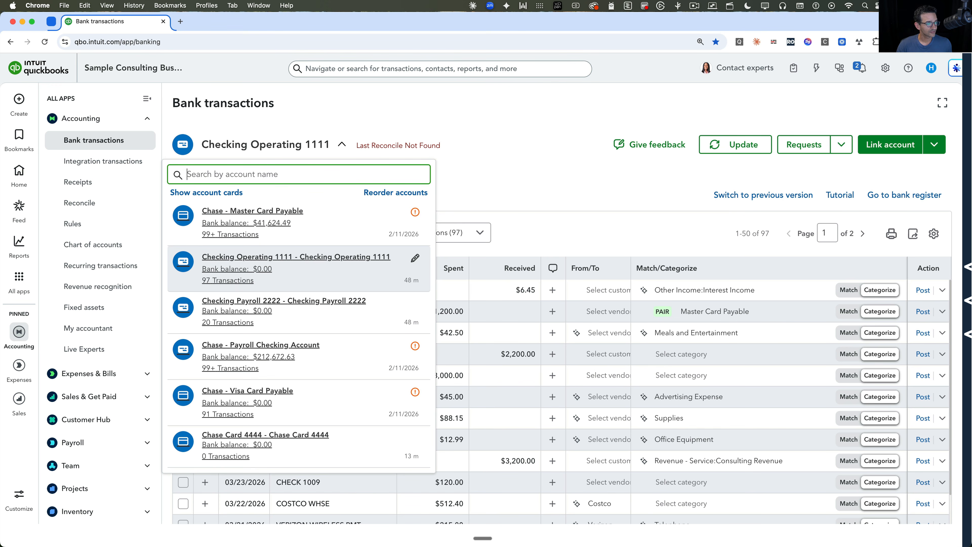
{"action": "left_click", "coordinate": [498, 179]}
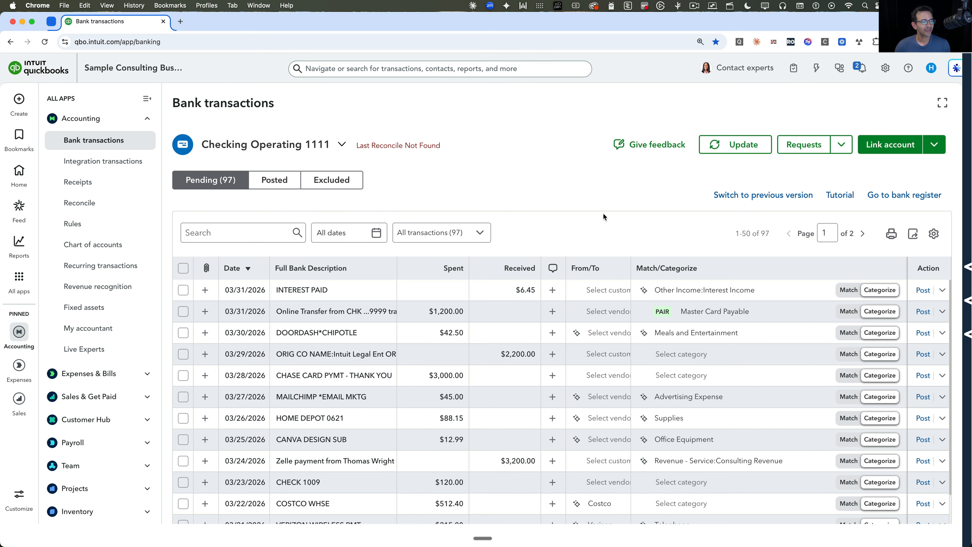
Step: Look through the category choices and the additional row actions of the pending DOORDASH*CHIPOTLE transaction
{"action": "scroll", "coordinate": [598, 314], "scroll_direction": "down", "scroll_amount": 15}
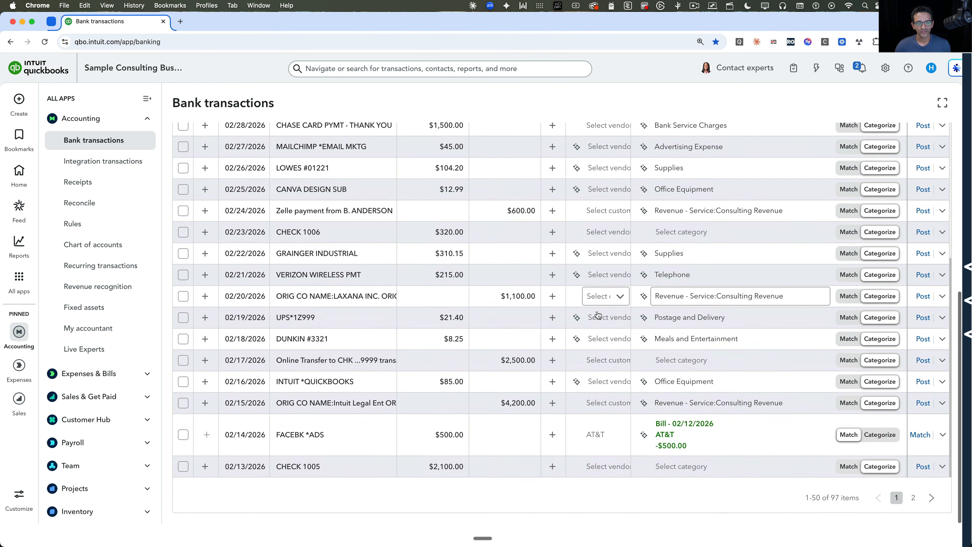
{"action": "scroll", "coordinate": [598, 315], "scroll_direction": "up", "scroll_amount": 15}
{"action": "scroll", "coordinate": [598, 316], "scroll_direction": "down", "scroll_amount": 1}
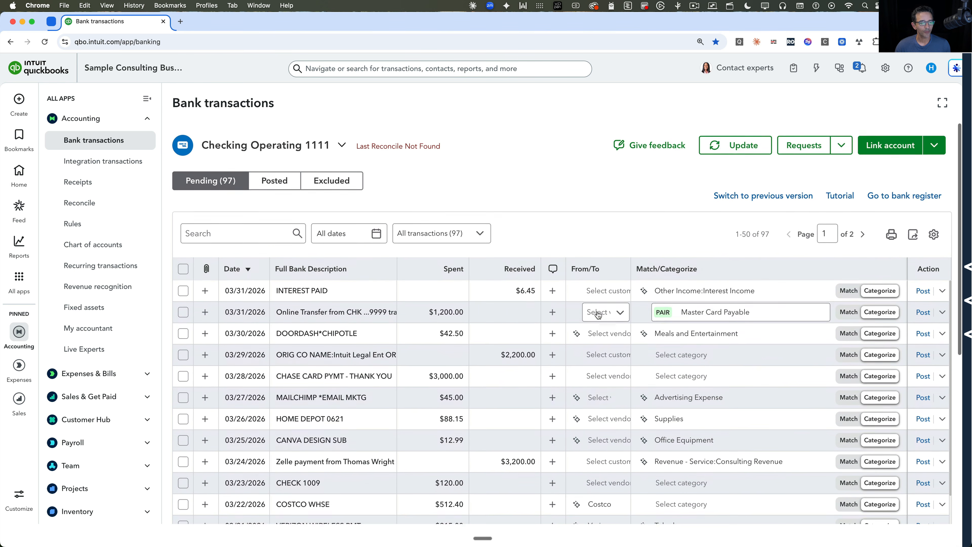
{"action": "left_click", "coordinate": [733, 332]}
{"action": "scroll", "coordinate": [735, 229], "scroll_direction": "down", "scroll_amount": 5}
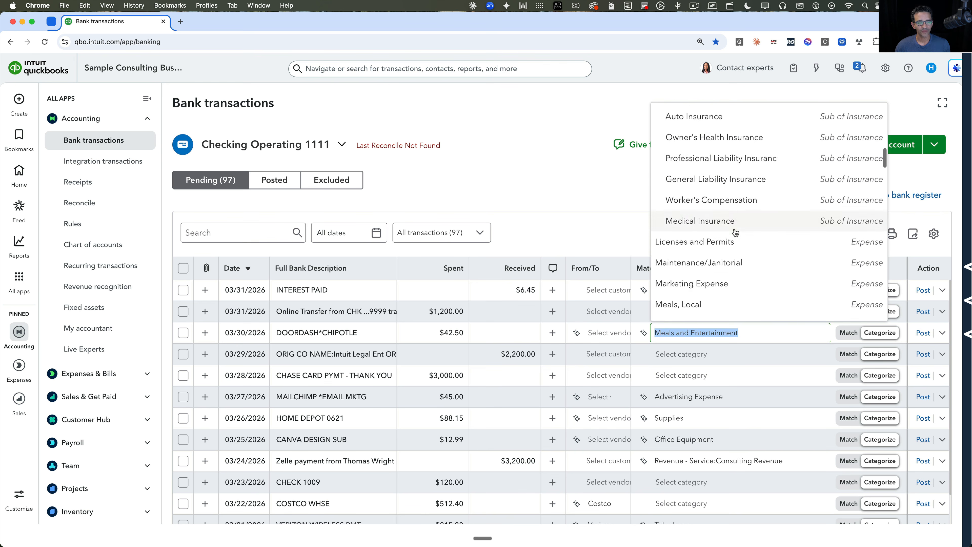
{"action": "scroll", "coordinate": [735, 230], "scroll_direction": "up", "scroll_amount": 5}
{"action": "left_click", "coordinate": [943, 333]}
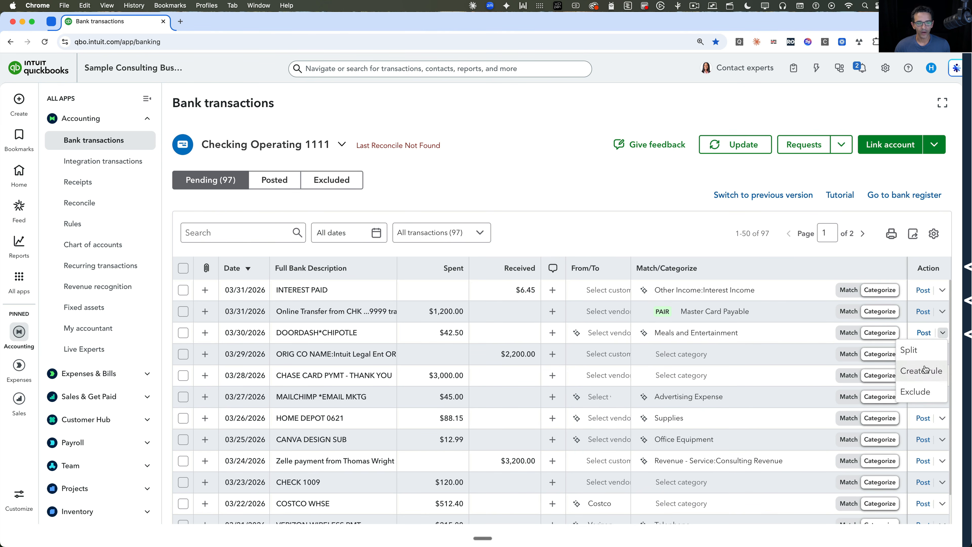
{"action": "left_click", "coordinate": [917, 371]}
Step: Expand the DOORDASH*CHIPOTLE transaction and examine its transaction type, account, class, vendor and memo fields
{"action": "left_click", "coordinate": [361, 333]}
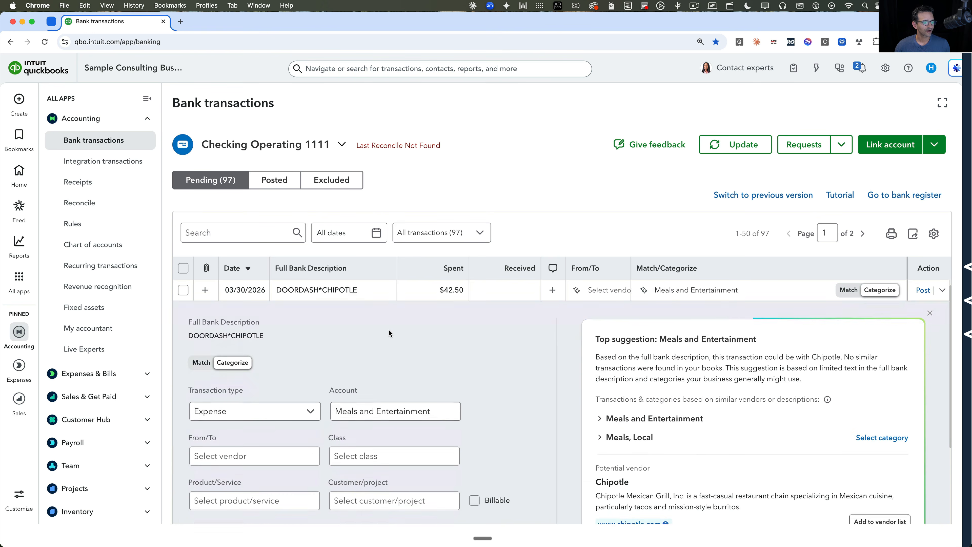
{"action": "scroll", "coordinate": [363, 344], "scroll_direction": "down", "scroll_amount": 3}
{"action": "scroll", "coordinate": [336, 370], "scroll_direction": "down", "scroll_amount": 2}
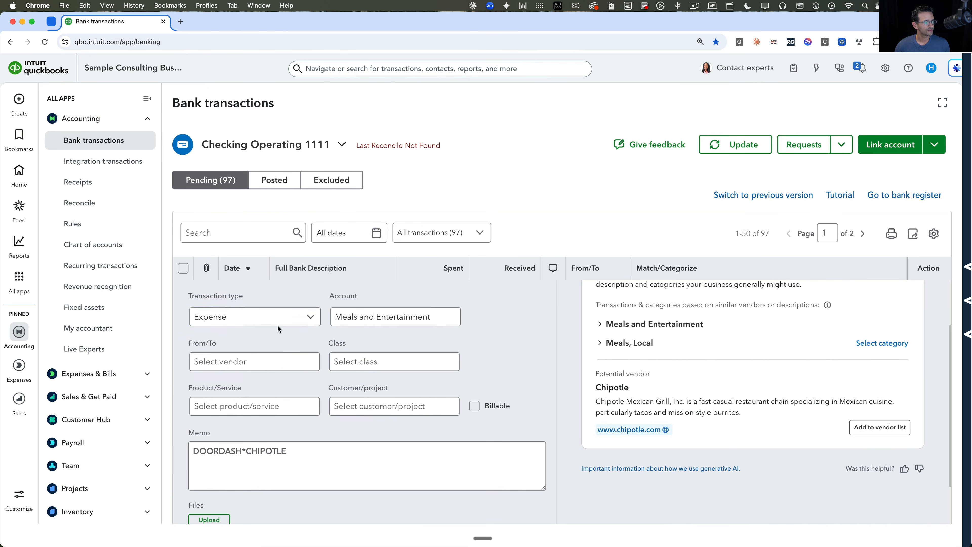
{"action": "left_click", "coordinate": [280, 320]}
{"action": "left_click", "coordinate": [400, 316]}
{"action": "left_click", "coordinate": [381, 362]}
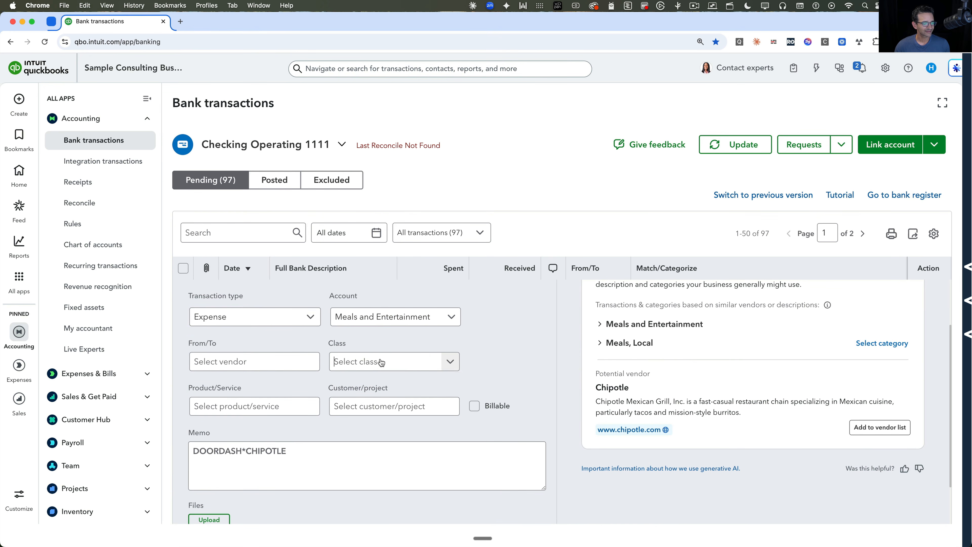
{"action": "left_click", "coordinate": [277, 366]}
{"action": "left_click", "coordinate": [505, 381]}
{"action": "scroll", "coordinate": [507, 379], "scroll_direction": "down", "scroll_amount": 2}
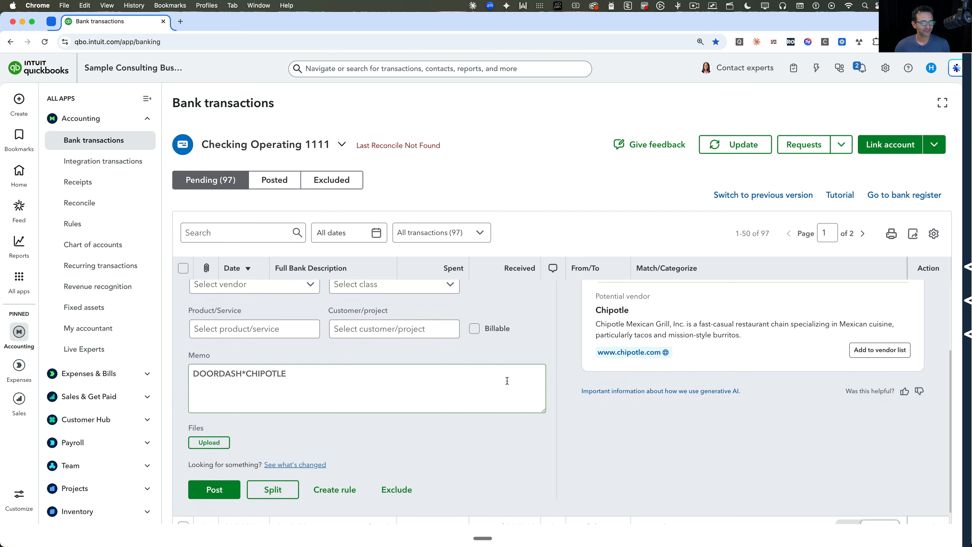
Step: Review the category suggestion for DOORDASH*CHIPOTLE and collapse the transaction's details
{"action": "scroll", "coordinate": [506, 379], "scroll_direction": "up", "scroll_amount": 3}
{"action": "scroll", "coordinate": [507, 381], "scroll_direction": "up", "scroll_amount": 1}
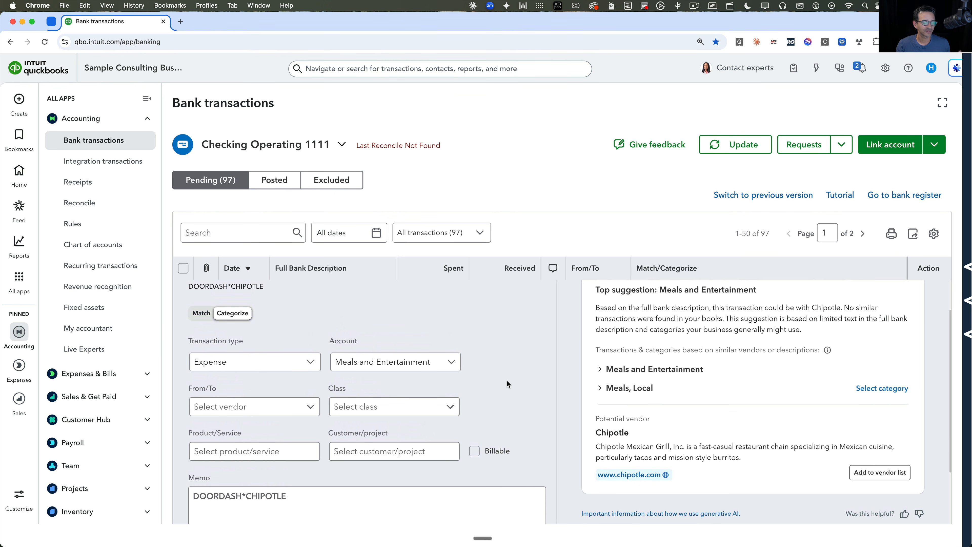
{"action": "scroll", "coordinate": [507, 379], "scroll_direction": "up", "scroll_amount": 3}
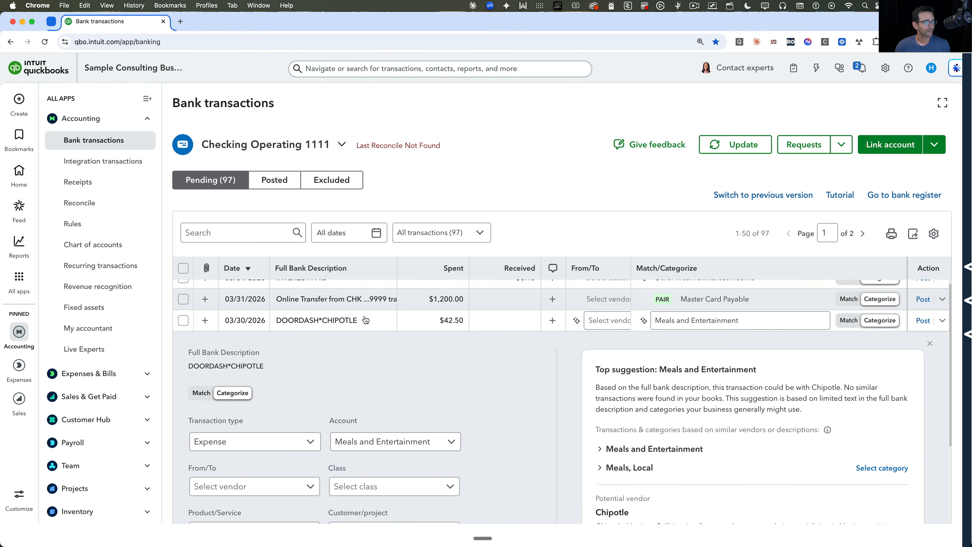
{"action": "left_click", "coordinate": [366, 320]}
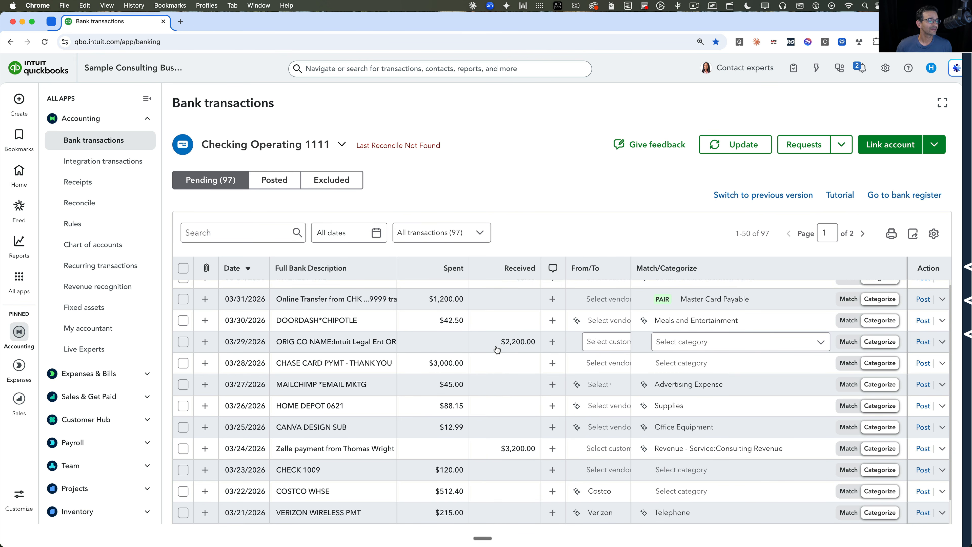
Step: Select the five consecutive pending transactions dated 03/29/2026 through 03/25/2026
{"action": "scroll", "coordinate": [497, 349], "scroll_direction": "down", "scroll_amount": 3}
{"action": "scroll", "coordinate": [494, 343], "scroll_direction": "up", "scroll_amount": 3}
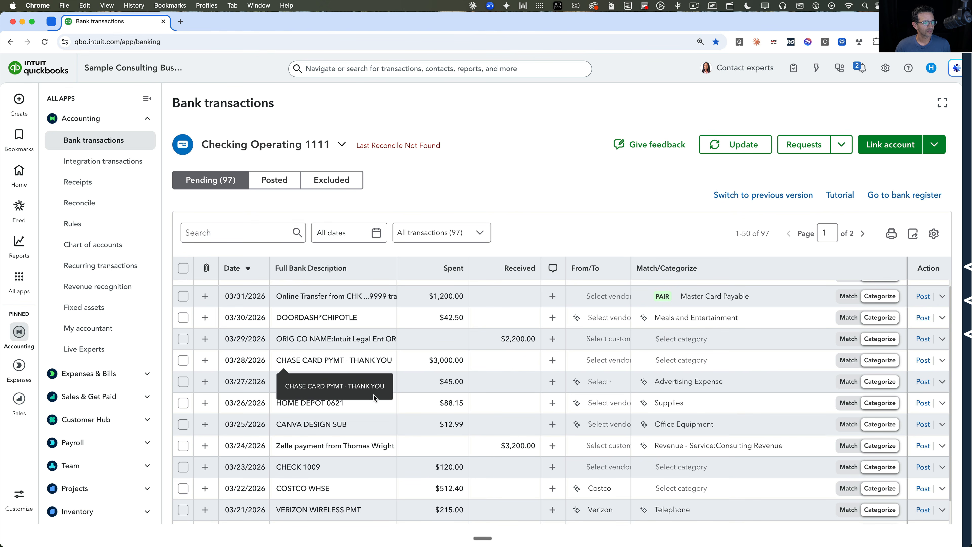
{"action": "left_click", "coordinate": [182, 339]}
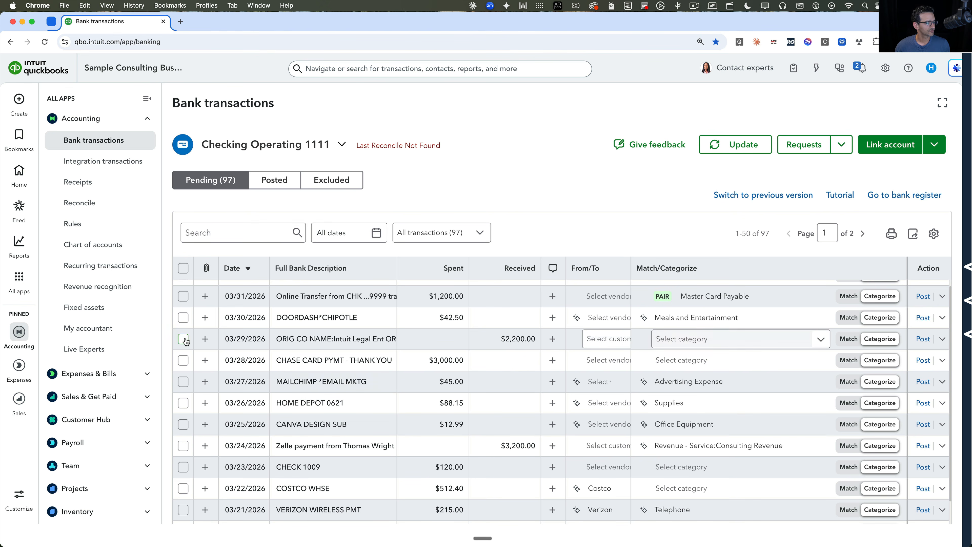
{"action": "left_click", "coordinate": [183, 424], "text": "shift"}
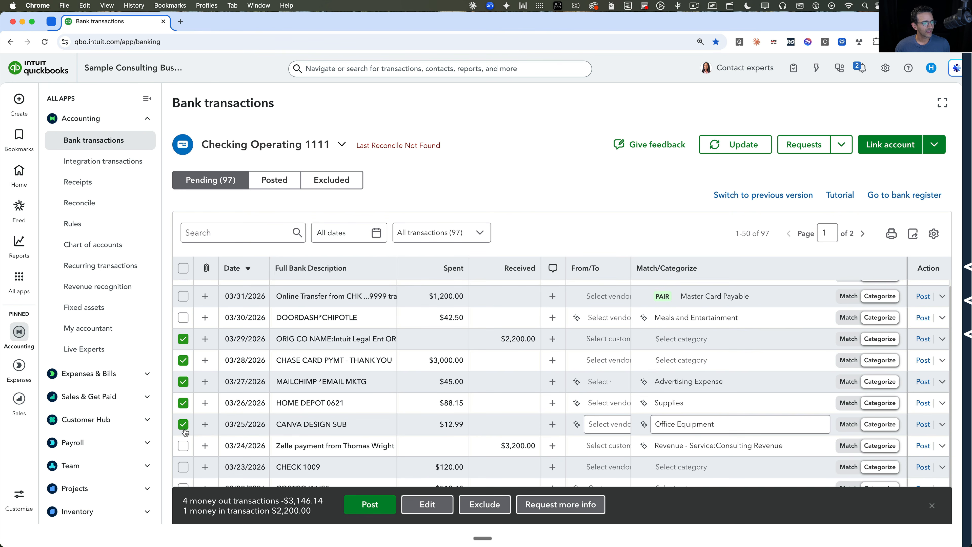
Step: Bulk edit the selected transactions, choosing vendor 401K Administrator, a class and the Advertising Expense account
{"action": "left_click", "coordinate": [437, 503]}
{"action": "left_click", "coordinate": [466, 258]}
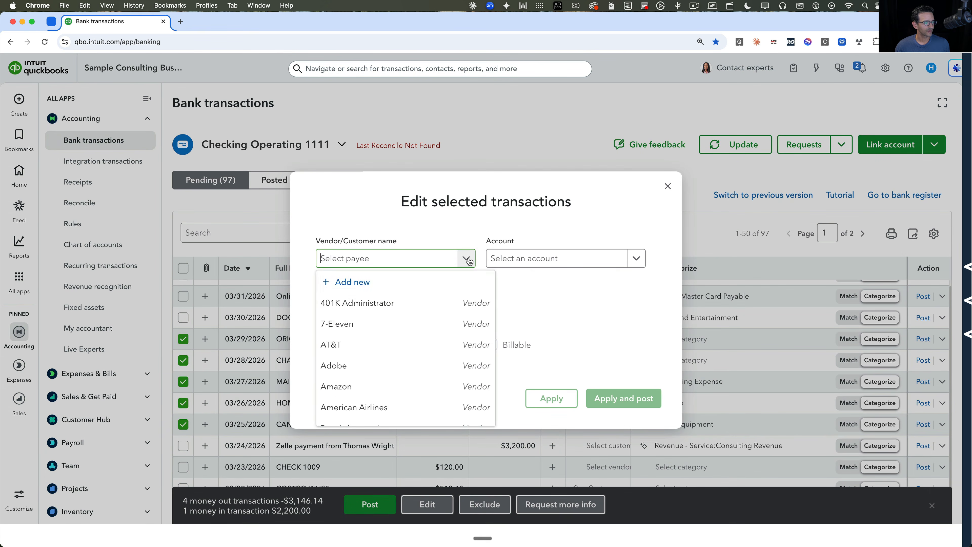
{"action": "left_click", "coordinate": [397, 304]}
{"action": "left_click", "coordinate": [465, 298]}
{"action": "left_click", "coordinate": [382, 381]}
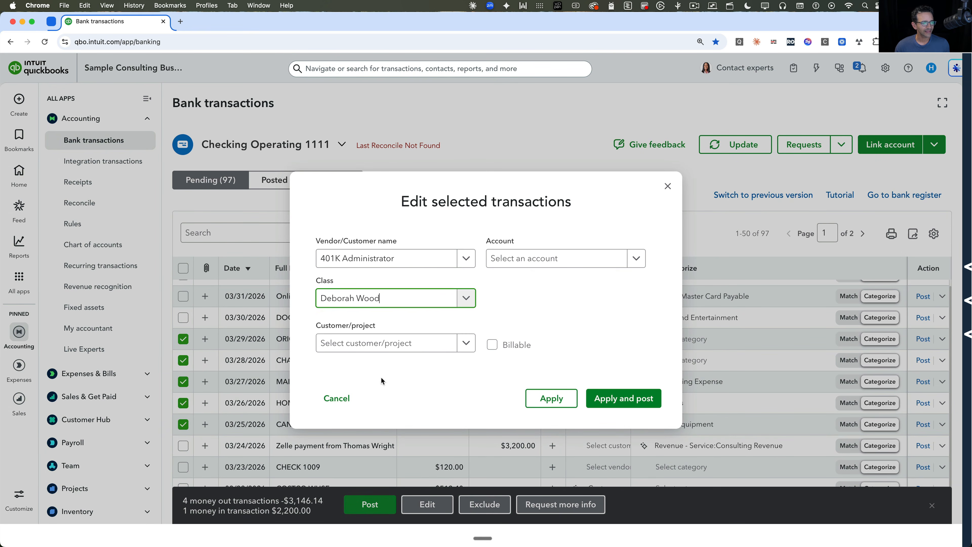
{"action": "left_click", "coordinate": [609, 259]}
{"action": "left_click", "coordinate": [554, 305]}
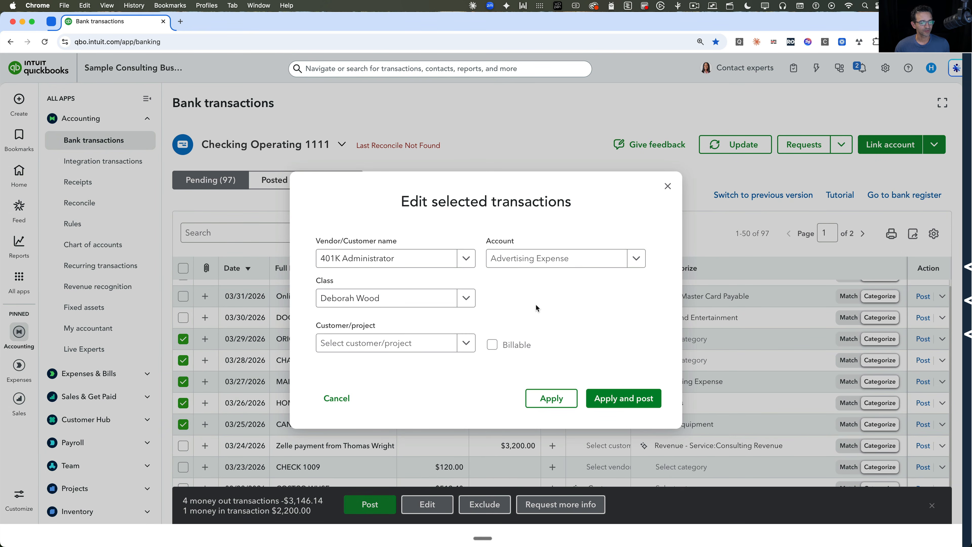
Step: Apply and post the bulk edit to the selected transactions, and expand the bank transactions page to full view
{"action": "left_click", "coordinate": [624, 399]}
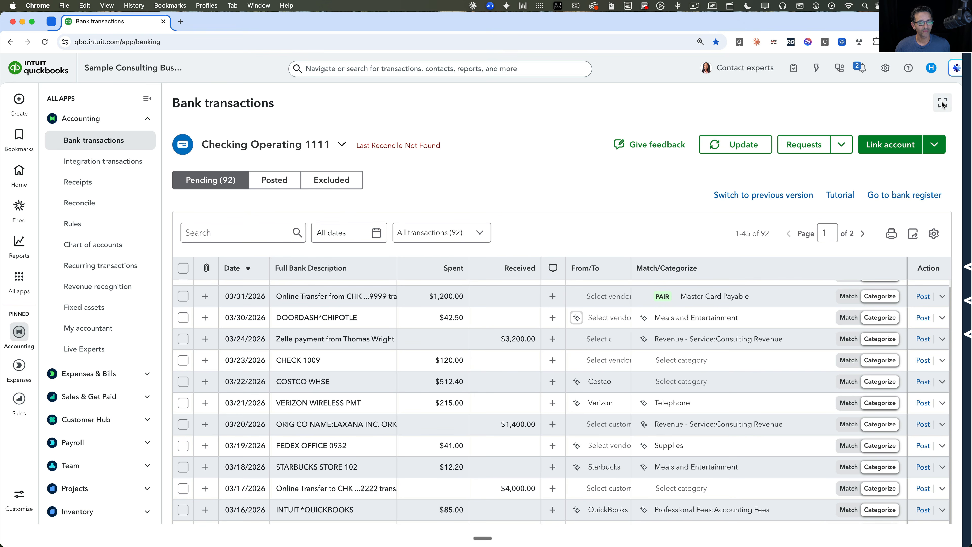
{"action": "left_click", "coordinate": [943, 102]}
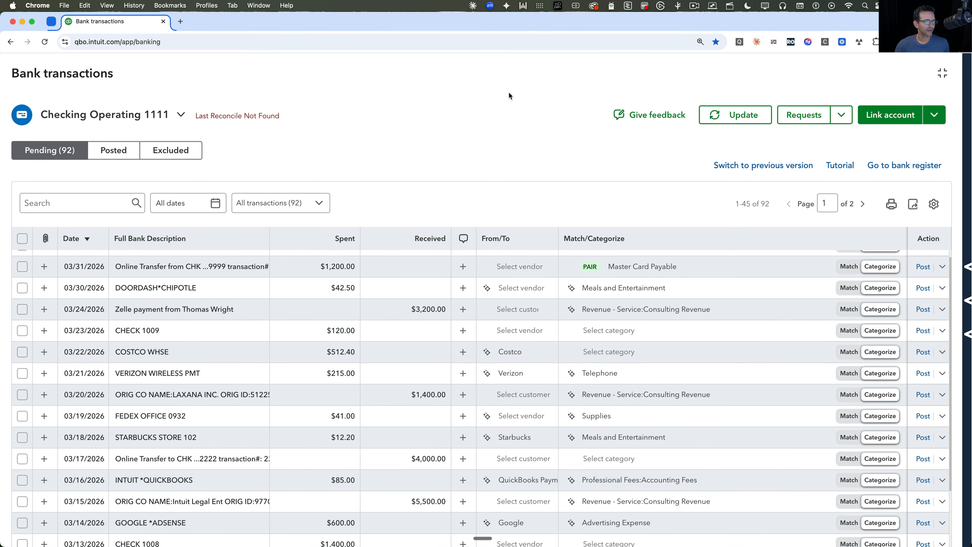
Step: Look through the first page of pending transactions down to the page controls, examining how the list and column headers scroll
{"action": "scroll", "coordinate": [539, 380], "scroll_direction": "down", "scroll_amount": 10}
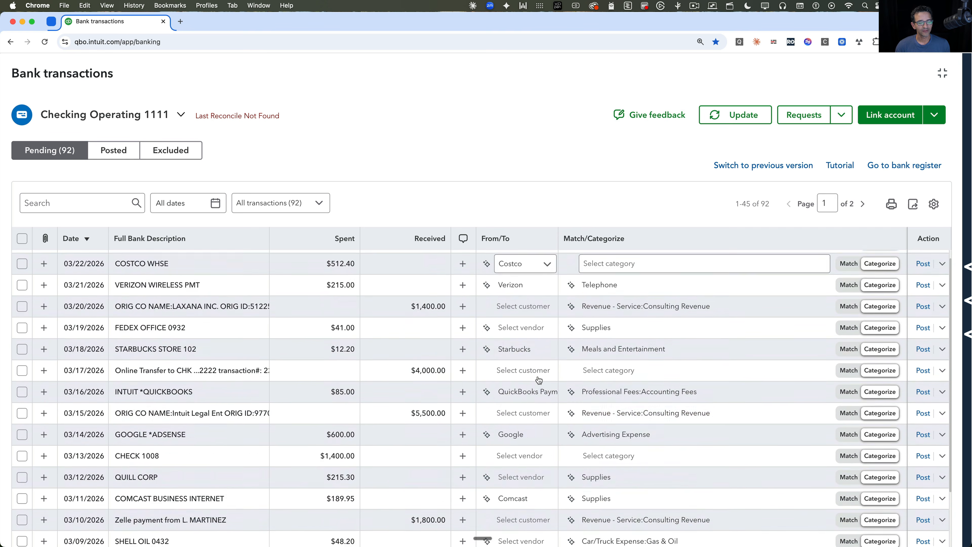
{"action": "scroll", "coordinate": [538, 380], "scroll_direction": "down", "scroll_amount": 10}
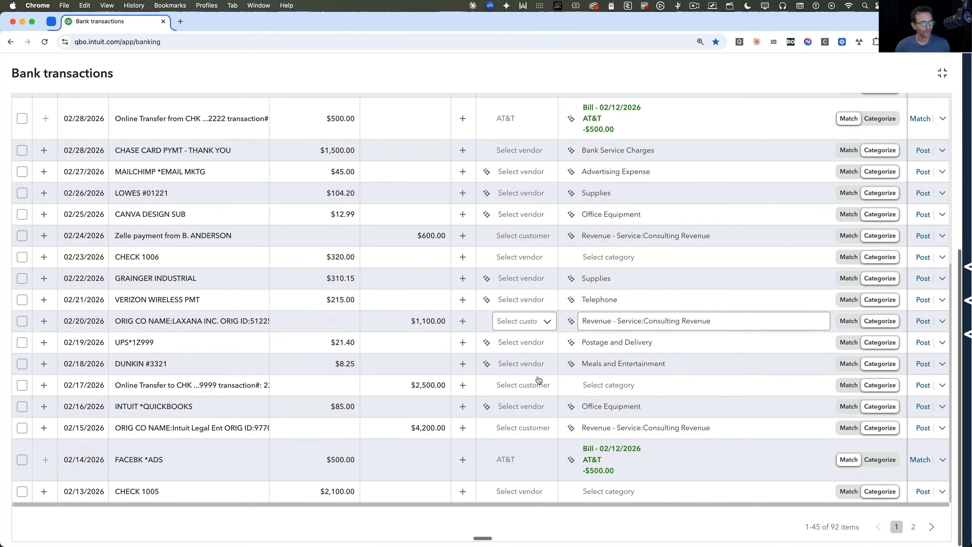
{"action": "scroll", "coordinate": [538, 380], "scroll_direction": "up", "scroll_amount": 15}
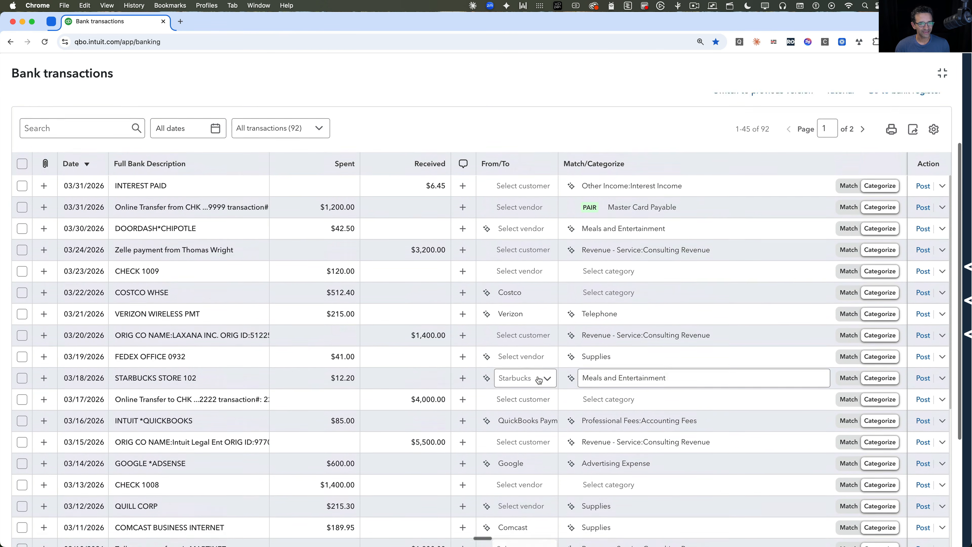
{"action": "scroll", "coordinate": [538, 380], "scroll_direction": "down", "scroll_amount": 10}
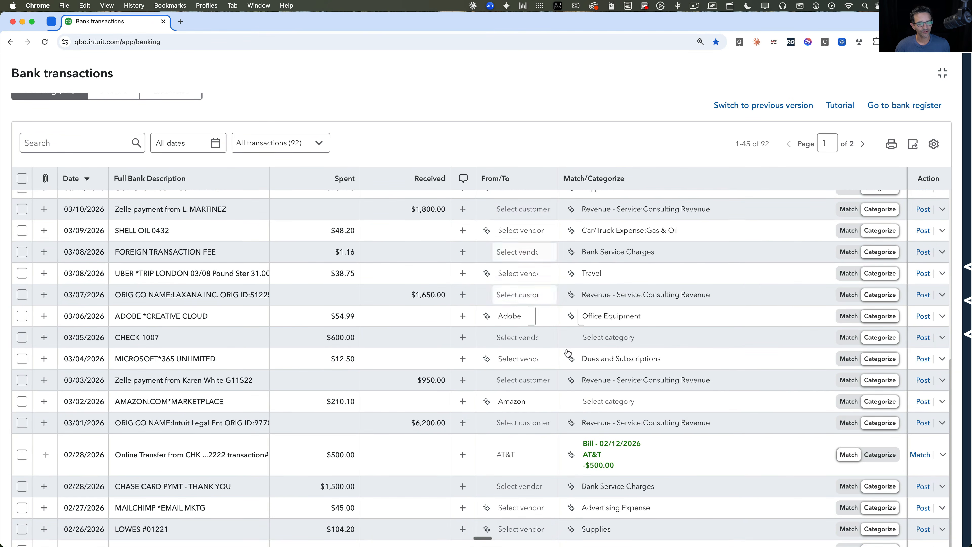
{"action": "scroll", "coordinate": [551, 344], "scroll_direction": "down", "scroll_amount": 5}
{"action": "scroll", "coordinate": [568, 352], "scroll_direction": "down", "scroll_amount": 5}
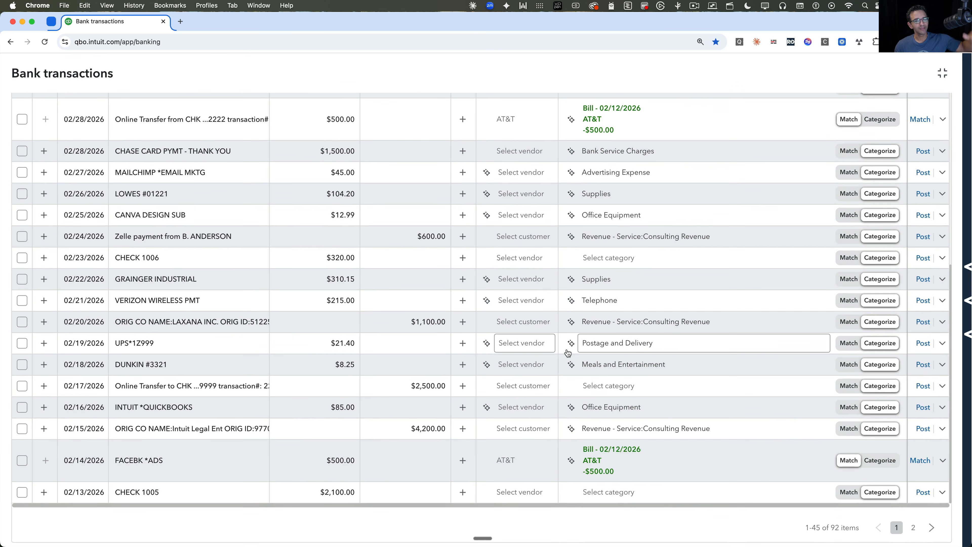
{"action": "scroll", "coordinate": [567, 352], "scroll_direction": "up", "scroll_amount": 20}
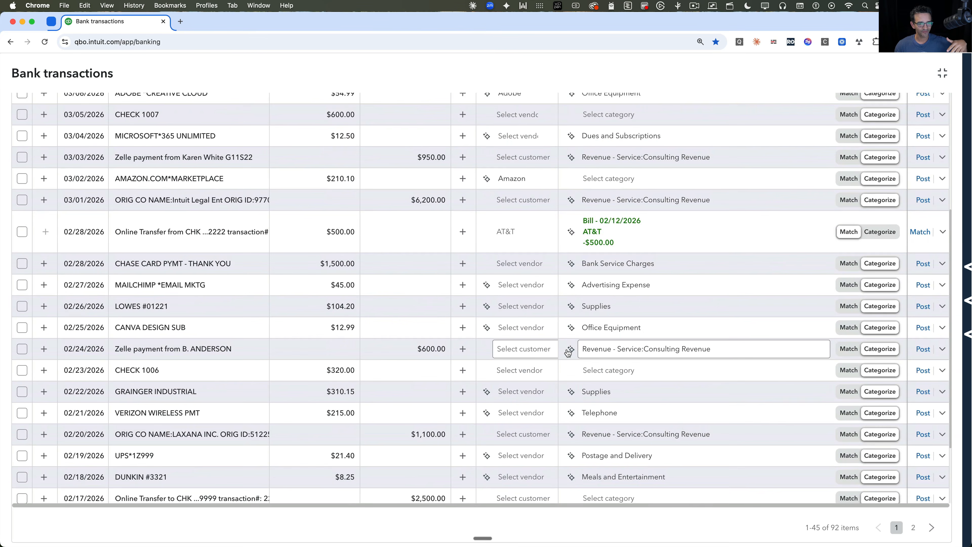
{"action": "scroll", "coordinate": [567, 352], "scroll_direction": "up", "scroll_amount": 10}
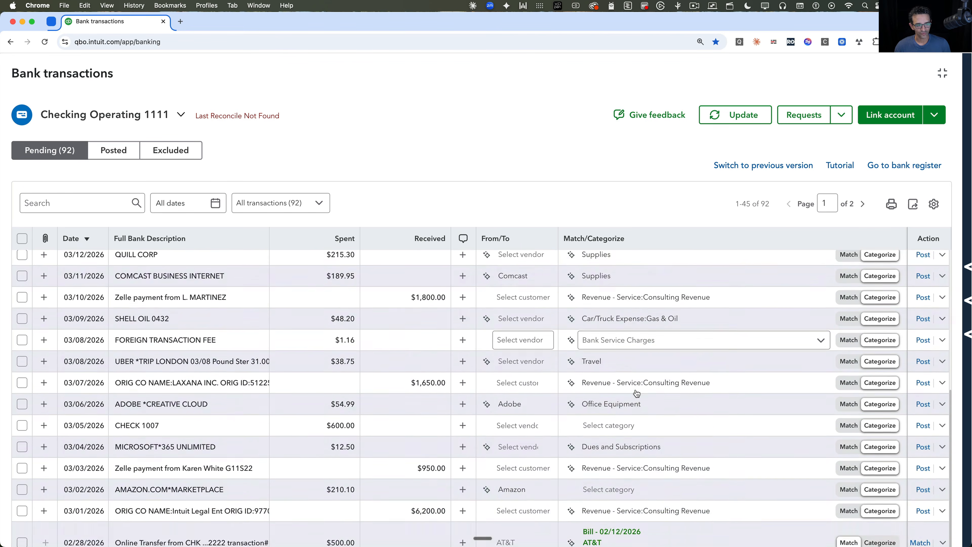
{"action": "scroll", "coordinate": [636, 393], "scroll_direction": "down", "scroll_amount": 3}
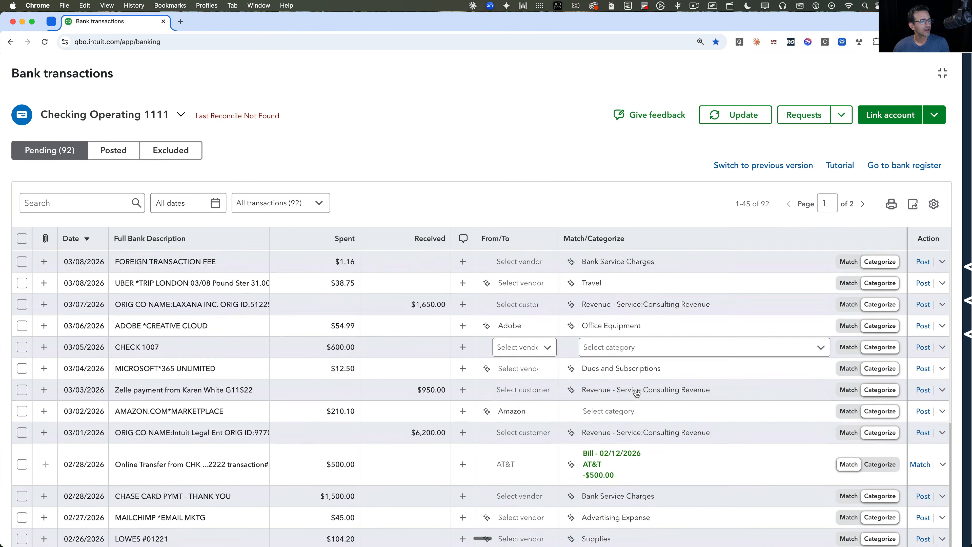
{"action": "scroll", "coordinate": [571, 187], "scroll_direction": "down", "scroll_amount": 2}
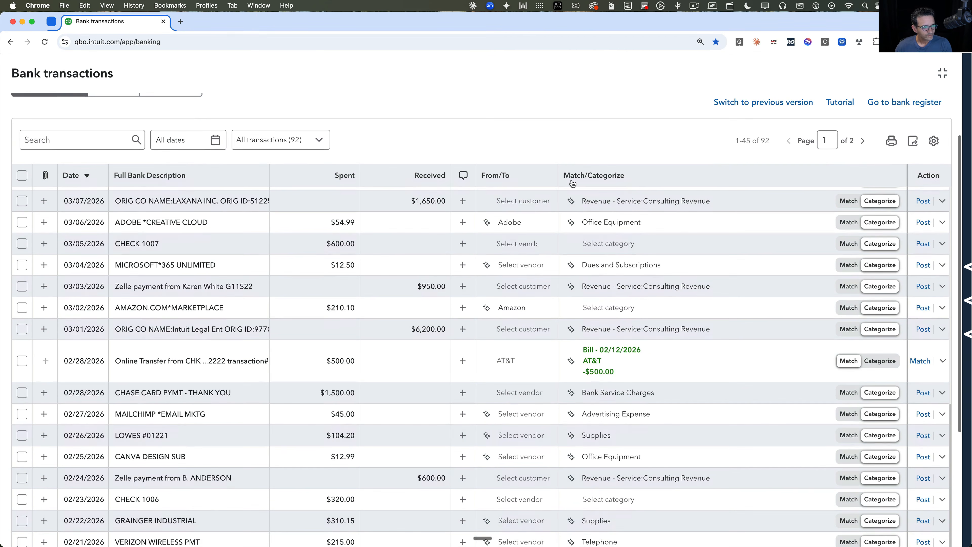
{"action": "scroll", "coordinate": [567, 122], "scroll_direction": "down", "scroll_amount": 2}
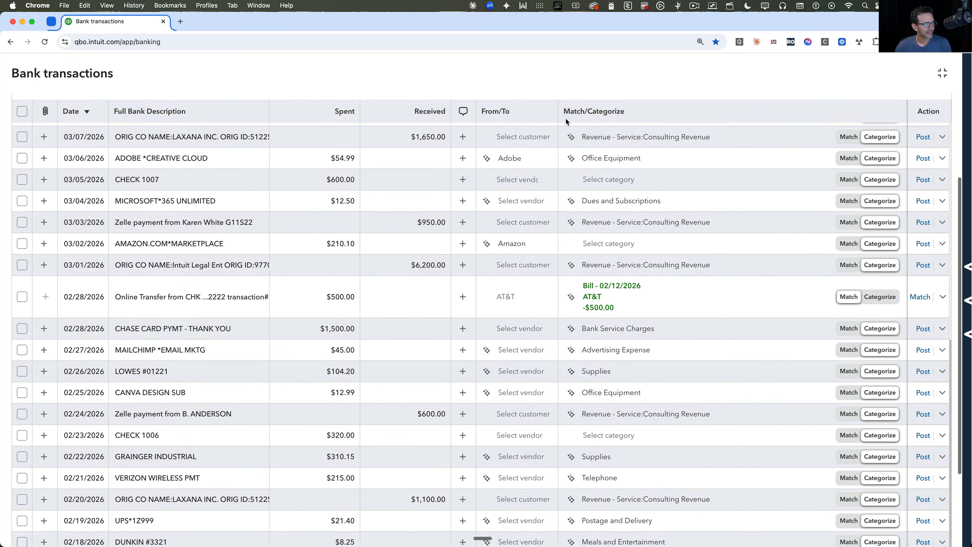
{"action": "scroll", "coordinate": [566, 122], "scroll_direction": "down", "scroll_amount": 1}
{"action": "scroll", "coordinate": [567, 121], "scroll_direction": "up", "scroll_amount": 1}
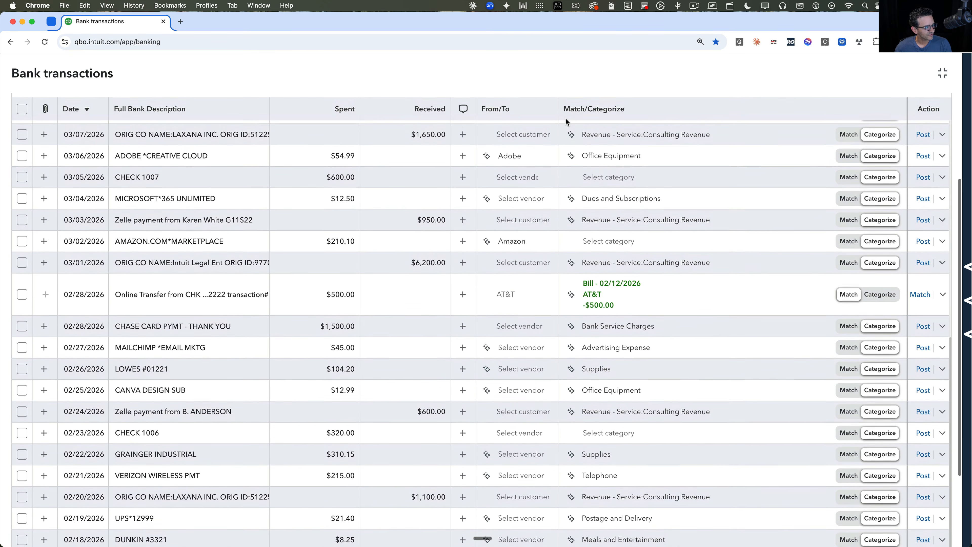
{"action": "scroll", "coordinate": [566, 122], "scroll_direction": "down", "scroll_amount": 1}
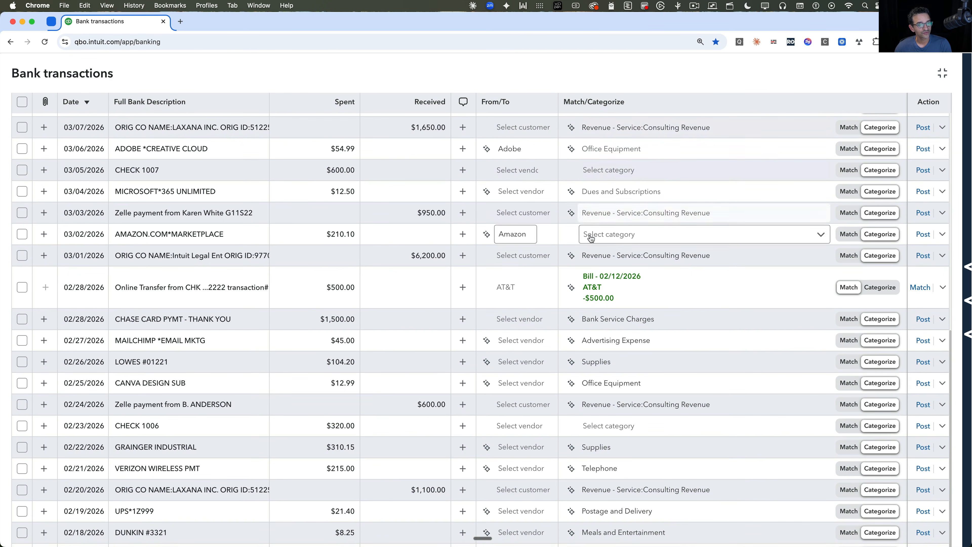
{"action": "scroll", "coordinate": [592, 279], "scroll_direction": "down", "scroll_amount": 1}
{"action": "scroll", "coordinate": [593, 279], "scroll_direction": "down", "scroll_amount": 3}
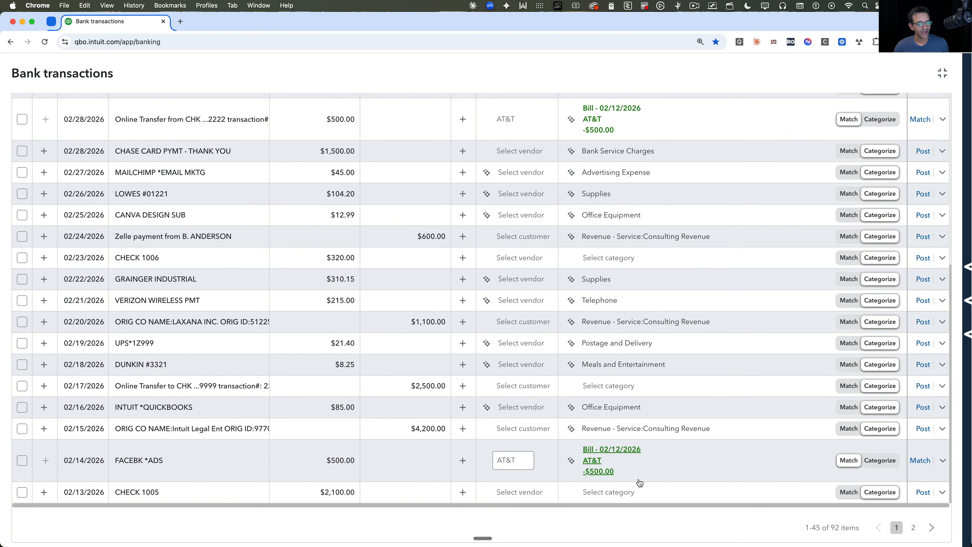
{"action": "scroll", "coordinate": [646, 407], "scroll_direction": "up", "scroll_amount": 15}
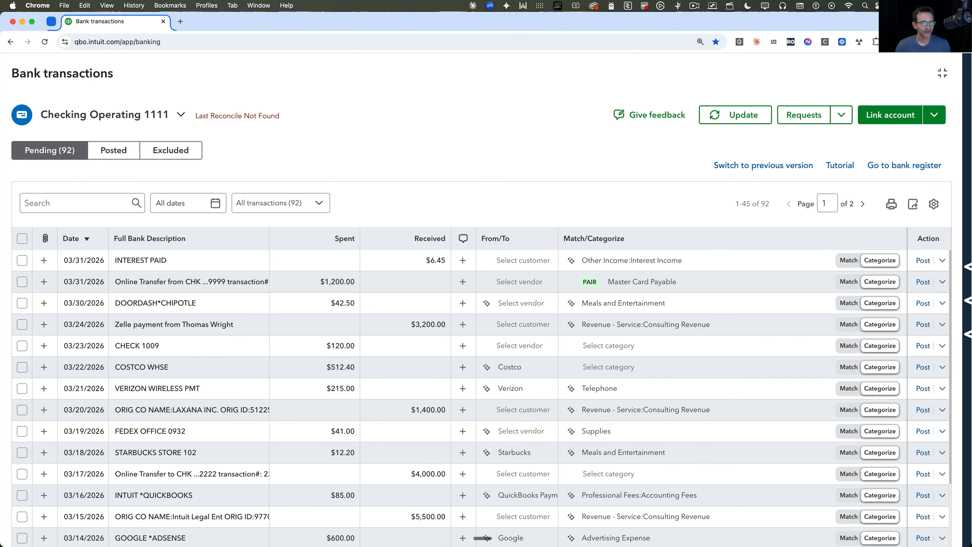
Step: Narrow the browser window to less than half the screen, examine how the transaction table's Action column adapts, and restore the full width
{"action": "left_click_drag", "start_coordinate": [969, 75], "coordinate": [423, 115]}
{"action": "key", "text": "alt+super+8"}
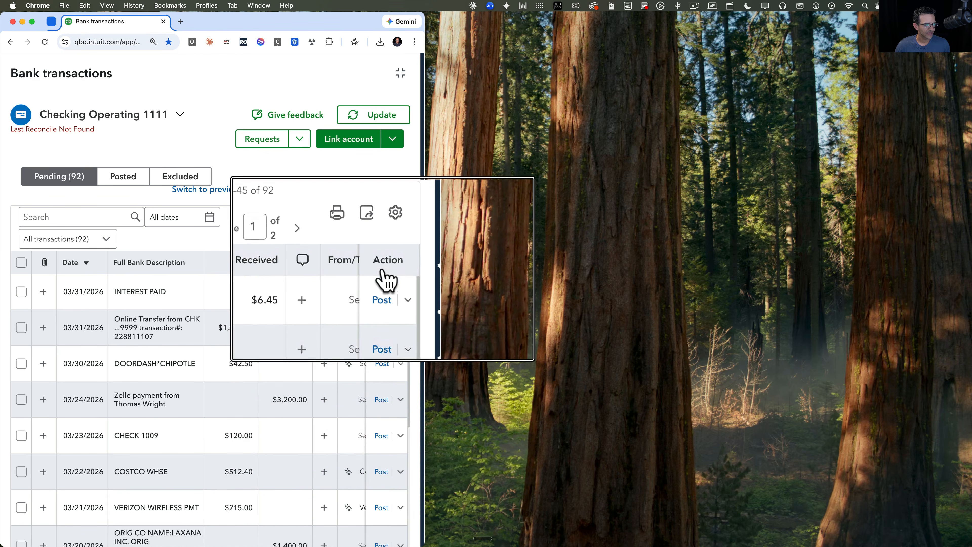
{"action": "key", "text": "alt+super+8"}
{"action": "left_click_drag", "start_coordinate": [425, 242], "coordinate": [962, 221]}
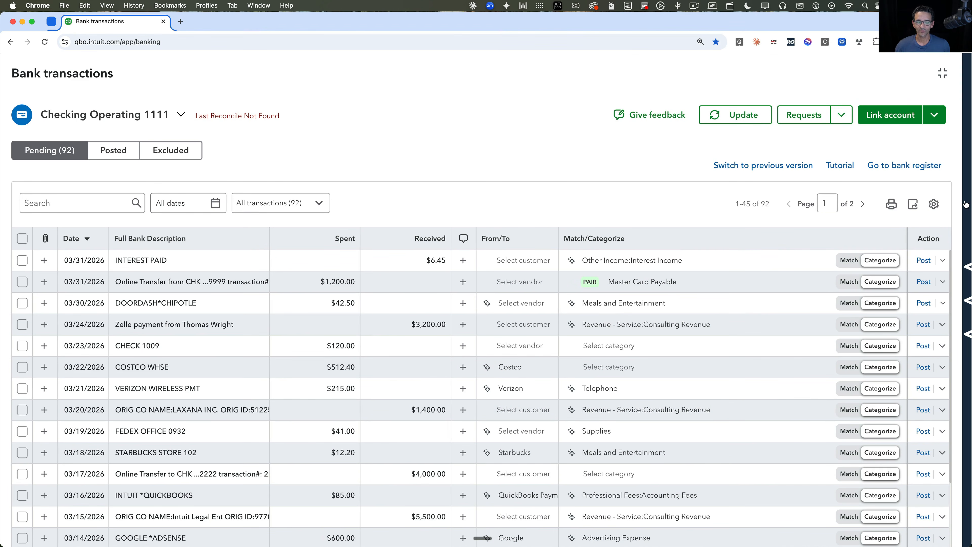
Step: Expand the RightTool sidebar, check the transaction table's layout beside it in a narrower browser window, then restore the width and collapse the sidebar
{"action": "left_click", "coordinate": [966, 189]}
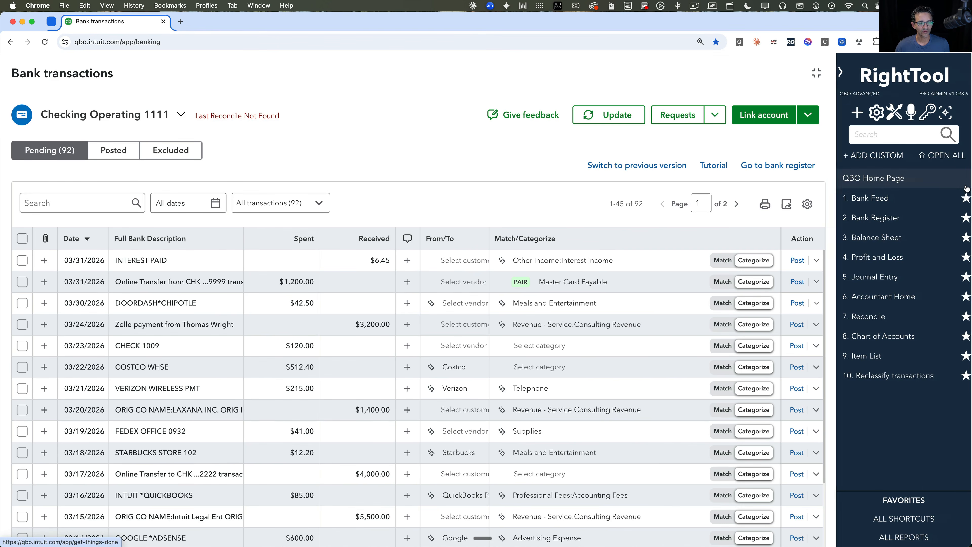
{"action": "left_click", "coordinate": [841, 72]}
{"action": "left_click", "coordinate": [966, 92]}
{"action": "left_click_drag", "start_coordinate": [971, 107], "coordinate": [729, 119]}
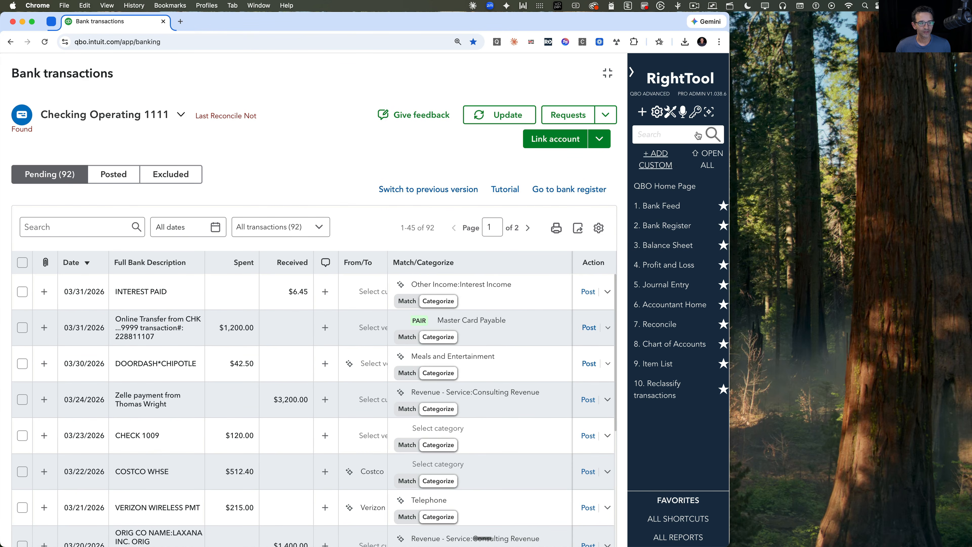
{"action": "left_click_drag", "start_coordinate": [870, 95], "coordinate": [971, 96]}
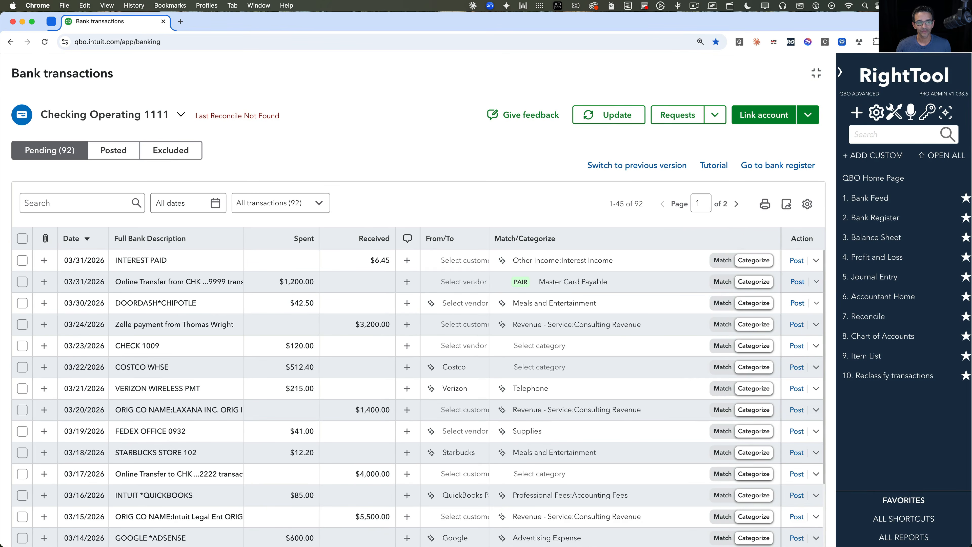
{"action": "left_click", "coordinate": [840, 72]}
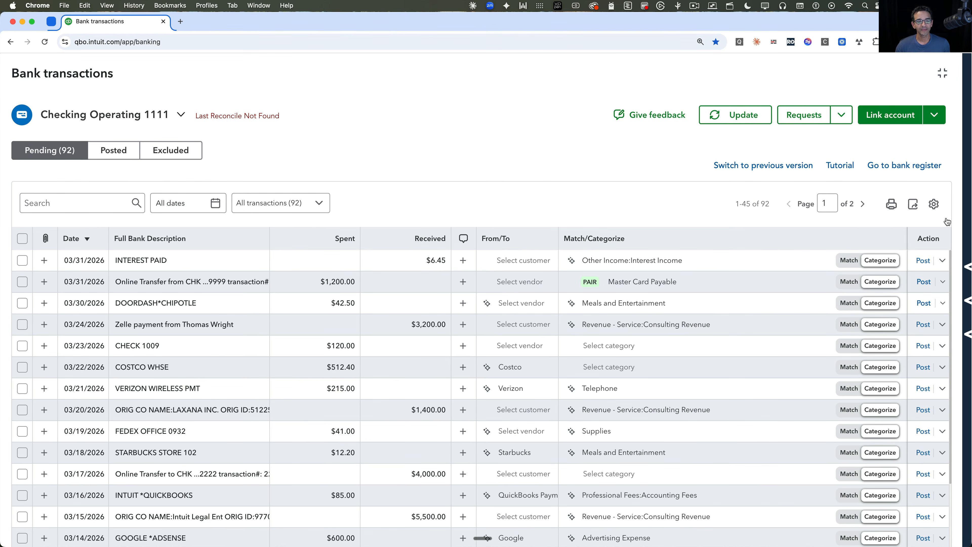
Step: Hide the Files, Requests and From/To columns in the bank transactions table
{"action": "left_click", "coordinate": [933, 205]}
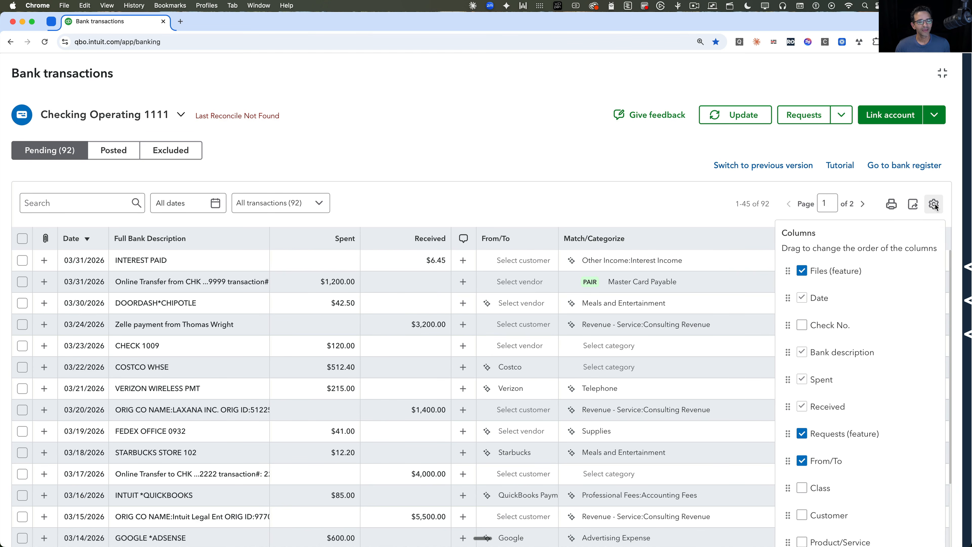
{"action": "scroll", "coordinate": [842, 409], "scroll_direction": "down", "scroll_amount": 5}
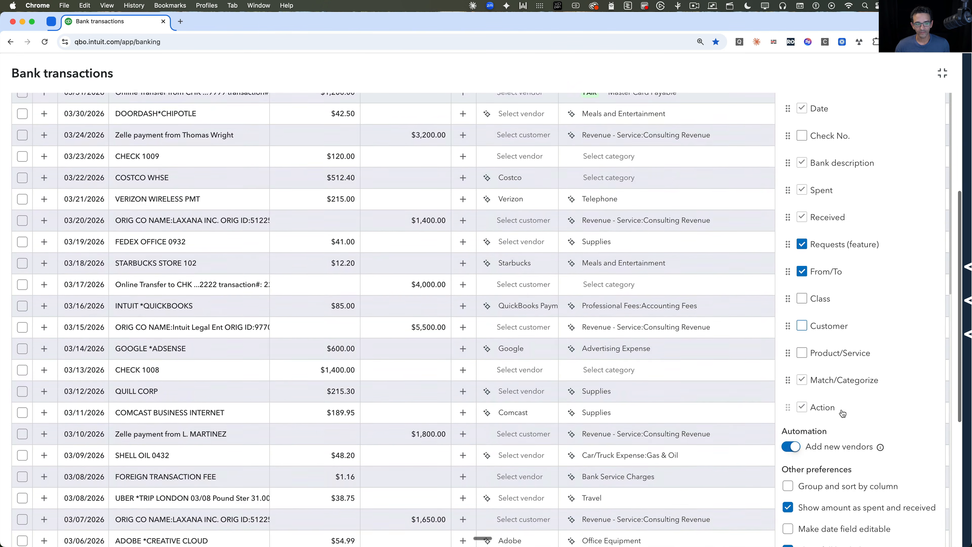
{"action": "scroll", "coordinate": [841, 410], "scroll_direction": "up", "scroll_amount": 4}
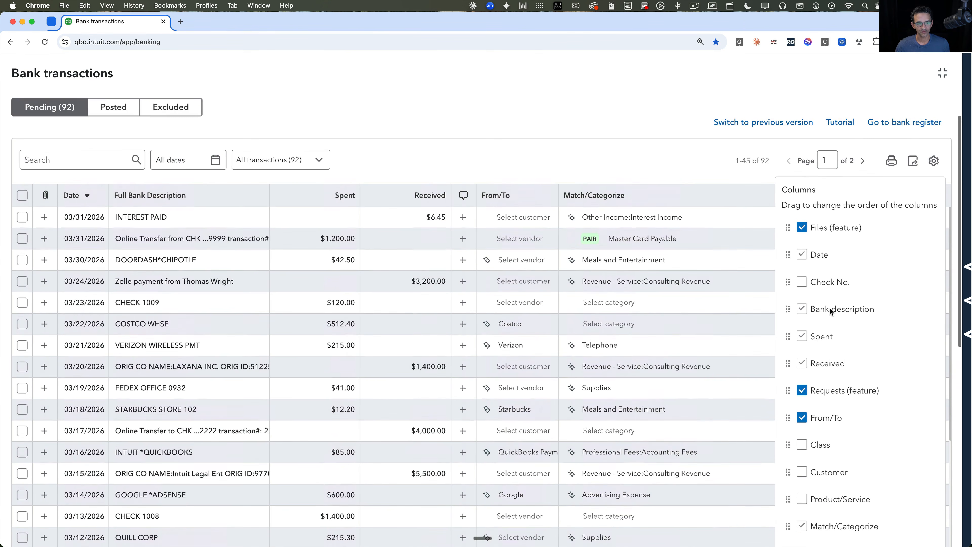
{"action": "left_click", "coordinate": [801, 228]}
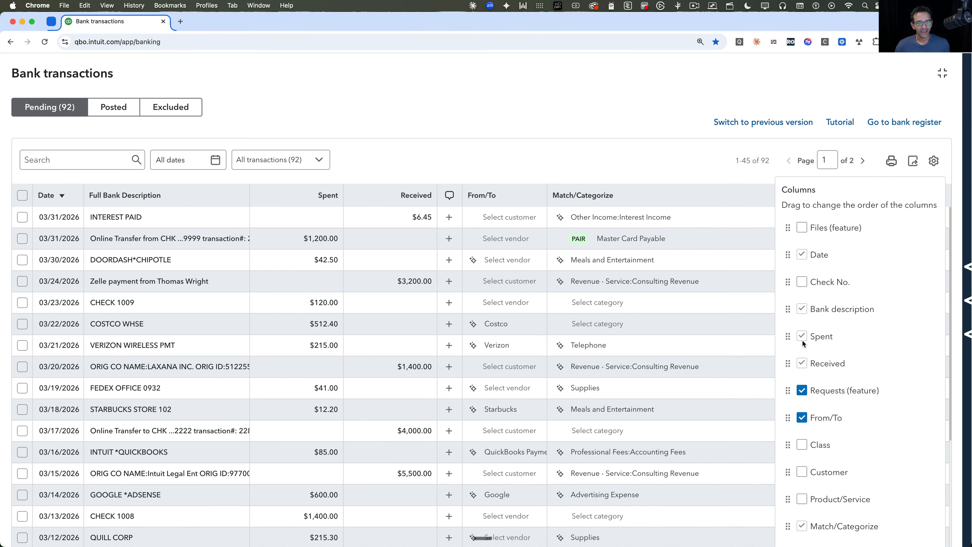
{"action": "left_click", "coordinate": [802, 390]}
{"action": "left_click", "coordinate": [802, 418]}
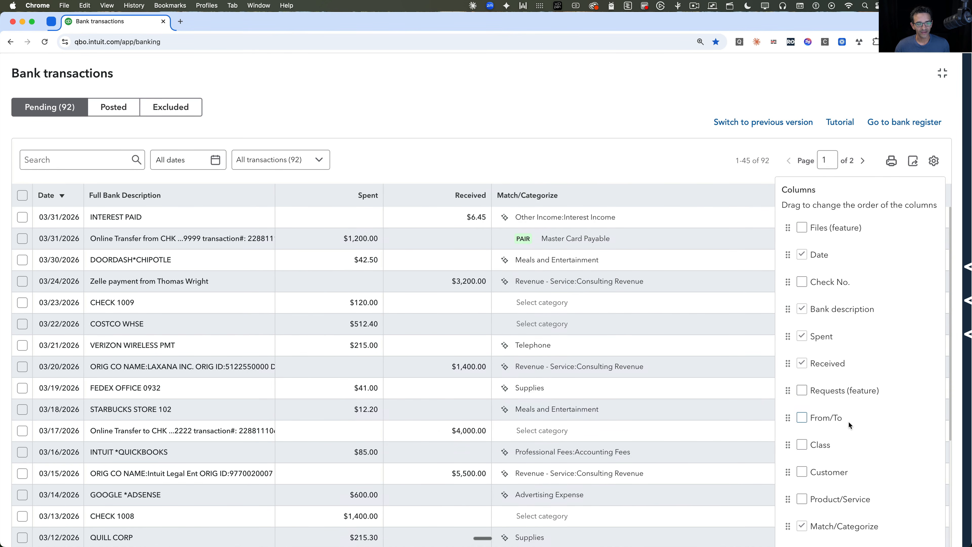
Step: Review the remaining table preferences and turn off showing the amount as spent and received
{"action": "scroll", "coordinate": [848, 421], "scroll_direction": "down", "scroll_amount": 3}
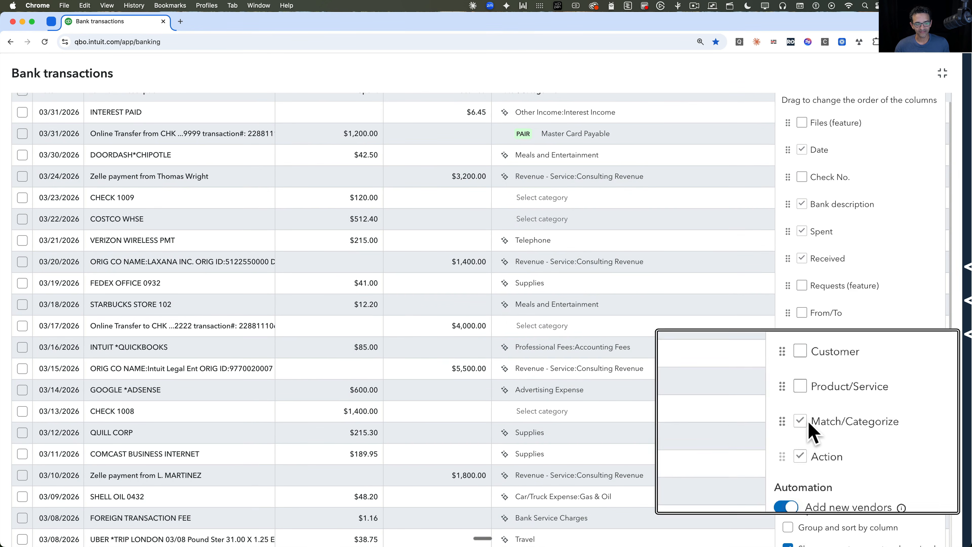
{"action": "scroll", "coordinate": [820, 386], "scroll_direction": "up", "scroll_amount": 4}
{"action": "scroll", "coordinate": [820, 385], "scroll_direction": "down", "scroll_amount": 1}
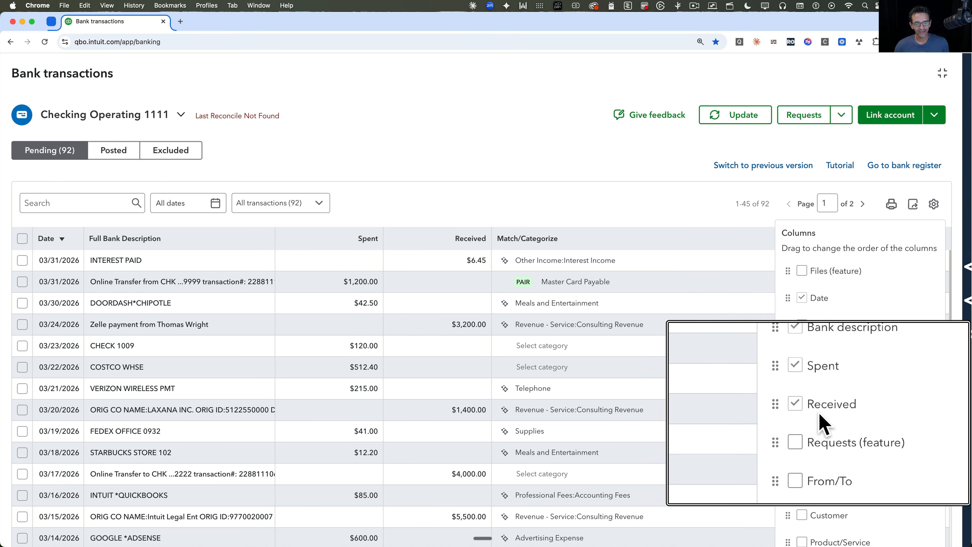
{"action": "scroll", "coordinate": [818, 414], "scroll_direction": "down", "scroll_amount": 10}
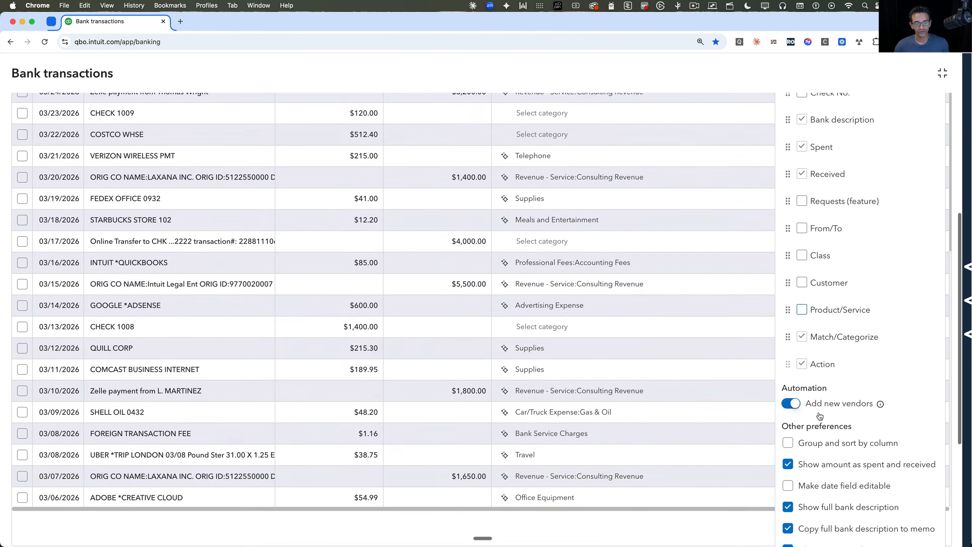
{"action": "scroll", "coordinate": [819, 416], "scroll_direction": "down", "scroll_amount": 2}
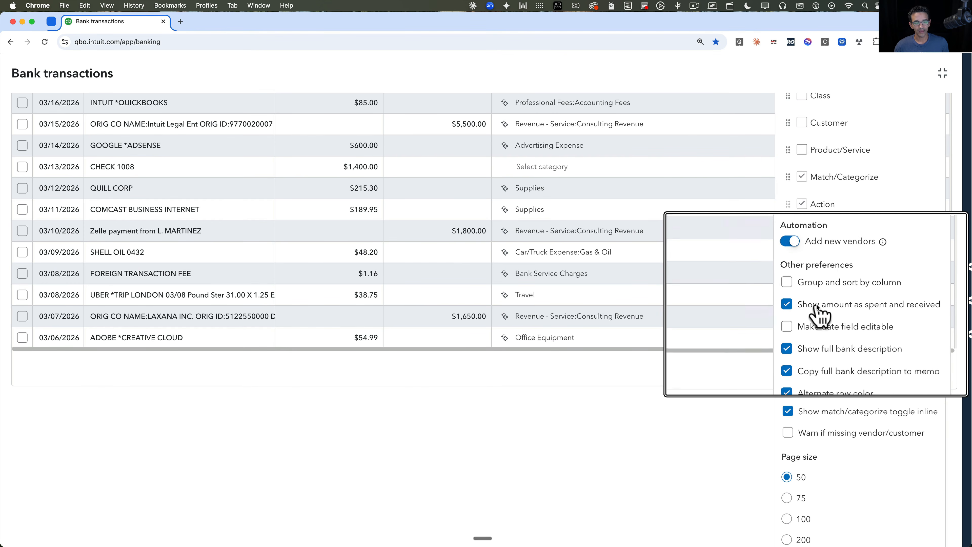
{"action": "left_click", "coordinate": [787, 304]}
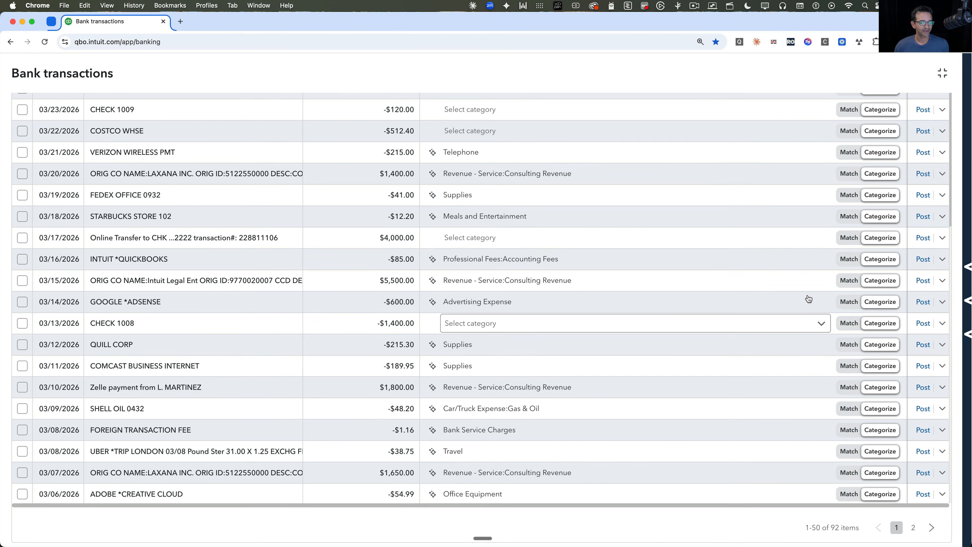
{"action": "scroll", "coordinate": [808, 299], "scroll_direction": "up", "scroll_amount": 10}
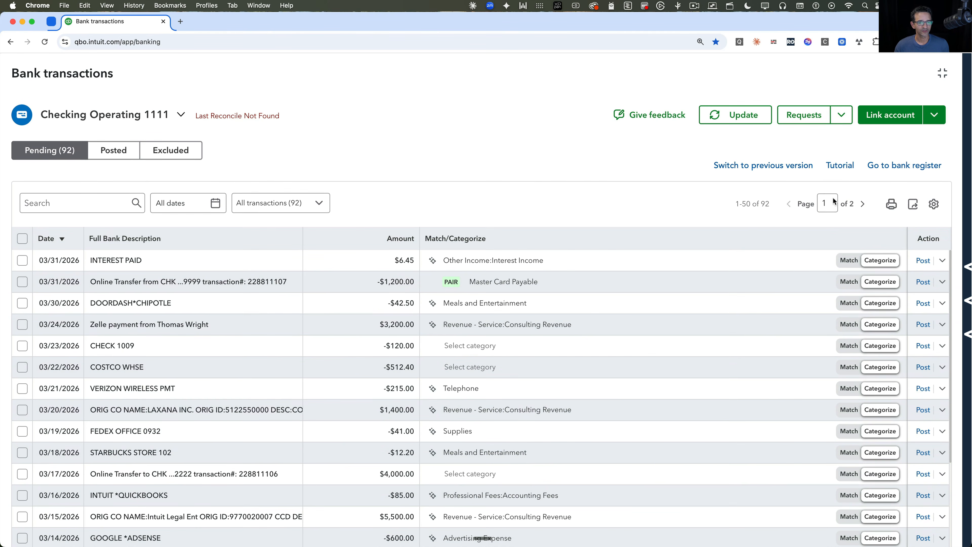
Step: Move the Date column ahead of Files in the table's column order
{"action": "left_click", "coordinate": [934, 203]}
{"action": "scroll", "coordinate": [888, 368], "scroll_direction": "down", "scroll_amount": 3}
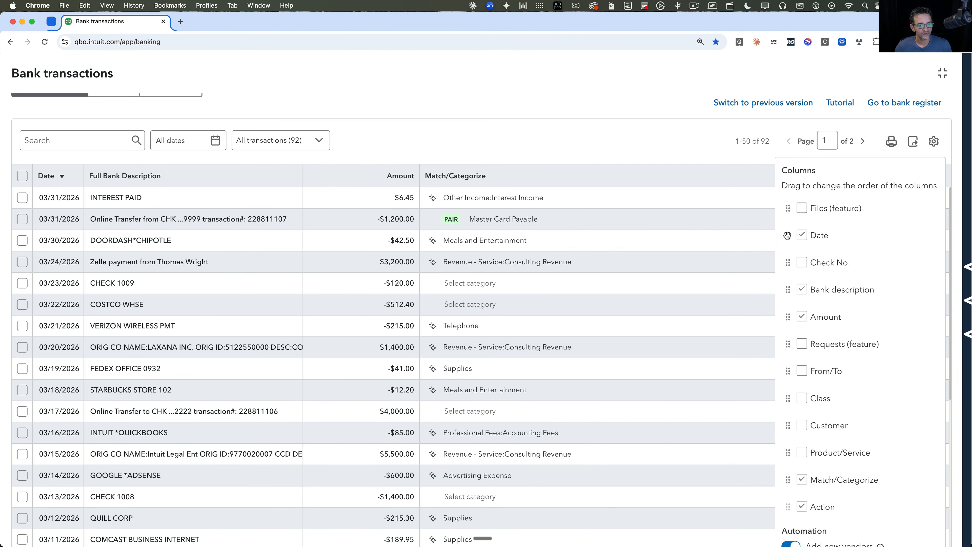
{"action": "left_click_drag", "start_coordinate": [787, 235], "coordinate": [790, 207]}
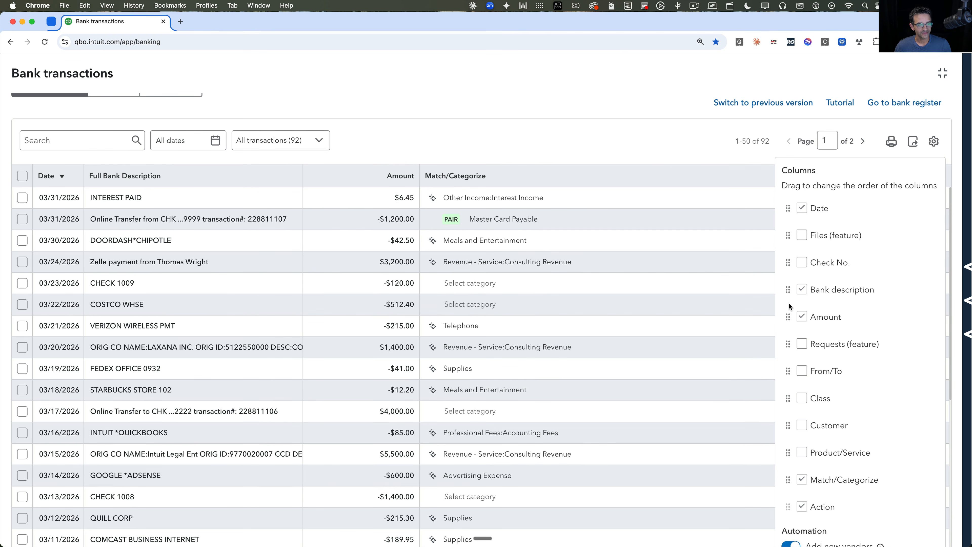
Step: Reorder the table columns so Bank description, Amount and Match/Categorize follow directly after Date
{"action": "left_click_drag", "start_coordinate": [789, 288], "coordinate": [788, 219]}
{"action": "left_click_drag", "start_coordinate": [788, 317], "coordinate": [788, 251]}
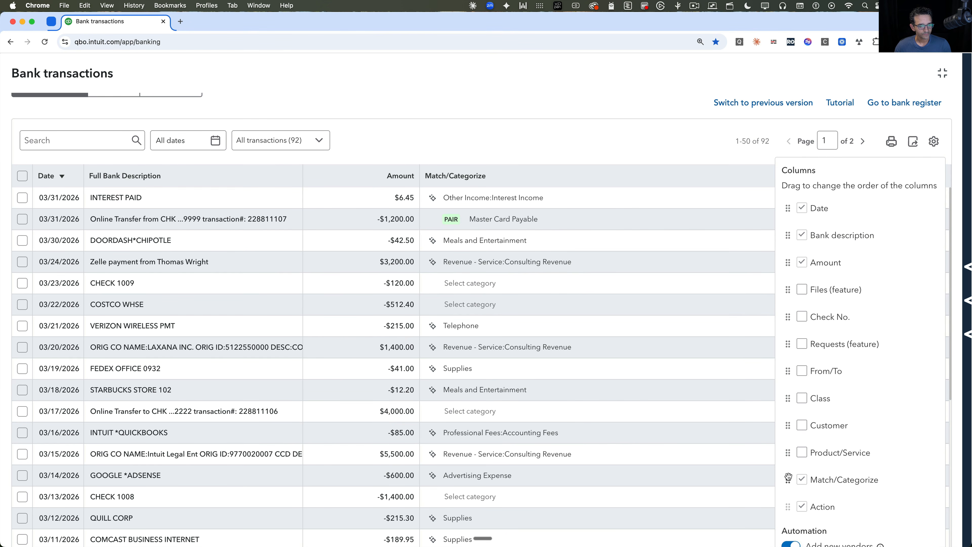
{"action": "left_click_drag", "start_coordinate": [788, 478], "coordinate": [788, 283]}
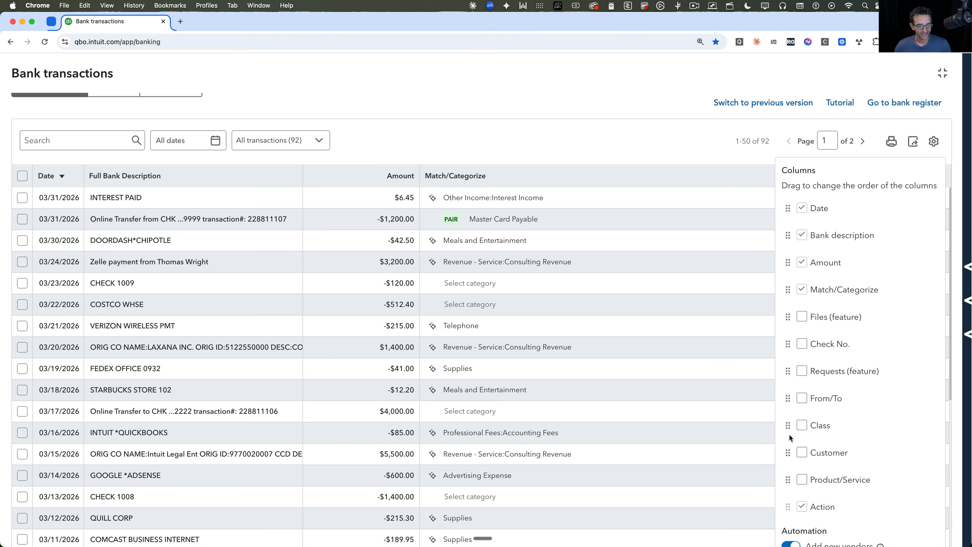
Step: Try to move the Action column up to directly after Match/Categorize in the column order
{"action": "left_click_drag", "start_coordinate": [789, 497], "coordinate": [787, 316]}
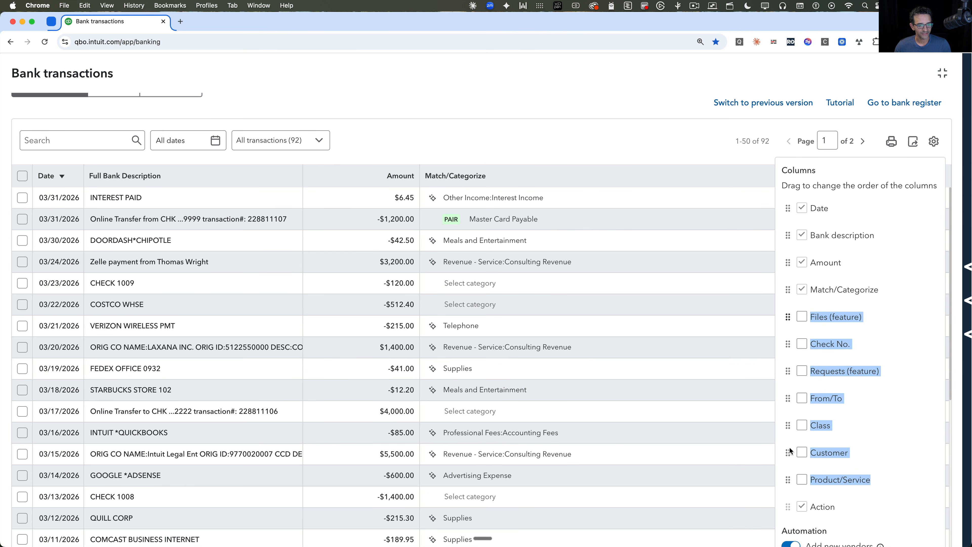
{"action": "scroll", "coordinate": [795, 490], "scroll_direction": "down", "scroll_amount": 1}
{"action": "left_click", "coordinate": [788, 473]}
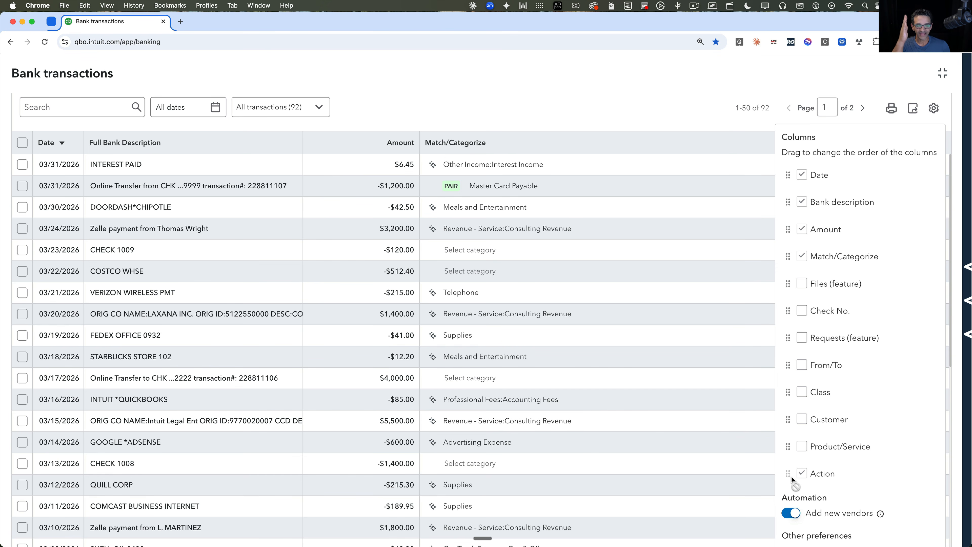
{"action": "scroll", "coordinate": [842, 356], "scroll_direction": "up", "scroll_amount": 1}
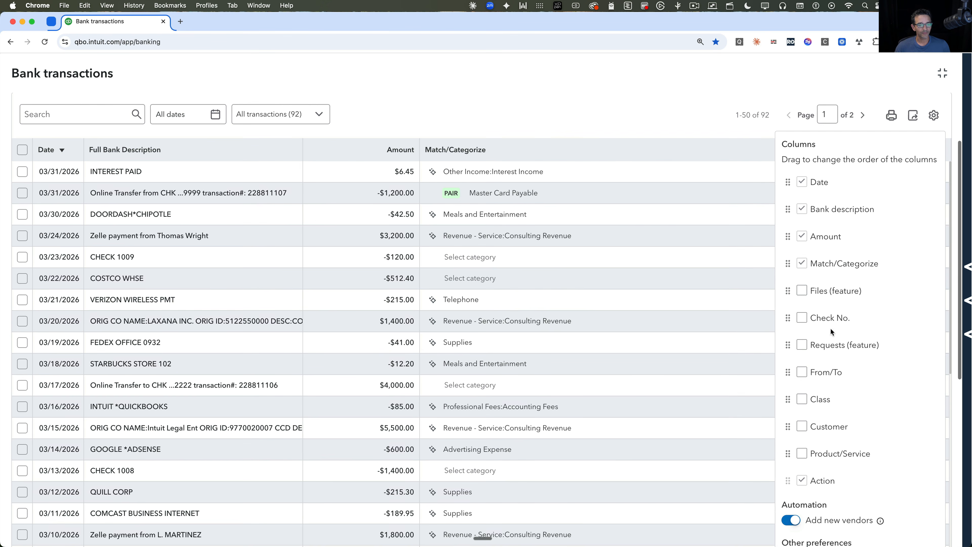
Step: Show the From/To, Customer and Class columns in the bank transactions table
{"action": "scroll", "coordinate": [861, 306], "scroll_direction": "down", "scroll_amount": 1}
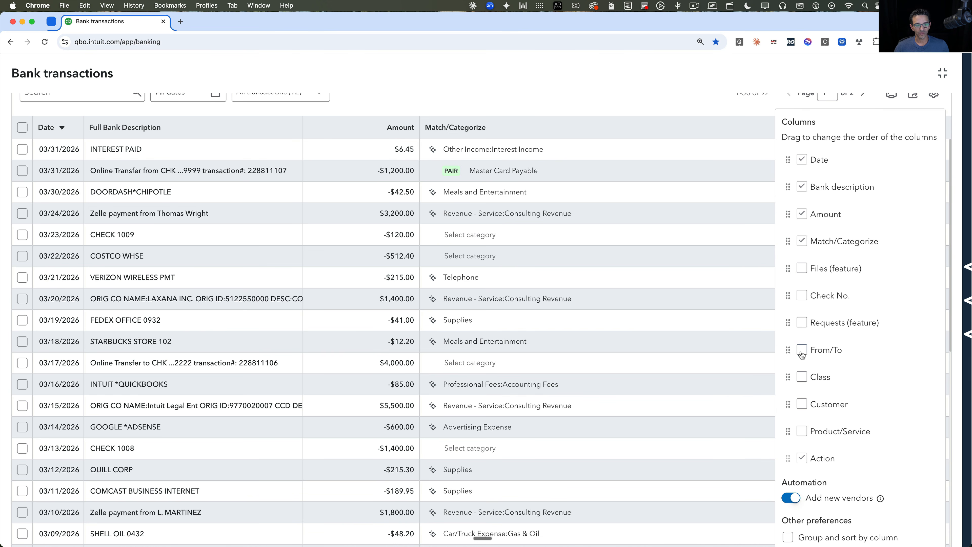
{"action": "left_click", "coordinate": [802, 351]}
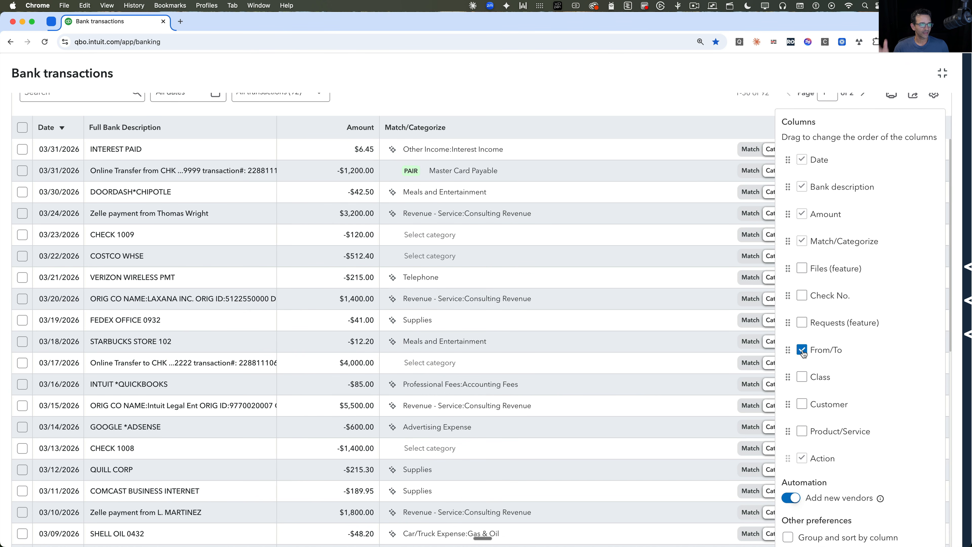
{"action": "left_click", "coordinate": [802, 405]}
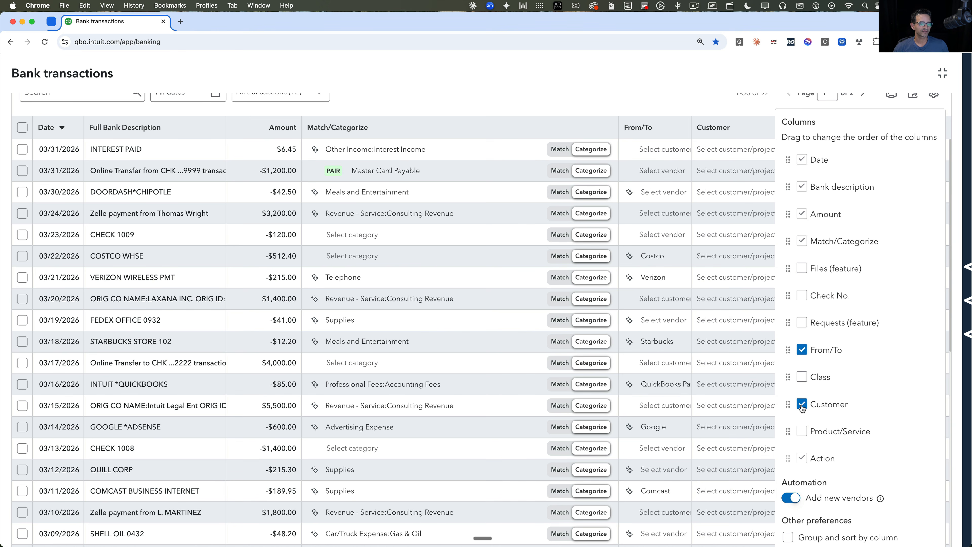
{"action": "left_click", "coordinate": [802, 378]}
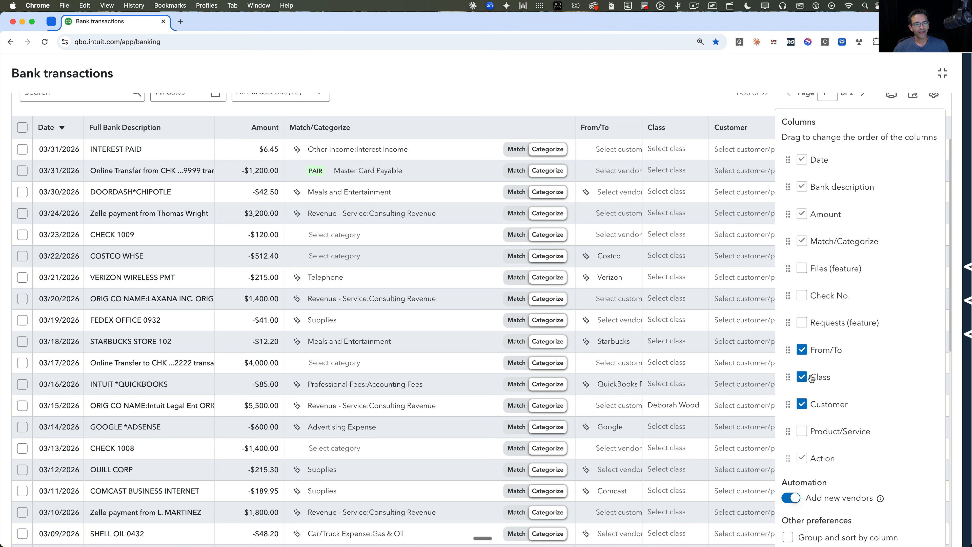
Step: Place the Customer, From/To and Class columns in that order directly after Match/Categorize, and close the table settings
{"action": "scroll", "coordinate": [811, 378], "scroll_direction": "up", "scroll_amount": 1}
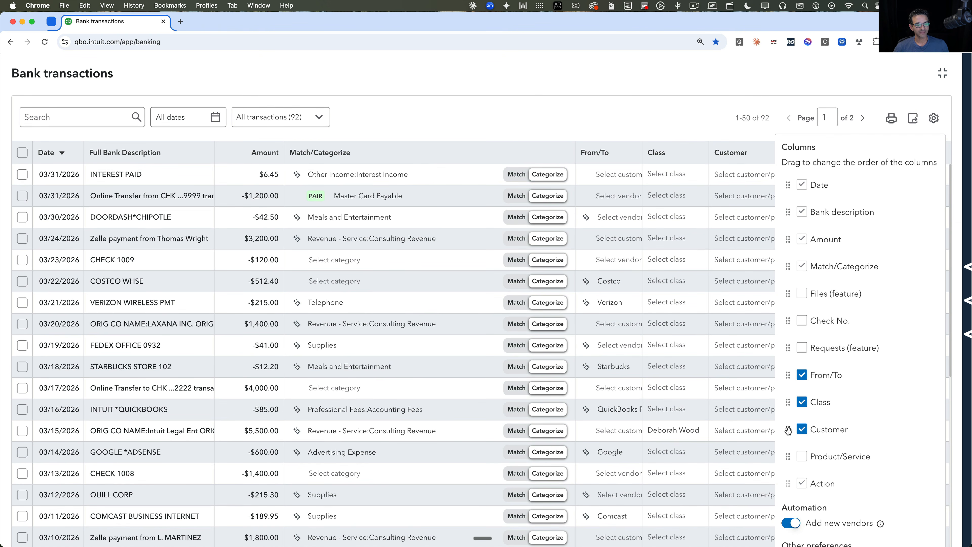
{"action": "left_click_drag", "start_coordinate": [787, 431], "coordinate": [793, 265]}
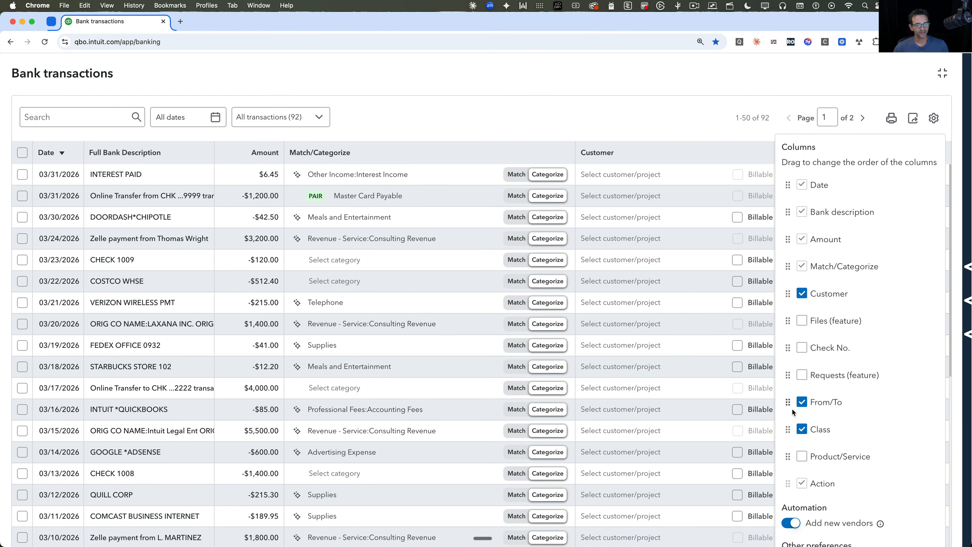
{"action": "left_click_drag", "start_coordinate": [789, 405], "coordinate": [788, 322]}
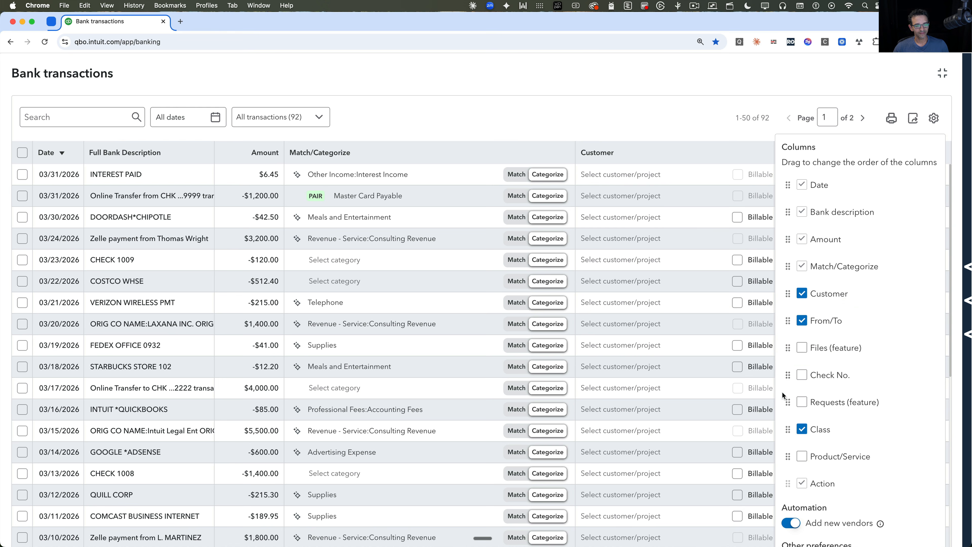
{"action": "left_click_drag", "start_coordinate": [786, 435], "coordinate": [788, 330]}
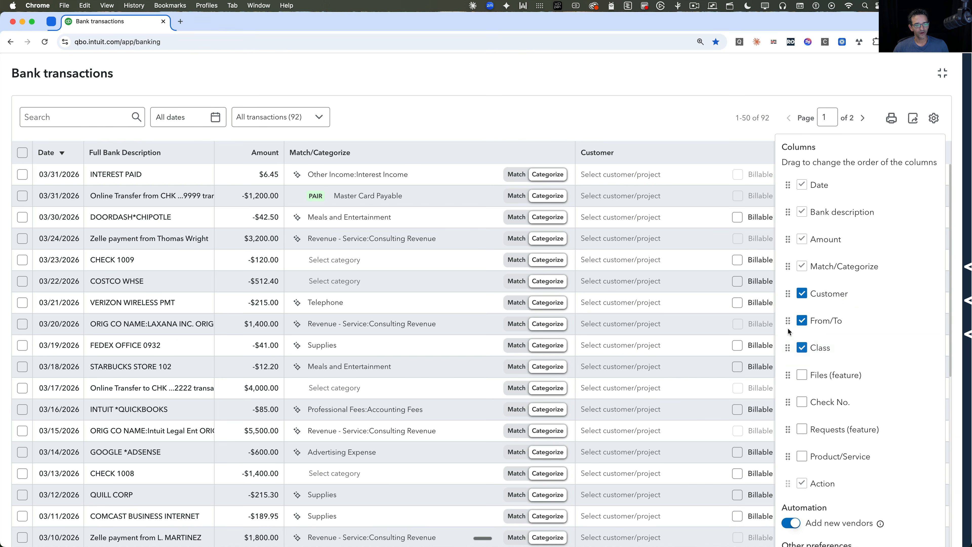
{"action": "left_click", "coordinate": [933, 119]}
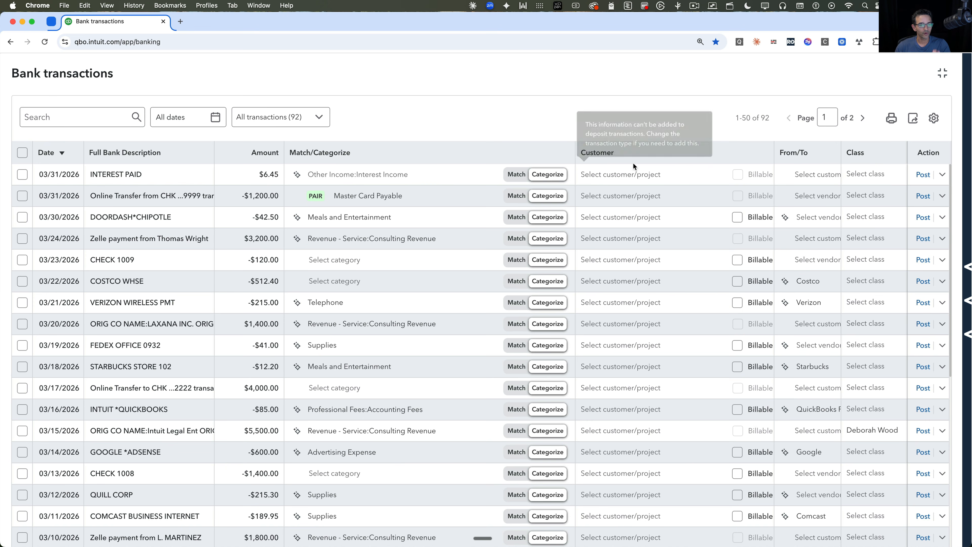
Step: Move the Amount column after Class in the table's column order and close the settings
{"action": "left_click", "coordinate": [933, 120]}
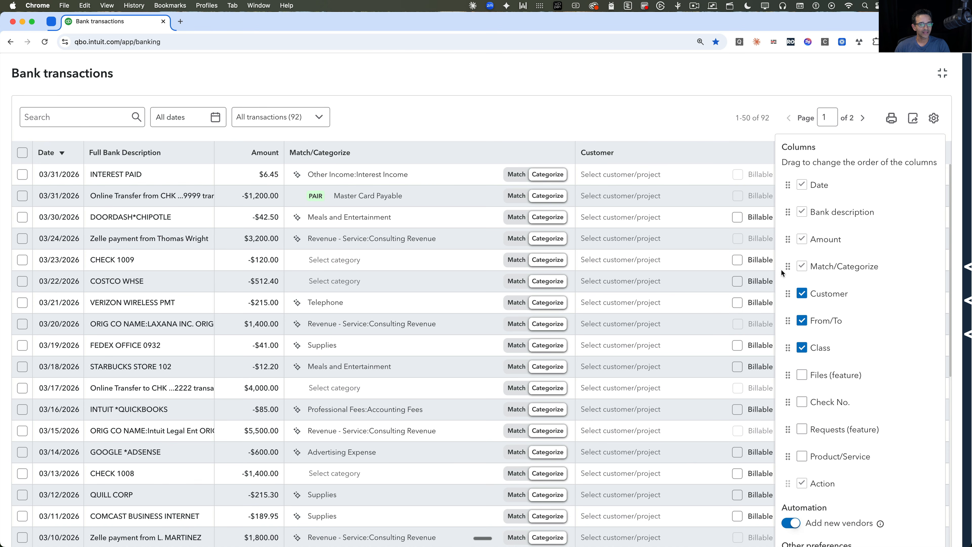
{"action": "left_click_drag", "start_coordinate": [786, 238], "coordinate": [797, 369]}
{"action": "left_click", "coordinate": [934, 117]}
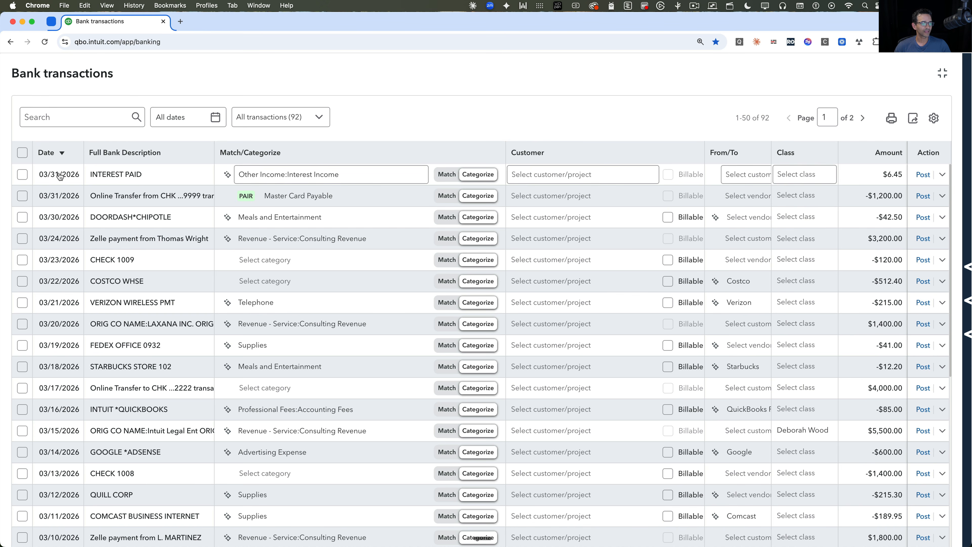
Step: Move Amount to the first column and Date between Customer and From/To, then close the table settings
{"action": "left_click", "coordinate": [934, 118]}
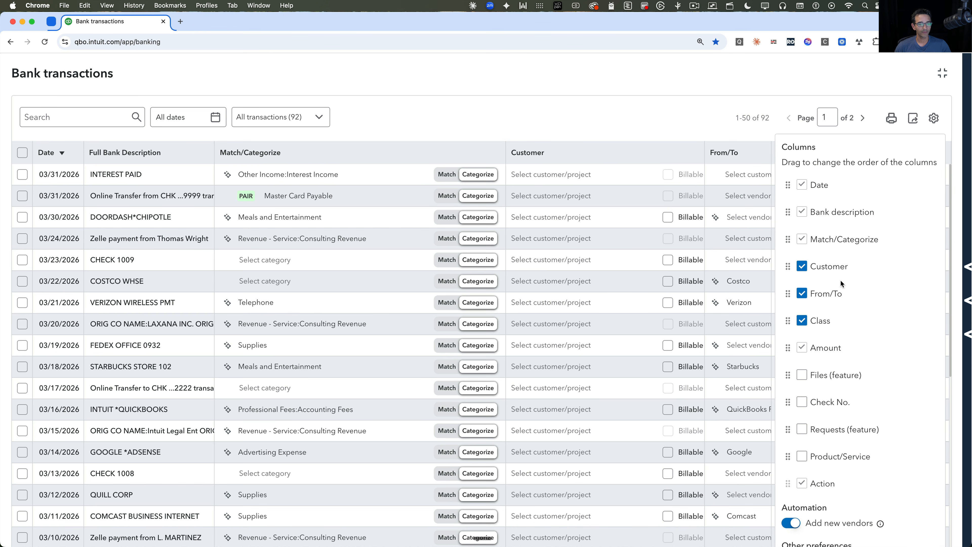
{"action": "scroll", "coordinate": [812, 364], "scroll_direction": "down", "scroll_amount": 2}
{"action": "scroll", "coordinate": [812, 363], "scroll_direction": "up", "scroll_amount": 2}
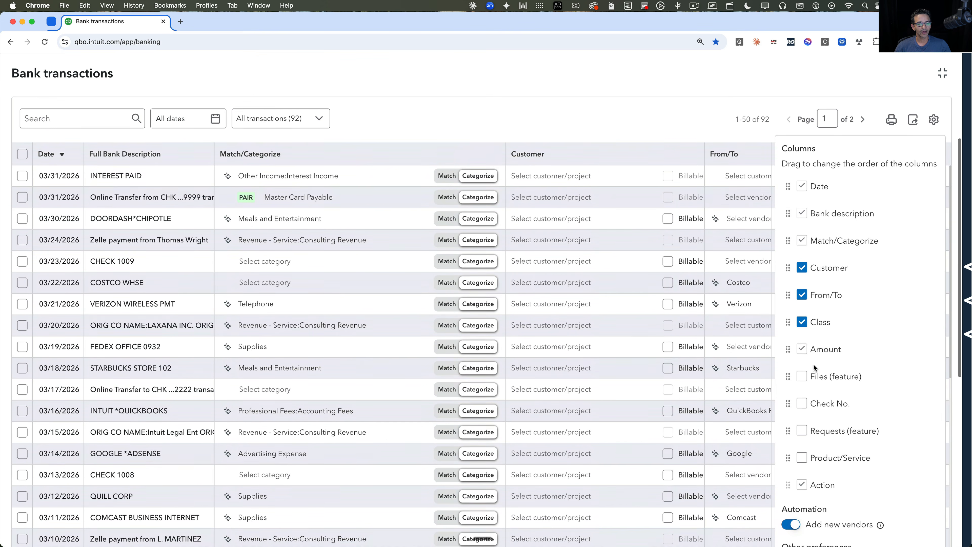
{"action": "mouse_move", "coordinate": [788, 347]}
{"action": "left_mouse_down"}
{"action": "mouse_move", "coordinate": [788, 184]}
{"action": "mouse_move", "coordinate": [795, 332]}
{"action": "left_mouse_up"}
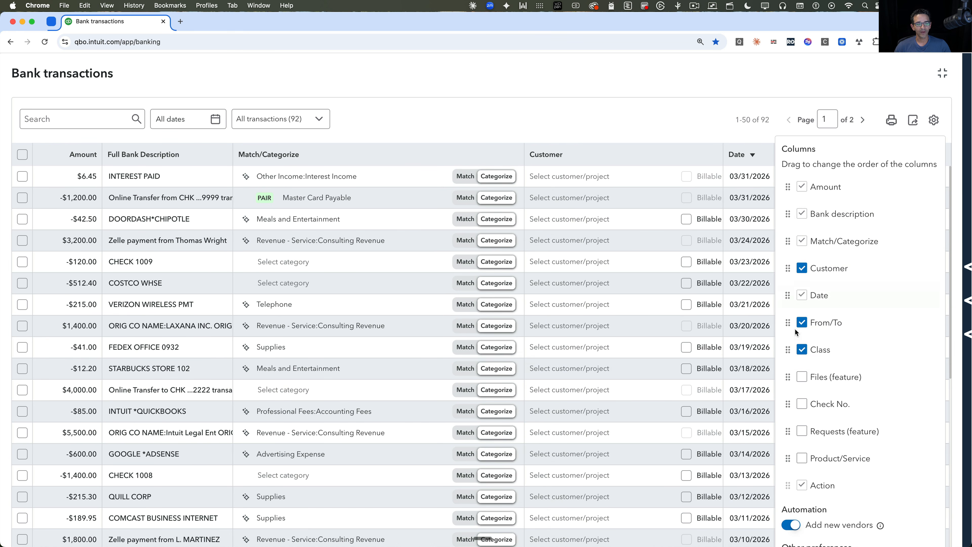
{"action": "left_click", "coordinate": [934, 119]}
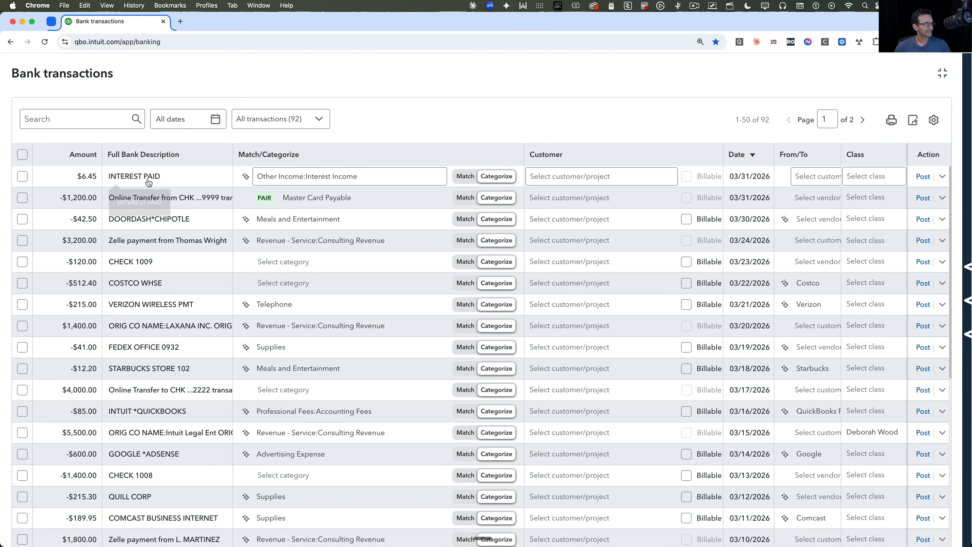
Step: Choose the suggested Other Income:Interest Income category for the INTEREST PAID transaction
{"action": "left_click", "coordinate": [302, 196]}
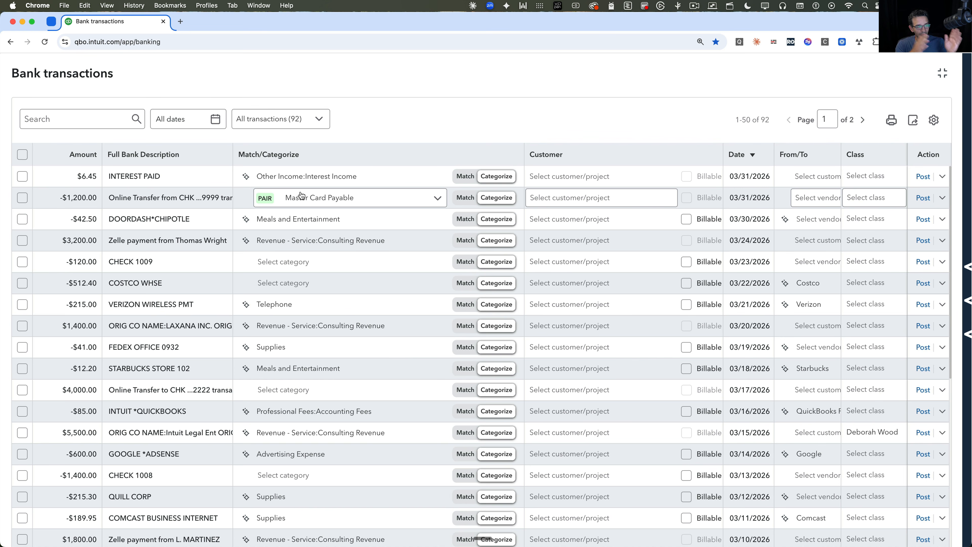
{"action": "left_click", "coordinate": [415, 181]}
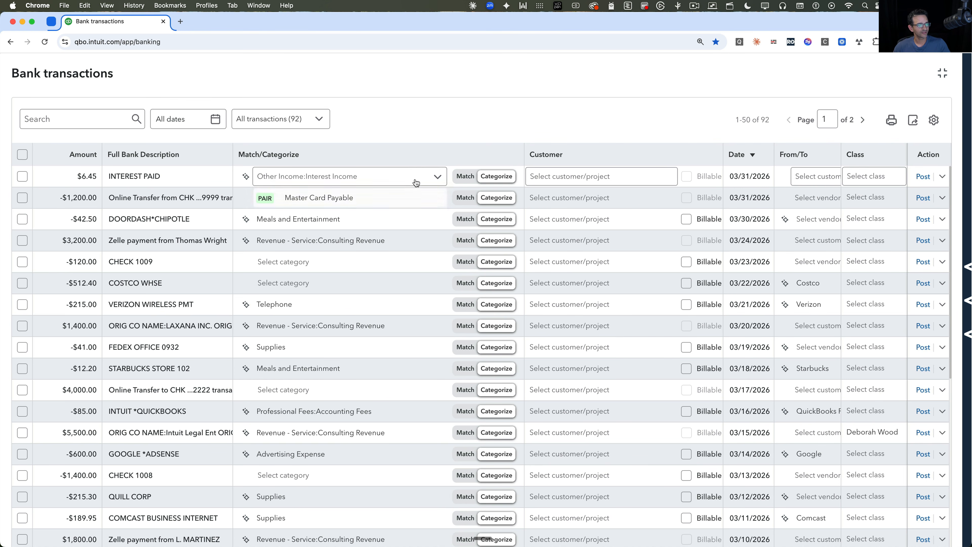
{"action": "left_click", "coordinate": [435, 178]}
{"action": "left_click", "coordinate": [328, 220]}
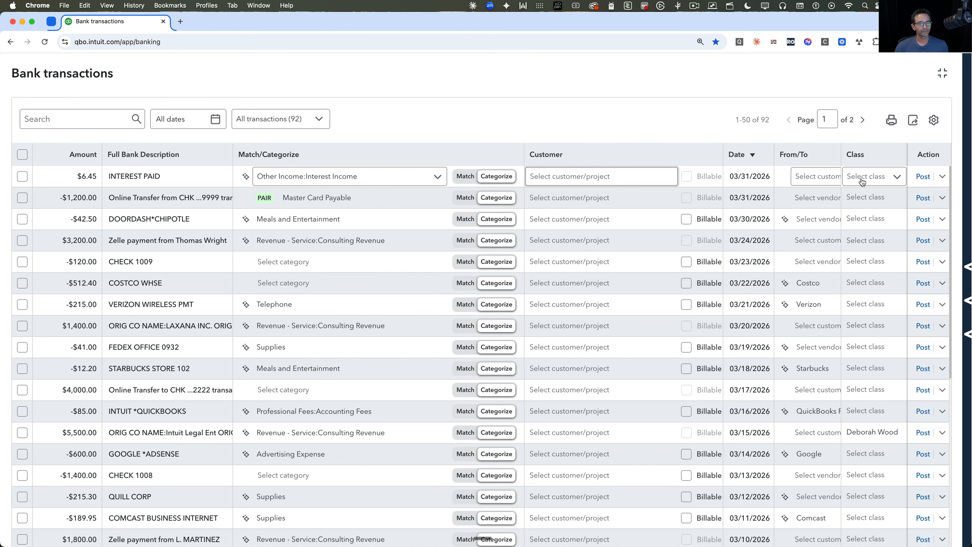
Step: Set the INTEREST PAID transaction's From/To to Bayshore Chamber of Commerce and assign it a class
{"action": "left_click", "coordinate": [820, 177]}
{"action": "left_click", "coordinate": [826, 242]}
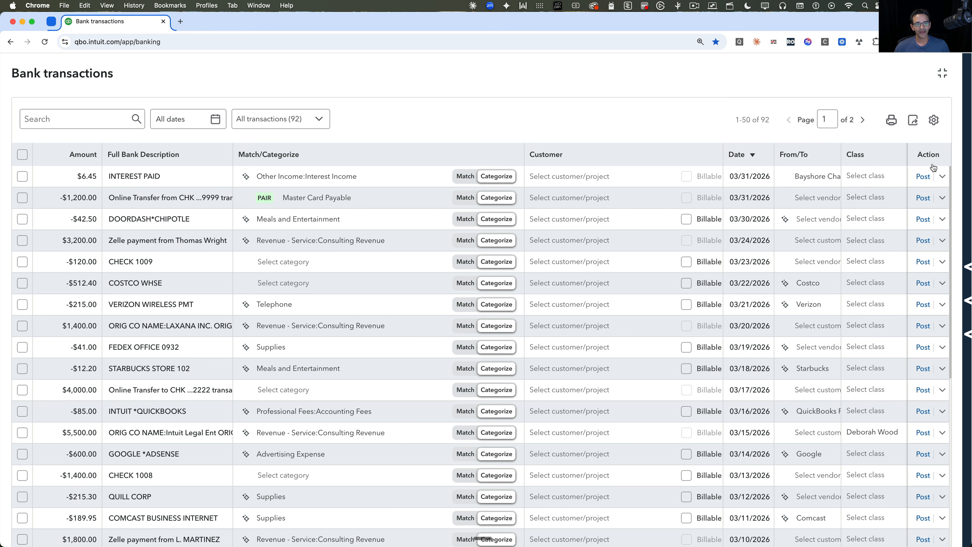
{"action": "left_click", "coordinate": [898, 177]}
{"action": "left_click", "coordinate": [878, 264]}
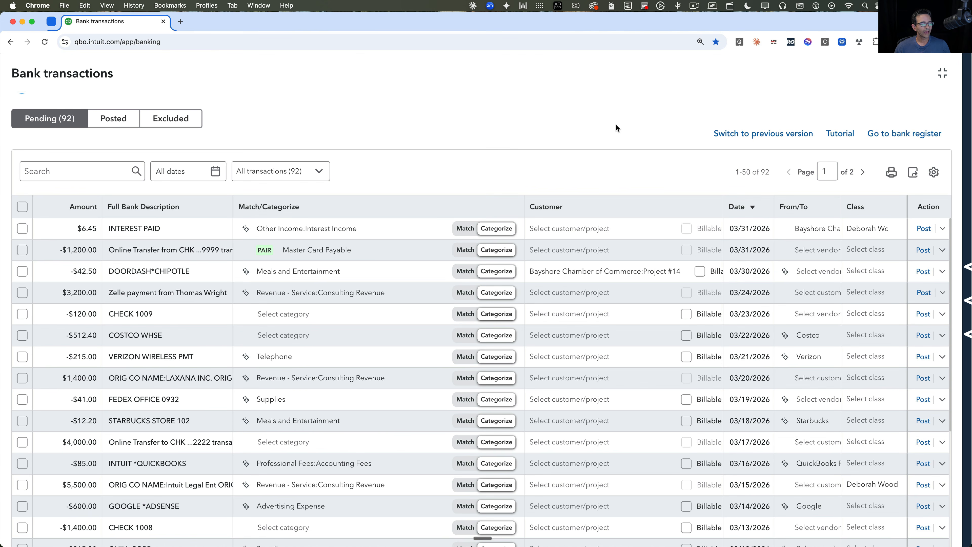
Step: Review the column list, other preferences and page size options in the table settings, then close them
{"action": "left_click", "coordinate": [934, 173]}
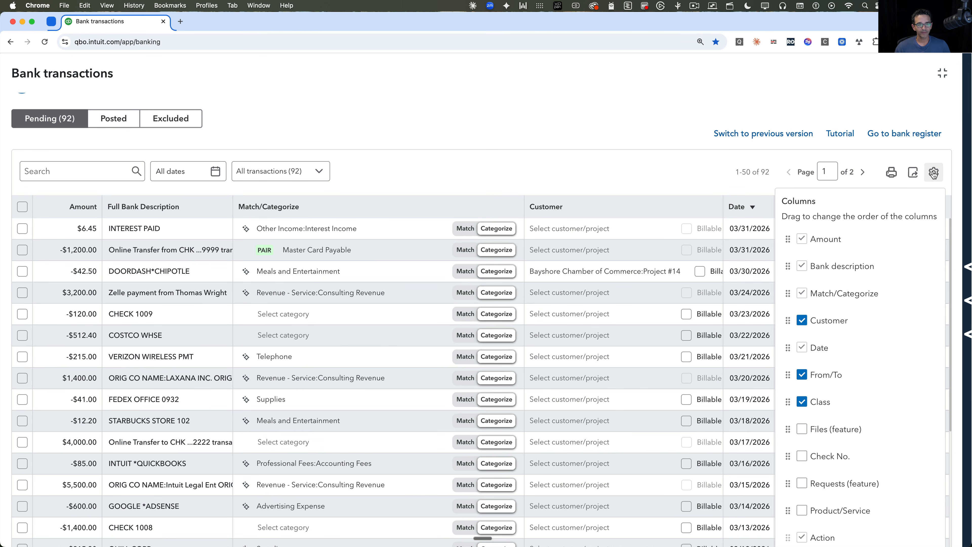
{"action": "scroll", "coordinate": [874, 308], "scroll_direction": "down", "scroll_amount": 3}
{"action": "scroll", "coordinate": [875, 308], "scroll_direction": "down", "scroll_amount": 5}
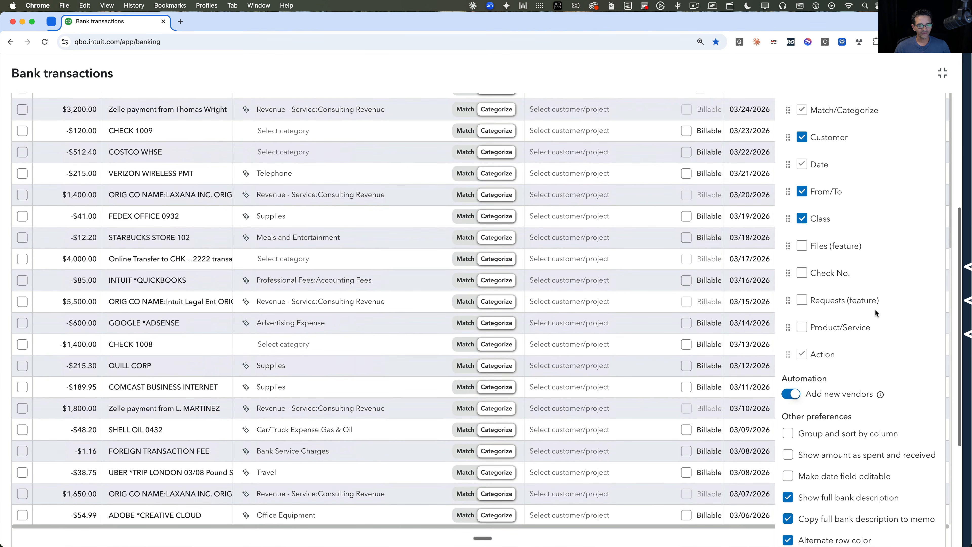
{"action": "scroll", "coordinate": [874, 310], "scroll_direction": "down", "scroll_amount": 1}
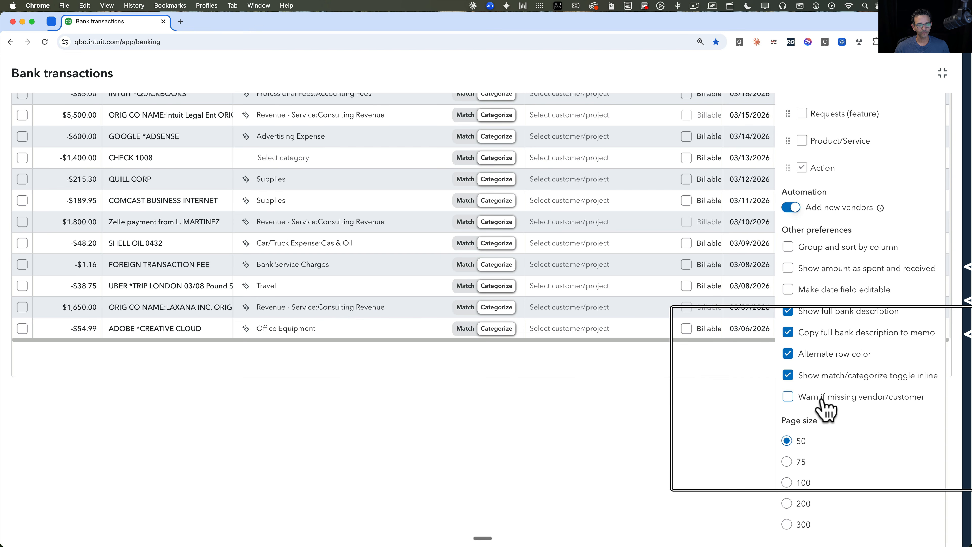
{"action": "scroll", "coordinate": [908, 156], "scroll_direction": "up", "scroll_amount": 10}
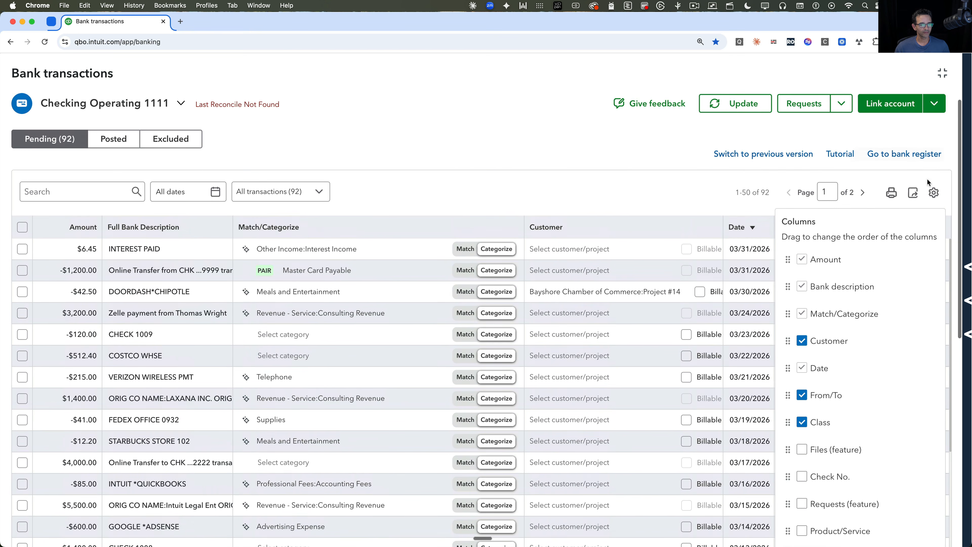
{"action": "left_click", "coordinate": [933, 193]}
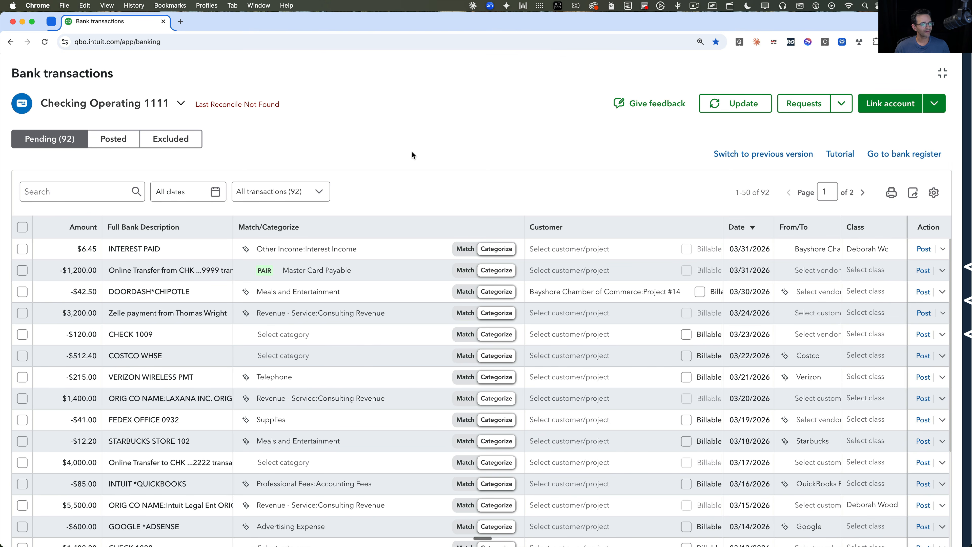
Step: Clear the customer/project from the DOORDASH*CHIPOTLE transaction
{"action": "left_click", "coordinate": [580, 291]}
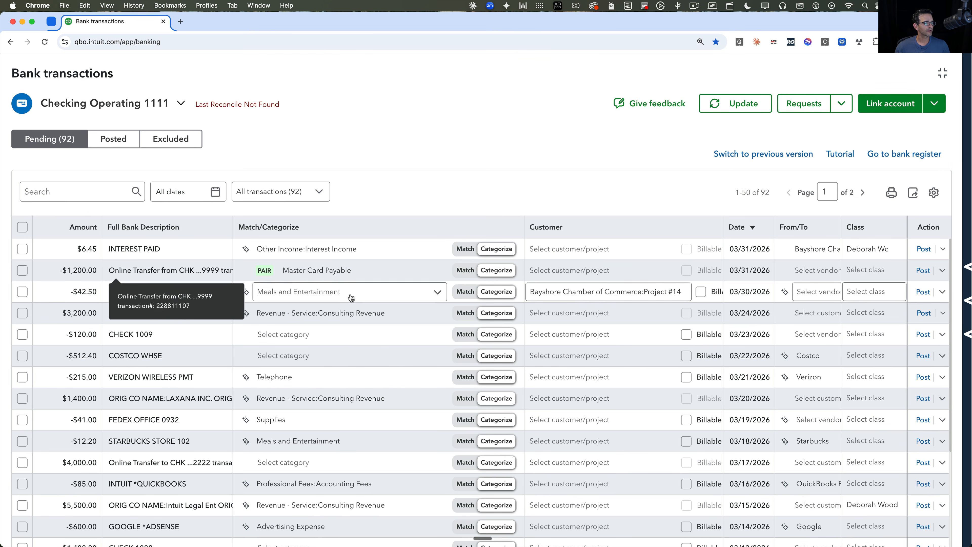
{"action": "left_click", "coordinate": [580, 291]}
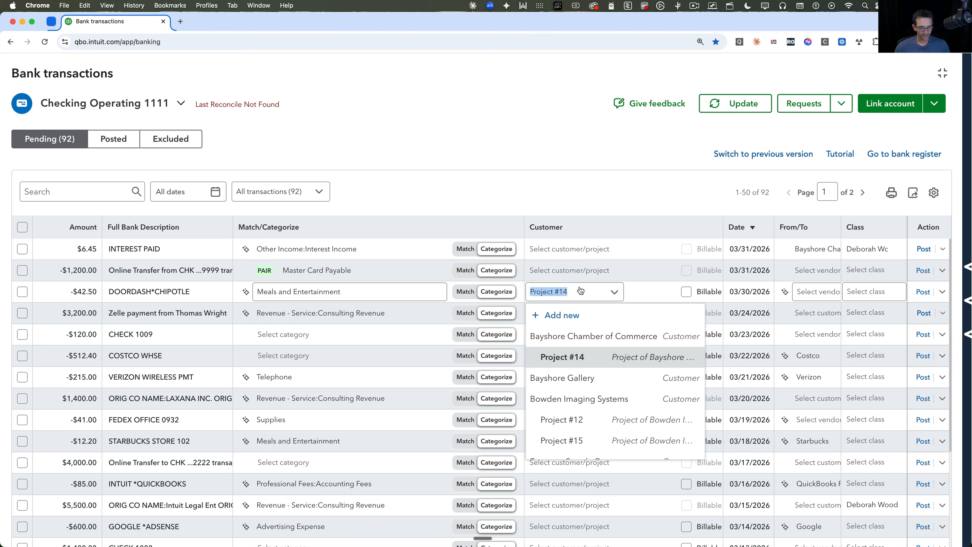
{"action": "key", "text": "BackSpace"}
{"action": "left_click", "coordinate": [812, 295]}
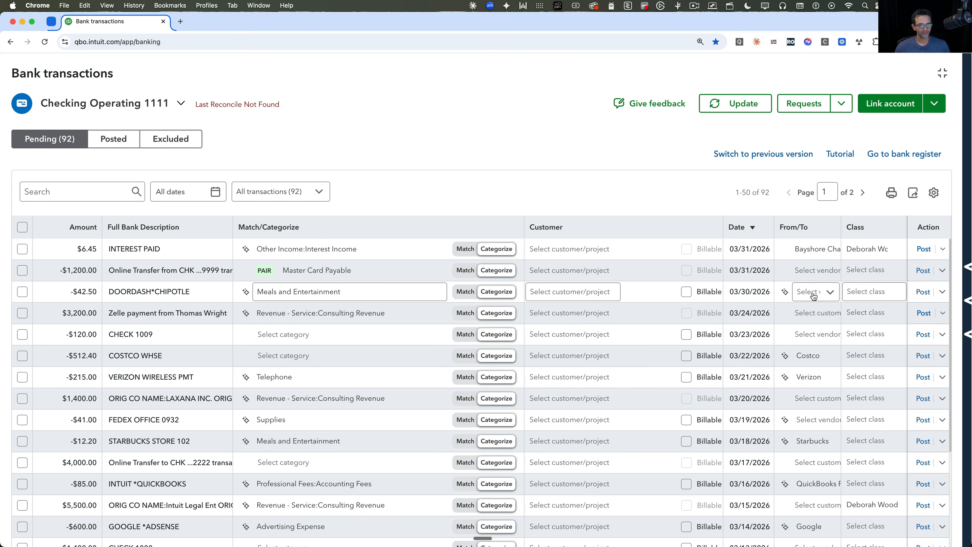
Step: Look at the category choices for the DOORDASH*CHIPOTLE transaction and close the list without changing the category
{"action": "left_click", "coordinate": [328, 291]}
{"action": "left_click", "coordinate": [306, 294]}
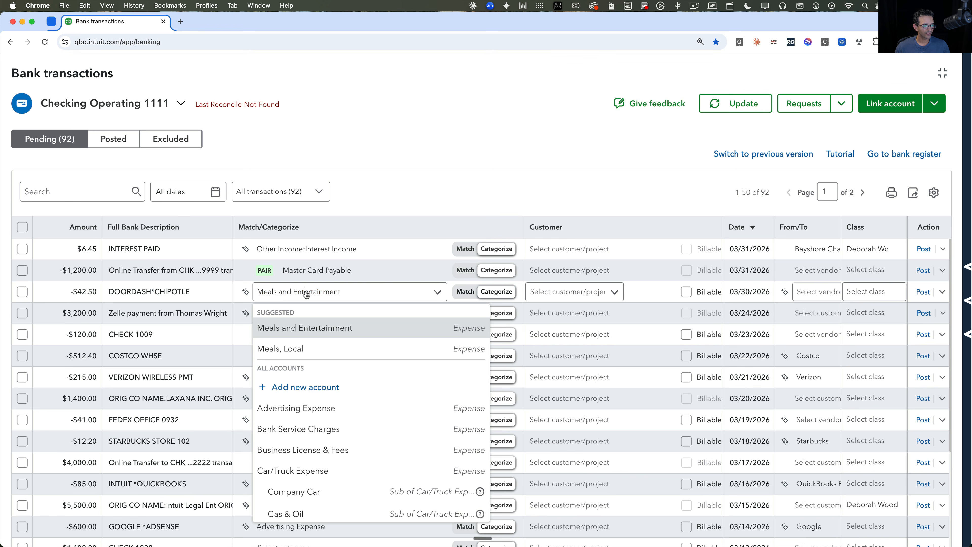
{"action": "left_click", "coordinate": [558, 299]}
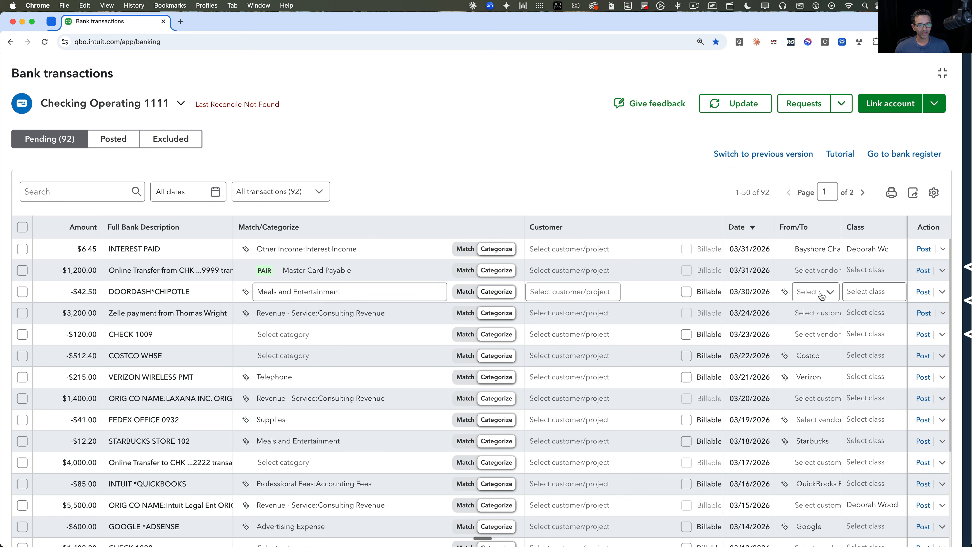
Step: Post the DOORDASH*CHIPOTLE transaction and turn on the warning for a missing vendor/customer in the table settings
{"action": "left_click", "coordinate": [926, 292]}
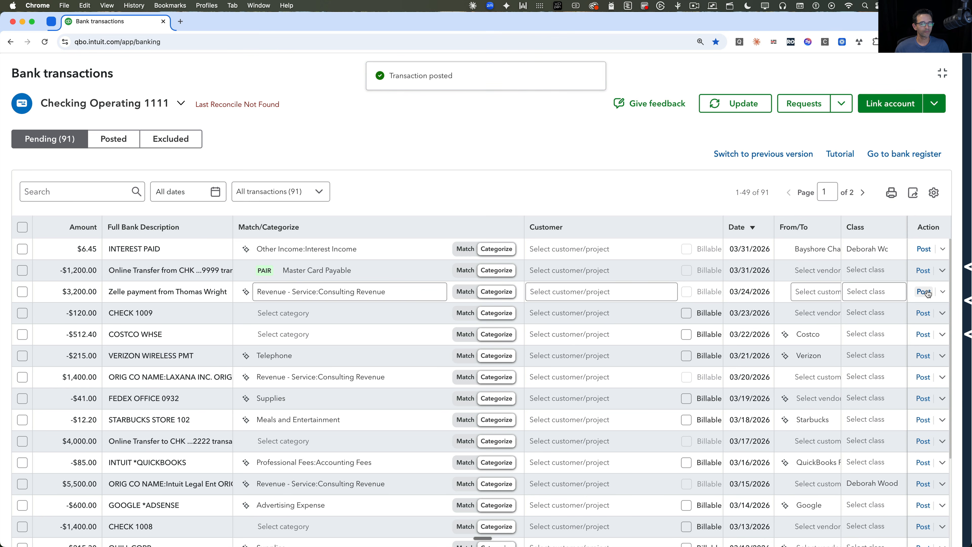
{"action": "left_click", "coordinate": [934, 193]}
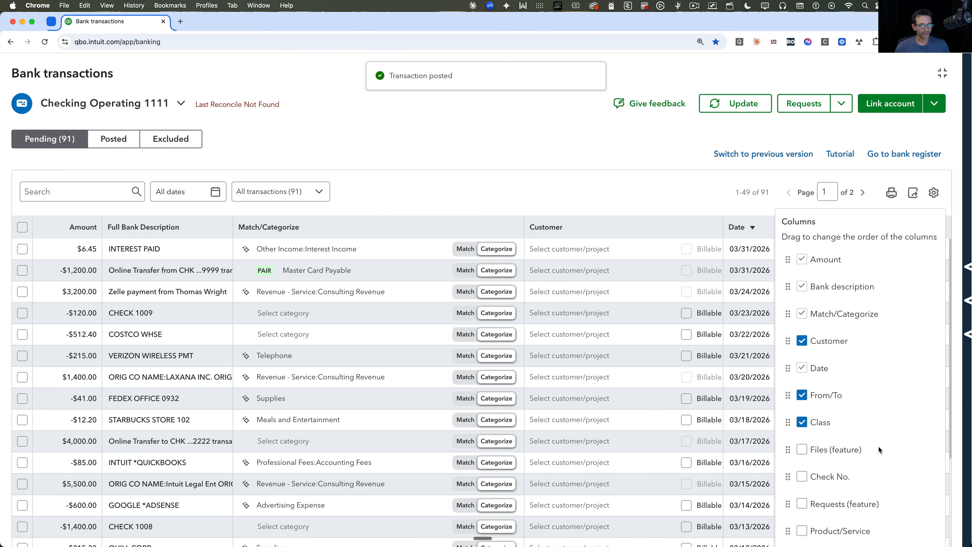
{"action": "scroll", "coordinate": [878, 445], "scroll_direction": "down", "scroll_amount": 10}
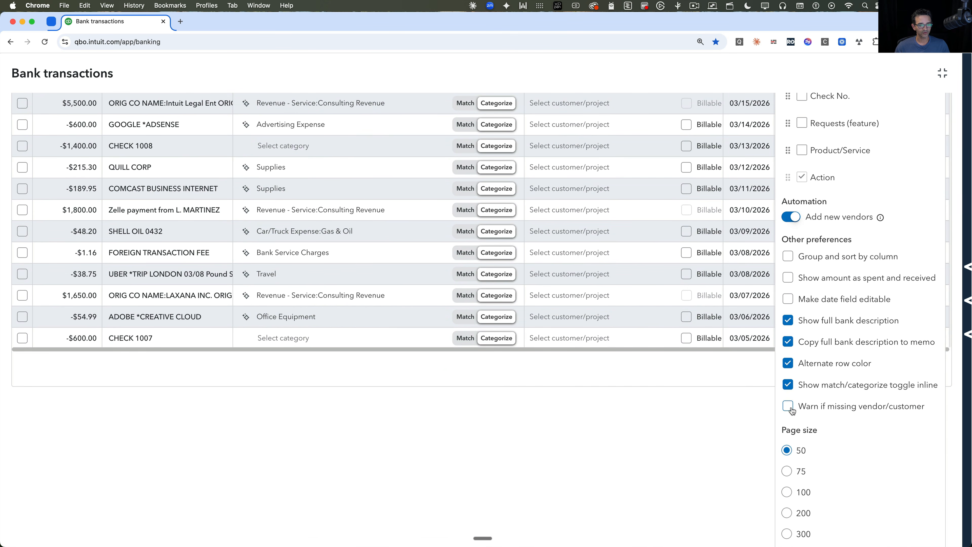
{"action": "scroll", "coordinate": [826, 241], "scroll_direction": "up", "scroll_amount": 10}
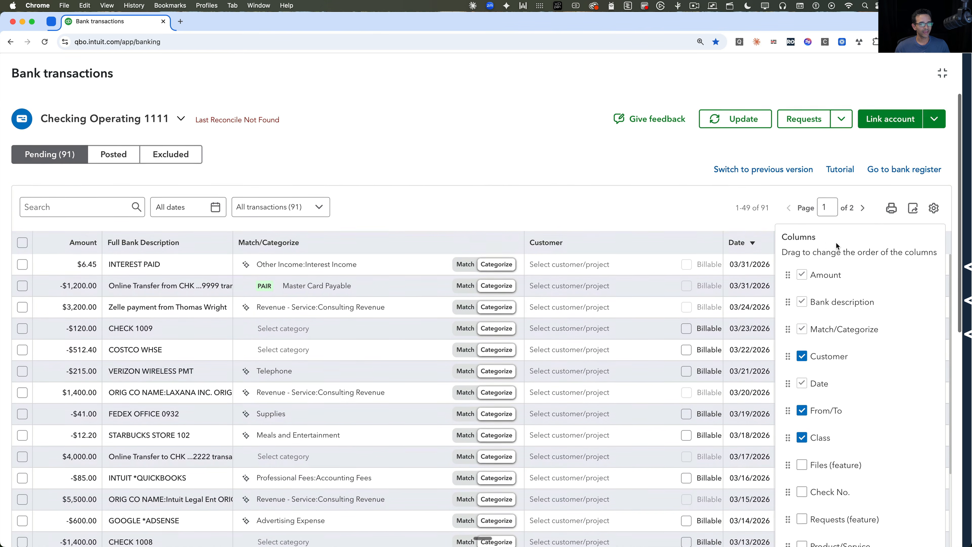
{"action": "left_click", "coordinate": [933, 205]}
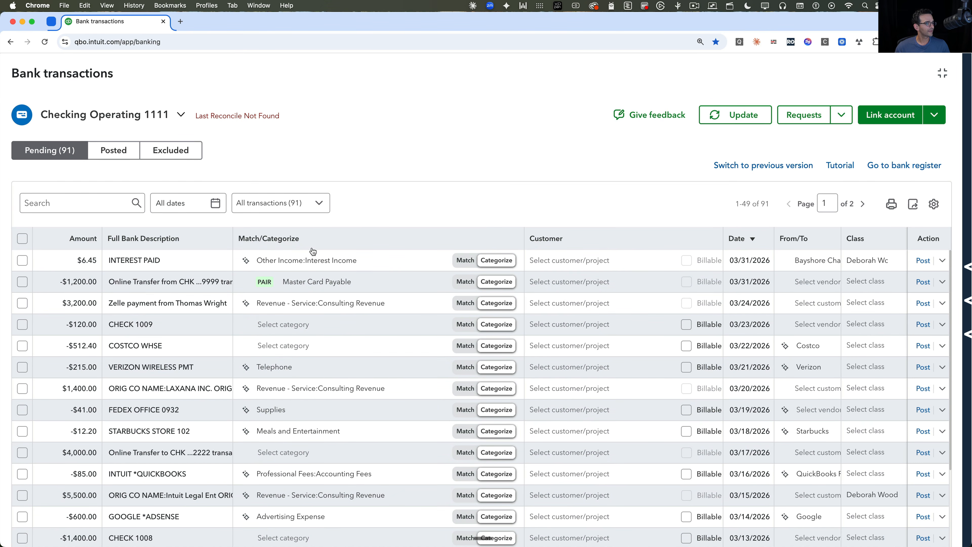
Step: Categorize the CHECK 1009 transaction as Car/Truck Expense:Repairs & Maintenance
{"action": "left_click", "coordinate": [267, 327]}
{"action": "left_click", "coordinate": [296, 333]}
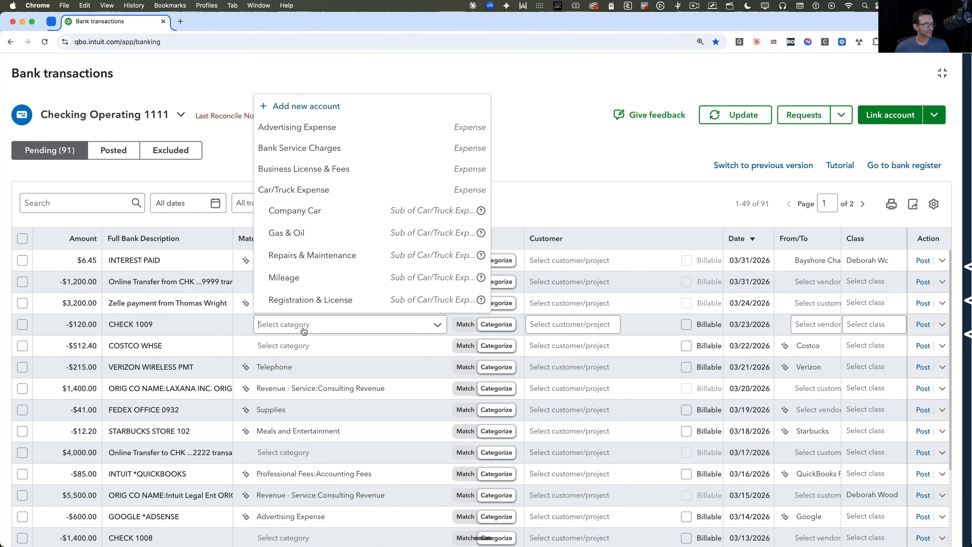
{"action": "left_click", "coordinate": [306, 254]}
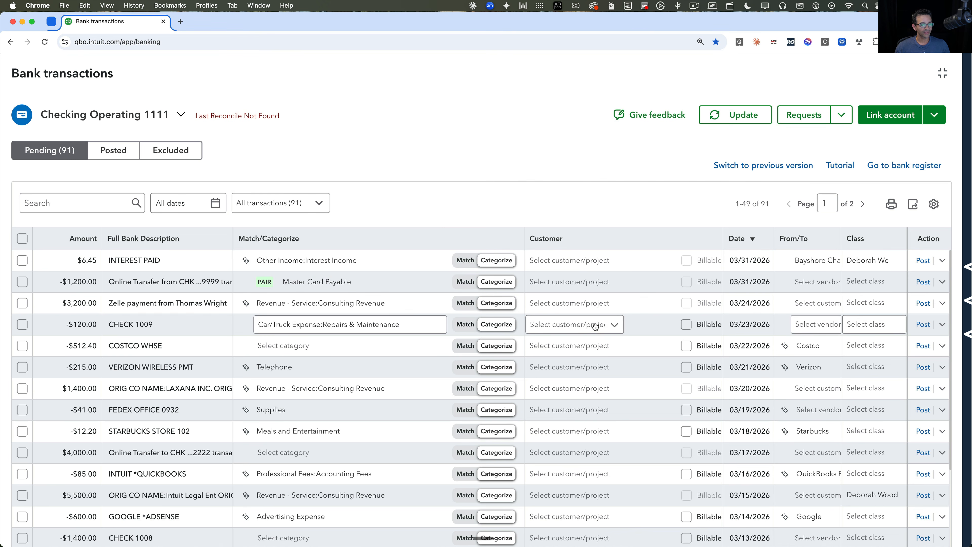
Step: Try to post the CHECK 1009 transaction with its From/To left empty, and cancel instead of posting anyway
{"action": "left_click", "coordinate": [815, 326]}
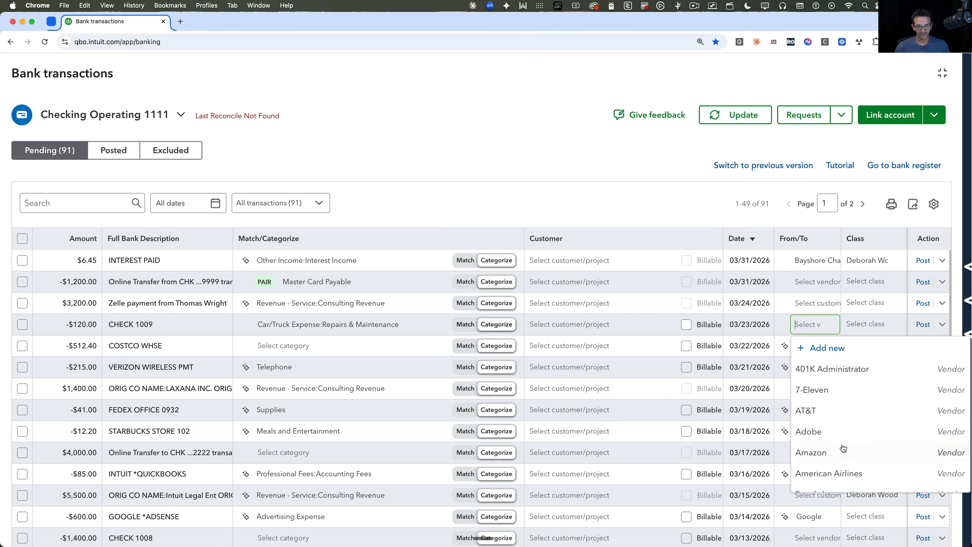
{"action": "left_click", "coordinate": [825, 326]}
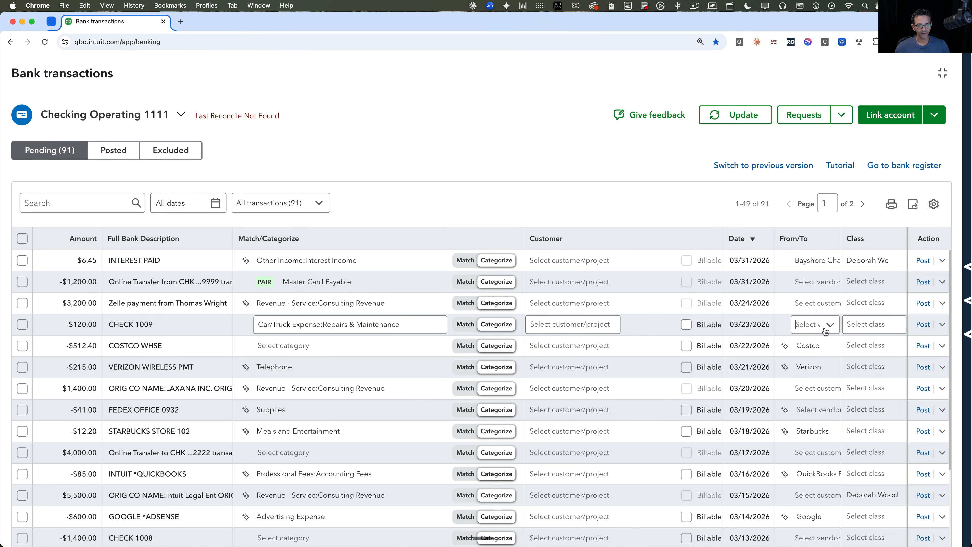
{"action": "left_click", "coordinate": [924, 325]}
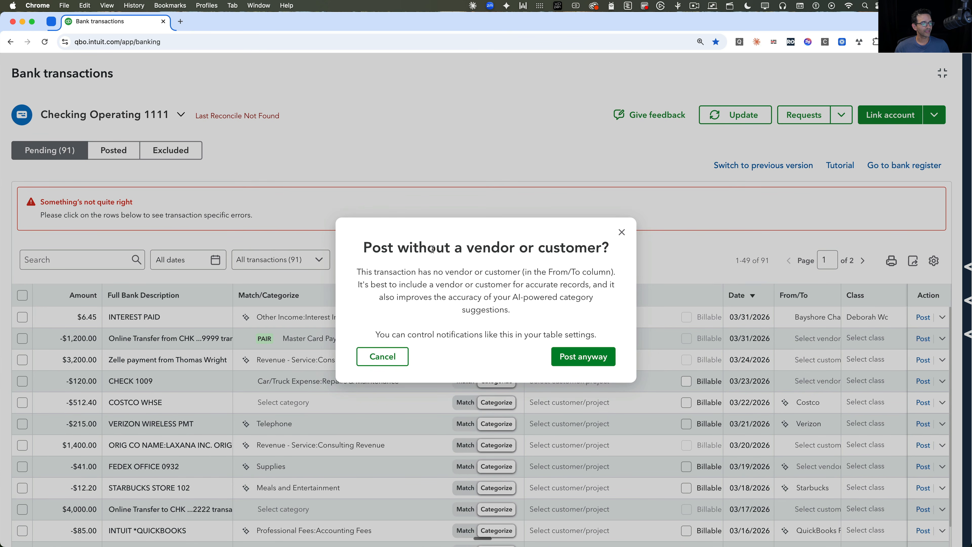
{"action": "key", "text": "alt+super+8"}
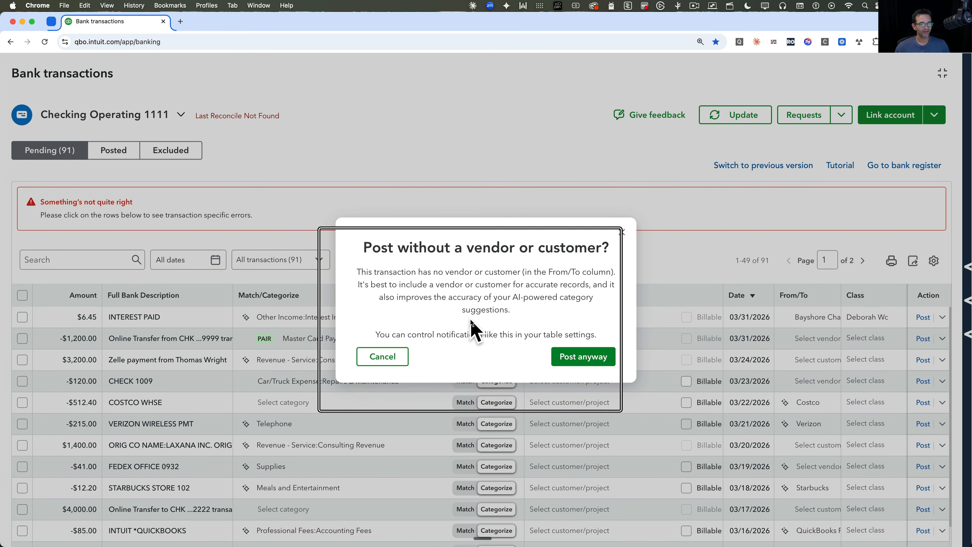
{"action": "key", "text": "alt+super+8"}
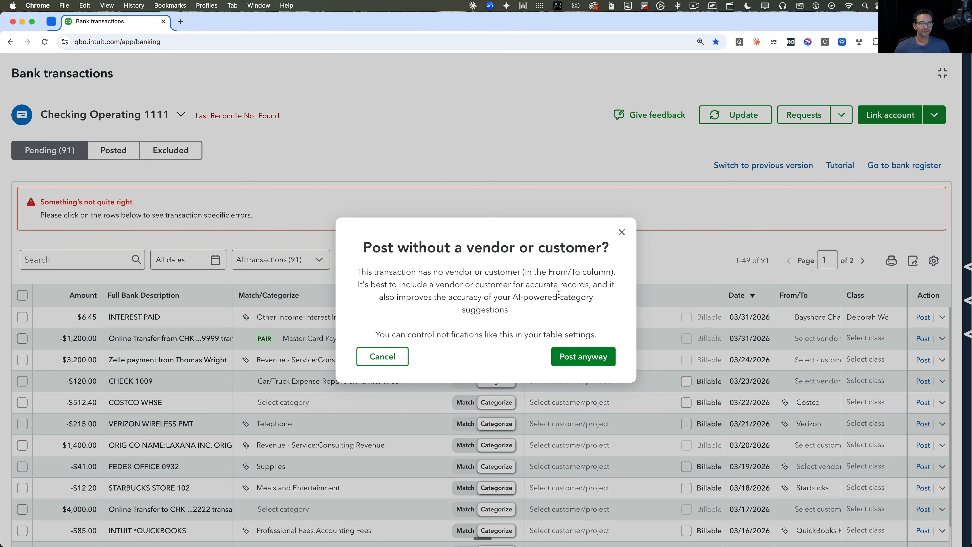
{"action": "left_click", "coordinate": [384, 358]}
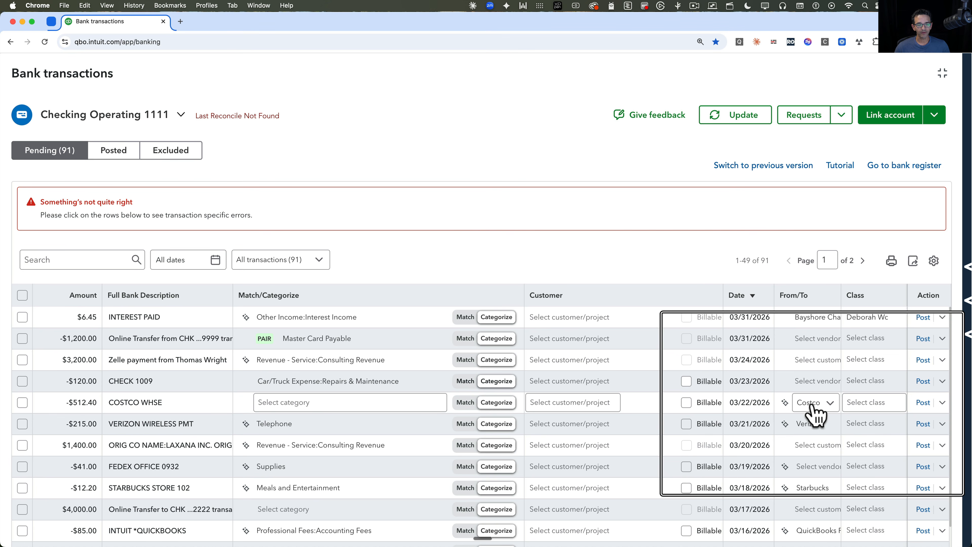
Step: Read the suggested vendor description for Costco on the COSTCO WHSE transaction and close it
{"action": "left_click", "coordinate": [785, 404]}
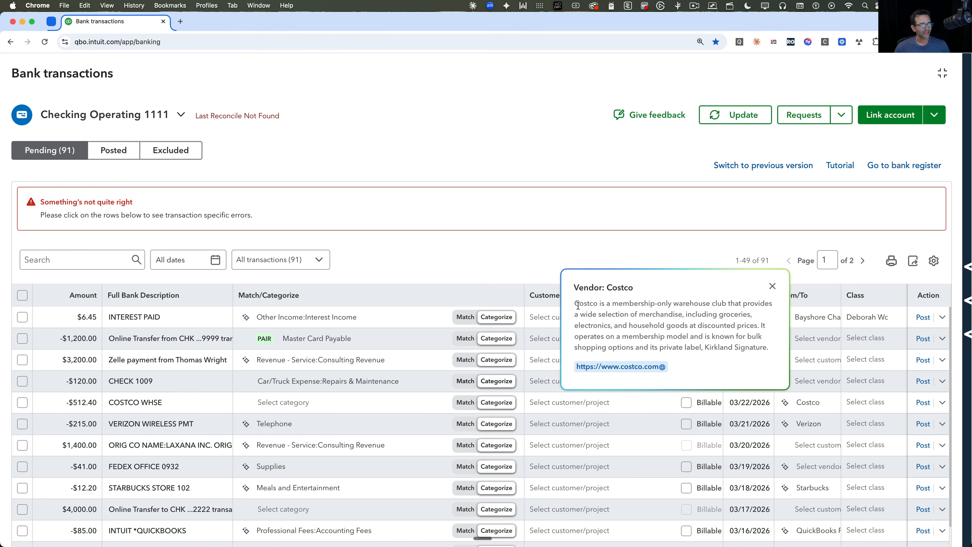
{"action": "mouse_move", "coordinate": [576, 303]}
{"action": "left_mouse_down"}
{"action": "mouse_move", "coordinate": [736, 334]}
{"action": "mouse_move", "coordinate": [770, 352]}
{"action": "left_mouse_up"}
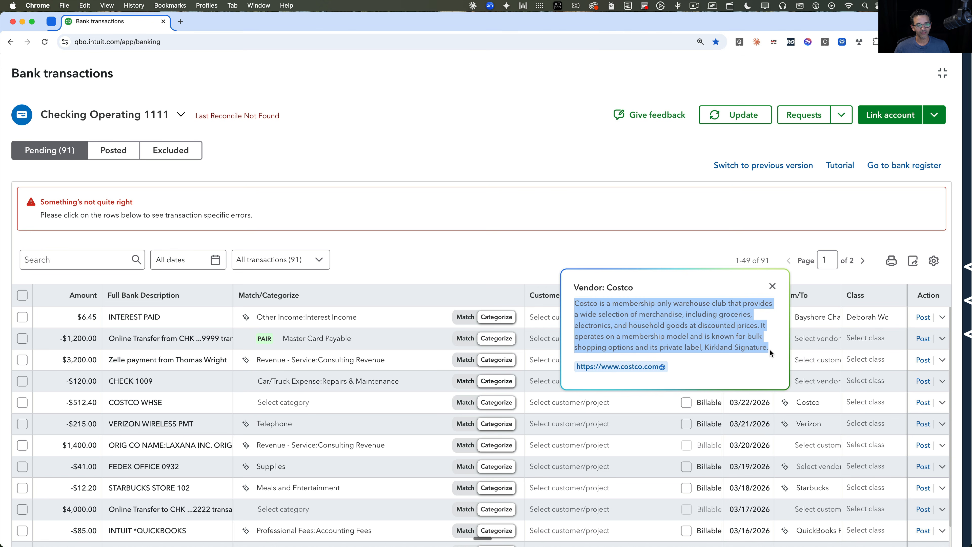
{"action": "left_click", "coordinate": [772, 286]}
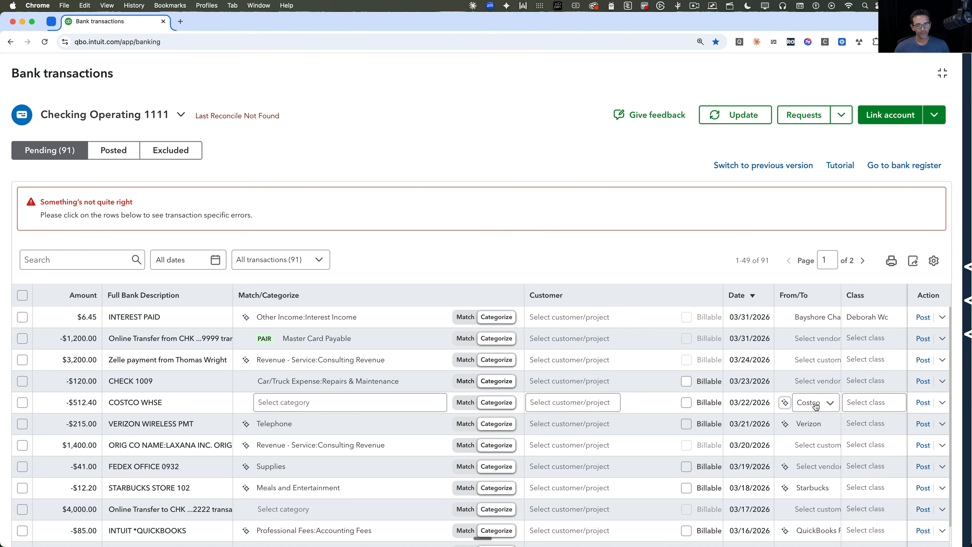
Step: Add the potential vendor FedEx Office to the vendor list from the FEDEX OFFICE 0932 transaction and save it
{"action": "left_click", "coordinate": [811, 465]}
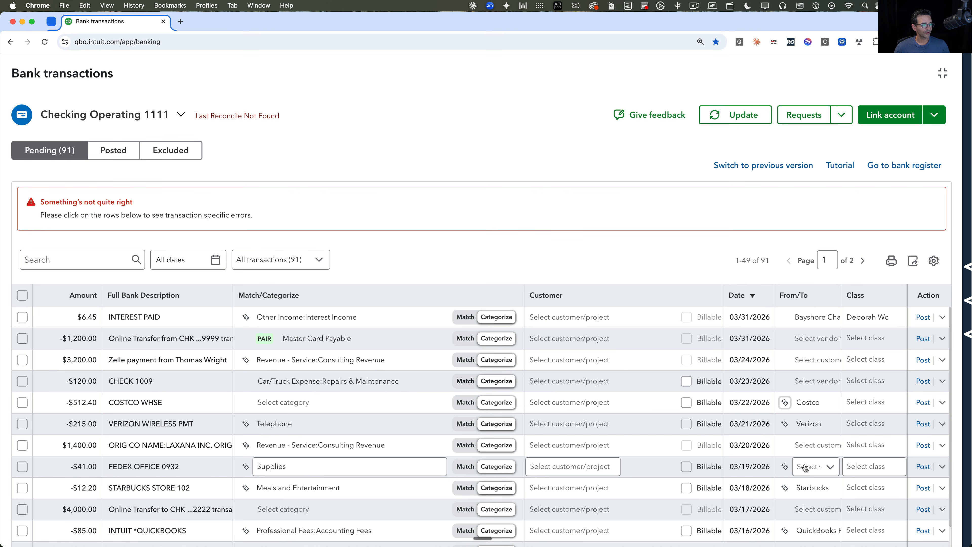
{"action": "left_click", "coordinate": [785, 467]}
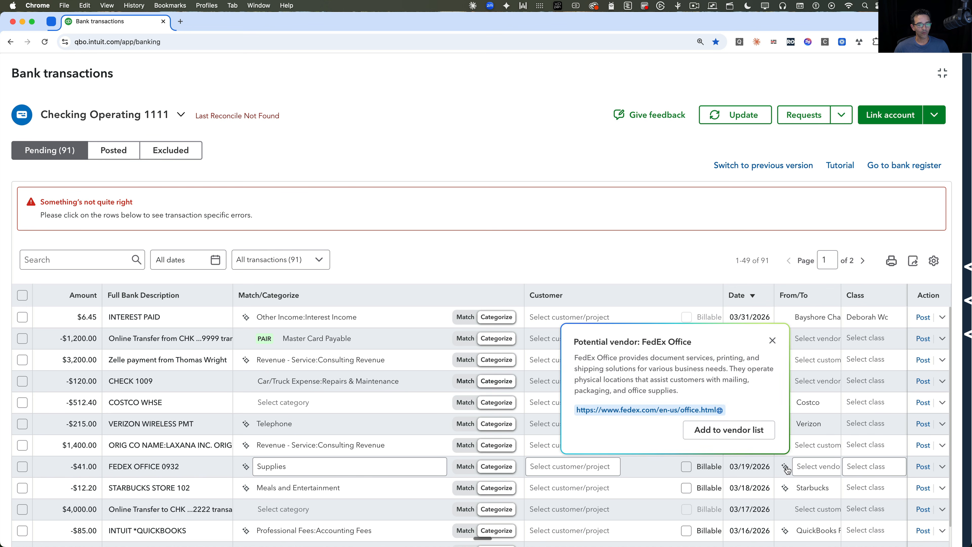
{"action": "left_click", "coordinate": [740, 431]}
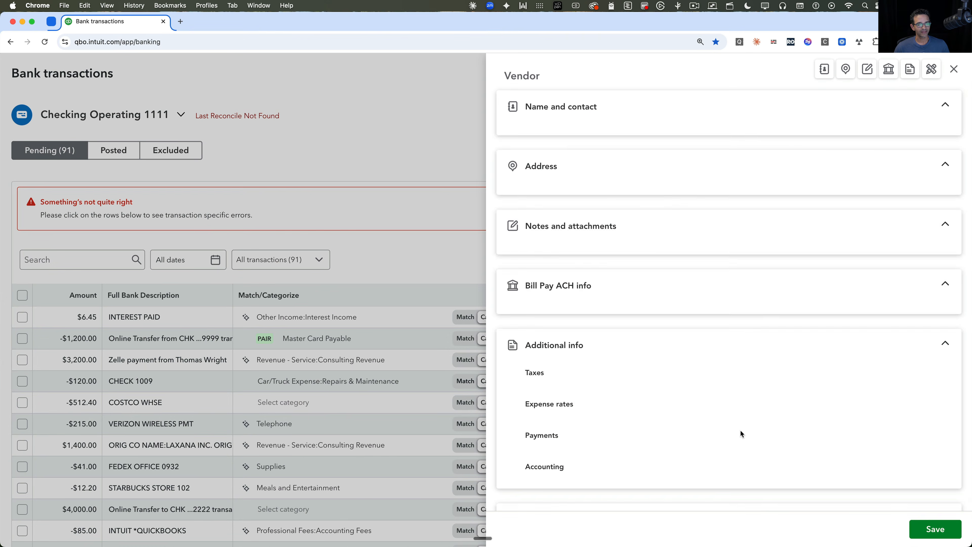
{"action": "left_click", "coordinate": [949, 535]}
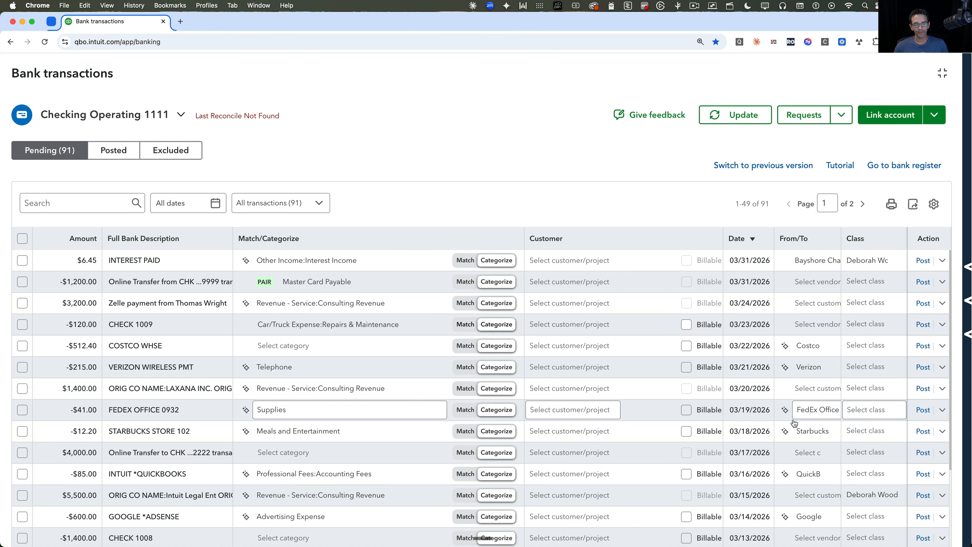
Step: Look at the blank new customer form from the $1,400.00 LAXANA INC. transaction's From/To and close it without saving
{"action": "scroll", "coordinate": [793, 422], "scroll_direction": "down", "scroll_amount": 3}
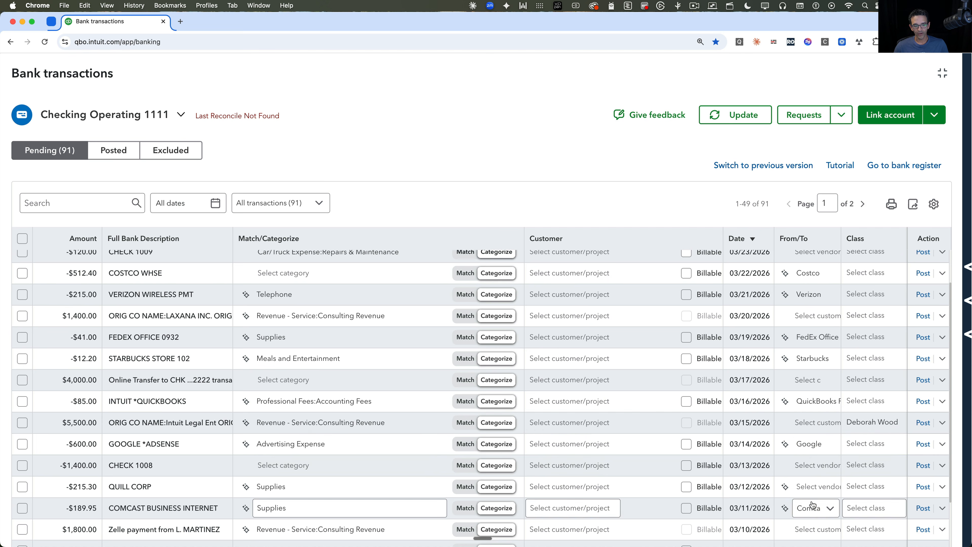
{"action": "scroll", "coordinate": [812, 505], "scroll_direction": "up", "scroll_amount": 2}
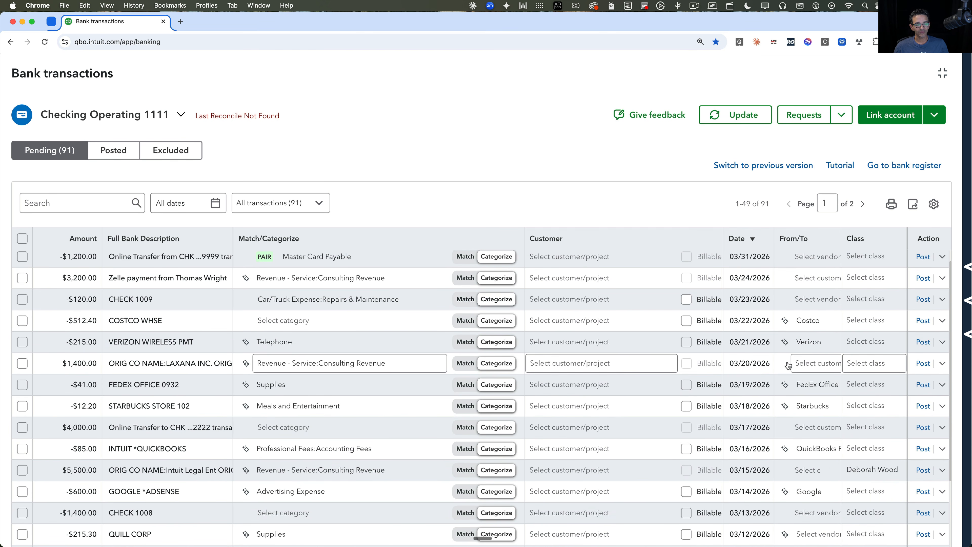
{"action": "left_click", "coordinate": [823, 367]}
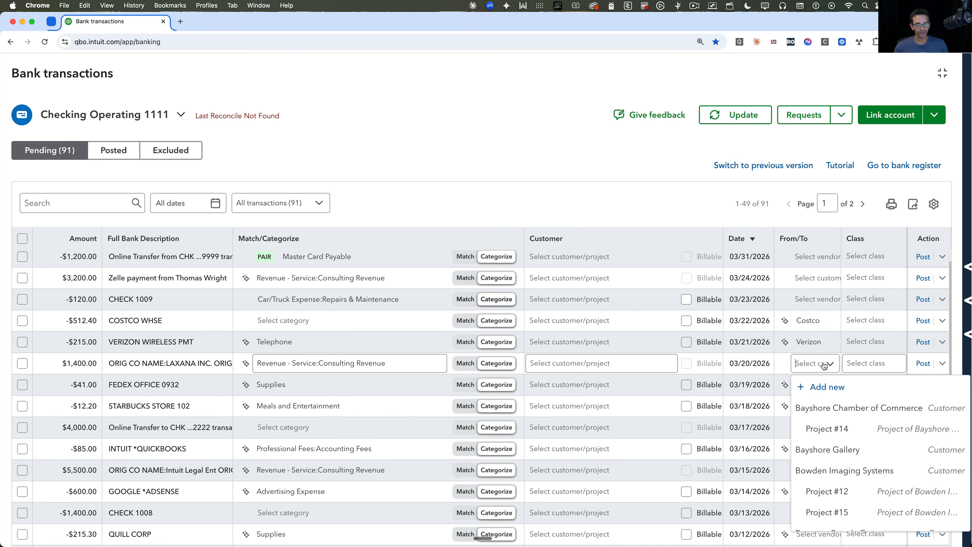
{"action": "left_click", "coordinate": [824, 388]}
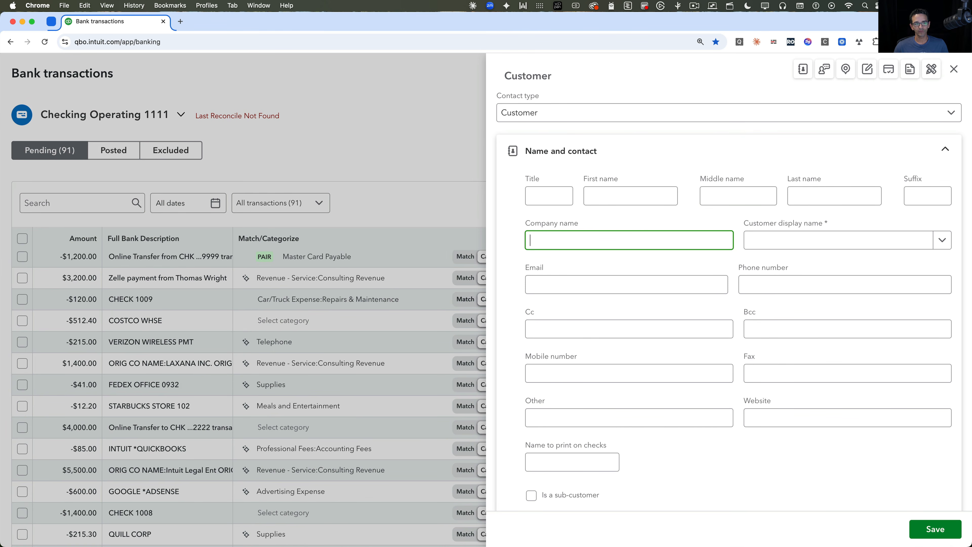
{"action": "left_click", "coordinate": [953, 69]}
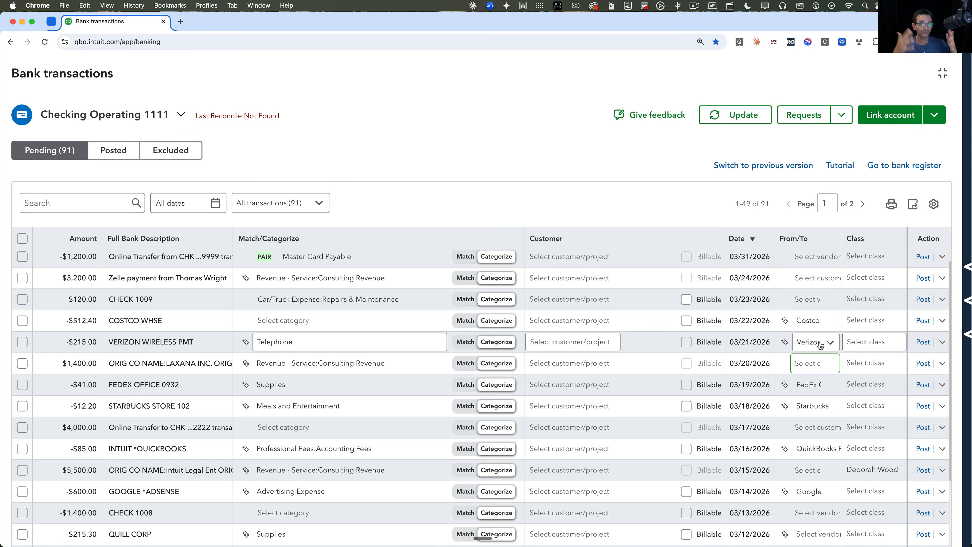
{"action": "left_click", "coordinate": [695, 217]}
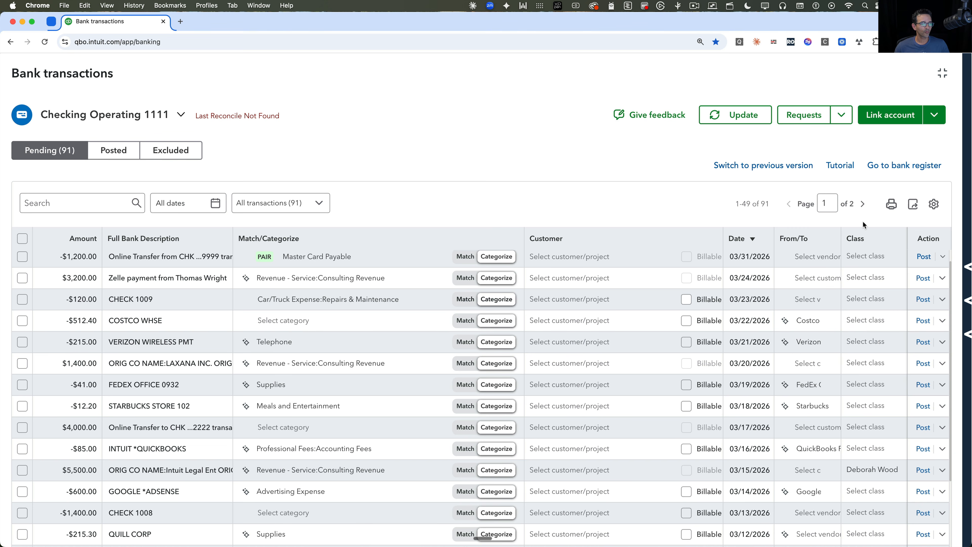
Step: Switch the CHECK 1008 transaction to Match, close the match search, and switch it back to Categorize
{"action": "scroll", "coordinate": [486, 291], "scroll_direction": "down", "scroll_amount": 5}
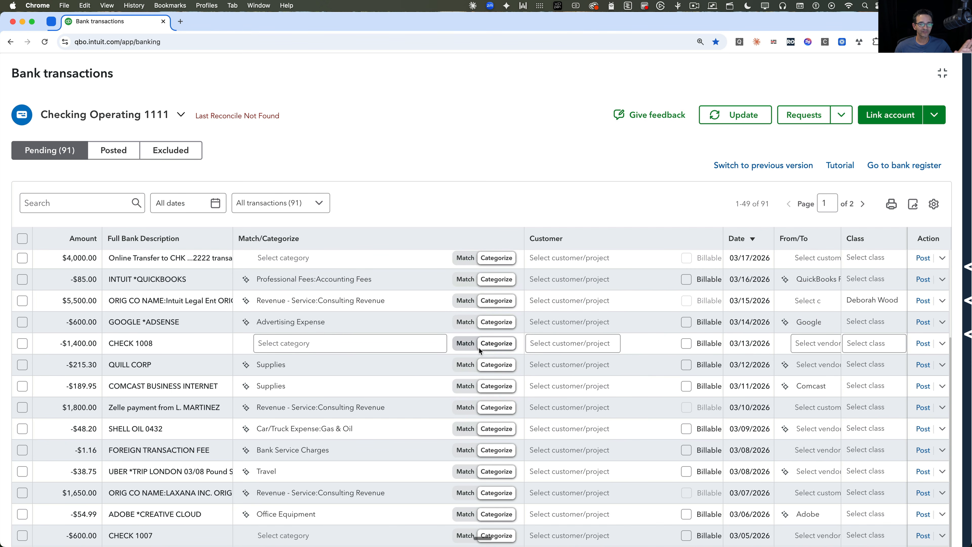
{"action": "left_click", "coordinate": [468, 344]}
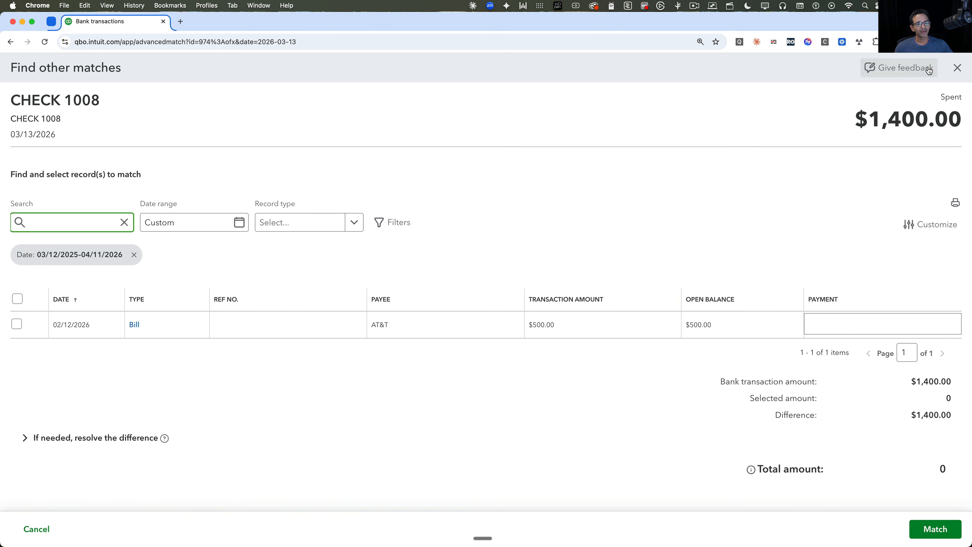
{"action": "left_click", "coordinate": [957, 68]}
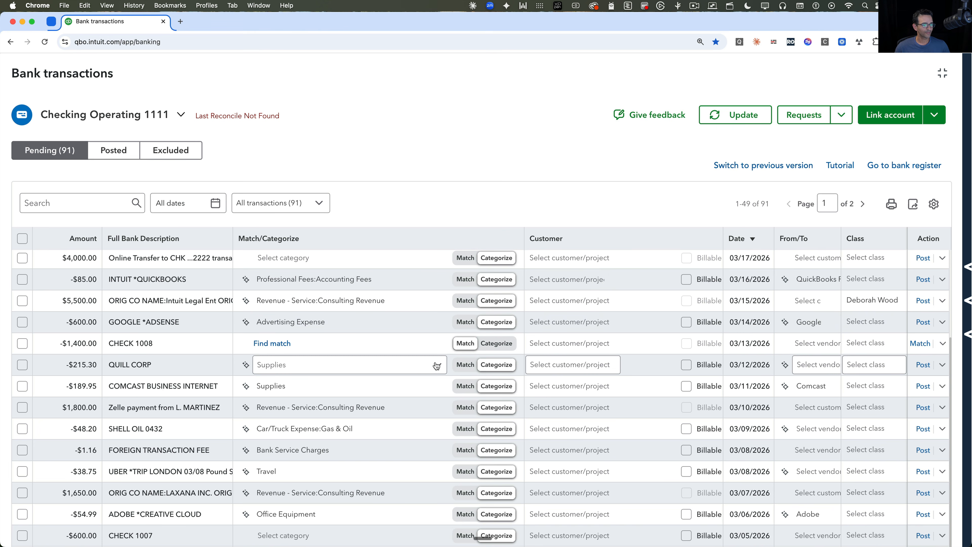
{"action": "left_click", "coordinate": [497, 343]}
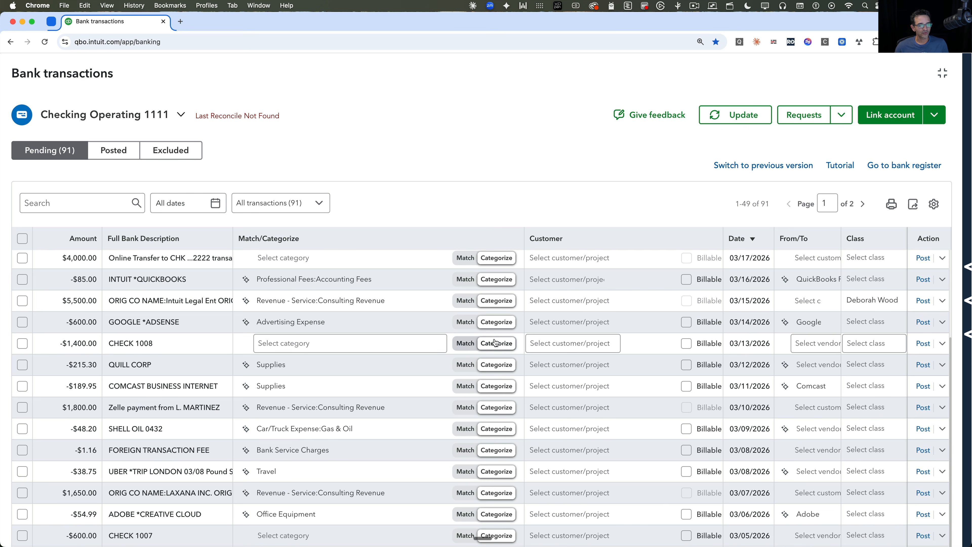
Step: Turn off the inline match/categorize toggle and the alternate row color in the table settings, and close the settings
{"action": "left_click", "coordinate": [934, 204]}
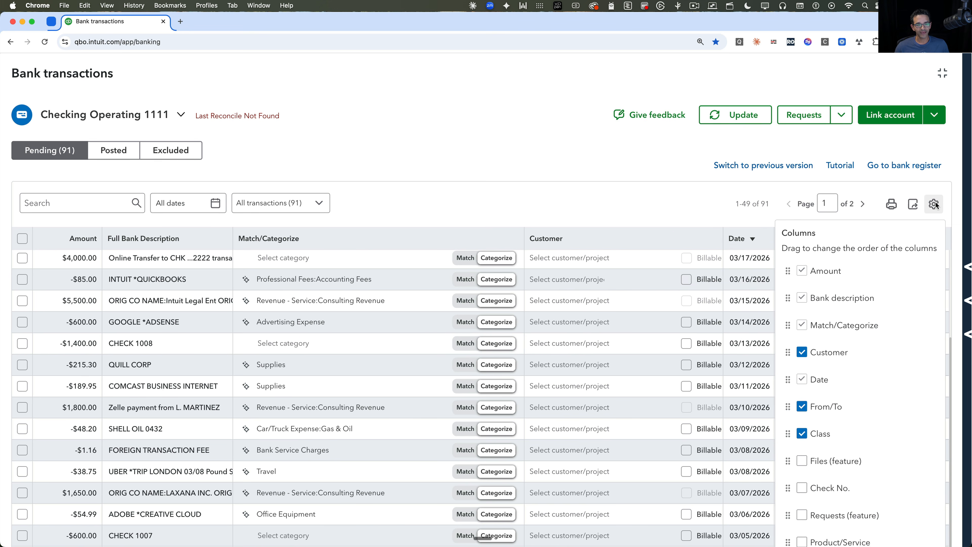
{"action": "scroll", "coordinate": [855, 396], "scroll_direction": "down", "scroll_amount": 10}
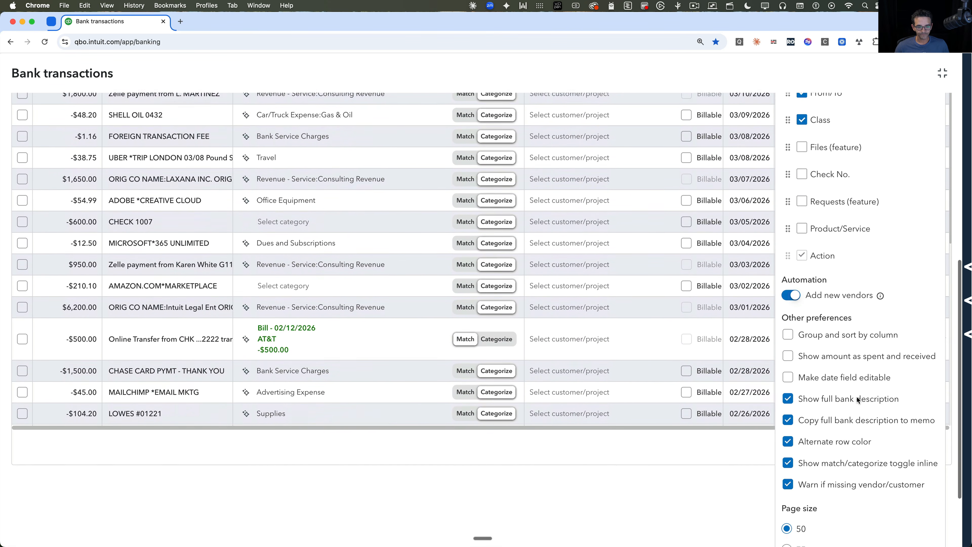
{"action": "scroll", "coordinate": [855, 413], "scroll_direction": "down", "scroll_amount": 1}
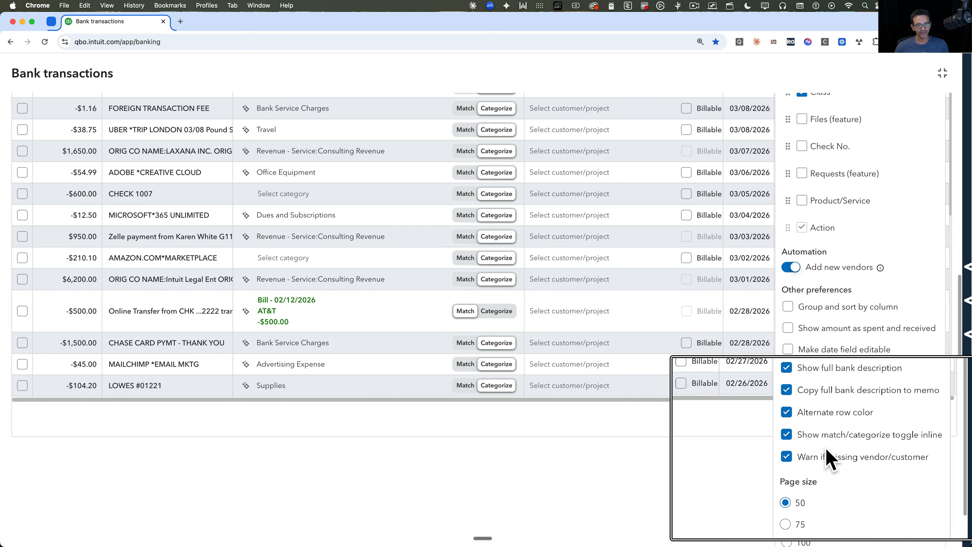
{"action": "left_click", "coordinate": [788, 434]}
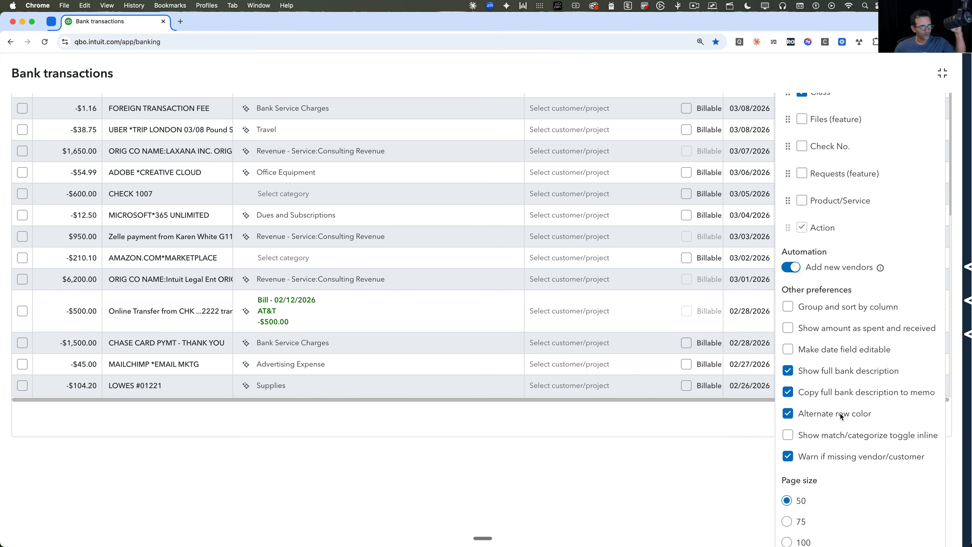
{"action": "left_click", "coordinate": [788, 415]}
{"action": "left_click", "coordinate": [676, 432]}
{"action": "scroll", "coordinate": [481, 289], "scroll_direction": "up", "scroll_amount": 10}
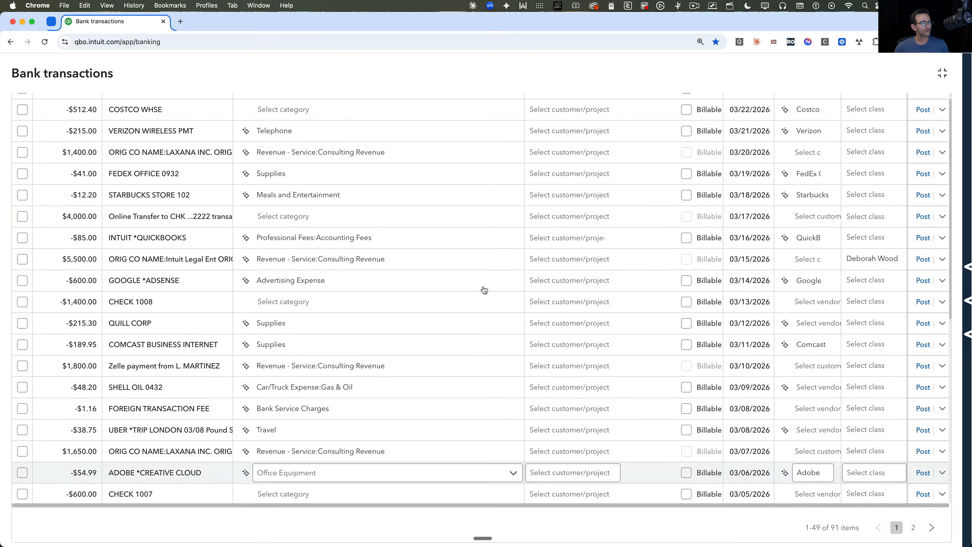
Step: Turn on the alternate row color in the table settings and close the settings
{"action": "scroll", "coordinate": [358, 408], "scroll_direction": "up", "scroll_amount": 6}
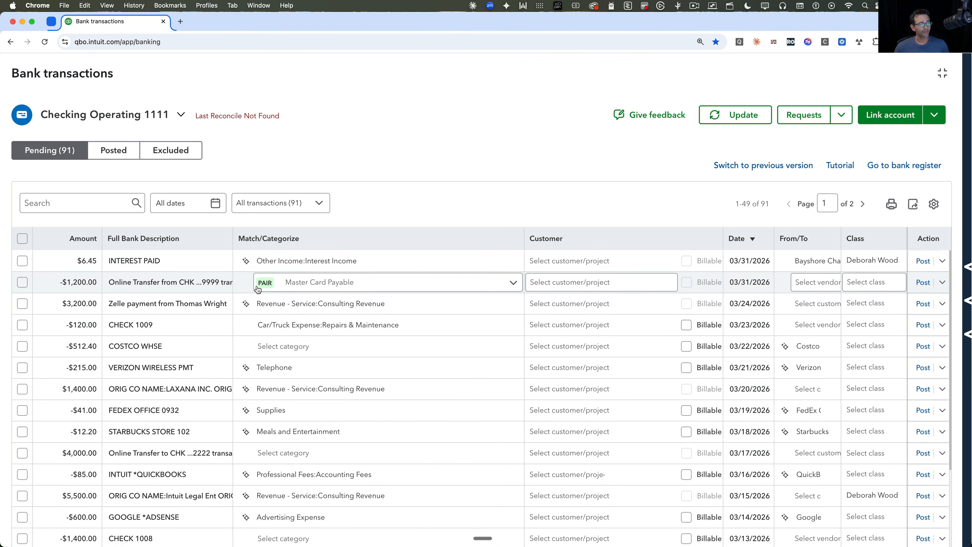
{"action": "scroll", "coordinate": [371, 458], "scroll_direction": "down", "scroll_amount": 5}
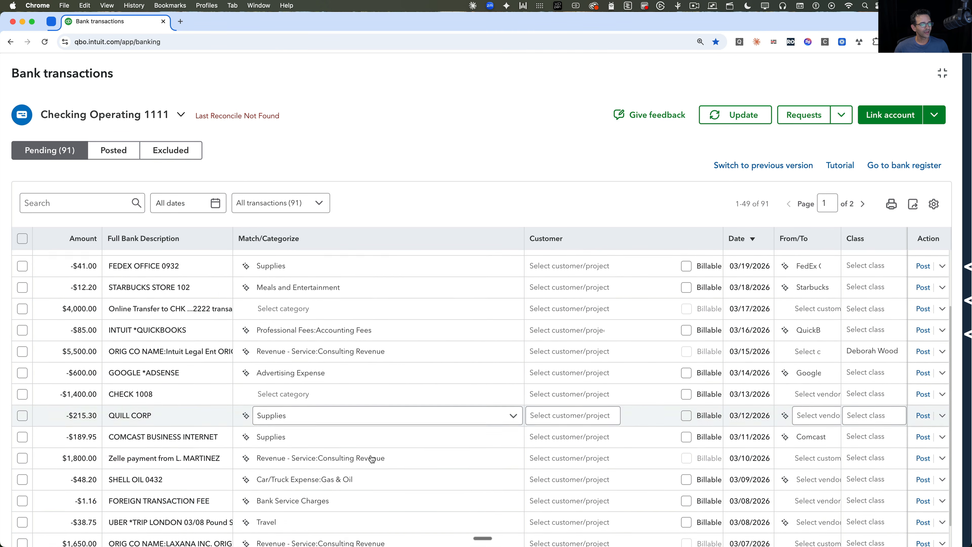
{"action": "scroll", "coordinate": [369, 458], "scroll_direction": "up", "scroll_amount": 5}
{"action": "left_click", "coordinate": [933, 203]}
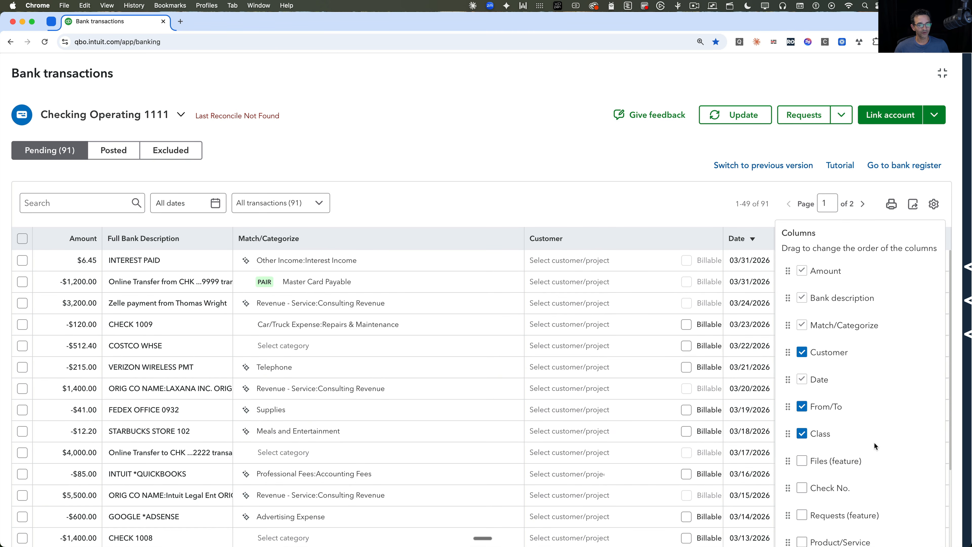
{"action": "scroll", "coordinate": [874, 441], "scroll_direction": "down", "scroll_amount": 8}
{"action": "scroll", "coordinate": [857, 432], "scroll_direction": "down", "scroll_amount": 2}
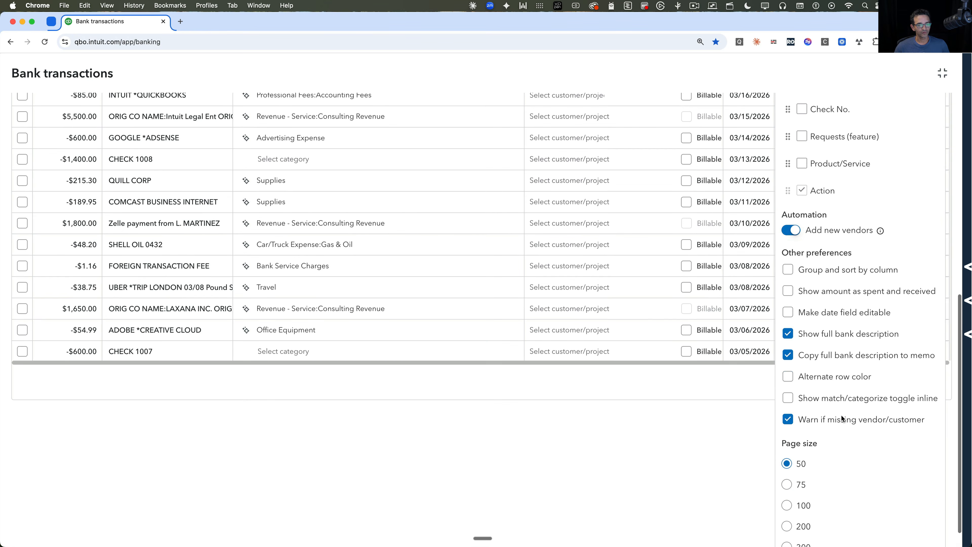
{"action": "left_click", "coordinate": [789, 382]}
{"action": "left_click", "coordinate": [727, 404]}
{"action": "scroll", "coordinate": [713, 353], "scroll_direction": "up", "scroll_amount": 7}
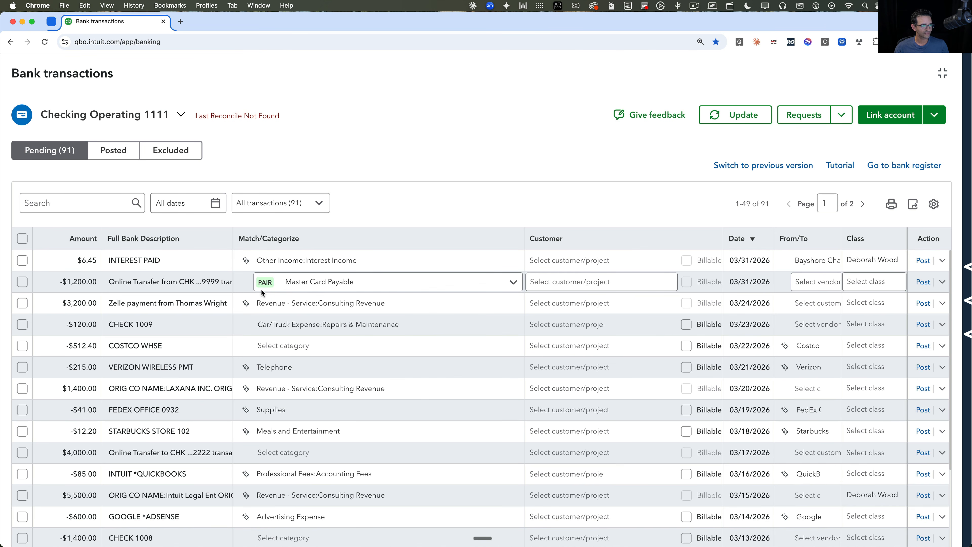
Step: Look at the suggested and credit card accounts offered for the paired -$1,200.00 online transfer and close the list without changing it
{"action": "scroll", "coordinate": [200, 285], "scroll_direction": "down", "scroll_amount": 5}
{"action": "scroll", "coordinate": [200, 285], "scroll_direction": "up", "scroll_amount": 5}
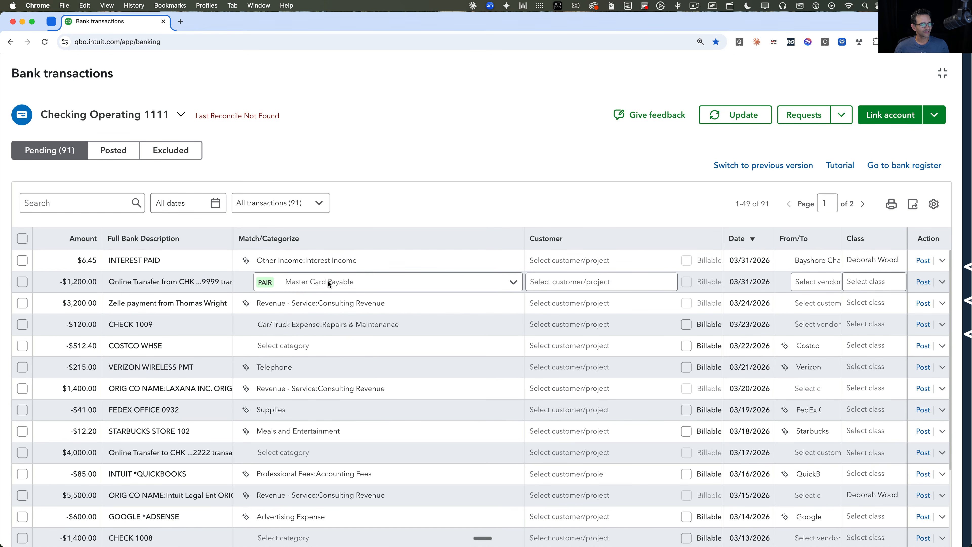
{"action": "left_click", "coordinate": [313, 282]}
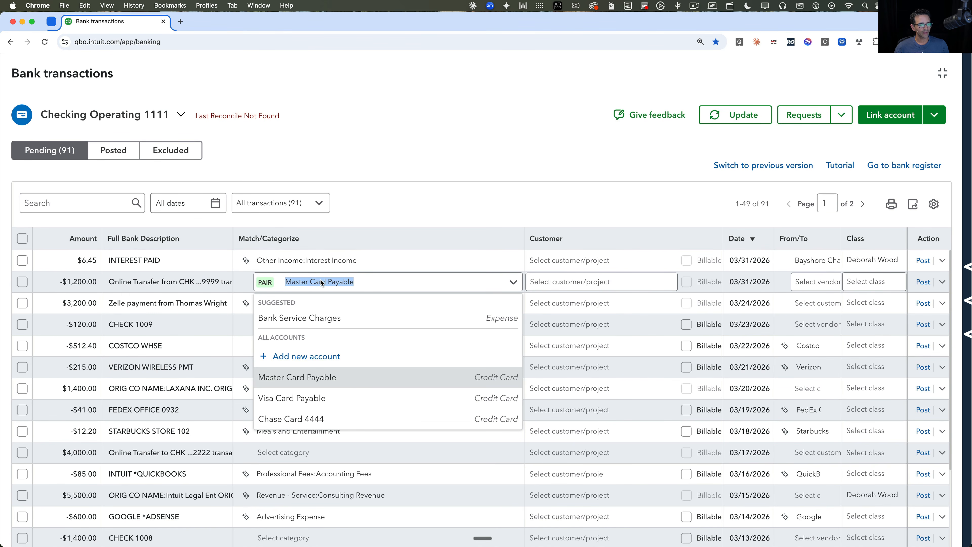
{"action": "left_click", "coordinate": [320, 282]}
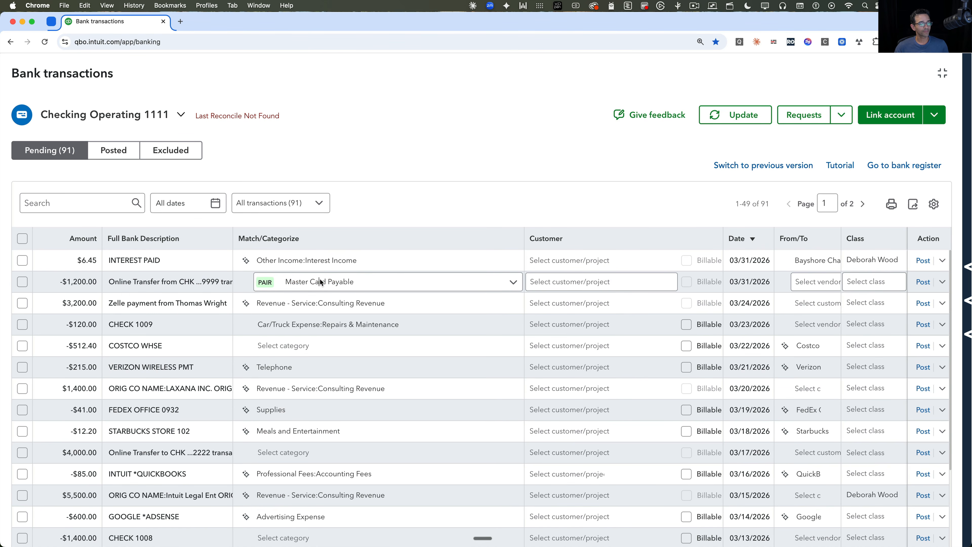
{"action": "left_click", "coordinate": [320, 282]}
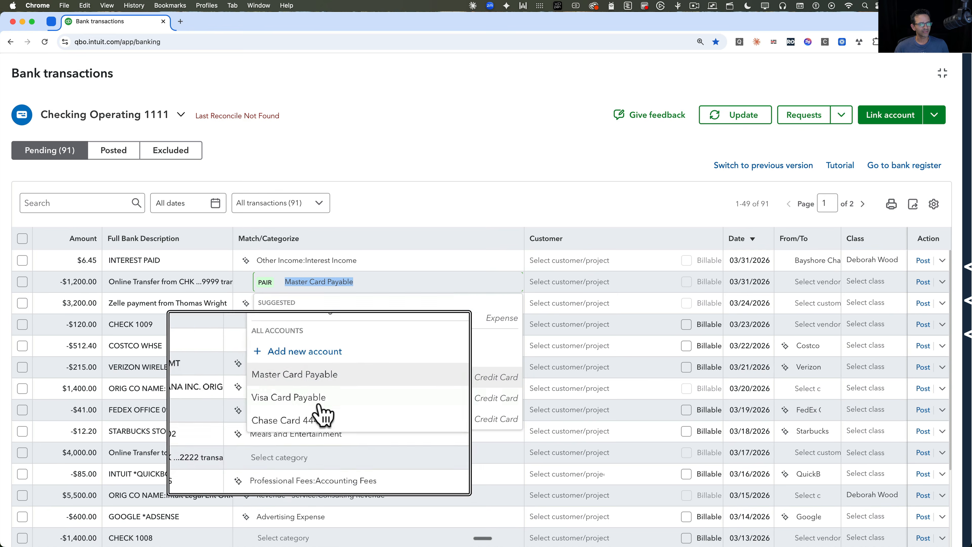
{"action": "left_click", "coordinate": [346, 285]}
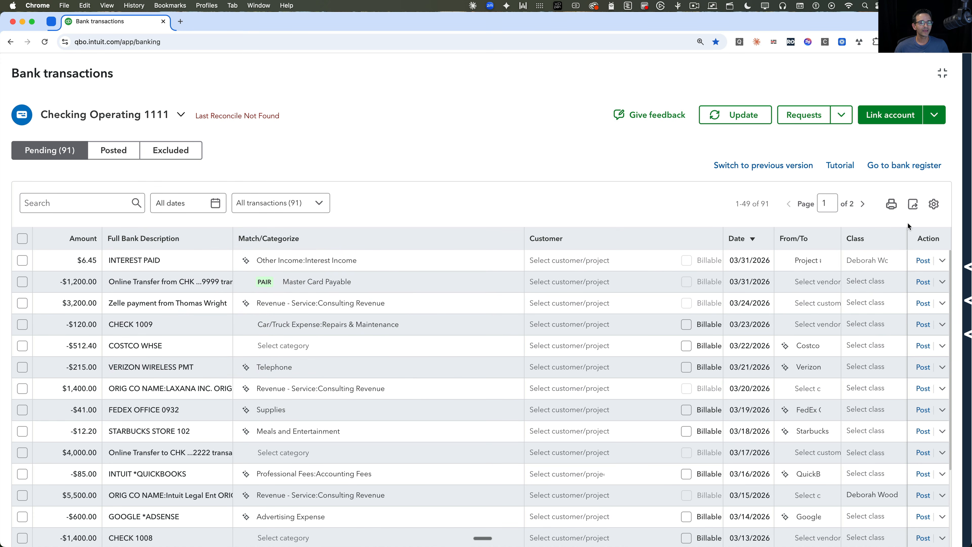
Step: Turn on the inline match/categorize toggle in the table settings and close the settings
{"action": "left_click", "coordinate": [933, 204]}
{"action": "scroll", "coordinate": [851, 417], "scroll_direction": "down", "scroll_amount": 3}
{"action": "scroll", "coordinate": [851, 417], "scroll_direction": "down", "scroll_amount": 5}
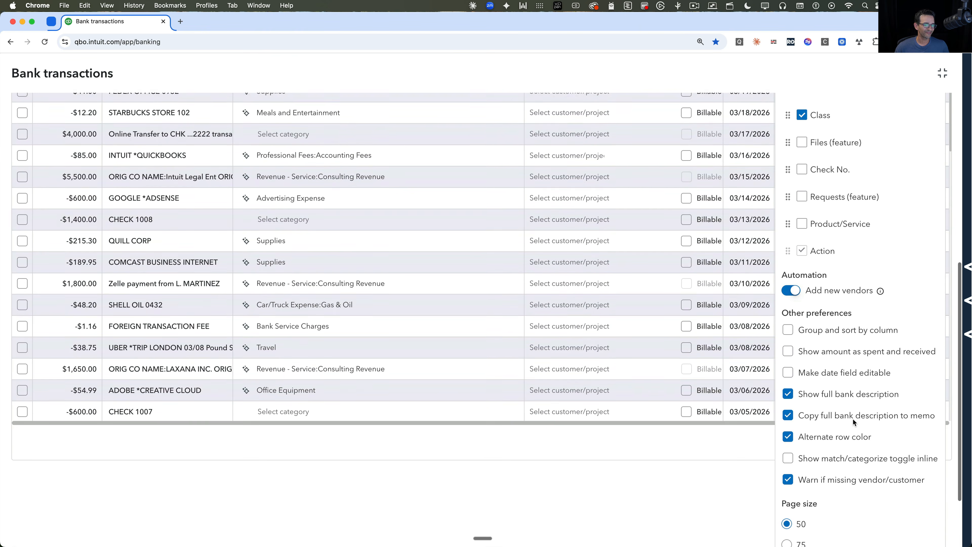
{"action": "left_click", "coordinate": [840, 451]}
{"action": "scroll", "coordinate": [647, 327], "scroll_direction": "up", "scroll_amount": 8}
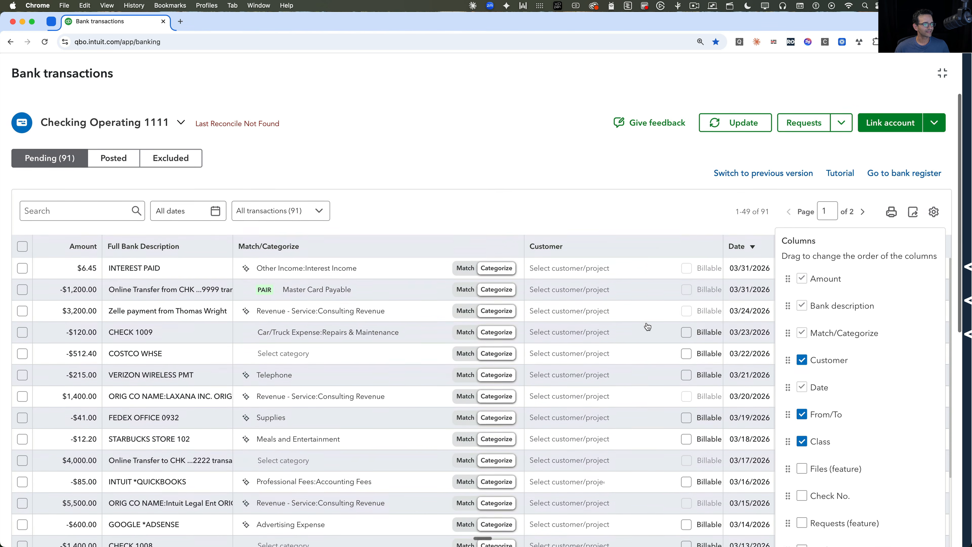
{"action": "left_click", "coordinate": [933, 205]}
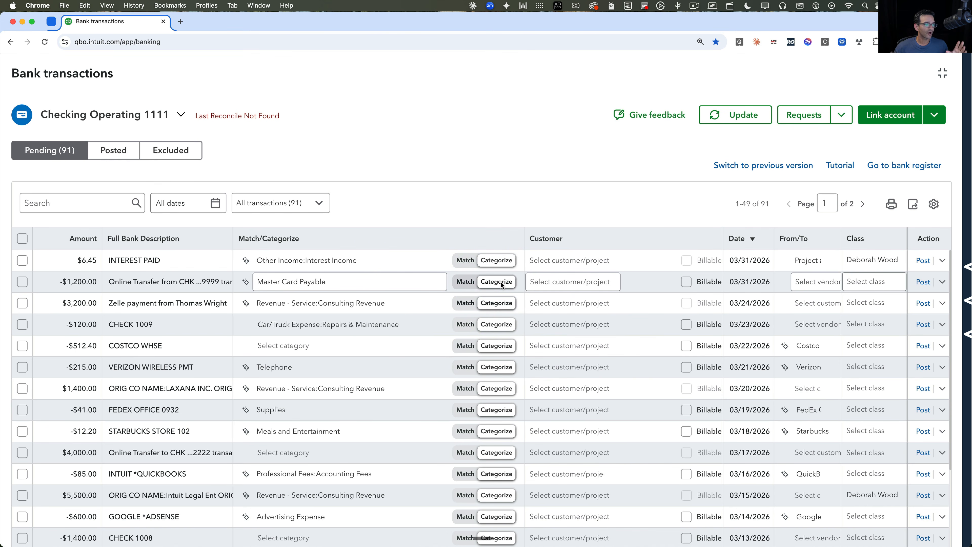
Step: Browse the full account list for the -$1,200.00 online transfer and close it without changing the category
{"action": "left_click", "coordinate": [414, 279]}
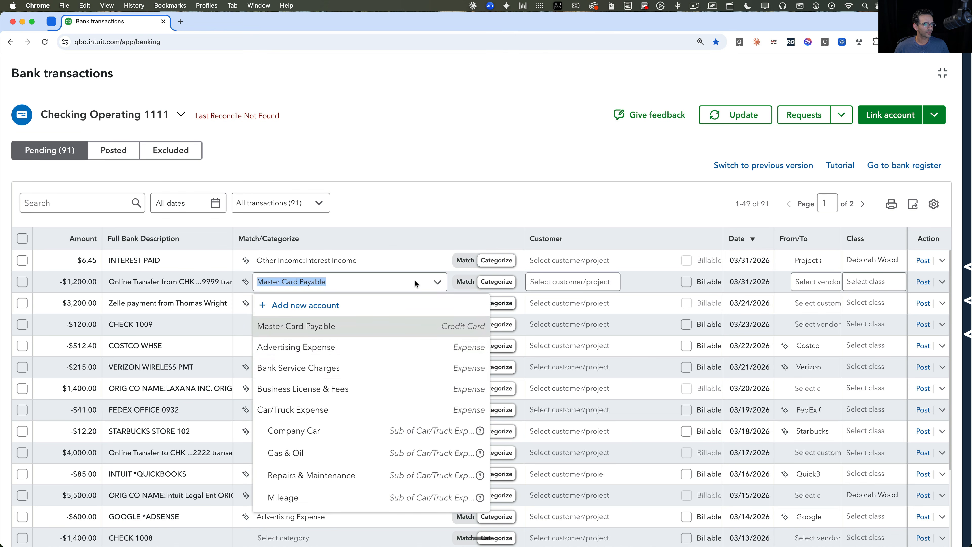
{"action": "scroll", "coordinate": [413, 306], "scroll_direction": "down", "scroll_amount": 15}
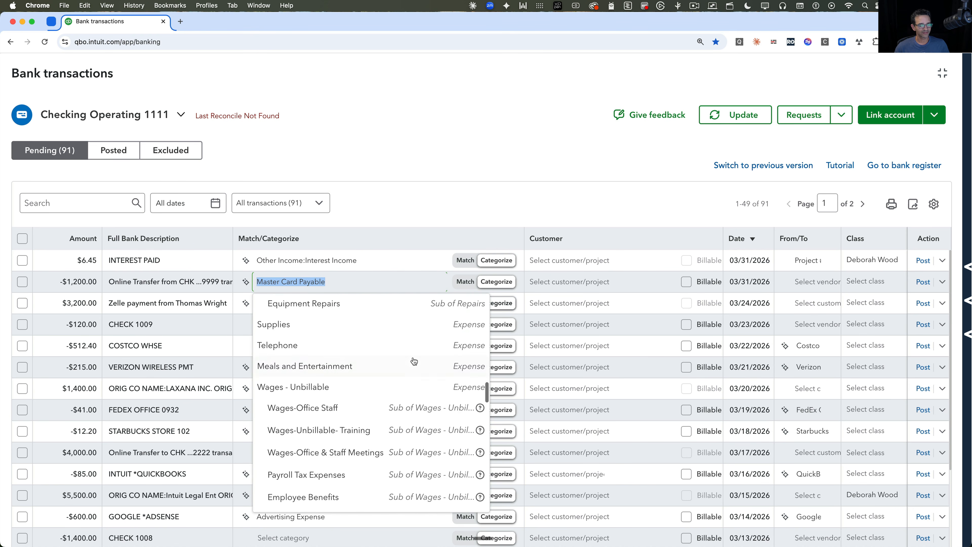
{"action": "scroll", "coordinate": [413, 360], "scroll_direction": "down", "scroll_amount": 5}
{"action": "scroll", "coordinate": [413, 360], "scroll_direction": "up", "scroll_amount": 20}
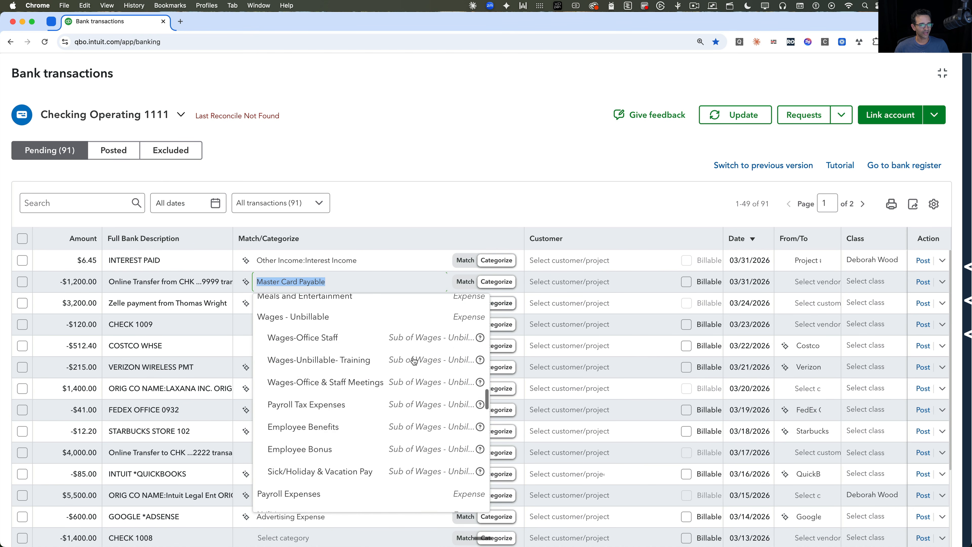
{"action": "left_click", "coordinate": [415, 216]}
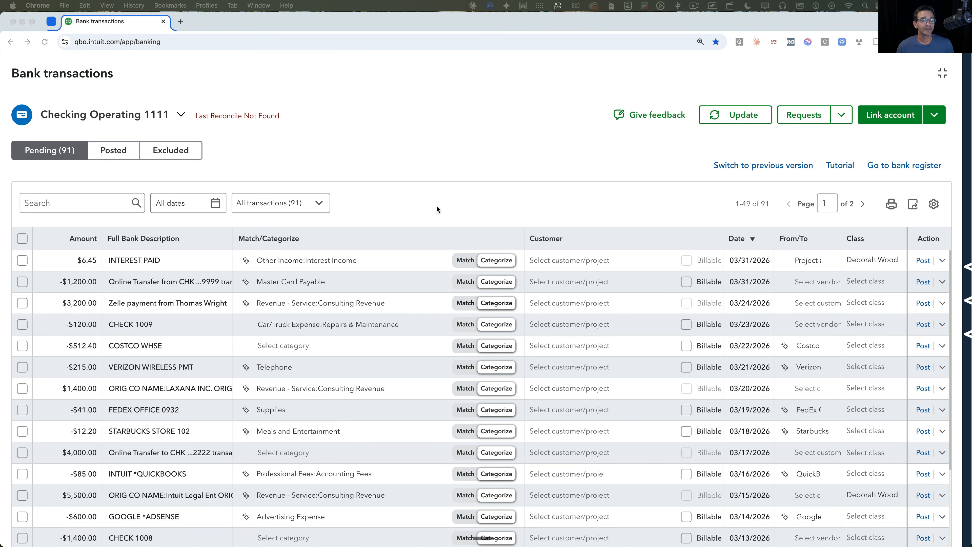
Step: Add the Files (feature) column to the transactions table through the table settings and close the settings
{"action": "left_click", "coordinate": [934, 207]}
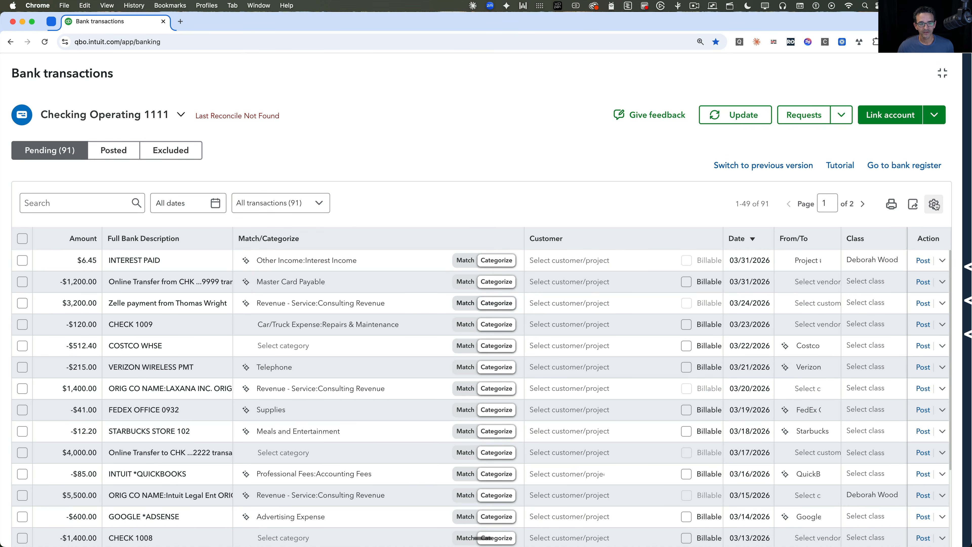
{"action": "scroll", "coordinate": [935, 205], "scroll_direction": "down", "scroll_amount": 6}
{"action": "scroll", "coordinate": [935, 205], "scroll_direction": "up", "scroll_amount": 7}
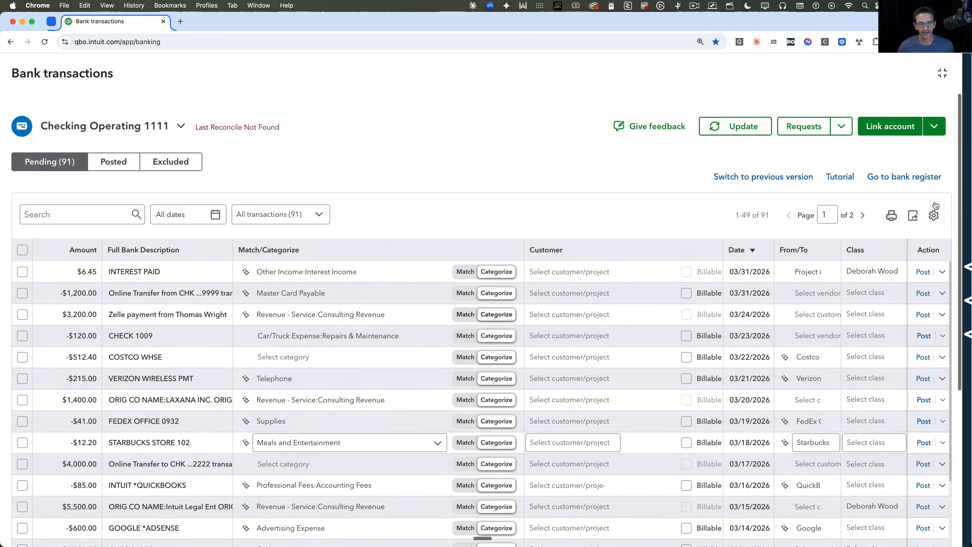
{"action": "key", "text": "alt+super+8"}
{"action": "left_click", "coordinate": [934, 206]}
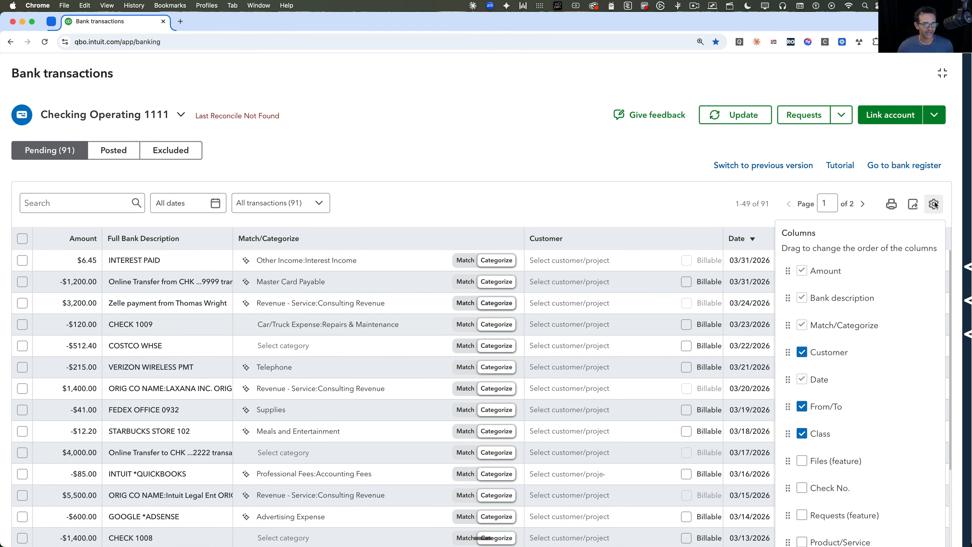
{"action": "scroll", "coordinate": [851, 426], "scroll_direction": "down", "scroll_amount": 2}
{"action": "scroll", "coordinate": [851, 426], "scroll_direction": "down", "scroll_amount": 1}
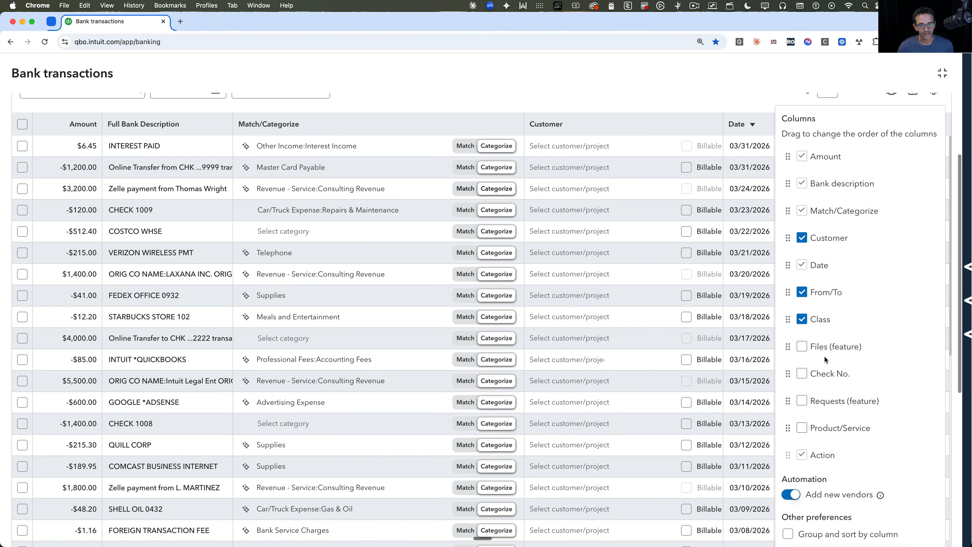
{"action": "key", "text": "alt+super+8"}
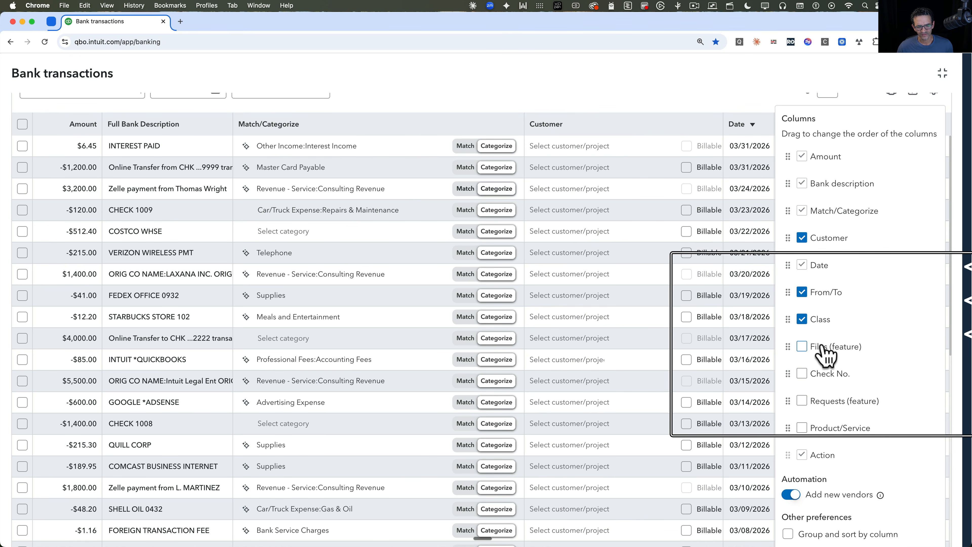
{"action": "key", "text": "alt+super+8"}
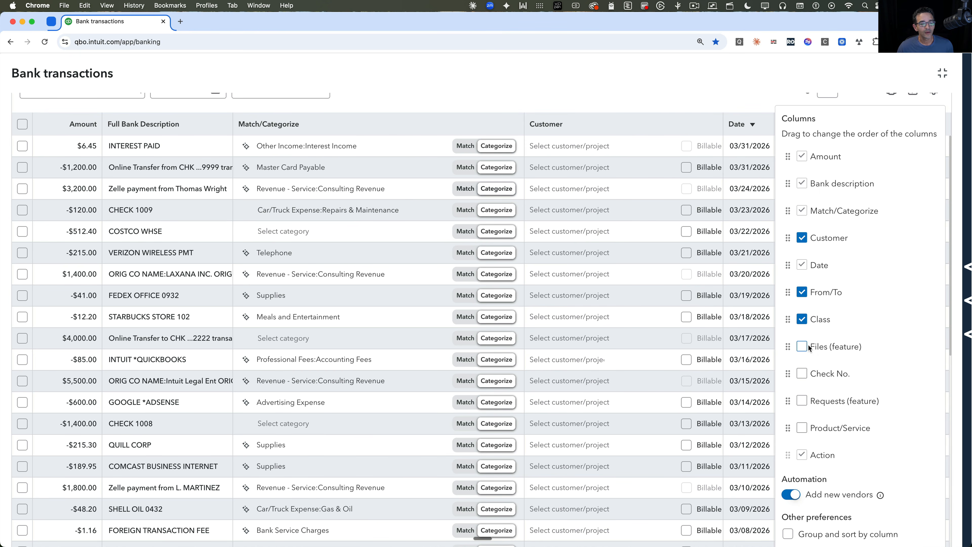
{"action": "left_click", "coordinate": [801, 346]}
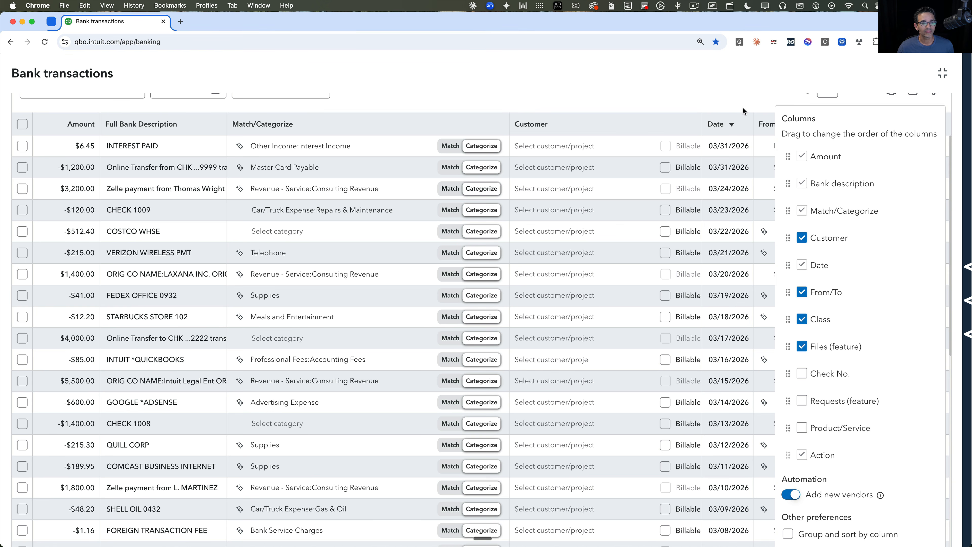
{"action": "left_click", "coordinate": [741, 103]}
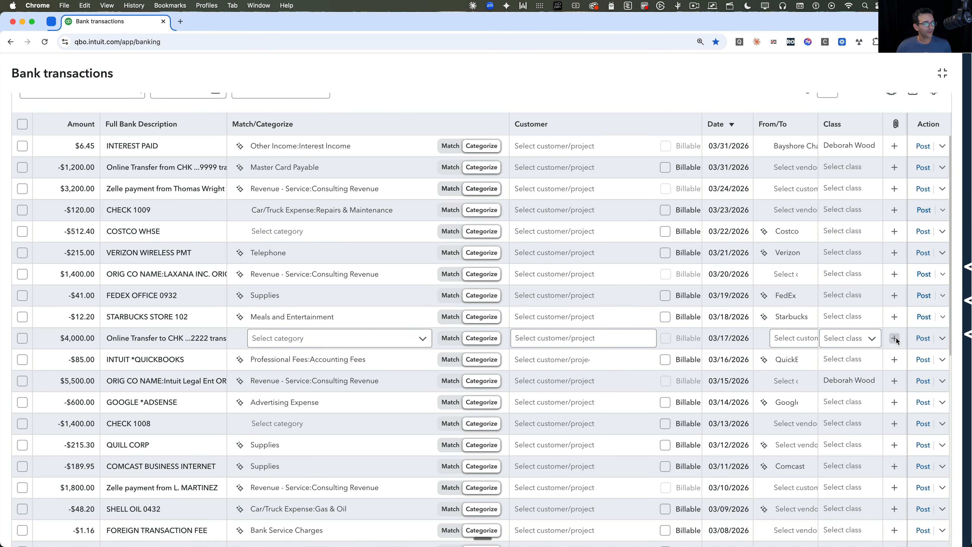
Step: Attach the file Checking 1111.csv to the FEDEX OFFICE 0932 transaction from its Files column
{"action": "left_click", "coordinate": [894, 295]}
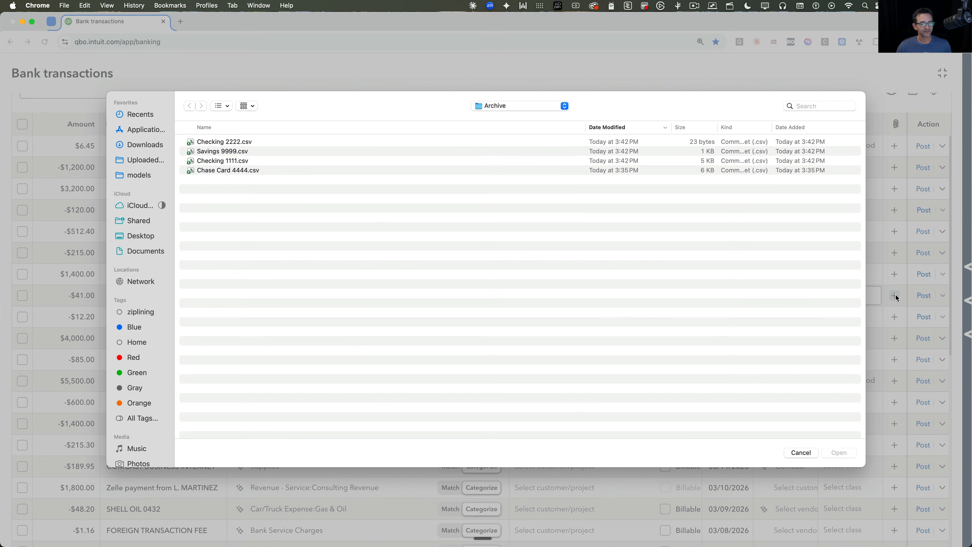
{"action": "left_click", "coordinate": [235, 165]}
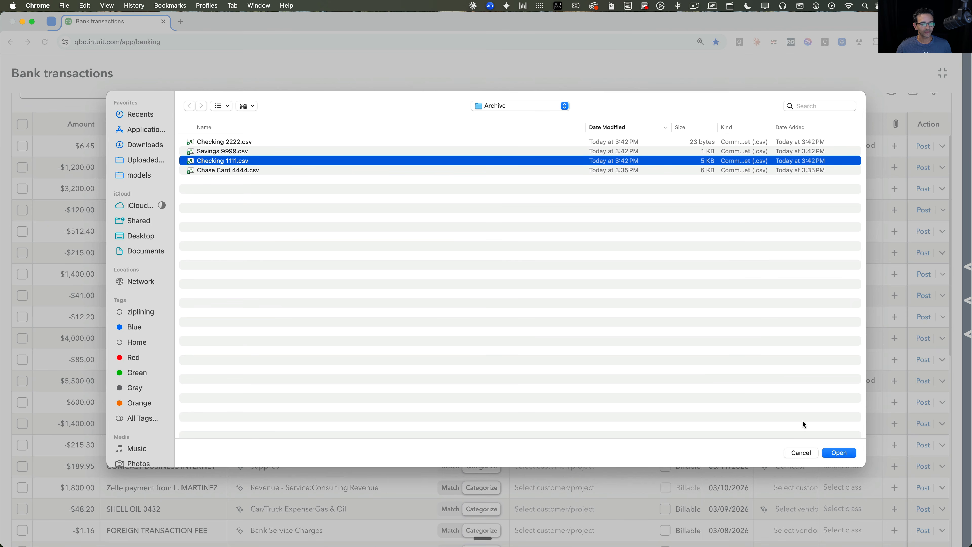
{"action": "left_click", "coordinate": [836, 456]}
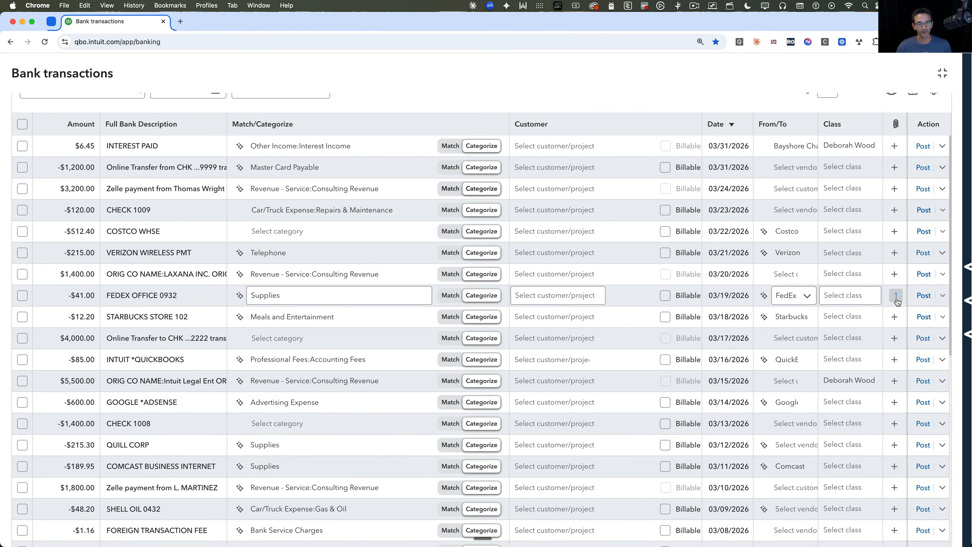
Step: Expand the FEDEX OFFICE 0932 transaction, upload Chase Card 4444.csv as a second attachment, and close the details
{"action": "left_click", "coordinate": [157, 298]}
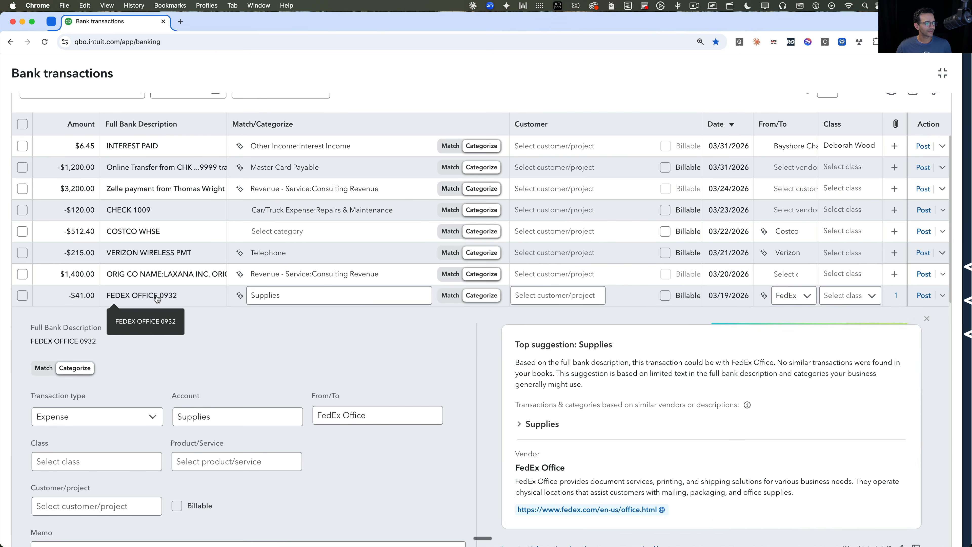
{"action": "scroll", "coordinate": [353, 360], "scroll_direction": "down", "scroll_amount": 3}
{"action": "scroll", "coordinate": [353, 360], "scroll_direction": "down", "scroll_amount": 3}
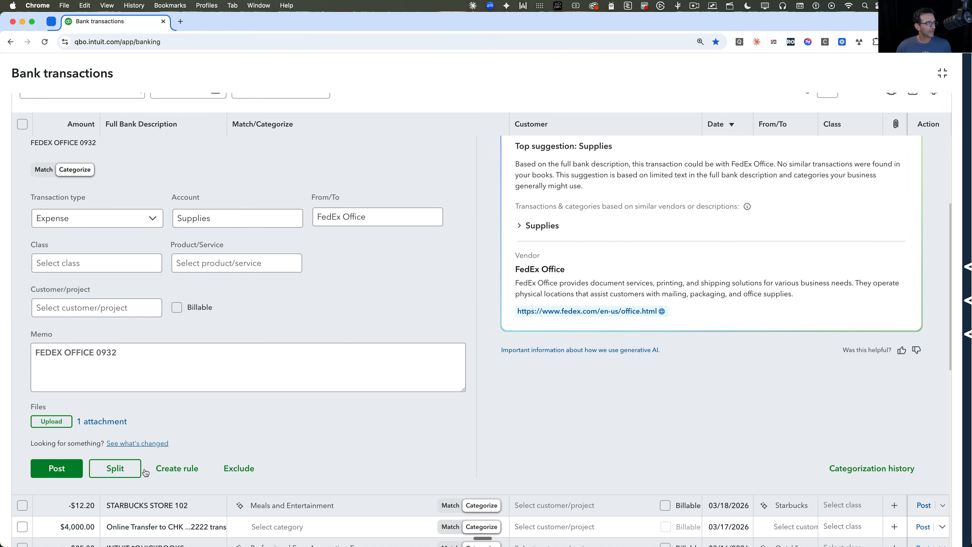
{"action": "left_click", "coordinate": [52, 422]}
{"action": "double_click", "coordinate": [228, 170]}
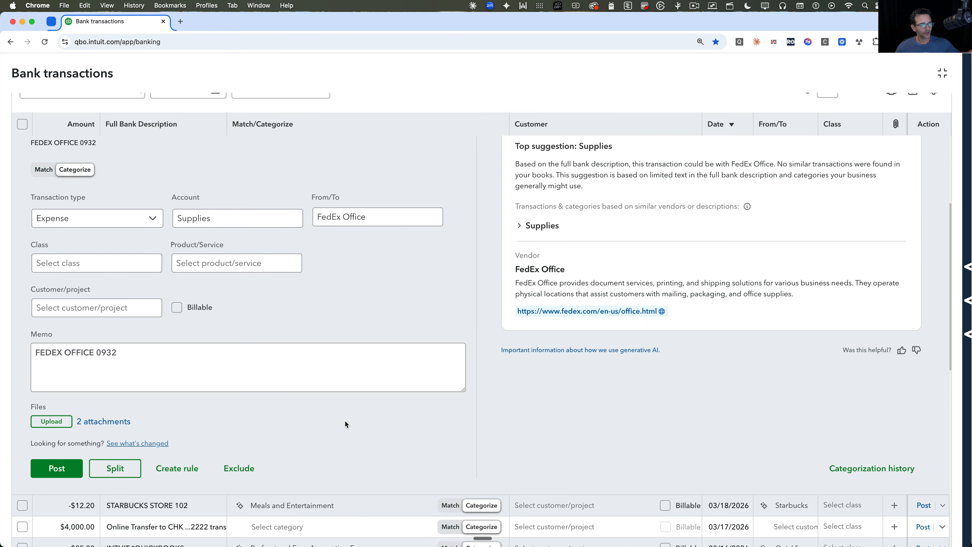
{"action": "scroll", "coordinate": [345, 420], "scroll_direction": "up", "scroll_amount": 5}
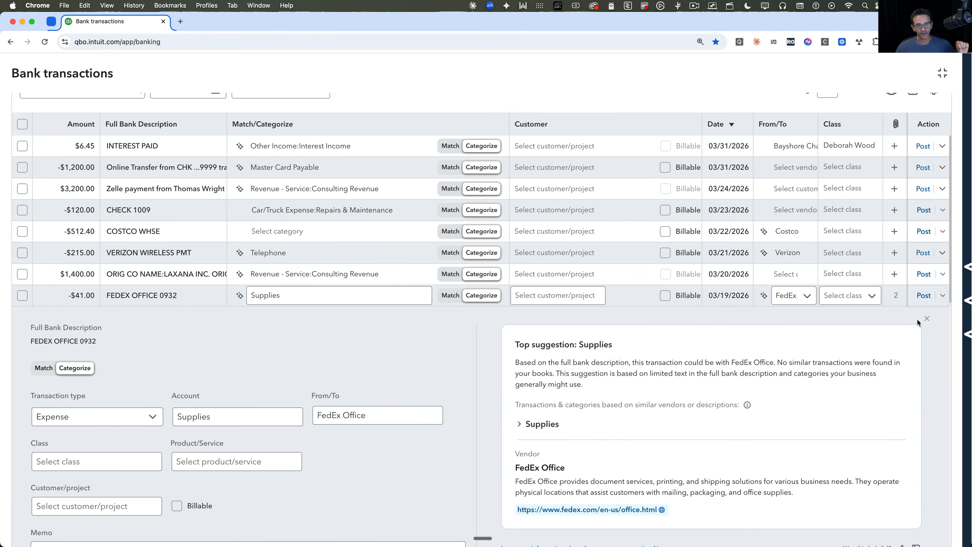
{"action": "left_click", "coordinate": [926, 319]}
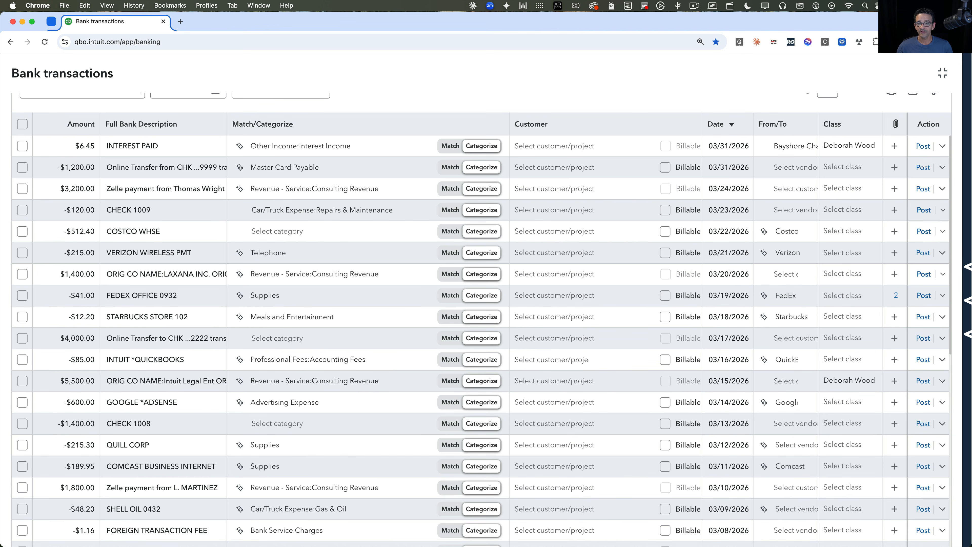
Step: Switch to Finder and open Publix, 06-27-2022, $41.67, Groceries.pdf from the REceipts folder to view the receipt
{"action": "left_click_drag", "start_coordinate": [971, 180], "coordinate": [161, 136]}
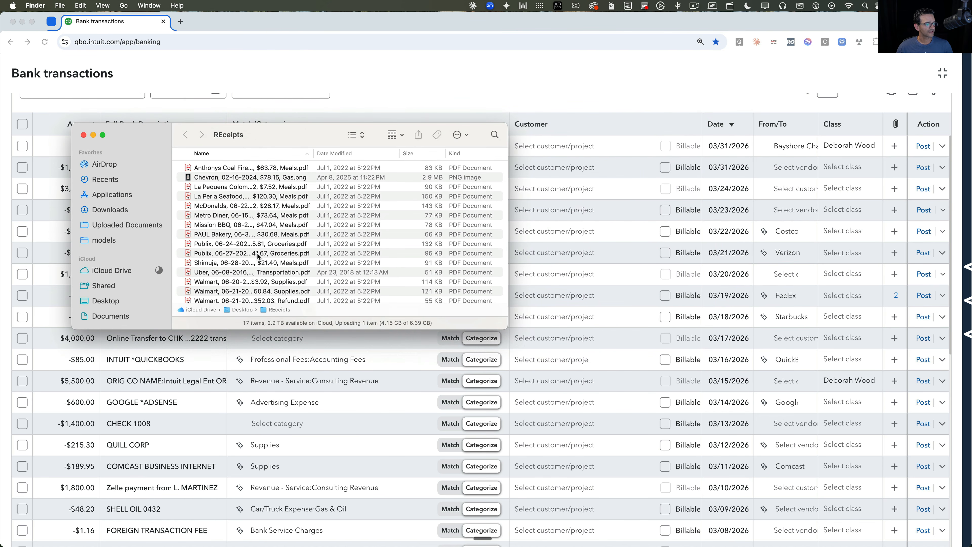
{"action": "left_click", "coordinate": [259, 253]}
{"action": "scroll", "coordinate": [255, 230], "scroll_direction": "down", "scroll_amount": 3}
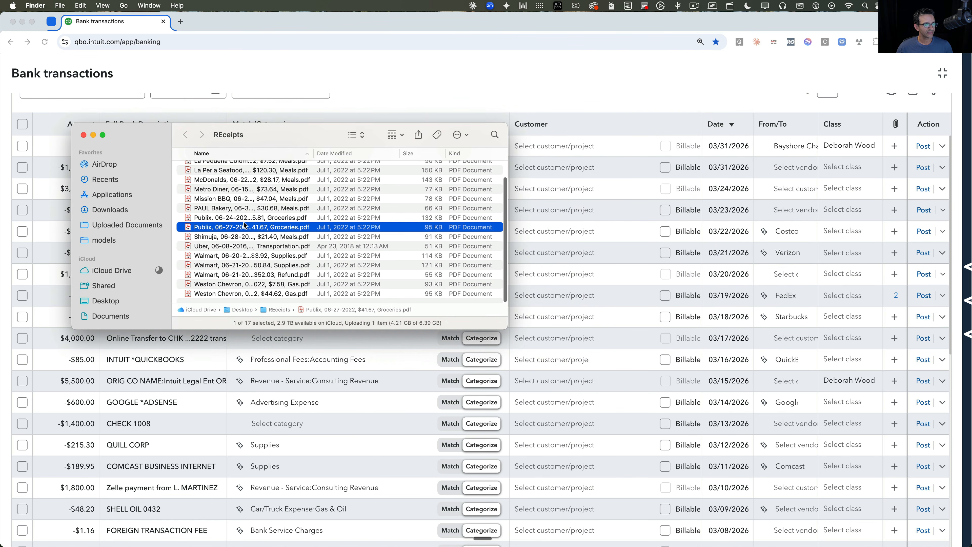
{"action": "double_click", "coordinate": [245, 226]}
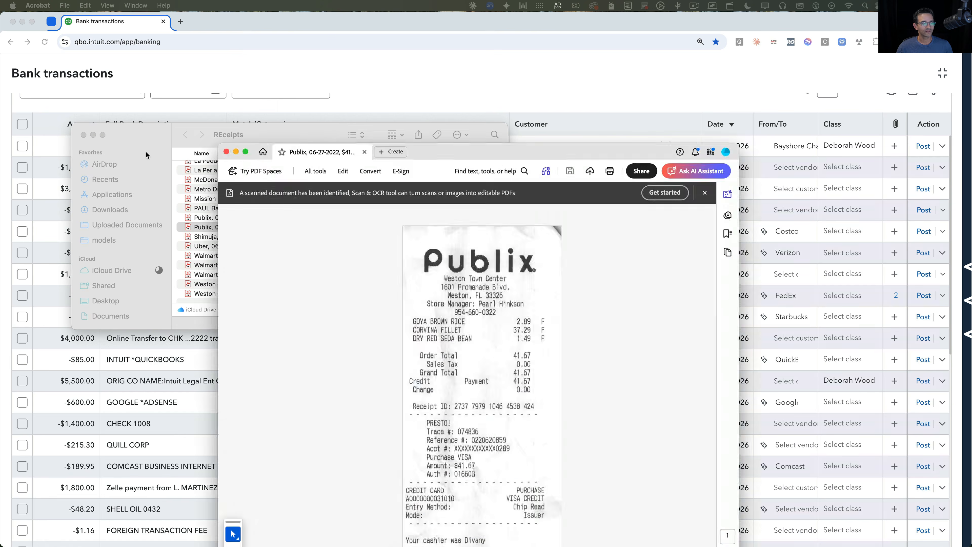
{"action": "left_click_drag", "start_coordinate": [509, 153], "coordinate": [386, 23]}
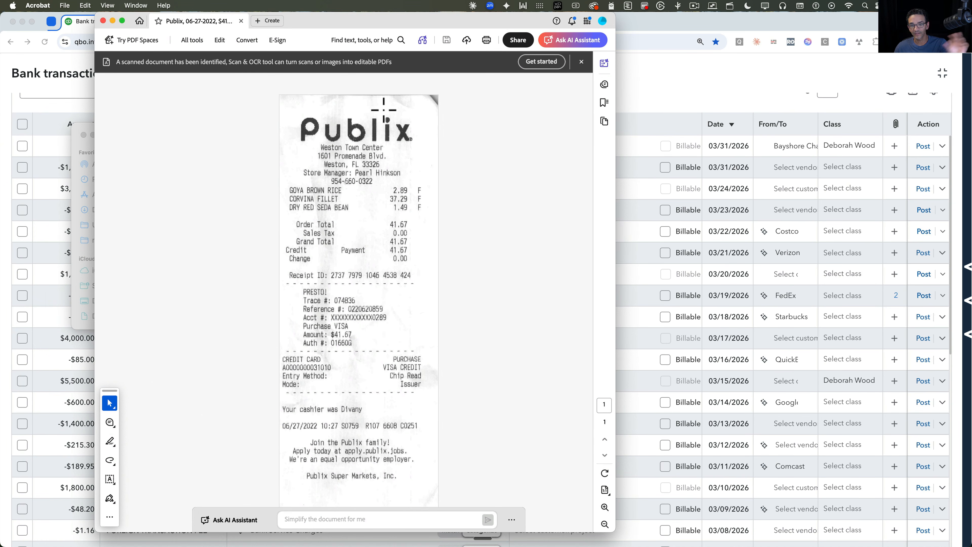
Step: Close the receipt preview and attach the Publix 06-27-2022 PDF directly to the $4,000.00 online transfer row in the bank transactions
{"action": "left_click", "coordinate": [103, 20]}
{"action": "left_click_drag", "start_coordinate": [227, 230], "coordinate": [554, 339]}
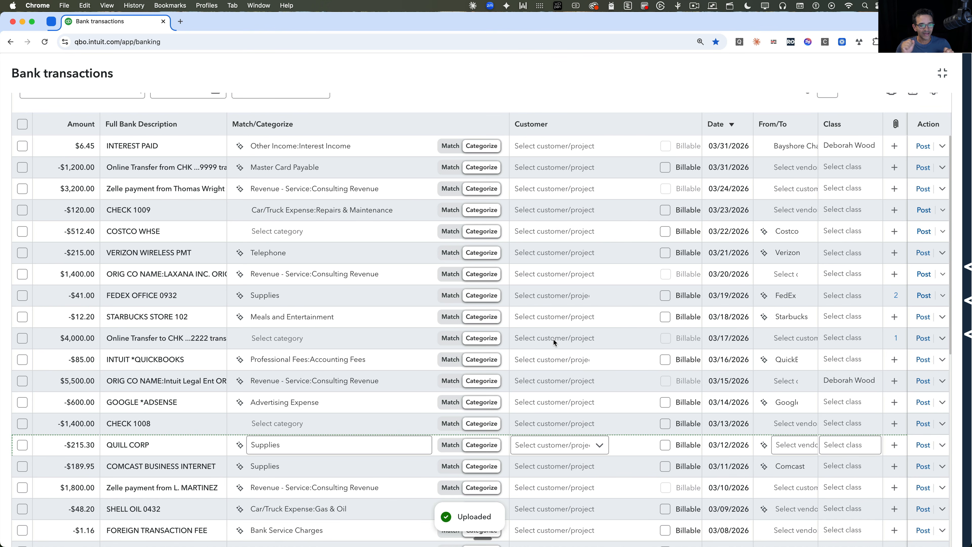
{"action": "left_click", "coordinate": [553, 339]}
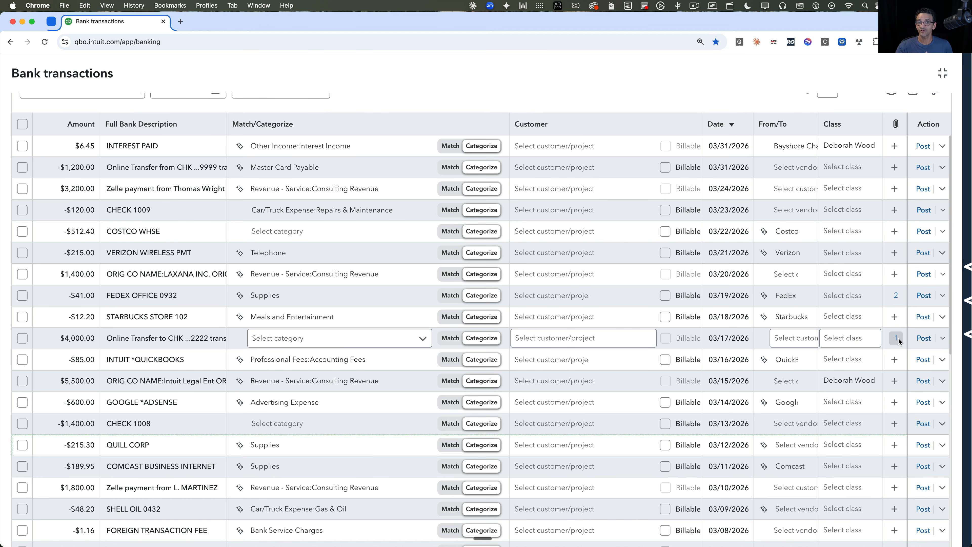
{"action": "scroll", "coordinate": [595, 171], "scroll_direction": "up", "scroll_amount": 5}
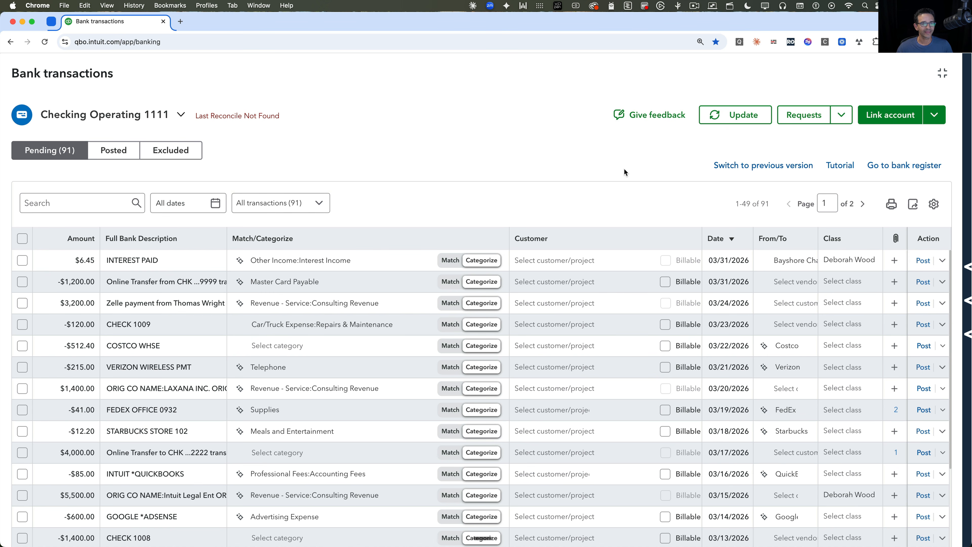
Step: Open the RightTool options and turn on all Bank Feeds PRO features
{"action": "mouse_move", "coordinate": [964, 158]}
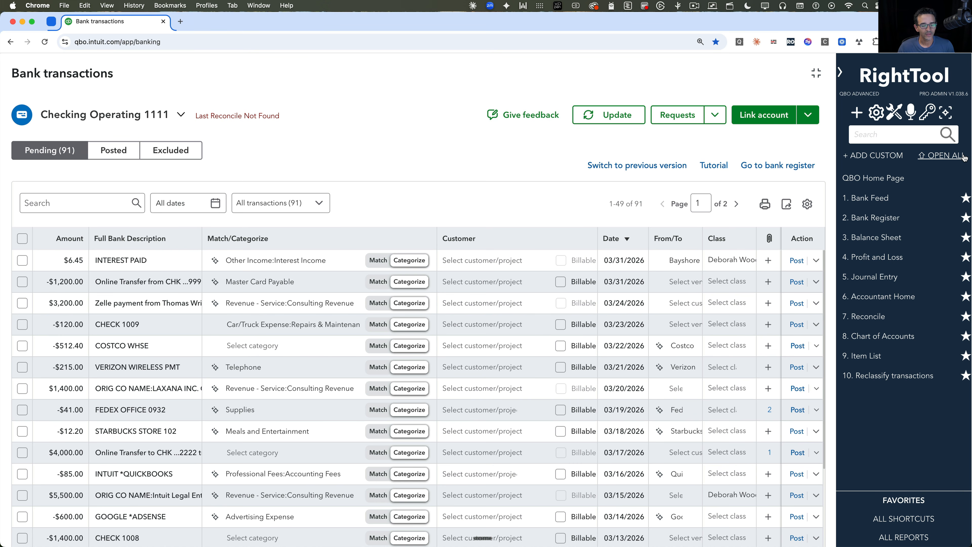
{"action": "left_click", "coordinate": [893, 111]}
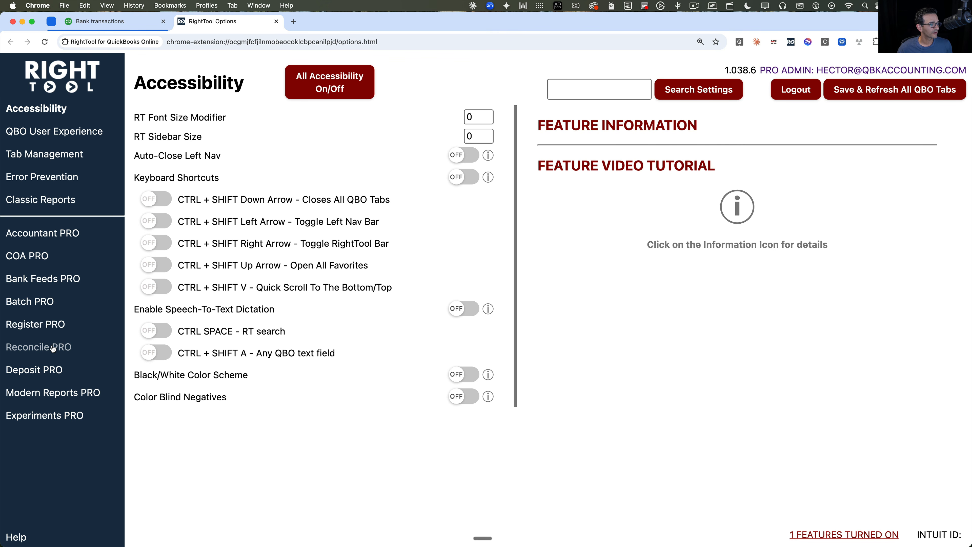
{"action": "left_click", "coordinate": [55, 287]}
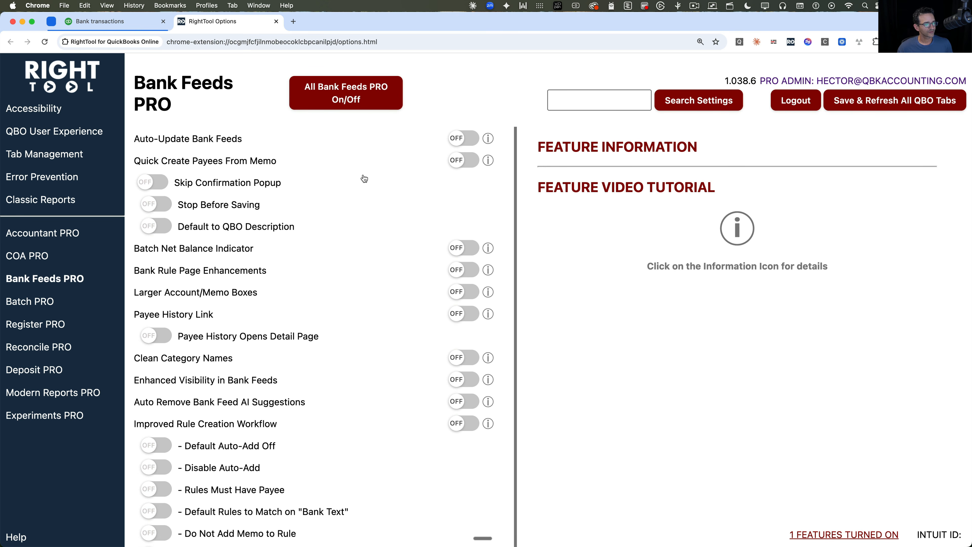
{"action": "scroll", "coordinate": [364, 178], "scroll_direction": "down", "scroll_amount": 3}
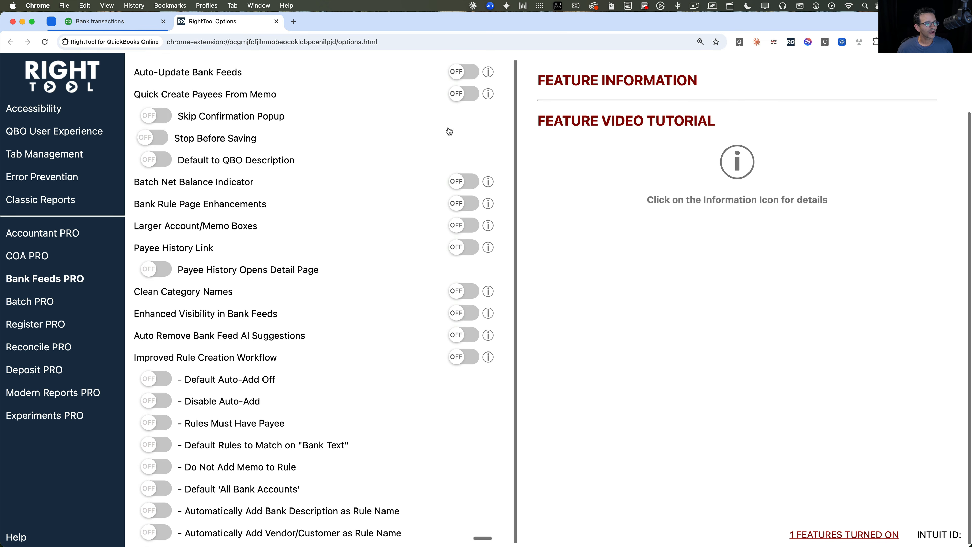
{"action": "scroll", "coordinate": [462, 117], "scroll_direction": "up", "scroll_amount": 3}
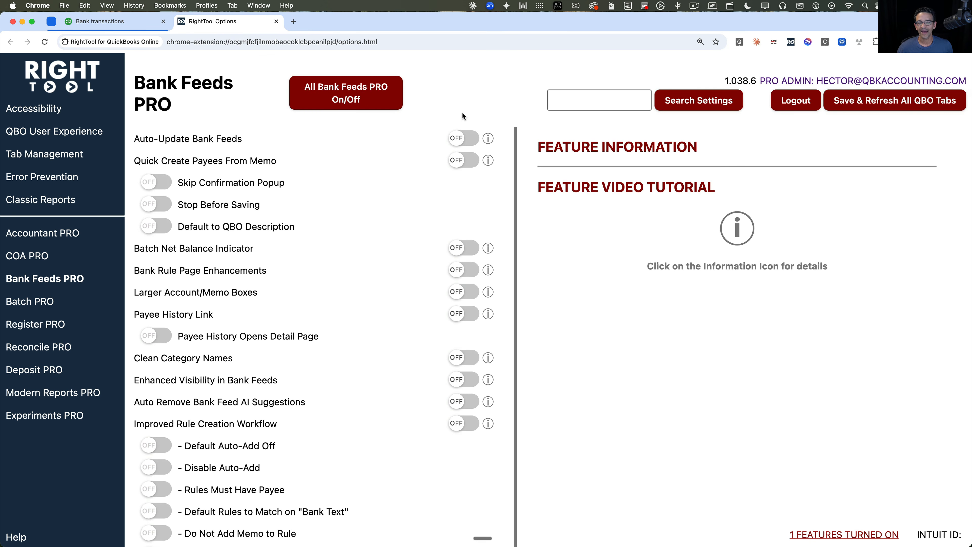
{"action": "left_click", "coordinate": [387, 108]}
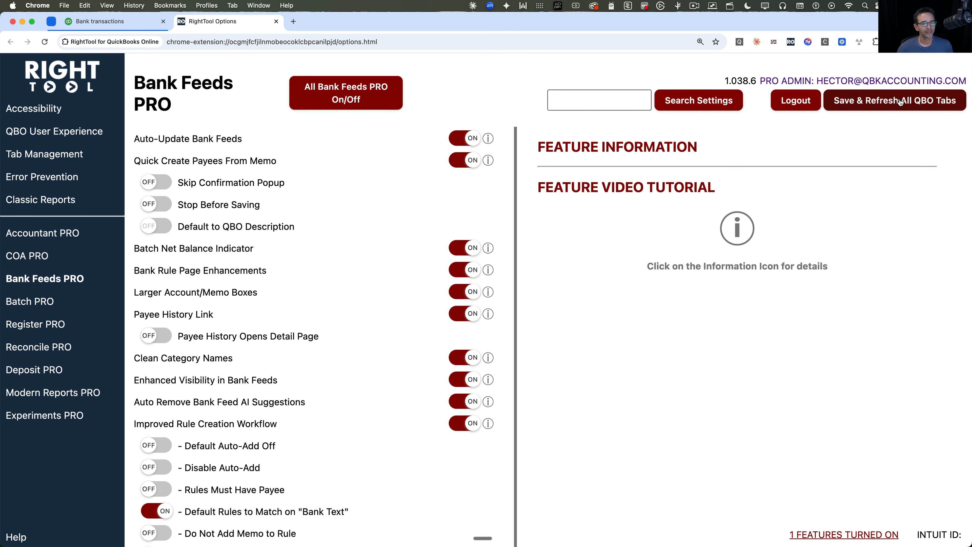
Step: Under Error Prevention, enable More Details in Bank Feeds, New Transactions Button in Banking/Reconciliation, Google Memo link and Search With Perplexity in Bank Feeds
{"action": "left_click", "coordinate": [50, 182]}
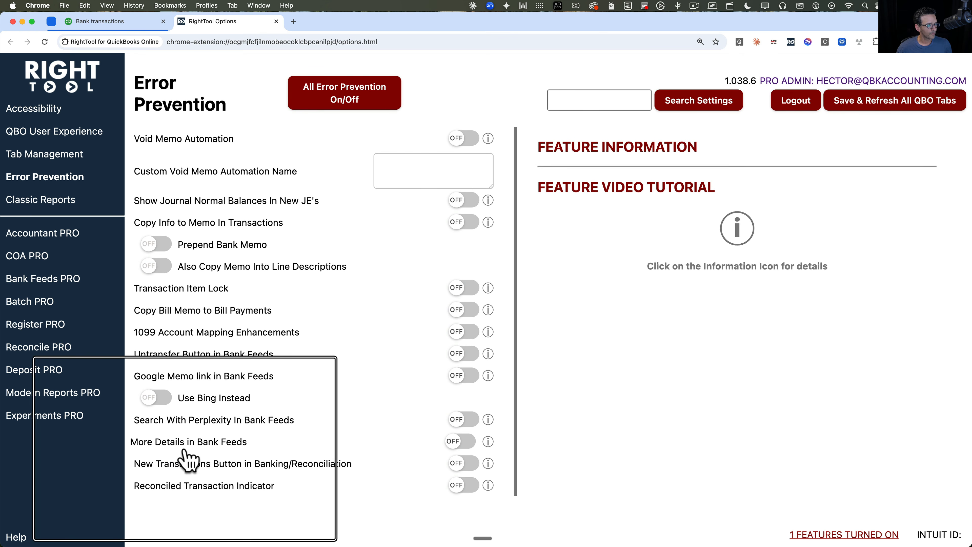
{"action": "left_click", "coordinate": [465, 444]}
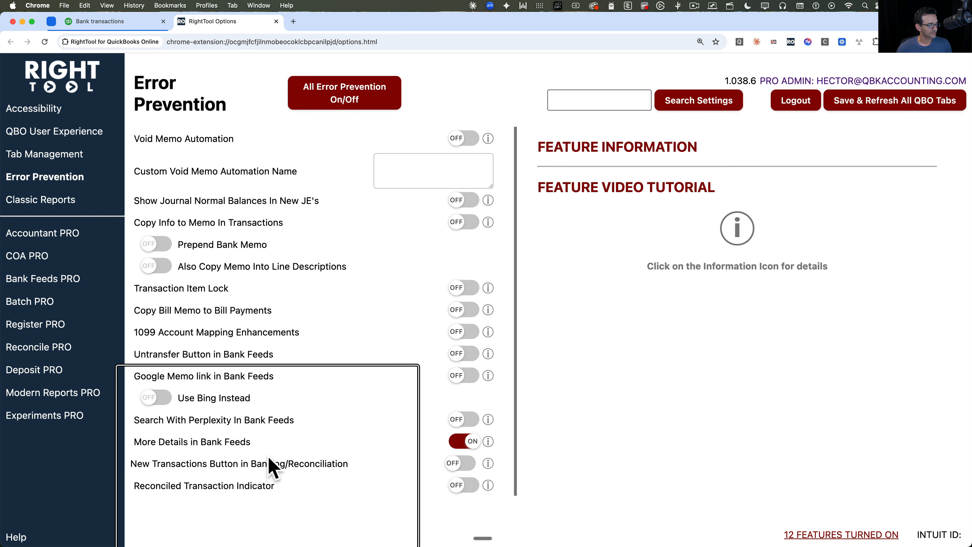
{"action": "left_click", "coordinate": [466, 467]}
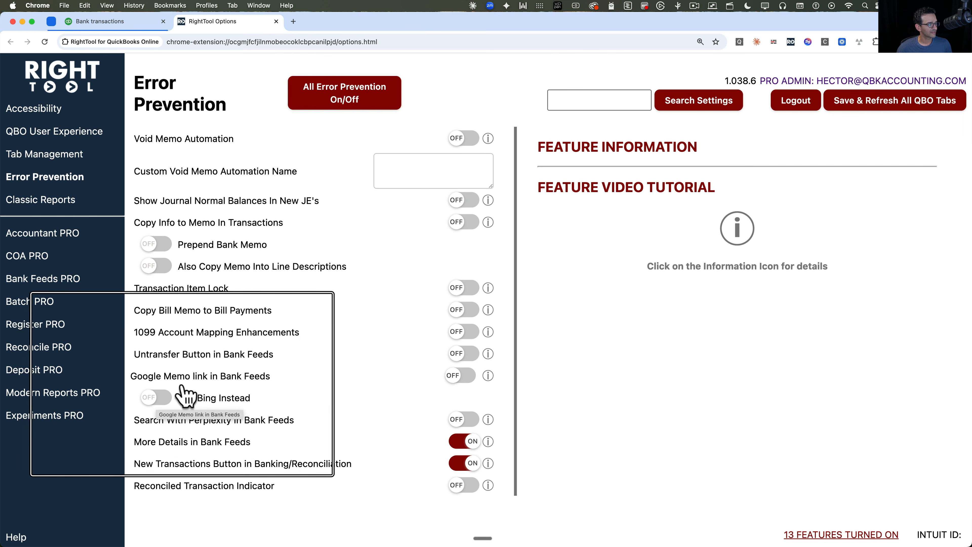
{"action": "left_click", "coordinate": [461, 375]}
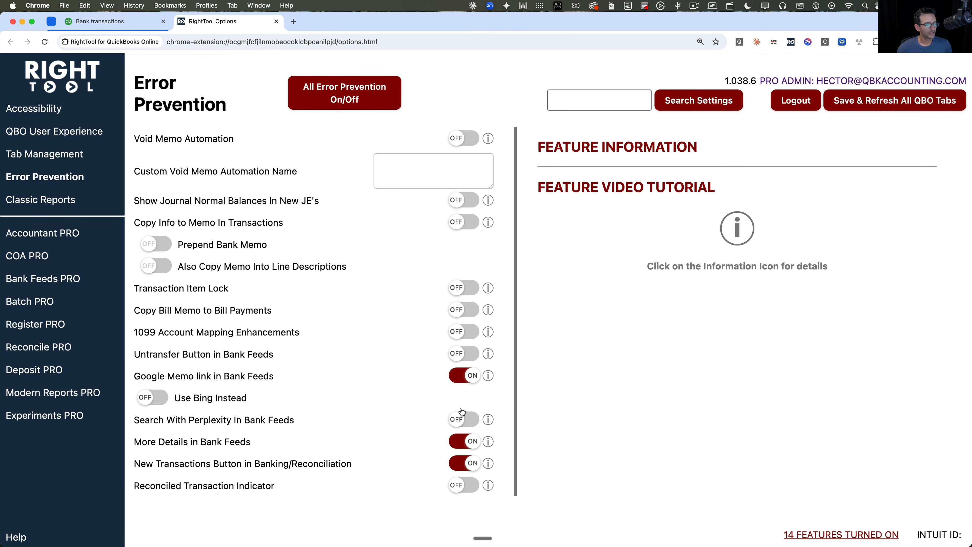
{"action": "left_click", "coordinate": [461, 423]}
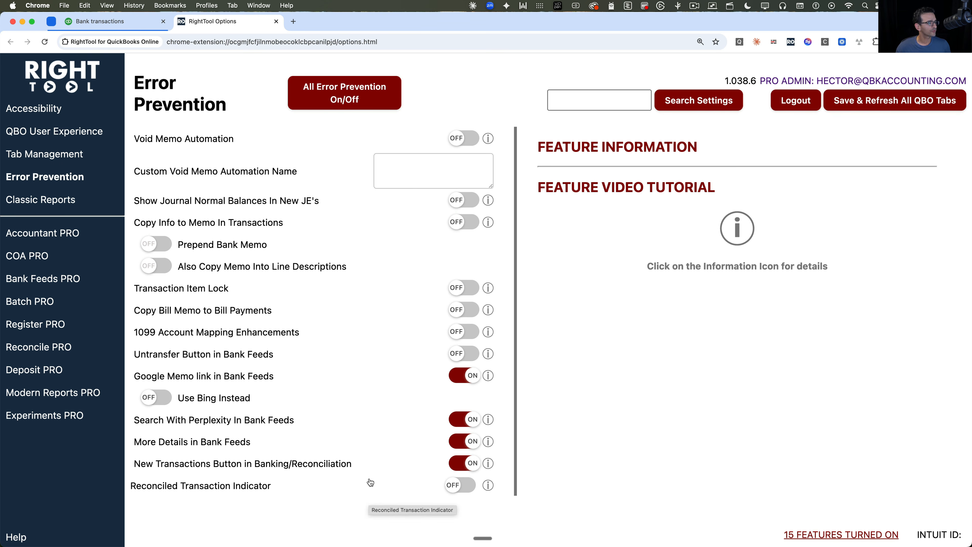
Step: Save the RightTool settings with a refresh of all QBO tabs, then return to Bank transactions and collapse the All Apps navigation
{"action": "left_click", "coordinate": [44, 287]}
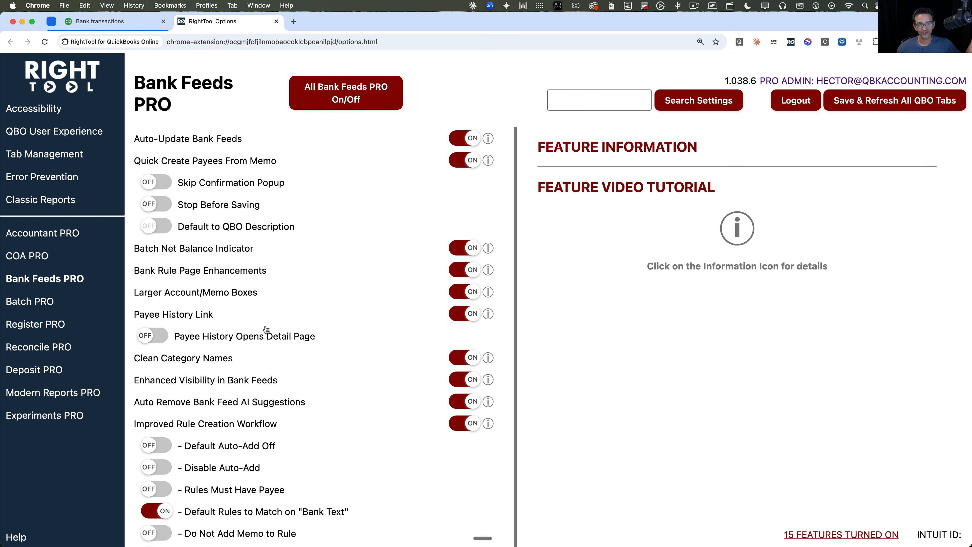
{"action": "left_click", "coordinate": [894, 100]}
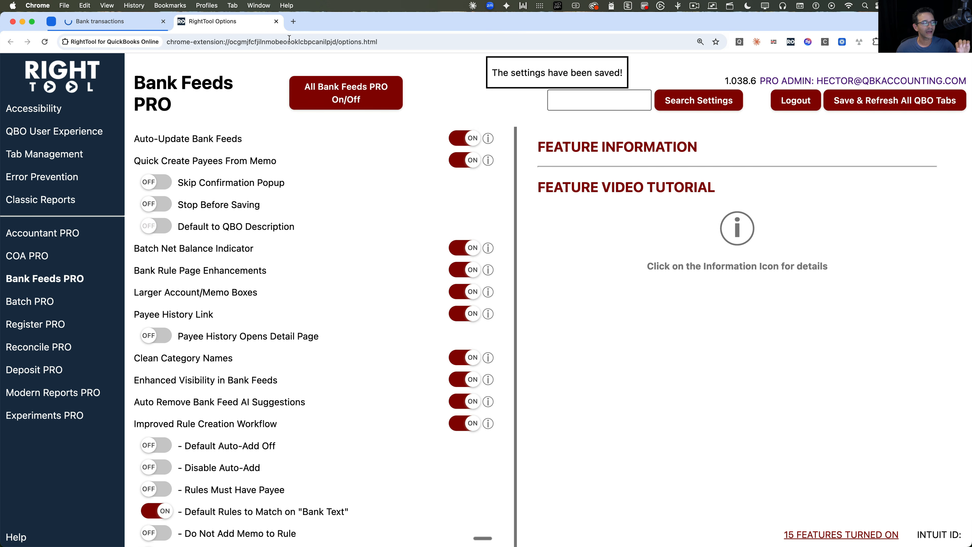
{"action": "left_click", "coordinate": [119, 21]}
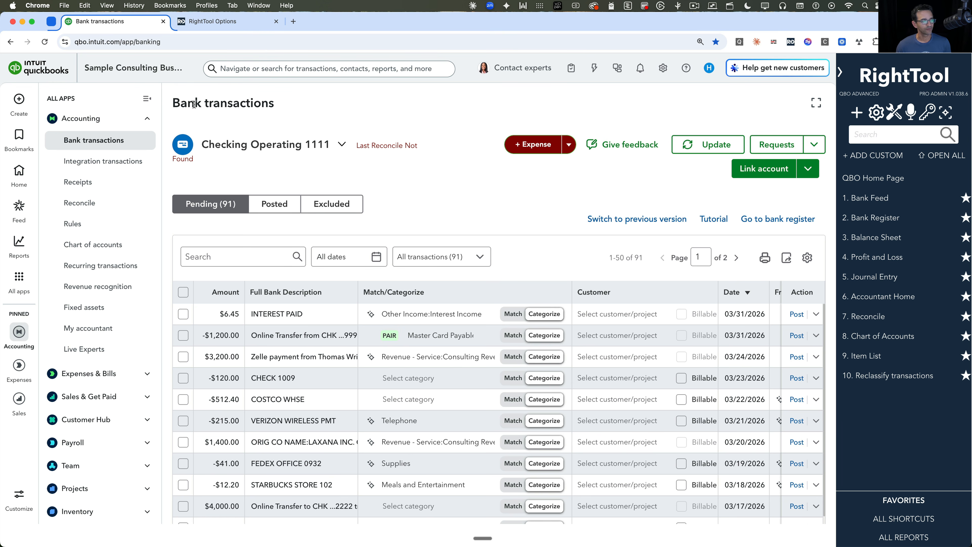
{"action": "left_click", "coordinate": [147, 99]}
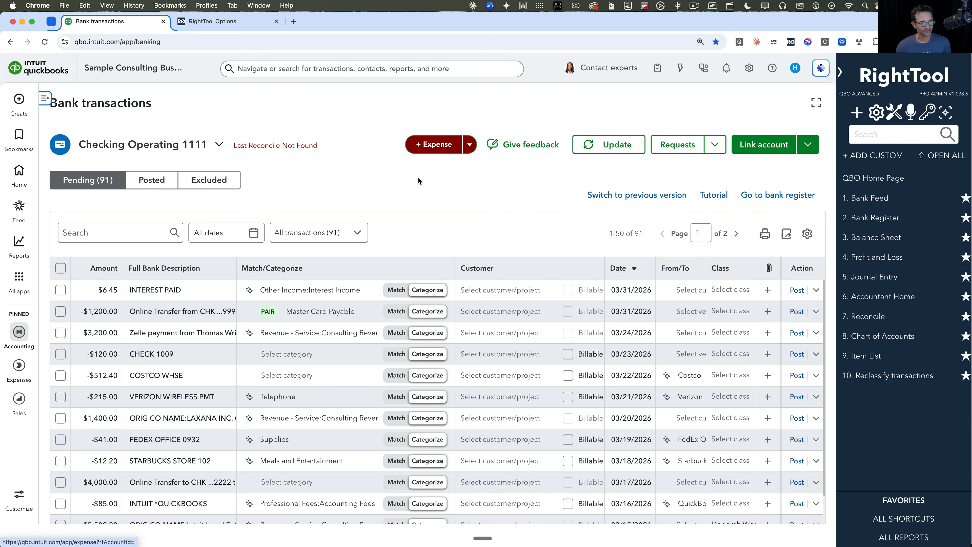
Step: Open a new deposit and a new check from RightTool's new-transaction options for Checking Operating 1111, returning to Bank transactions after each
{"action": "left_click", "coordinate": [470, 150]}
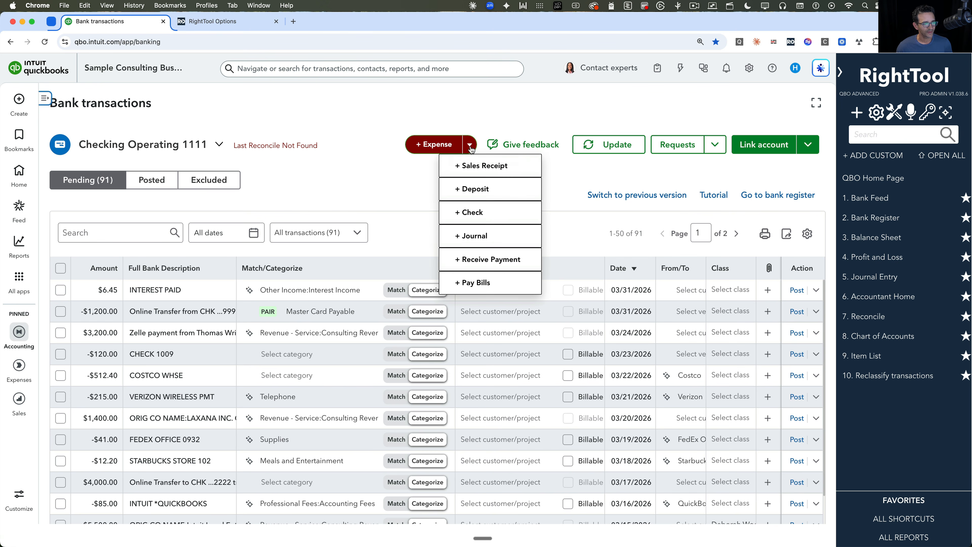
{"action": "left_click", "coordinate": [474, 189]}
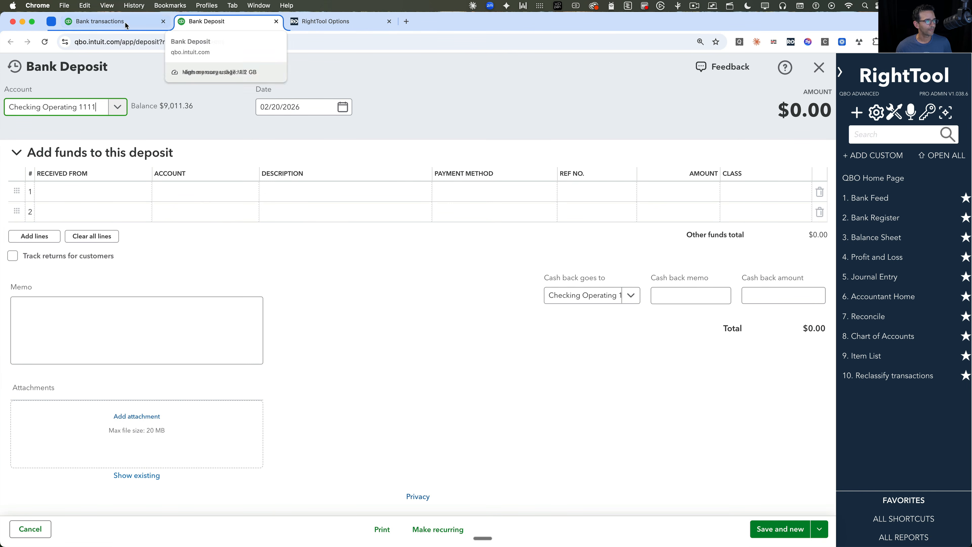
{"action": "left_click", "coordinate": [111, 21]}
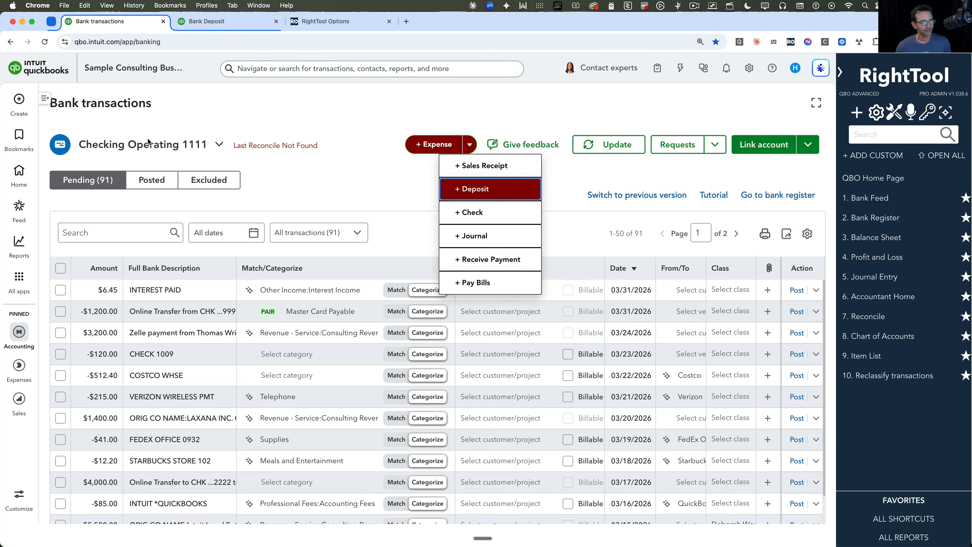
{"action": "left_click", "coordinate": [488, 215]}
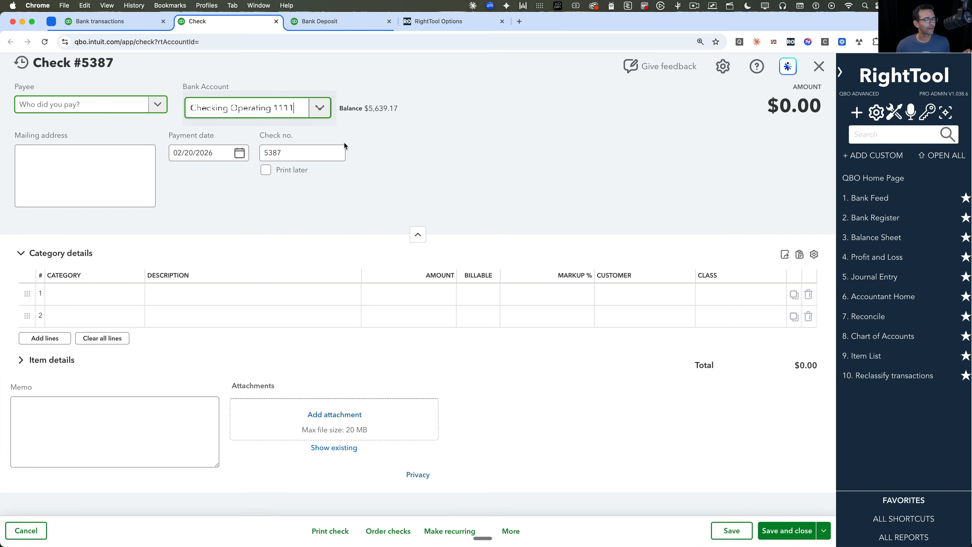
{"action": "left_click", "coordinate": [115, 21]}
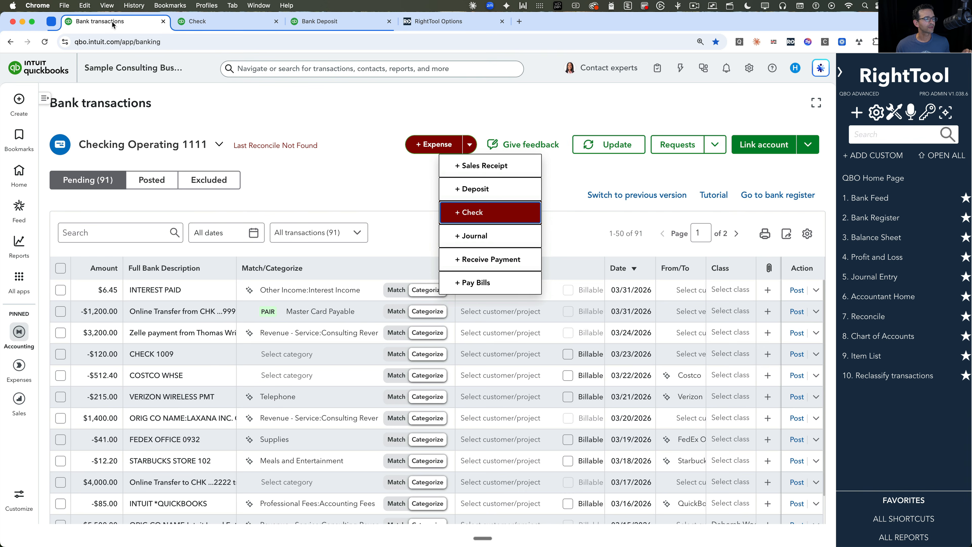
{"action": "left_click", "coordinate": [371, 179]}
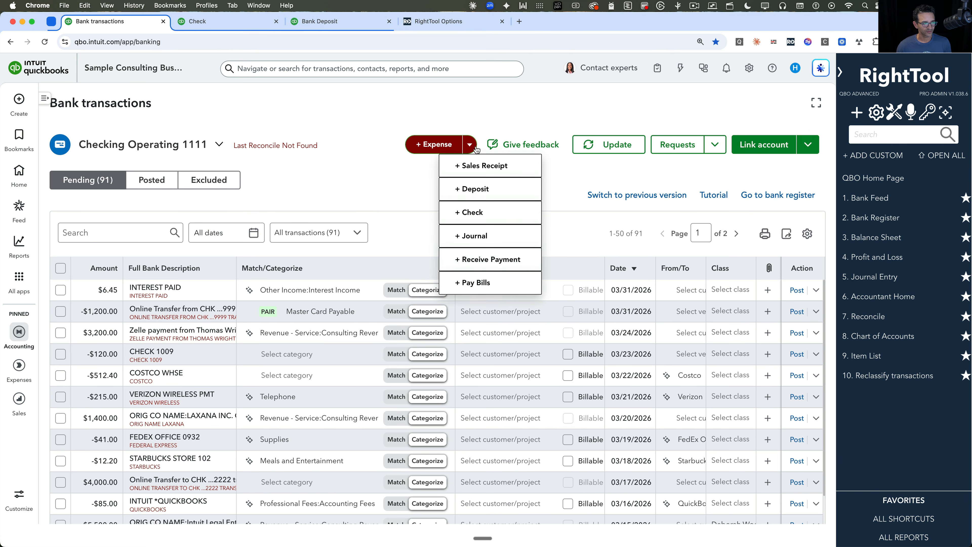
{"action": "scroll", "coordinate": [431, 142], "scroll_direction": "up", "scroll_amount": 3}
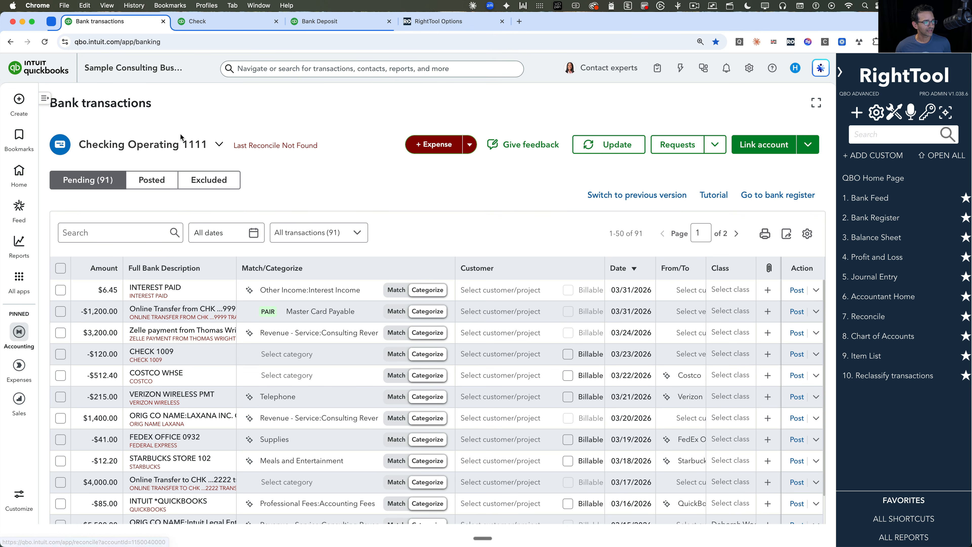
Step: Start reconciling Checking Operating 1111 with a statement ending balance of 10,000.00 and a statement ending date of 12/31/2025
{"action": "left_click", "coordinate": [750, 68]}
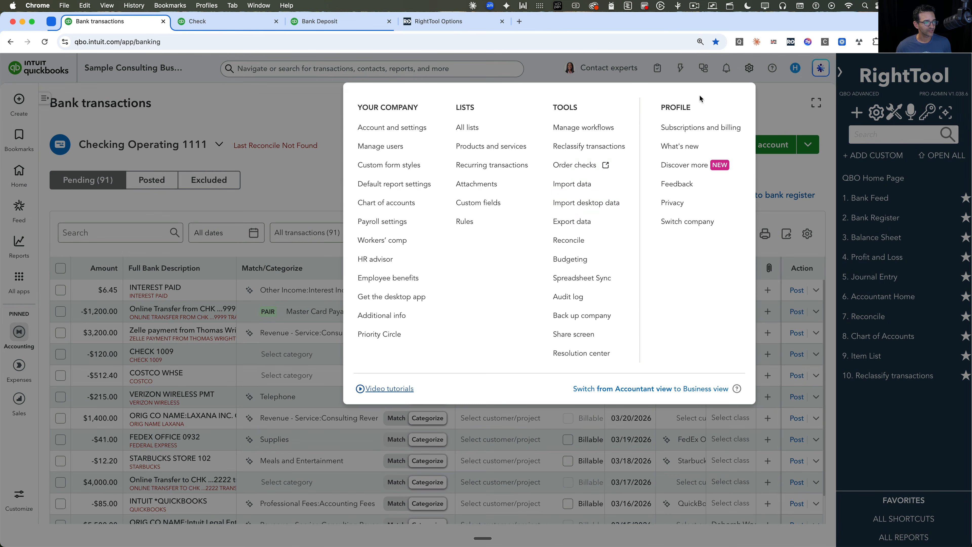
{"action": "left_click", "coordinate": [570, 240]}
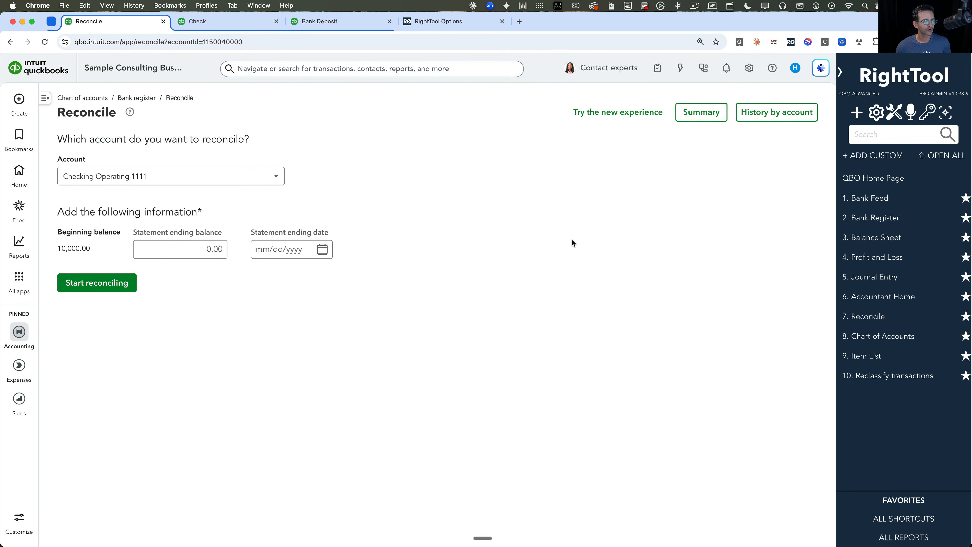
{"action": "left_click", "coordinate": [191, 247]}
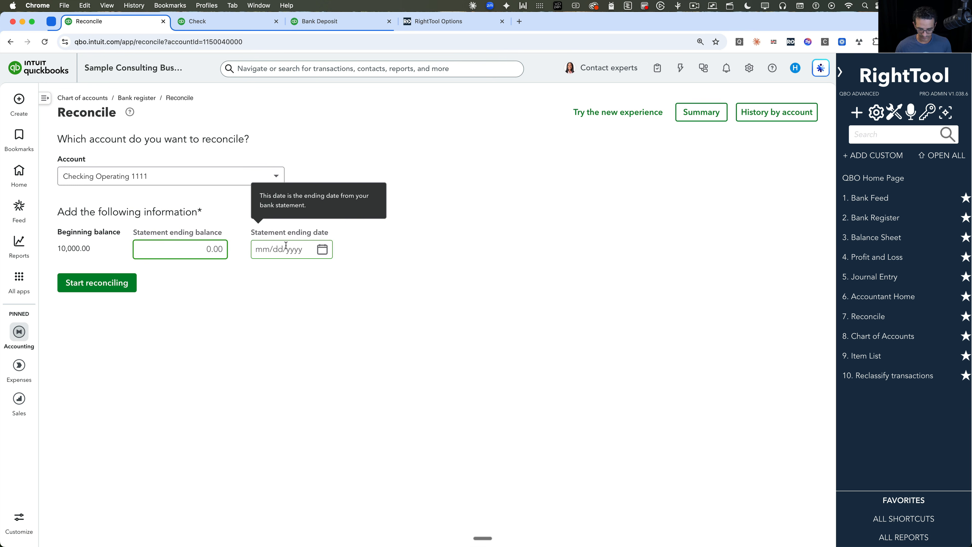
{"action": "left_click", "coordinate": [300, 247]}
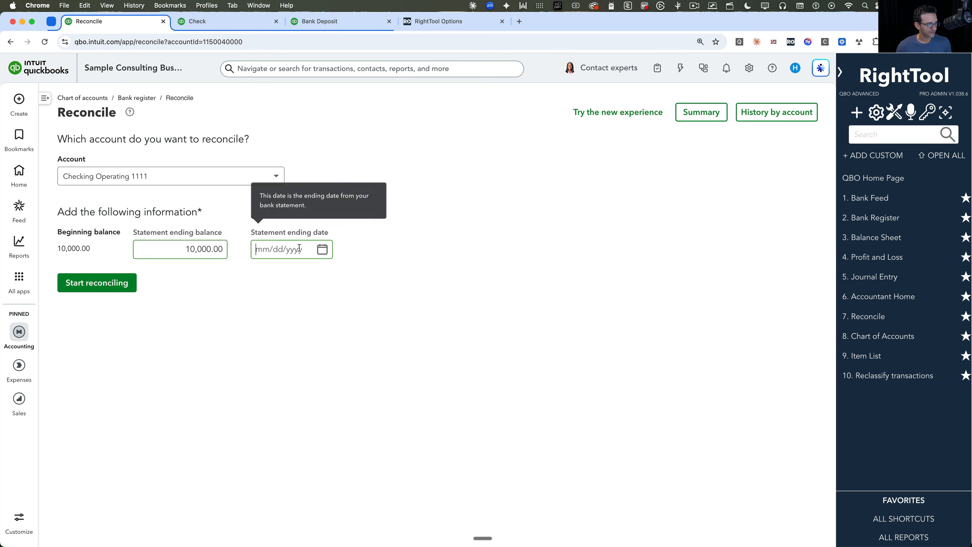
{"action": "type", "text": "12312"}
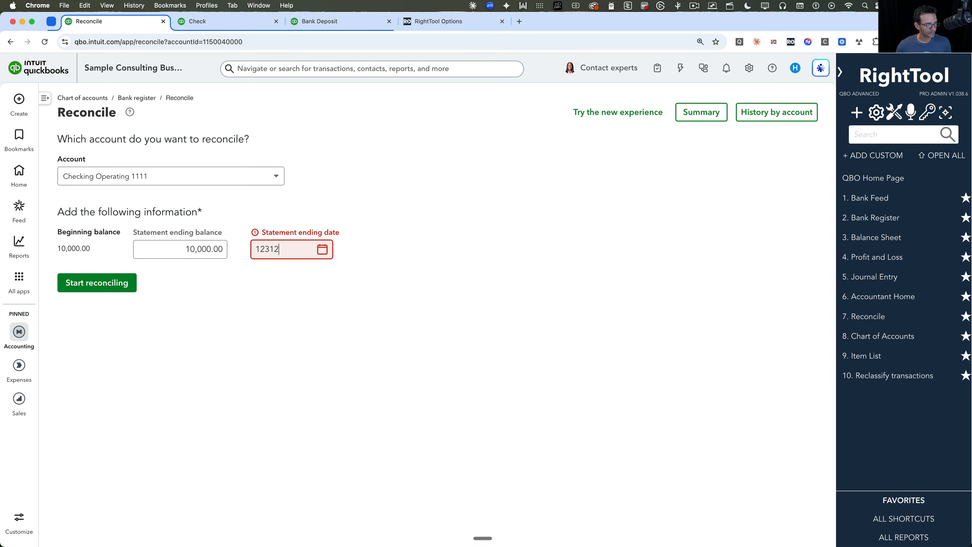
{"action": "type", "text": "/31/2025"}
{"action": "key", "text": "Tab"}
{"action": "left_click", "coordinate": [100, 290]}
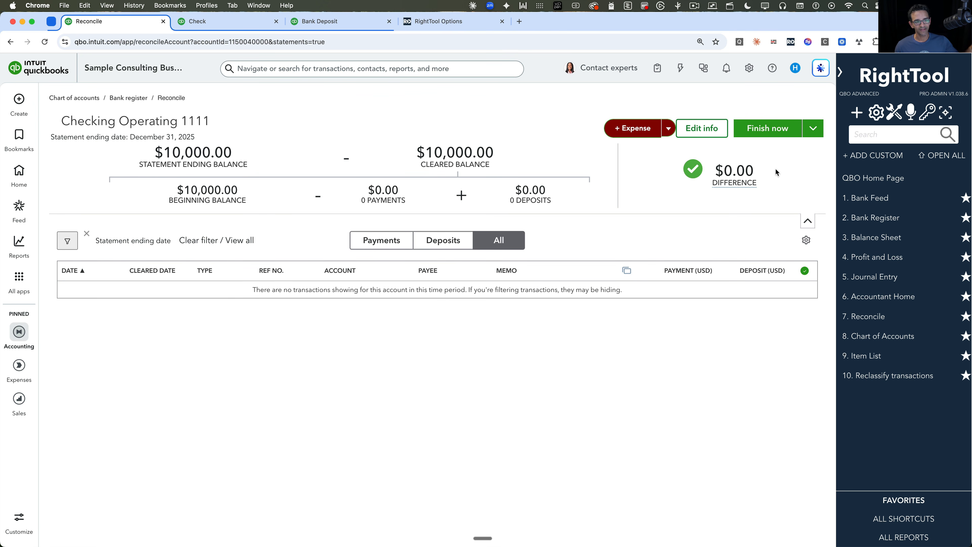
Step: Finish the Checking Operating 1111 reconciliation, dismiss the confirmation and keep the existing reconciliation experience
{"action": "left_click", "coordinate": [767, 130]}
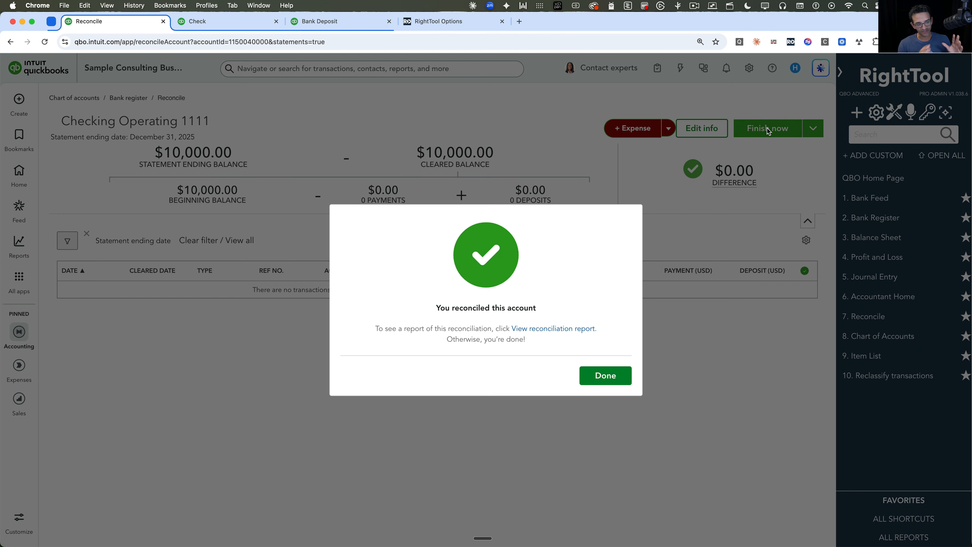
{"action": "left_click", "coordinate": [602, 374]}
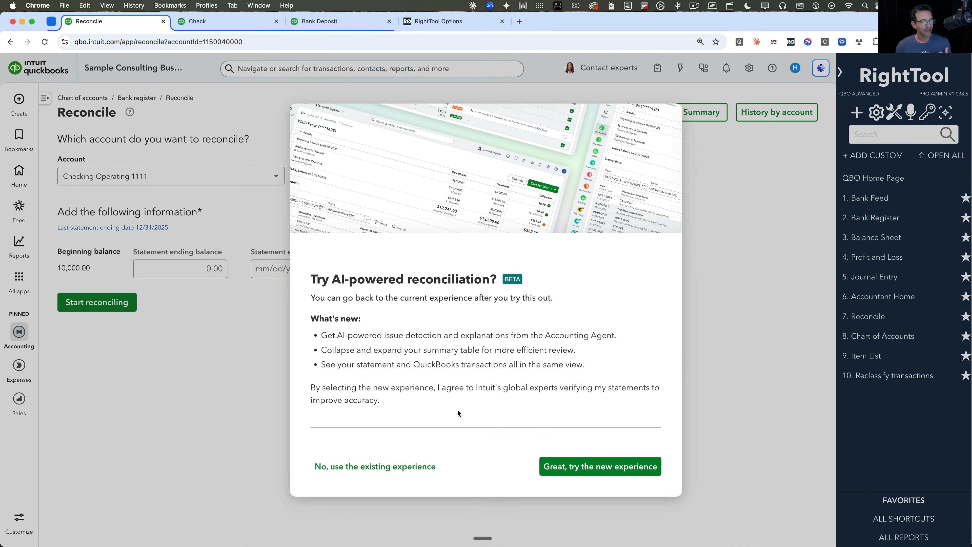
{"action": "left_click", "coordinate": [389, 464]}
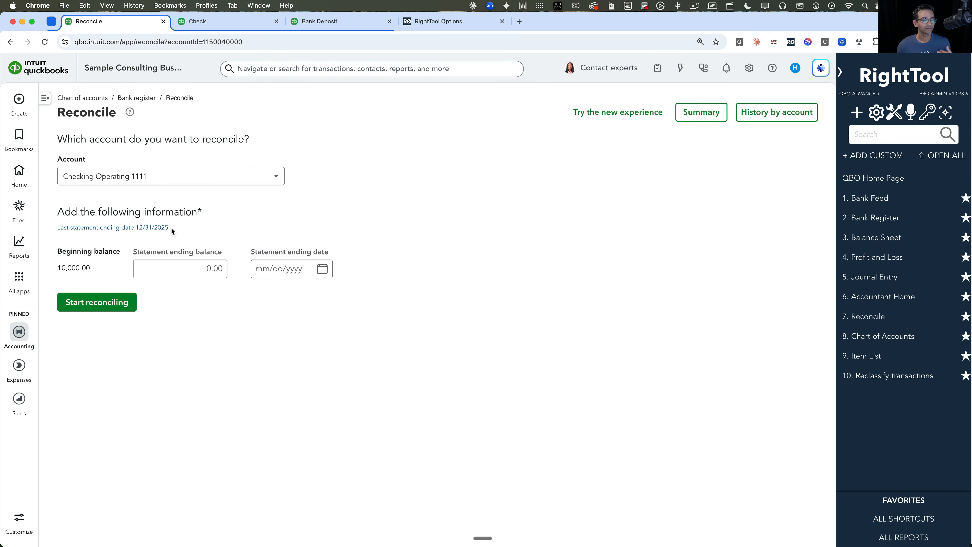
Step: Go back to Bank transactions and open the Reconcile page from the Last Reconciled link for Checking Operating 1111
{"action": "left_click", "coordinate": [19, 278]}
{"action": "mouse_move", "coordinate": [85, 299]}
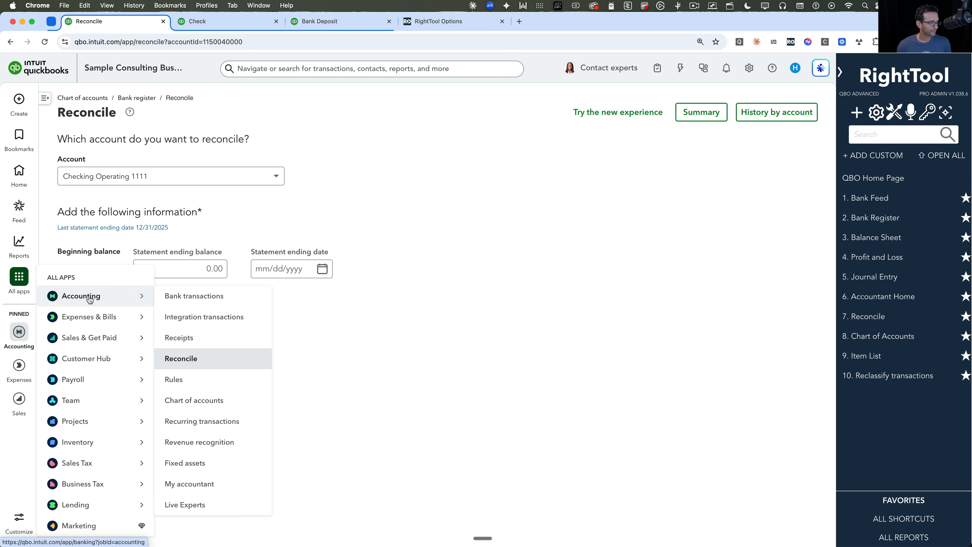
{"action": "left_click", "coordinate": [206, 298]}
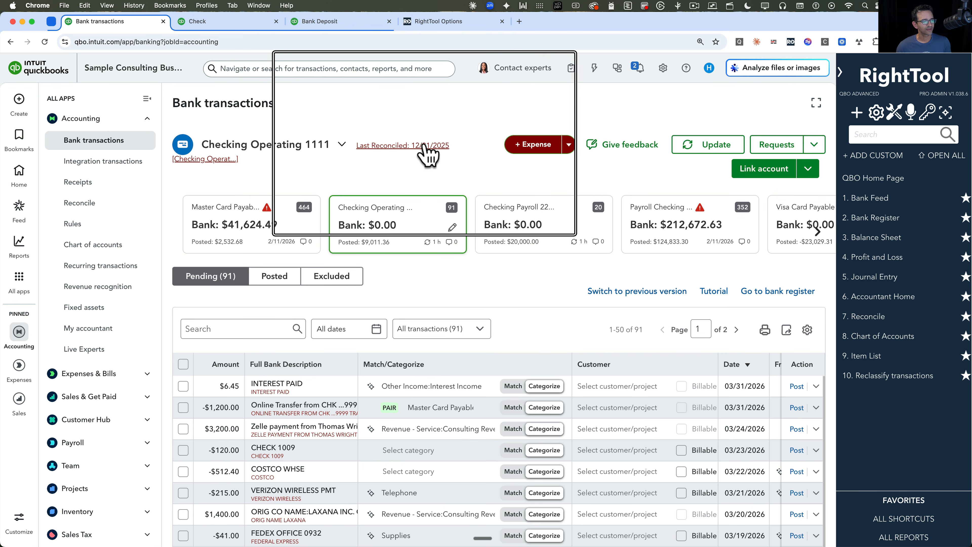
{"action": "left_click", "coordinate": [408, 145]}
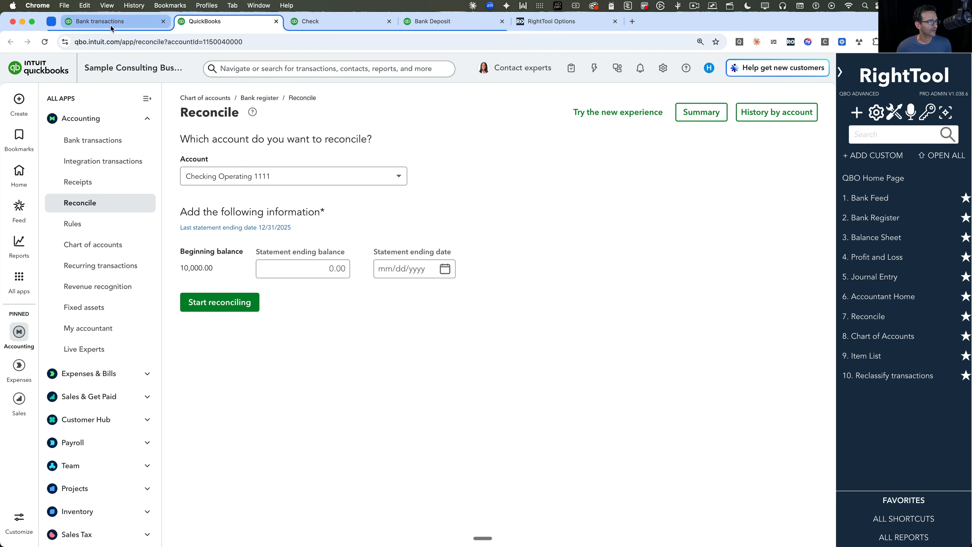
Step: Return to Bank transactions and collapse both the RightTool sidebar and the All Apps navigation
{"action": "left_click", "coordinate": [100, 21]}
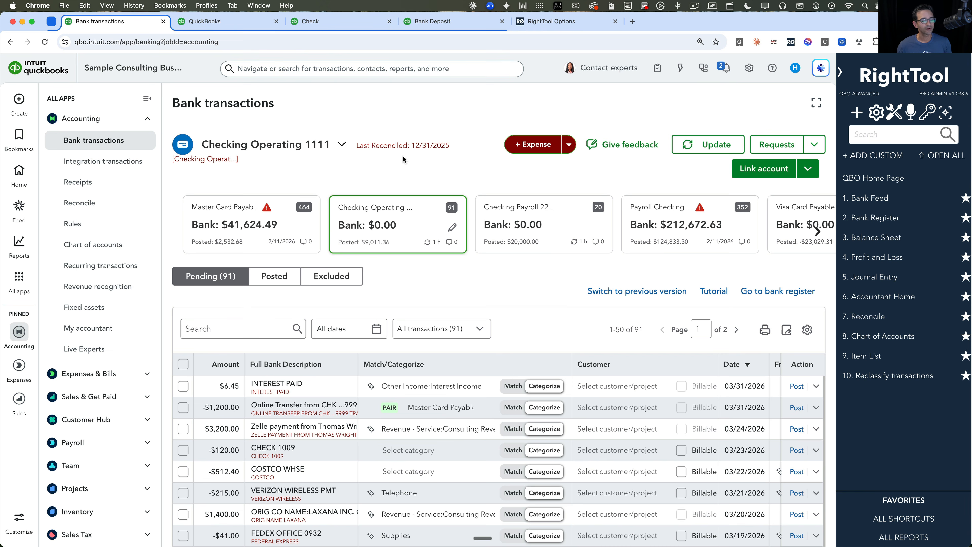
{"action": "left_click", "coordinate": [840, 74]}
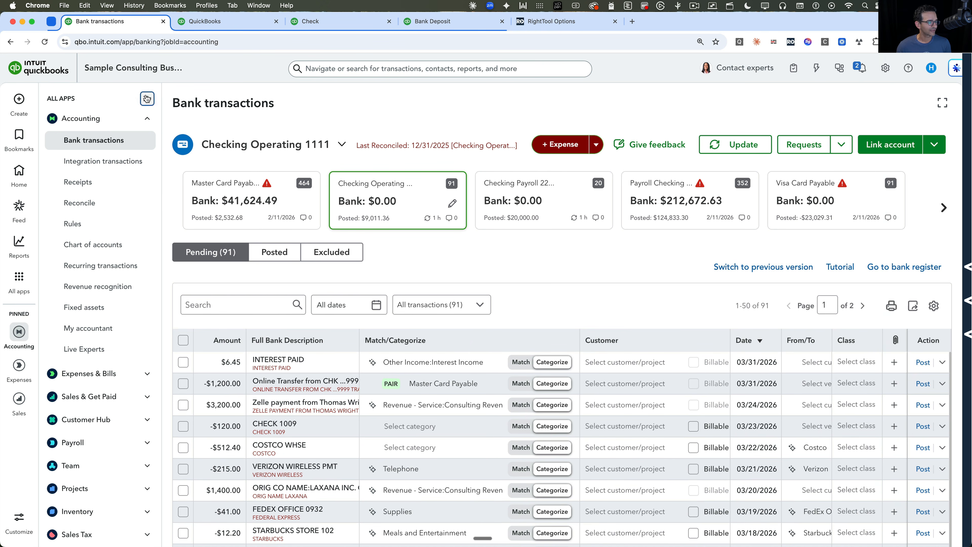
{"action": "left_click", "coordinate": [146, 98]}
{"action": "scroll", "coordinate": [428, 191], "scroll_direction": "down", "scroll_amount": 3}
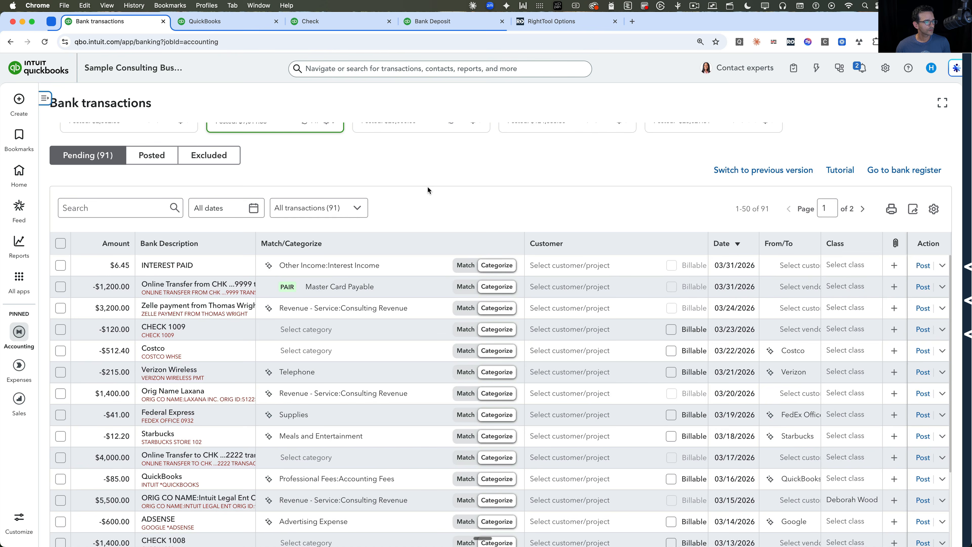
Step: Compare each pending transaction's short bank description with the full bank description shown in red beneath it
{"action": "left_click", "coordinate": [162, 359]}
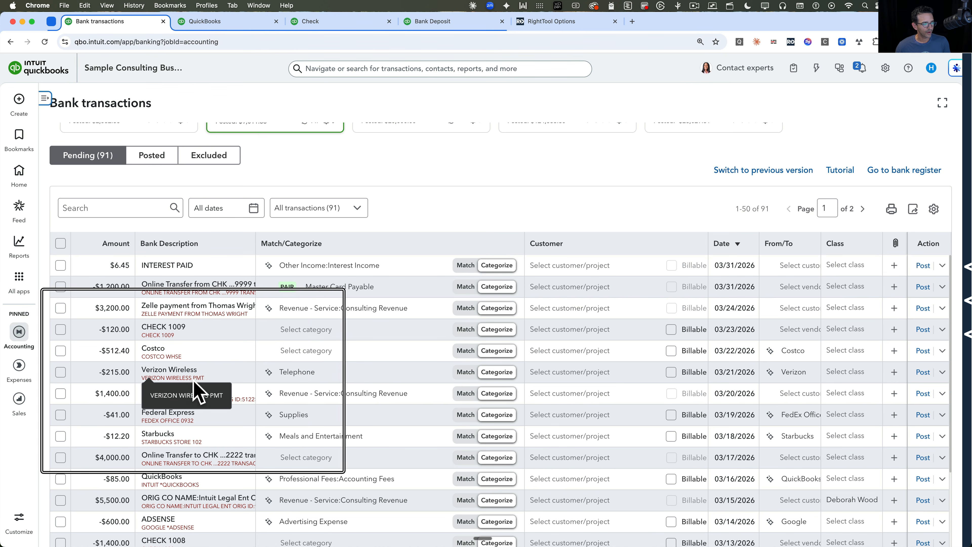
{"action": "left_click", "coordinate": [150, 375]}
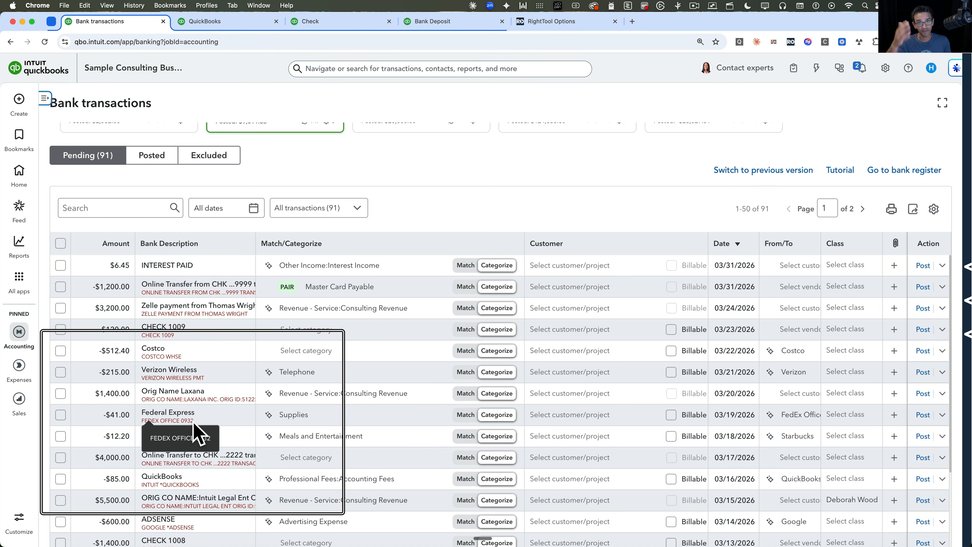
{"action": "left_click", "coordinate": [151, 421]}
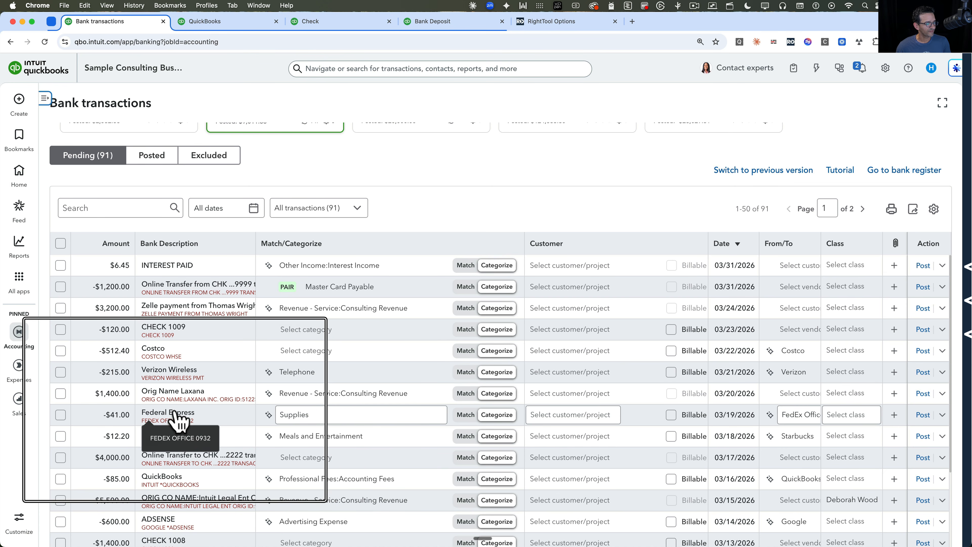
{"action": "left_click", "coordinate": [263, 396]}
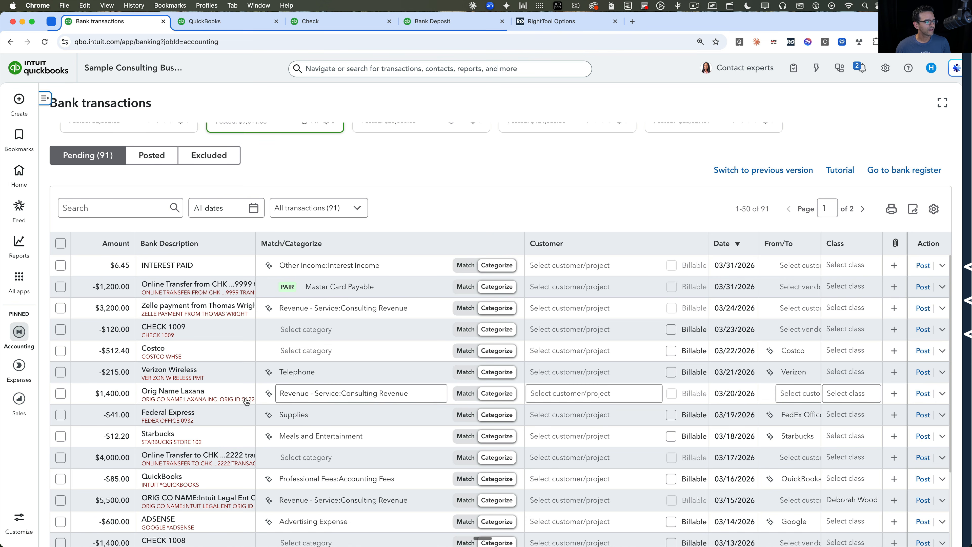
{"action": "scroll", "coordinate": [249, 402], "scroll_direction": "down", "scroll_amount": 2}
{"action": "left_click", "coordinate": [285, 490]}
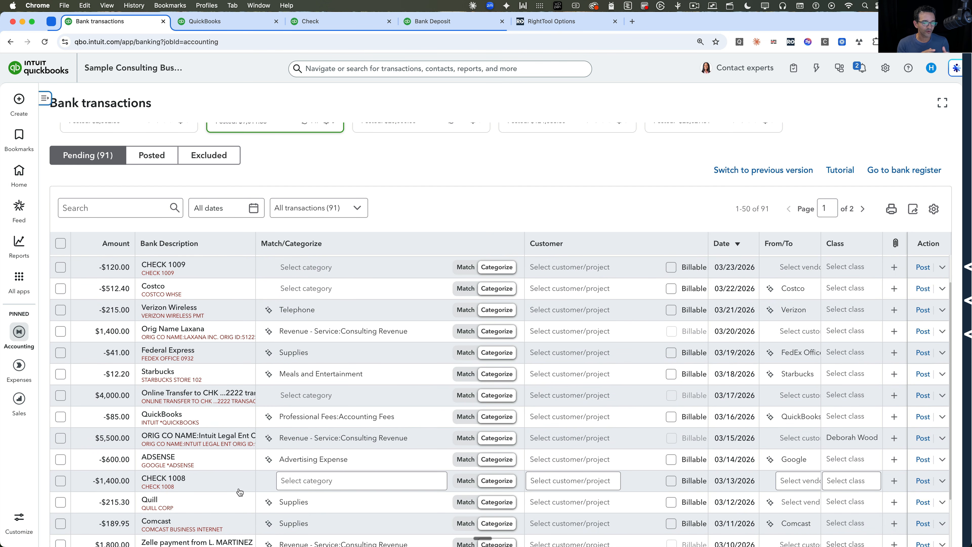
{"action": "scroll", "coordinate": [239, 492], "scroll_direction": "down", "scroll_amount": 2}
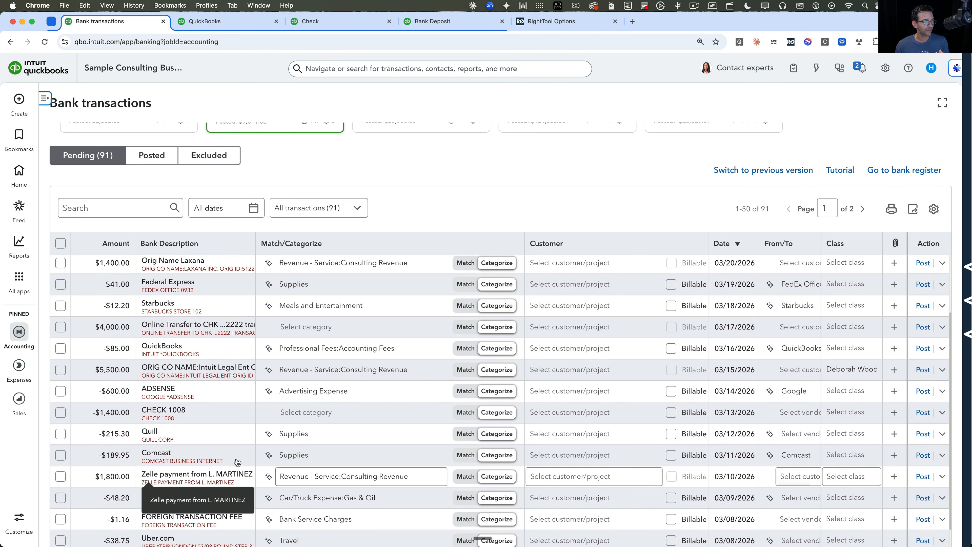
{"action": "scroll", "coordinate": [237, 433], "scroll_direction": "down", "scroll_amount": 1}
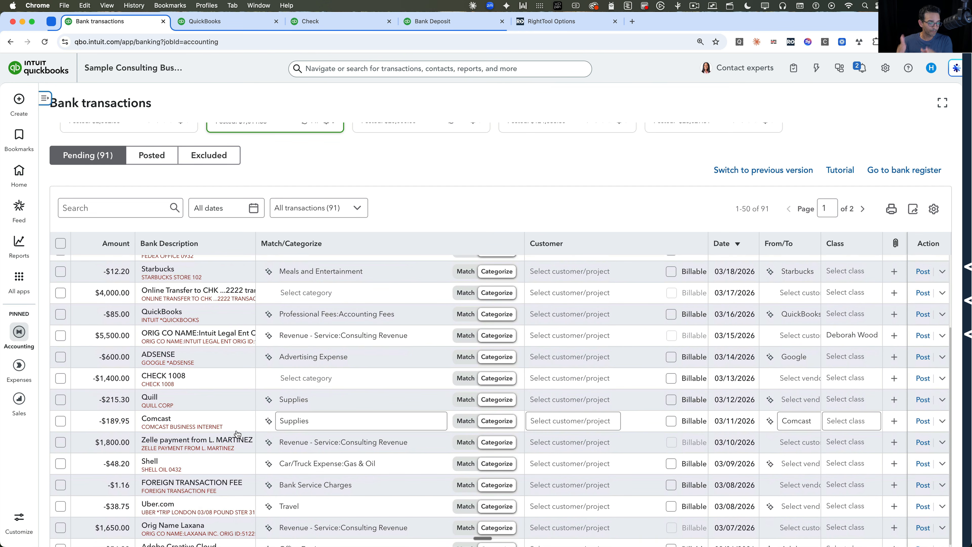
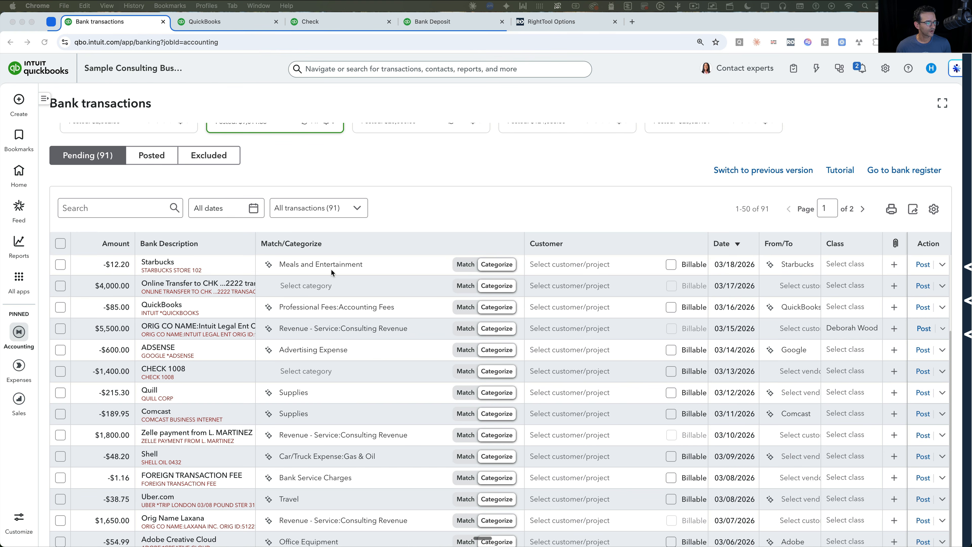
Step: Expand the 03/16/2026 QuickBooks transaction and view the choices for its account without changing the category
{"action": "left_click", "coordinate": [185, 307]}
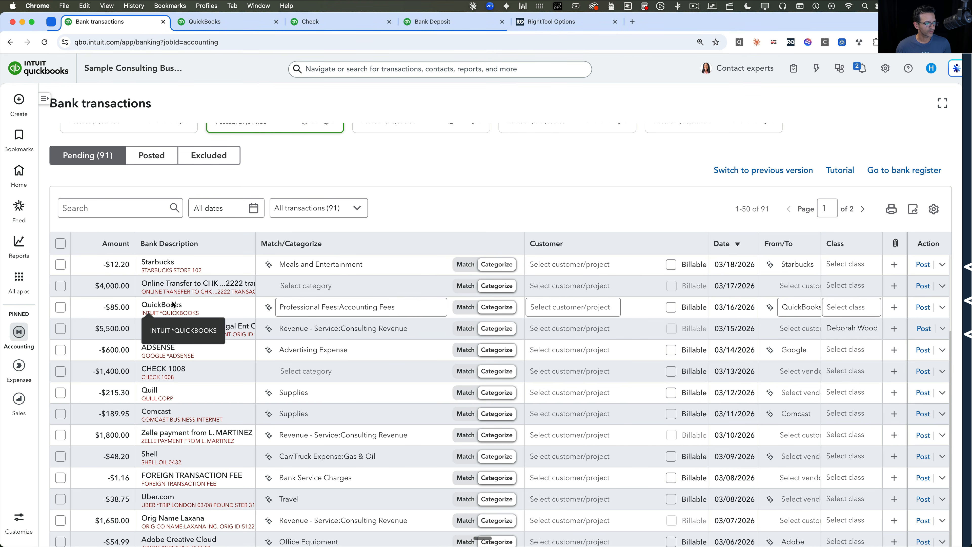
{"action": "left_click", "coordinate": [173, 305]}
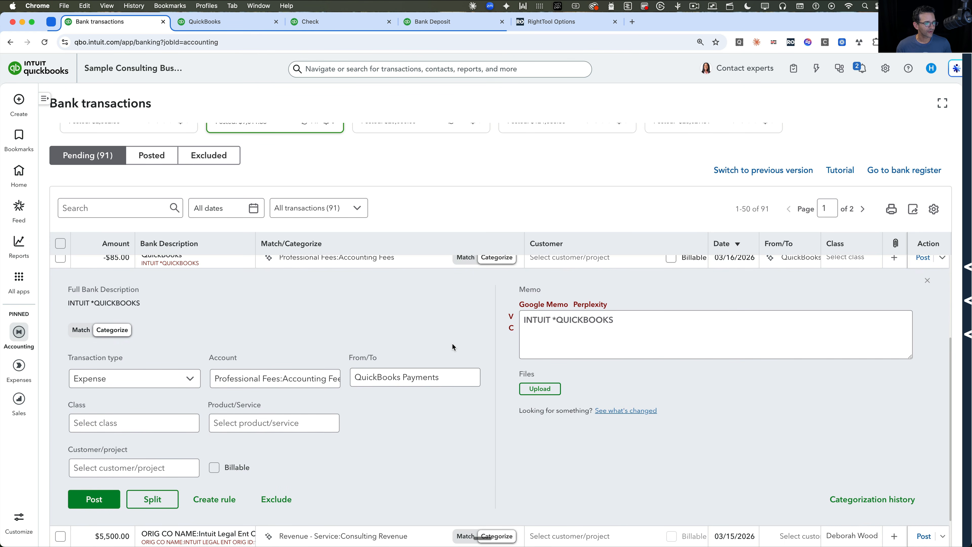
{"action": "left_click", "coordinate": [264, 383]}
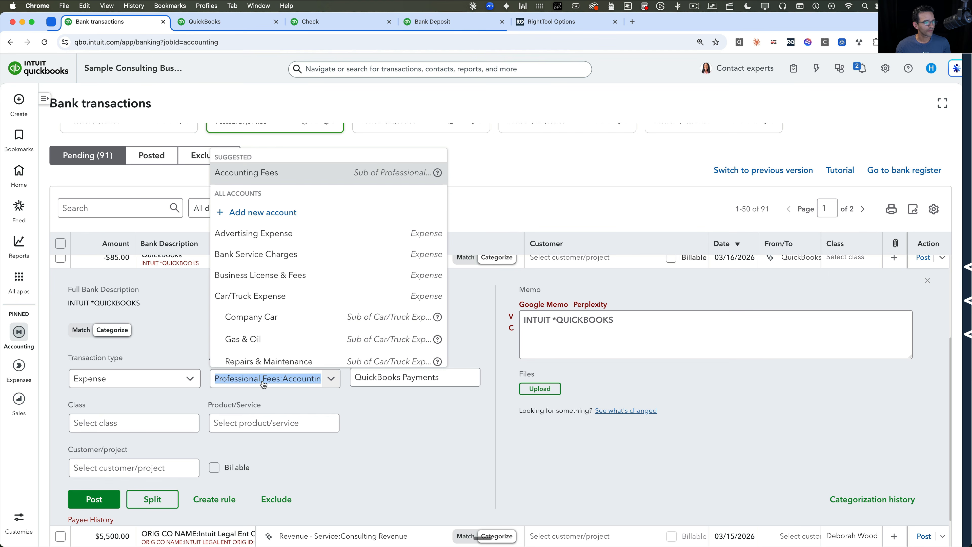
{"action": "left_click", "coordinate": [448, 419]}
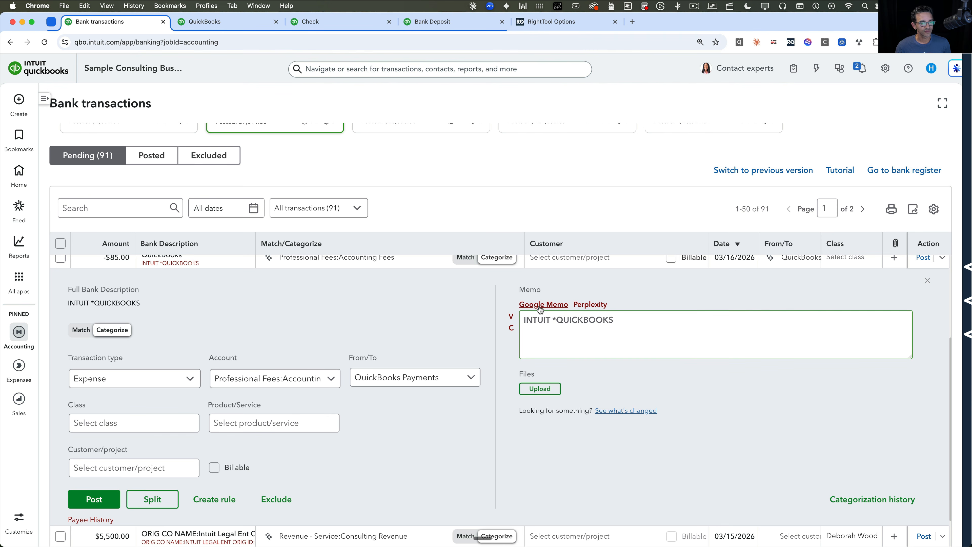
Step: Examine the QuickBooks transaction's memo text and its Google Memo and Perplexity links, and collapse the transaction
{"action": "scroll", "coordinate": [539, 308], "scroll_direction": "up", "scroll_amount": 2}
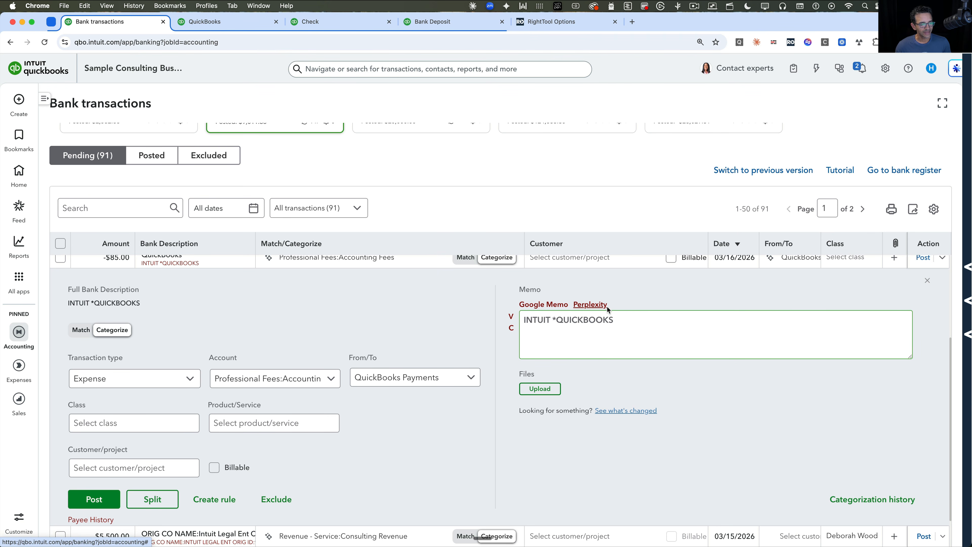
{"action": "left_click_drag", "start_coordinate": [627, 318], "coordinate": [520, 320]}
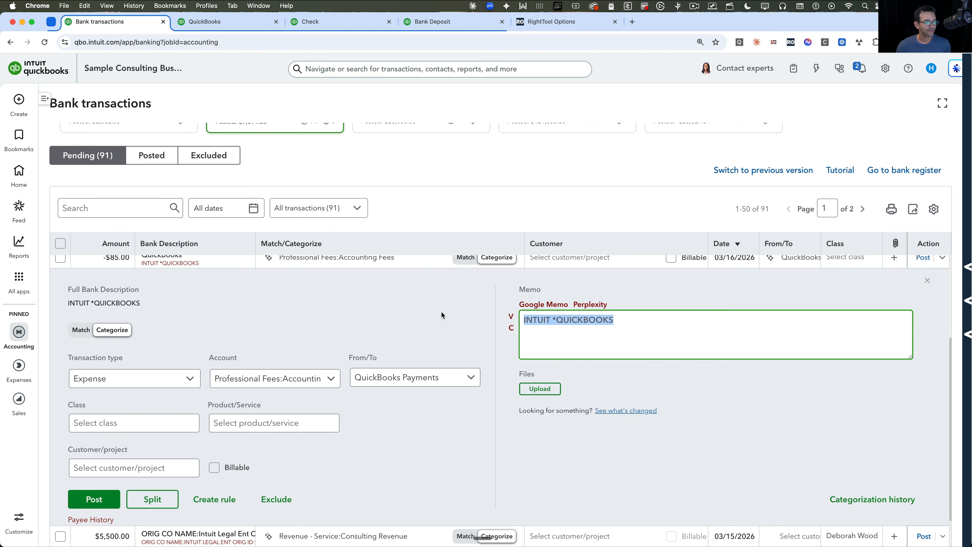
{"action": "scroll", "coordinate": [441, 315], "scroll_direction": "up", "scroll_amount": 1}
{"action": "left_click", "coordinate": [392, 278]}
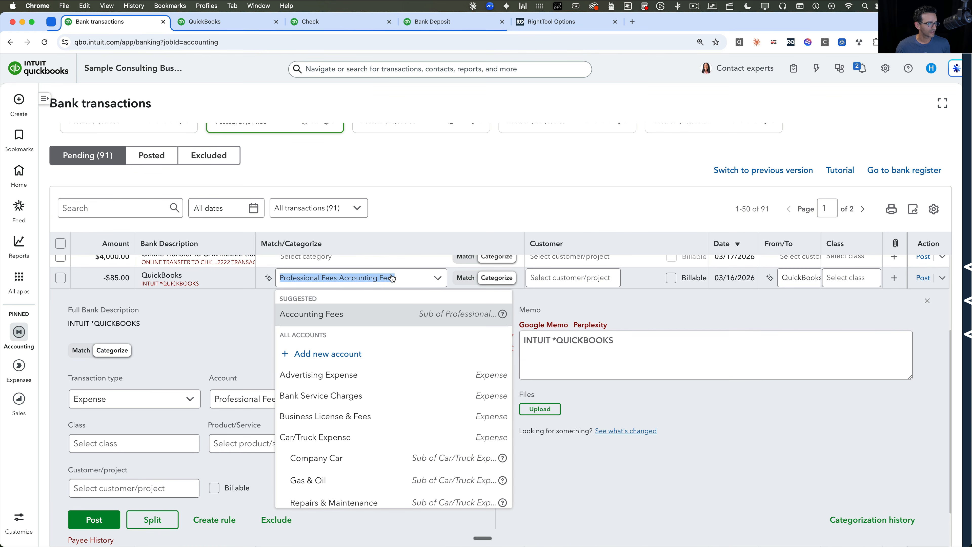
{"action": "left_click", "coordinate": [208, 276]}
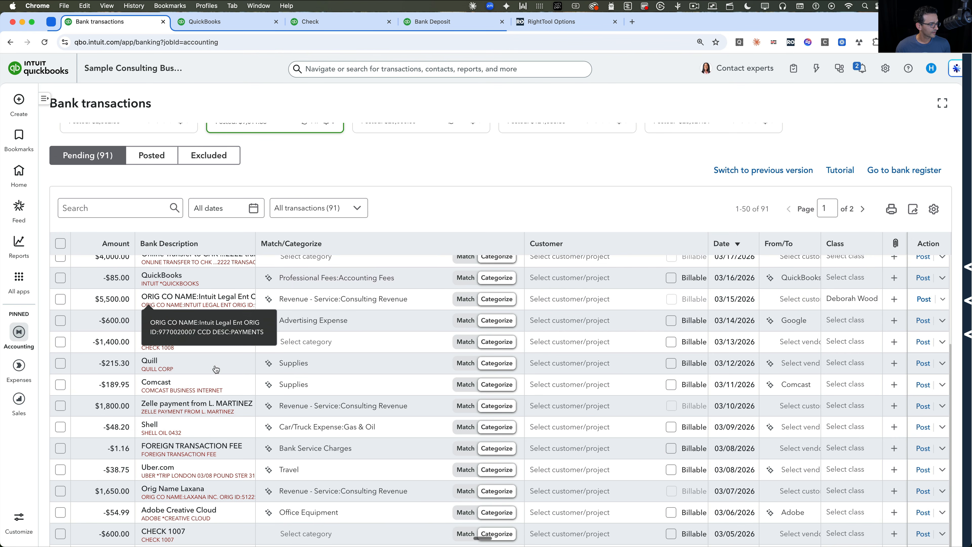
Step: Expand the 03/06/2026 Adobe Creative Cloud transaction and check its account field, keeping Office Equipment
{"action": "scroll", "coordinate": [248, 439], "scroll_direction": "down", "scroll_amount": 5}
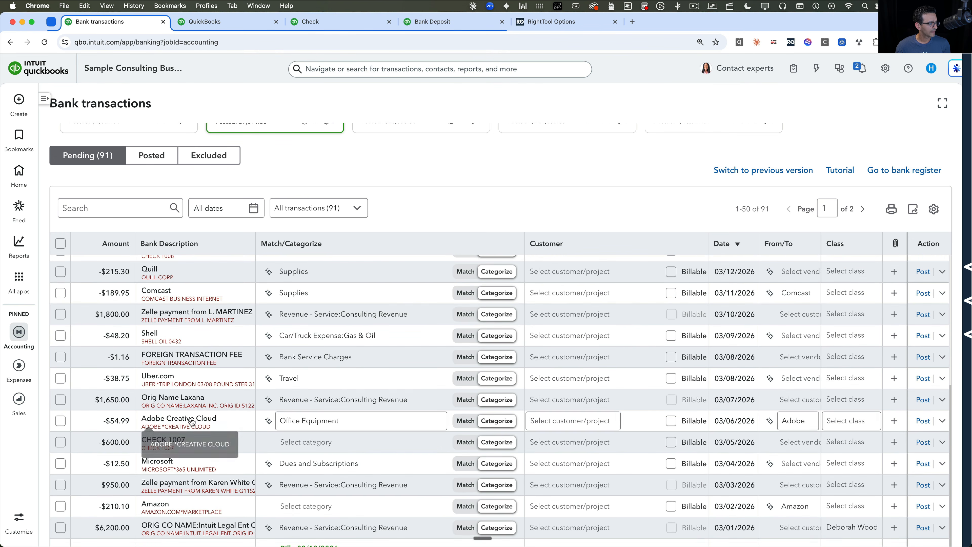
{"action": "left_click", "coordinate": [226, 423]}
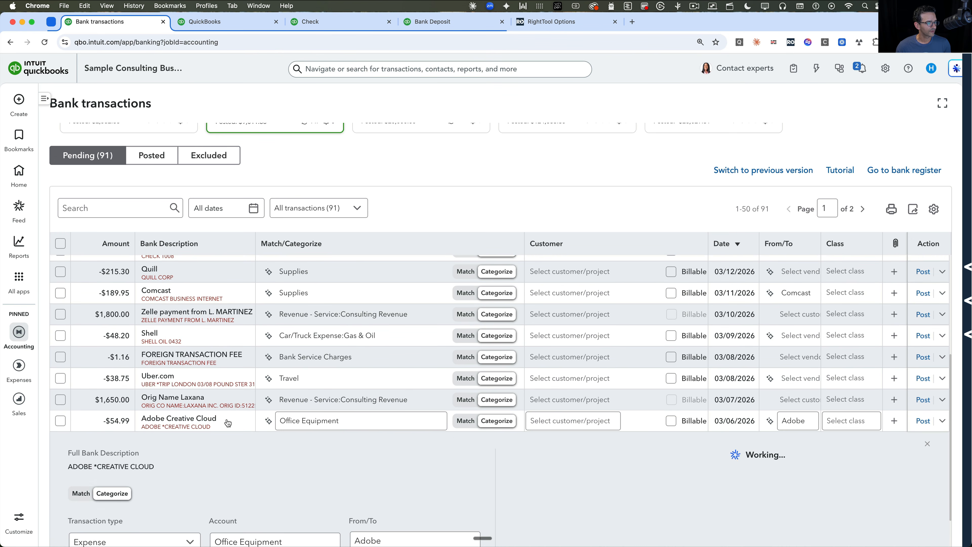
{"action": "scroll", "coordinate": [300, 453], "scroll_direction": "down", "scroll_amount": 10}
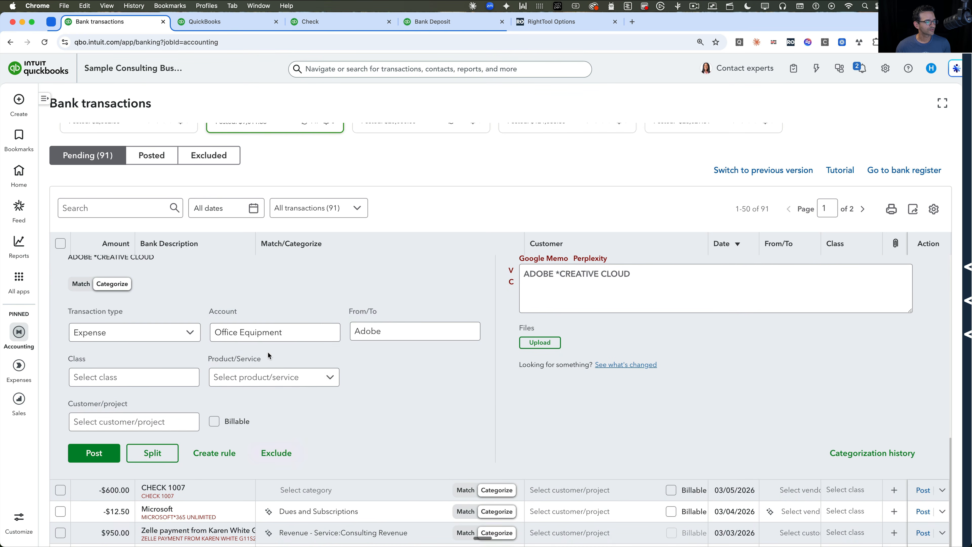
{"action": "left_click", "coordinate": [275, 332]}
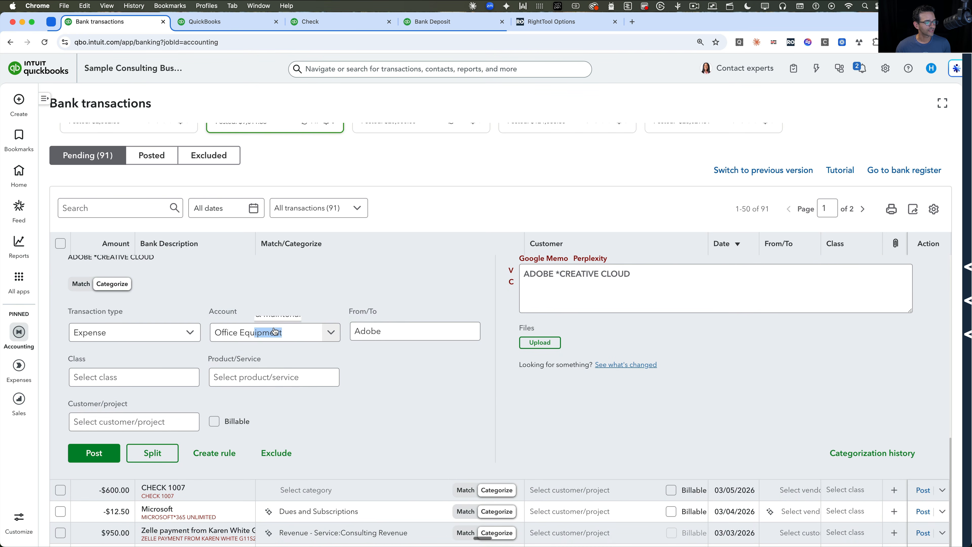
{"action": "left_click", "coordinate": [380, 387]}
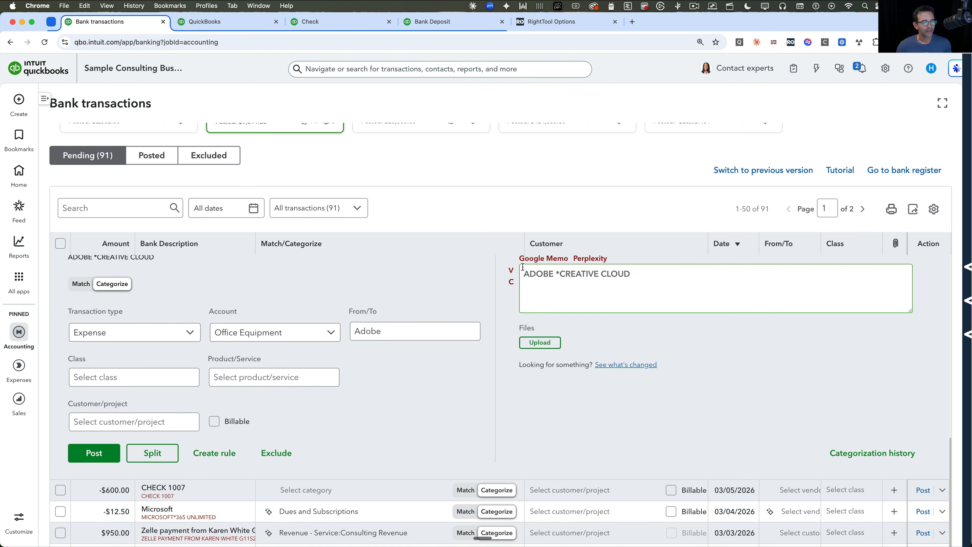
Step: Search Google for the Adobe transaction's memo using RightTool's Google Memo link, and look through the results in the popup window
{"action": "left_click", "coordinate": [557, 264]}
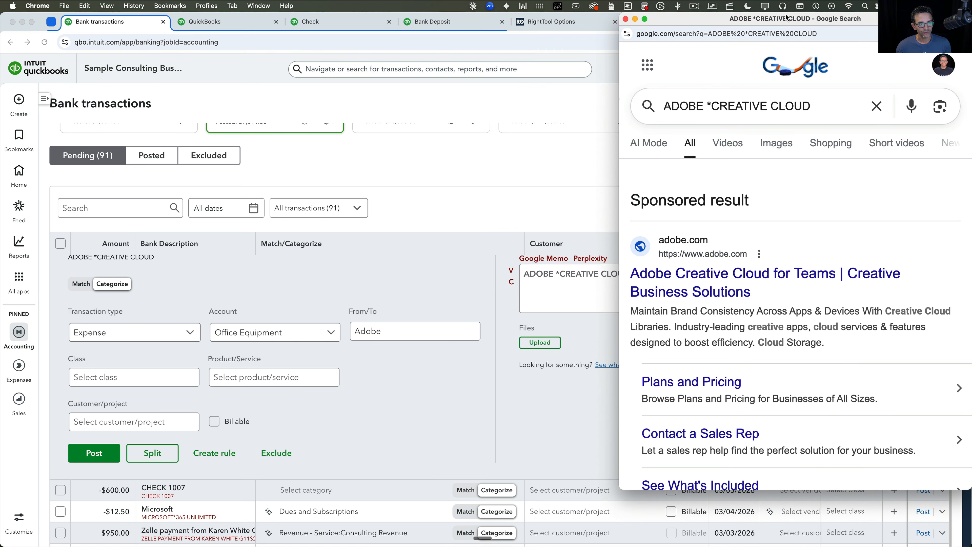
{"action": "left_click_drag", "start_coordinate": [786, 17], "coordinate": [650, 19]}
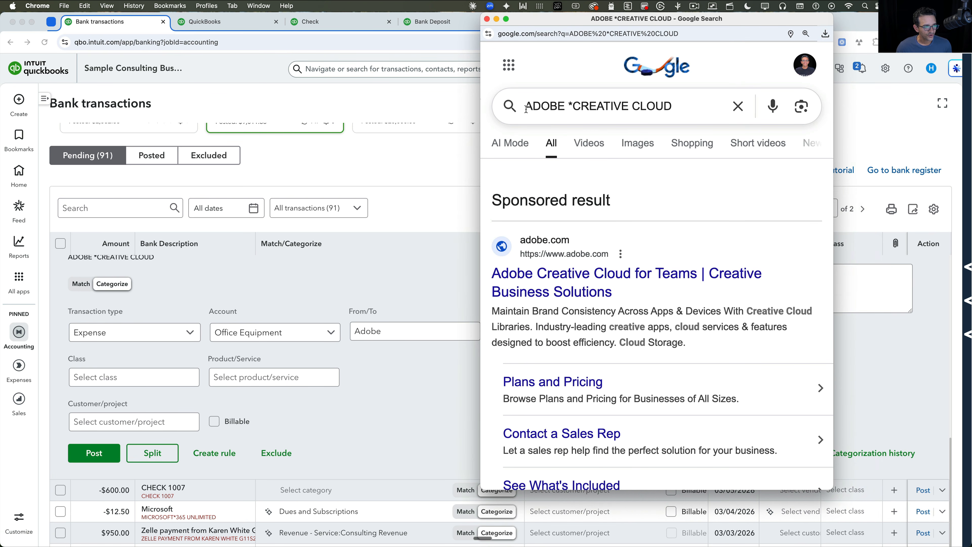
{"action": "left_click_drag", "start_coordinate": [526, 109], "coordinate": [675, 105]}
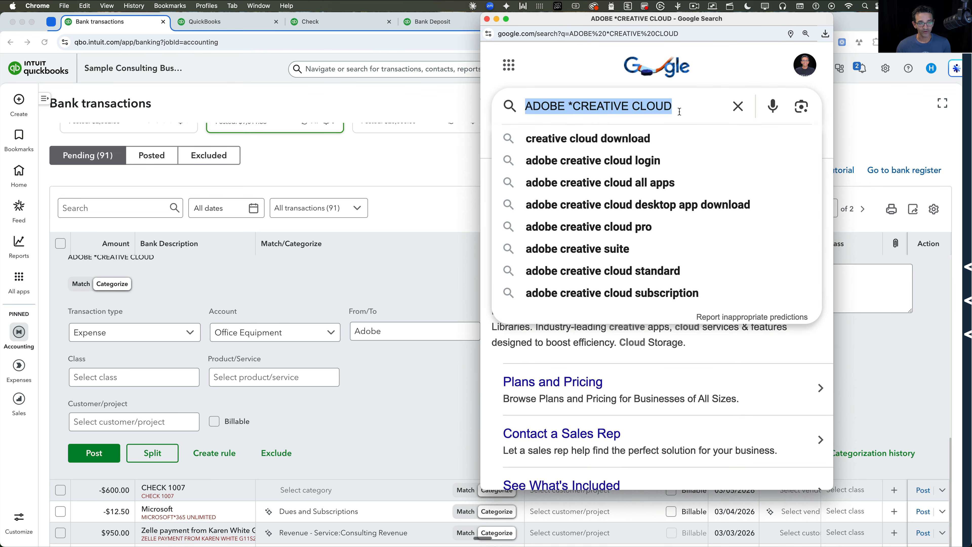
{"action": "left_click", "coordinate": [681, 109]}
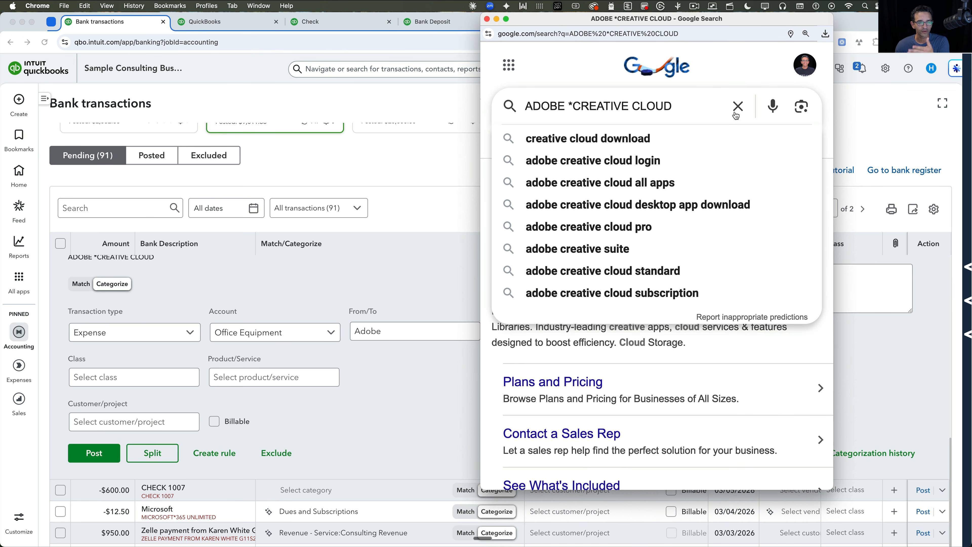
{"action": "left_click", "coordinate": [791, 353]}
{"action": "scroll", "coordinate": [790, 353], "scroll_direction": "down", "scroll_amount": 15}
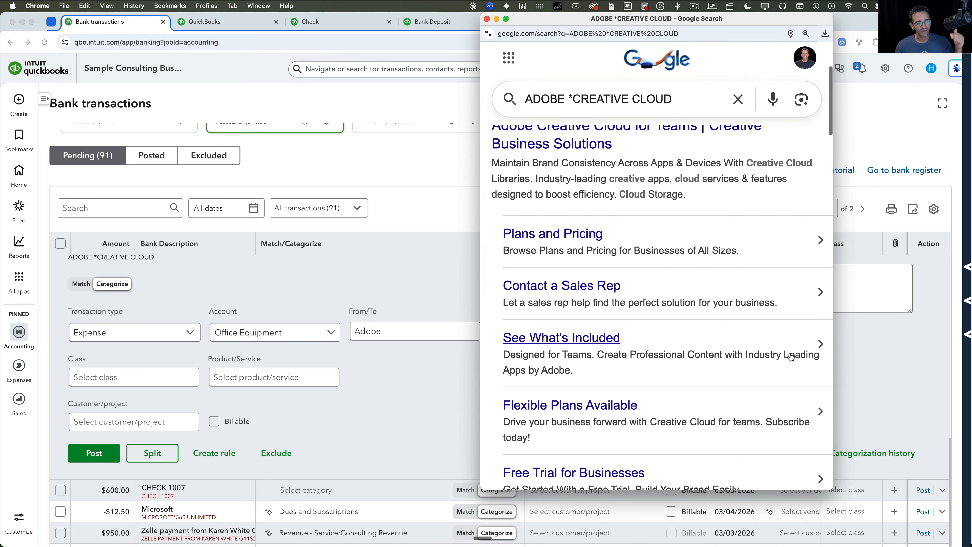
Step: Review the remaining Google results for the Adobe Creative Cloud memo and close the search popup
{"action": "scroll", "coordinate": [791, 356], "scroll_direction": "down", "scroll_amount": 7}
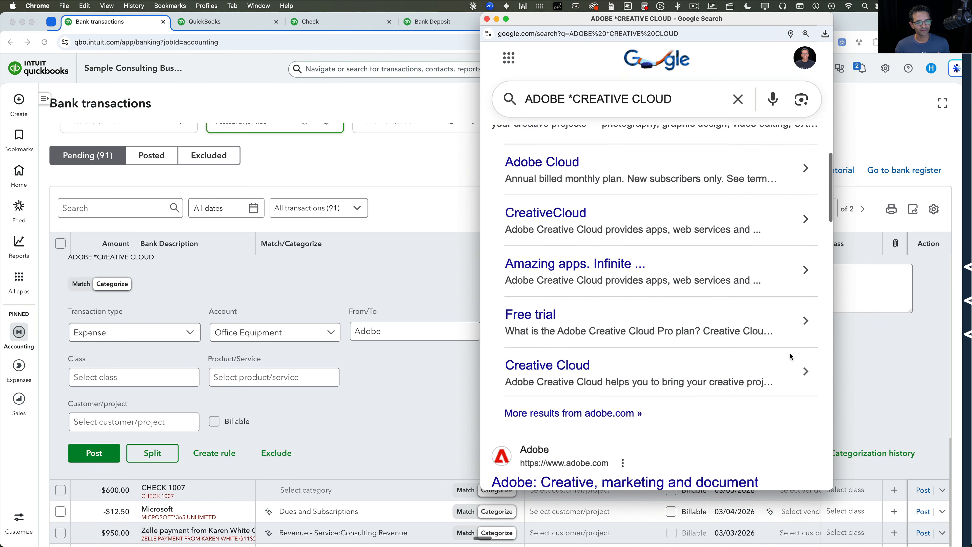
{"action": "scroll", "coordinate": [790, 356], "scroll_direction": "down", "scroll_amount": 10}
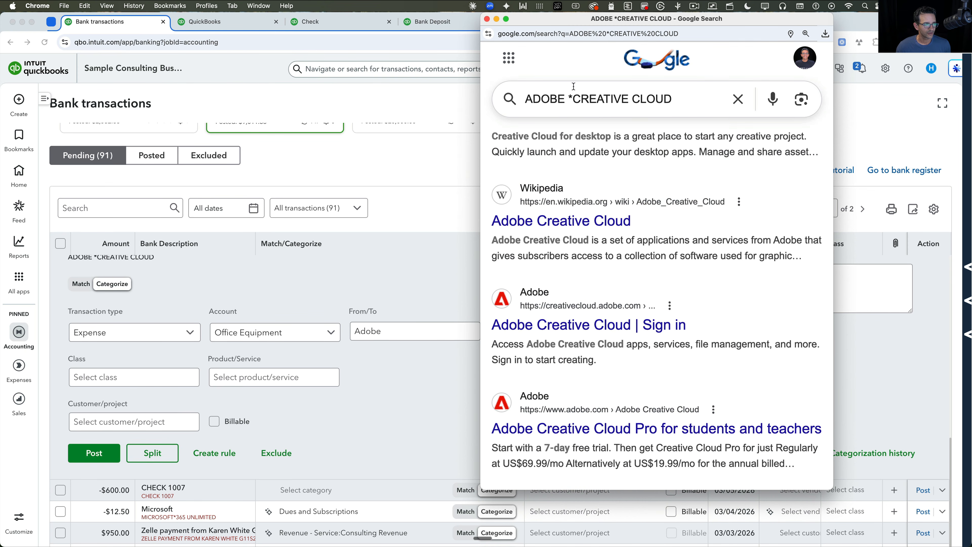
{"action": "left_click", "coordinate": [488, 19]}
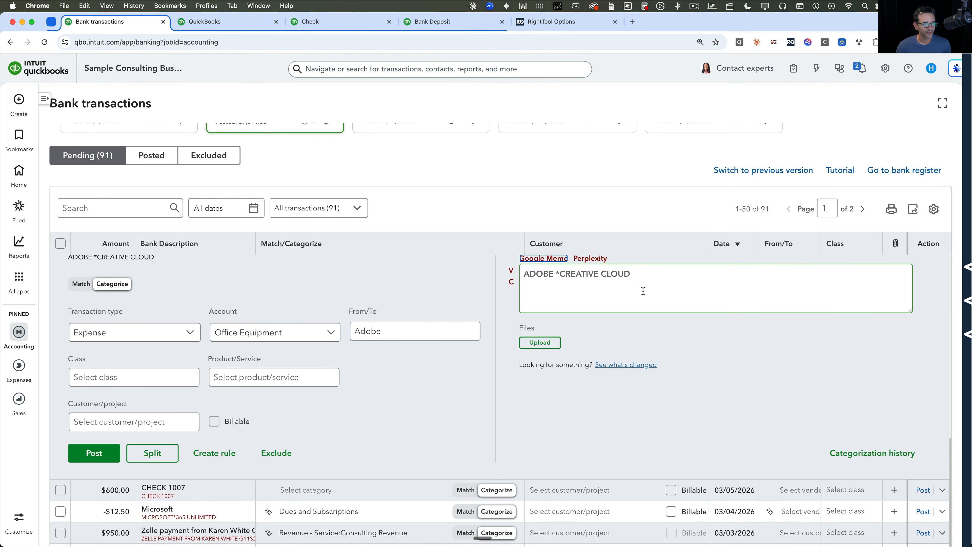
Step: Look up the Adobe transaction's memo with RightTool's Perplexity link, read the answer in a widened popup, and close it
{"action": "left_click", "coordinate": [592, 260]}
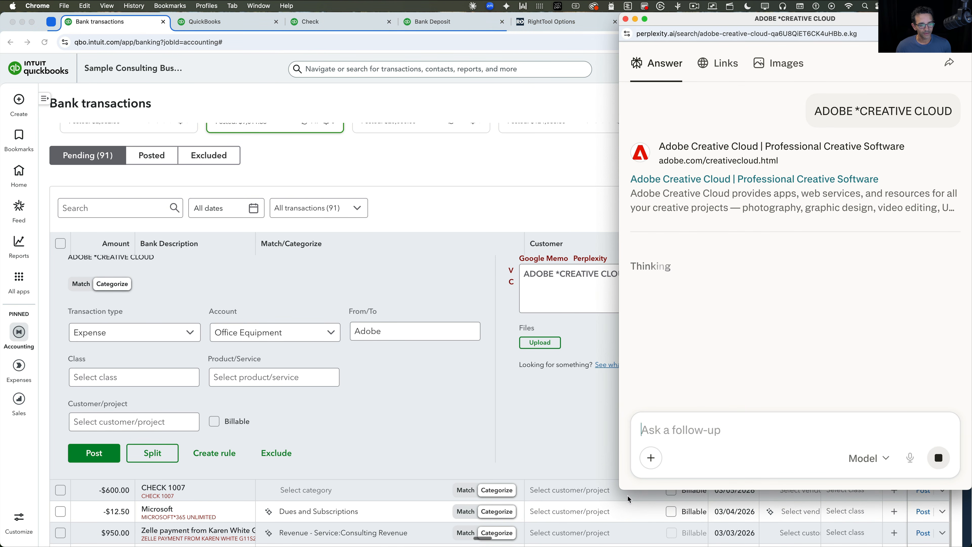
{"action": "left_click_drag", "start_coordinate": [630, 498], "coordinate": [445, 493]}
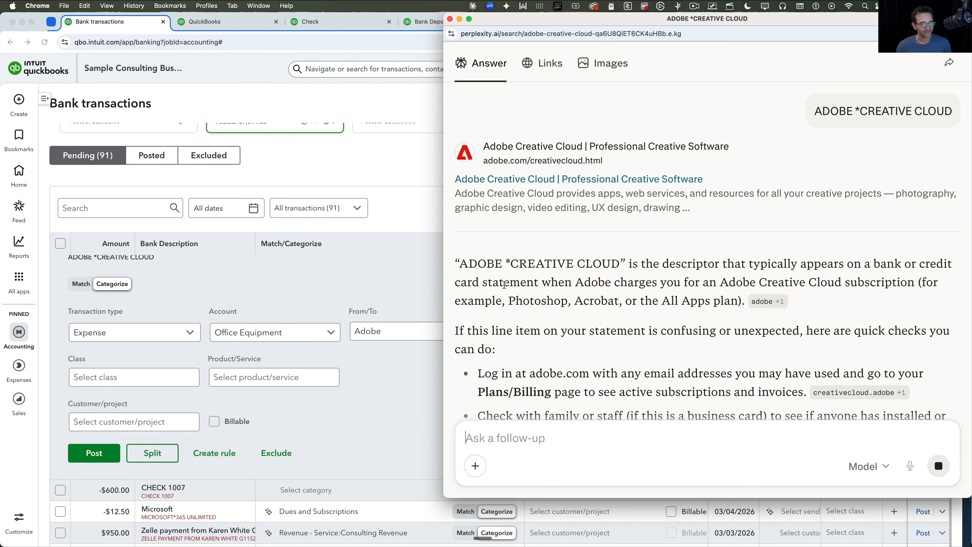
{"action": "left_click_drag", "start_coordinate": [486, 264], "coordinate": [729, 325]}
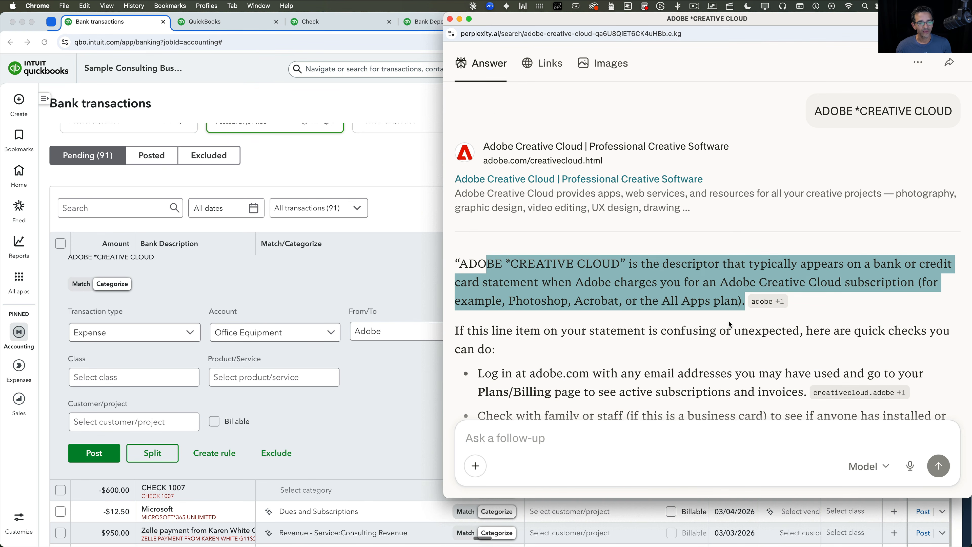
{"action": "scroll", "coordinate": [730, 324], "scroll_direction": "down", "scroll_amount": 5}
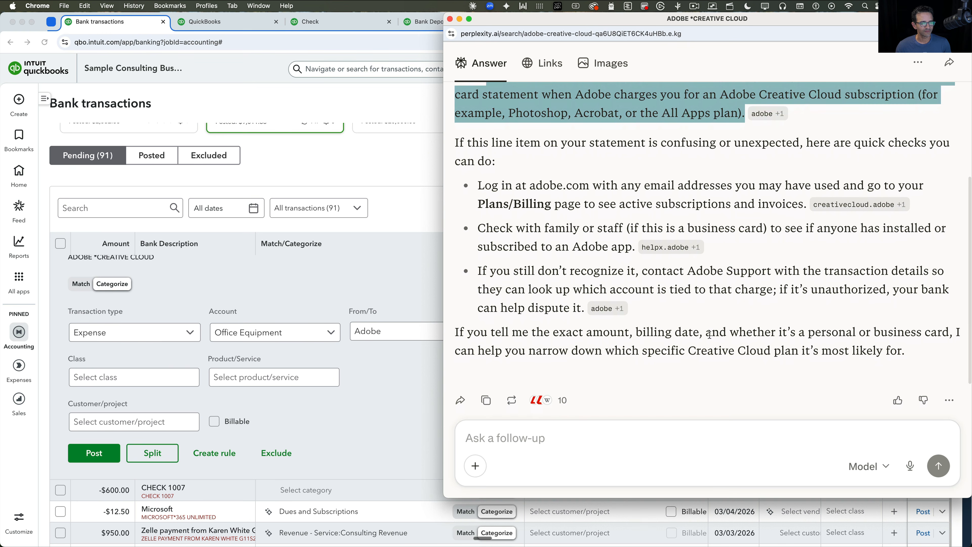
{"action": "left_click_drag", "start_coordinate": [738, 333], "coordinate": [623, 162]}
{"action": "scroll", "coordinate": [628, 153], "scroll_direction": "up", "scroll_amount": 2}
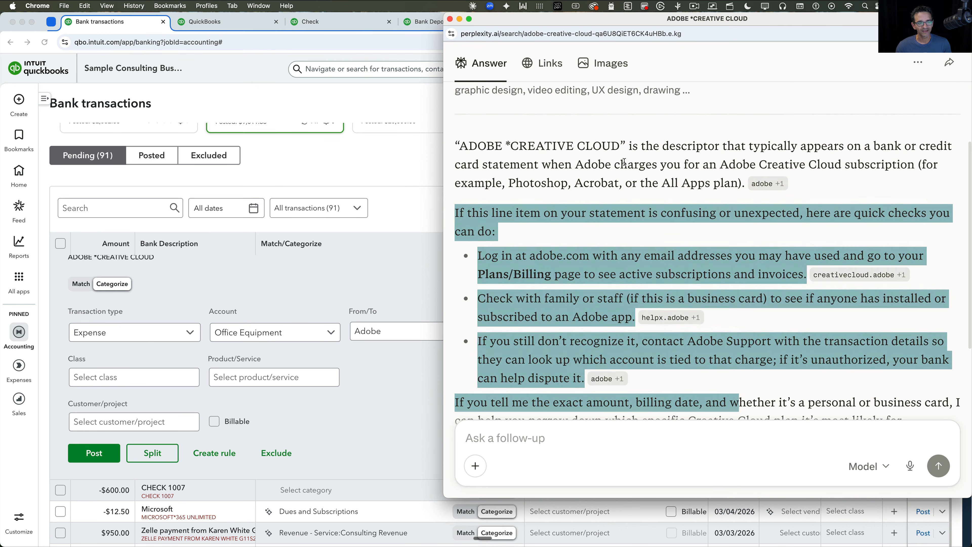
{"action": "left_click", "coordinate": [623, 162]}
{"action": "scroll", "coordinate": [624, 164], "scroll_direction": "up", "scroll_amount": 3}
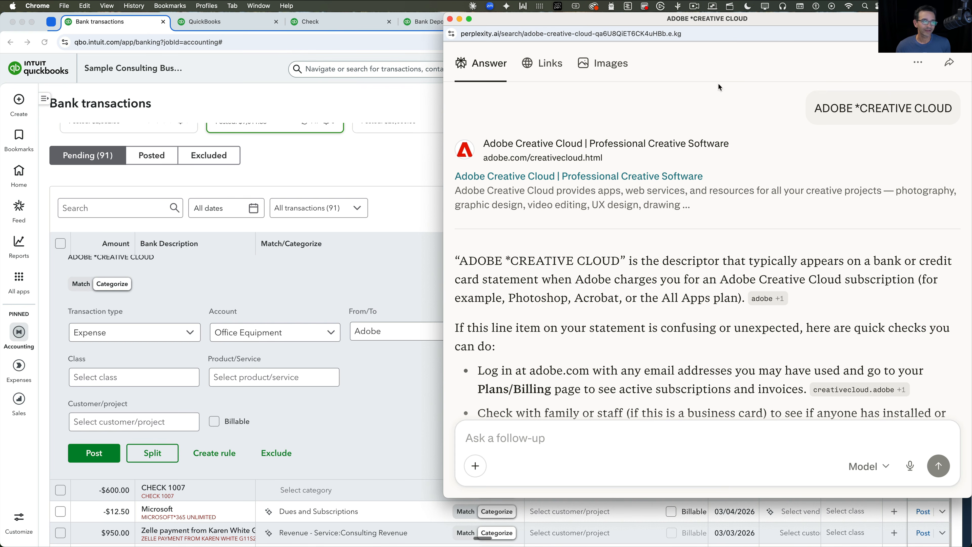
{"action": "left_click", "coordinate": [449, 19]}
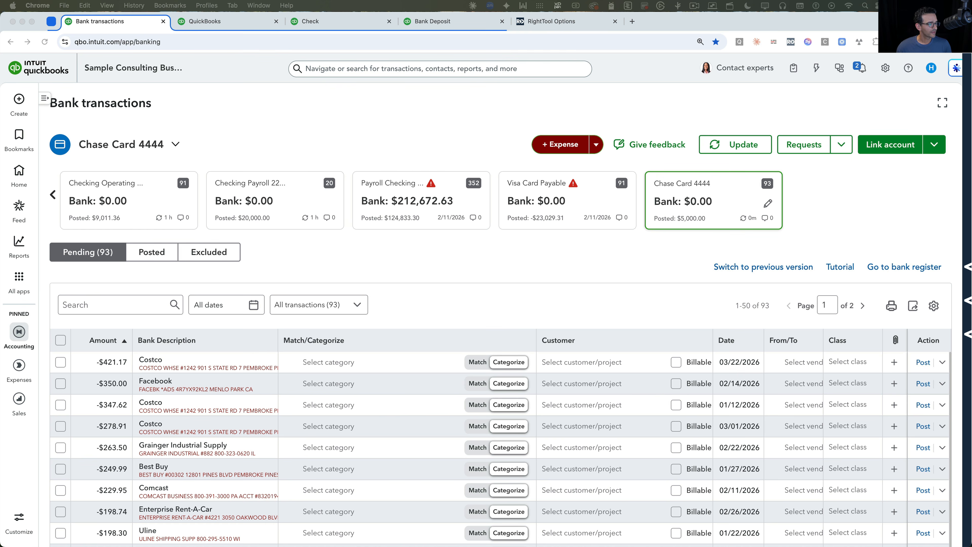
Step: Expand the Grainger Industrial Supply transaction for Chase Card 4444 and view the blank new vendor form, closing it without saving
{"action": "scroll", "coordinate": [461, 410], "scroll_direction": "down", "scroll_amount": 2}
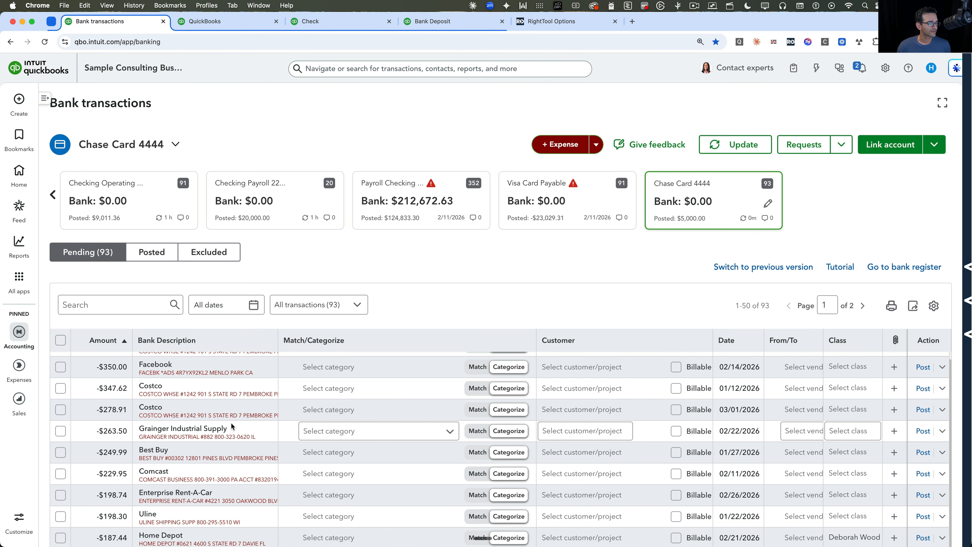
{"action": "left_click", "coordinate": [226, 429]}
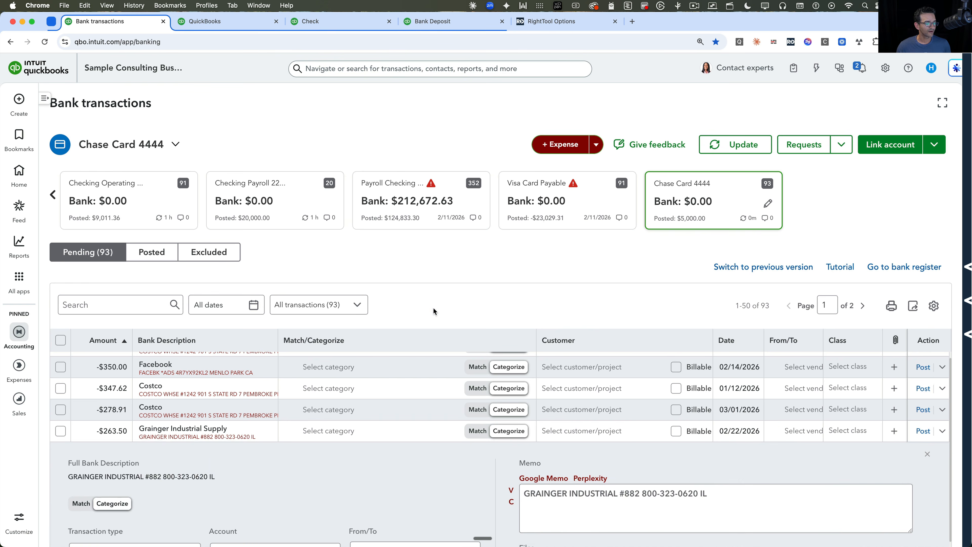
{"action": "scroll", "coordinate": [435, 312], "scroll_direction": "down", "scroll_amount": 3}
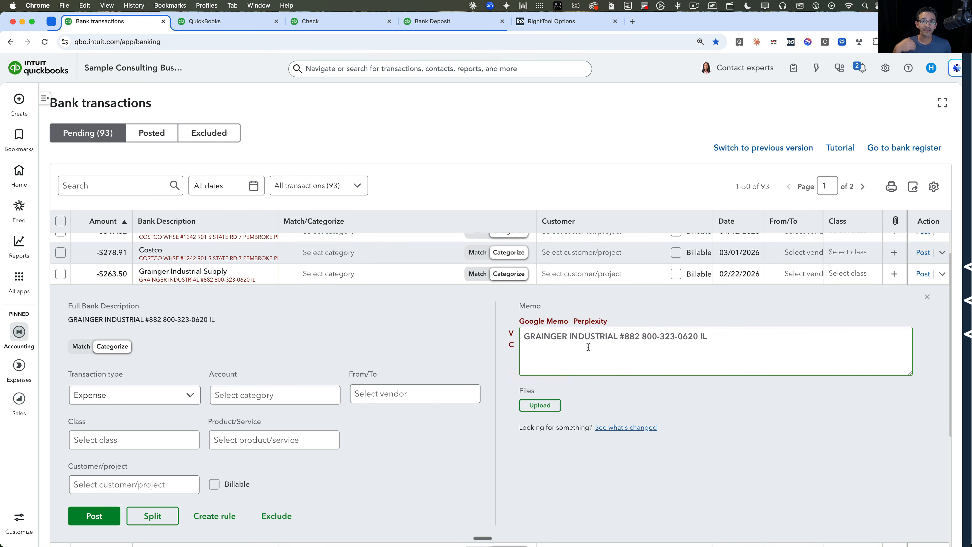
{"action": "left_click", "coordinate": [405, 390]}
{"action": "left_click", "coordinate": [394, 237]}
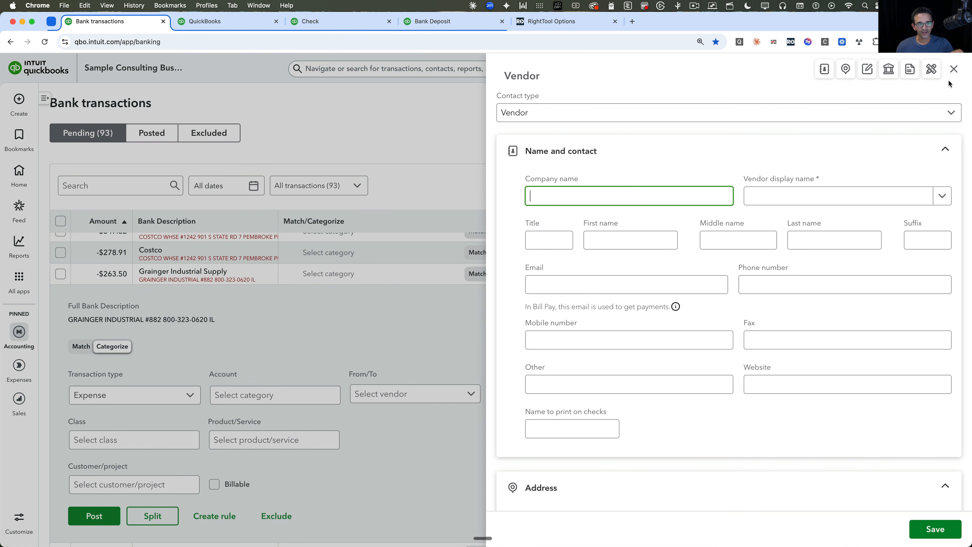
{"action": "left_click", "coordinate": [953, 69]}
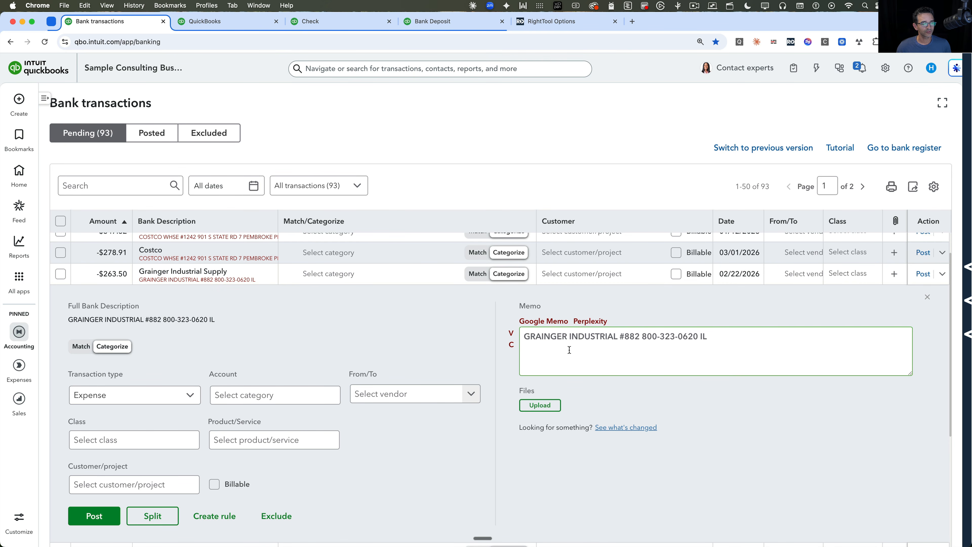
Step: Create a vendor from the Grainger transaction's full memo with RightTool's V link, check it in the From/To list, and collapse the transaction
{"action": "left_click", "coordinate": [511, 334]}
{"action": "left_click", "coordinate": [568, 111]}
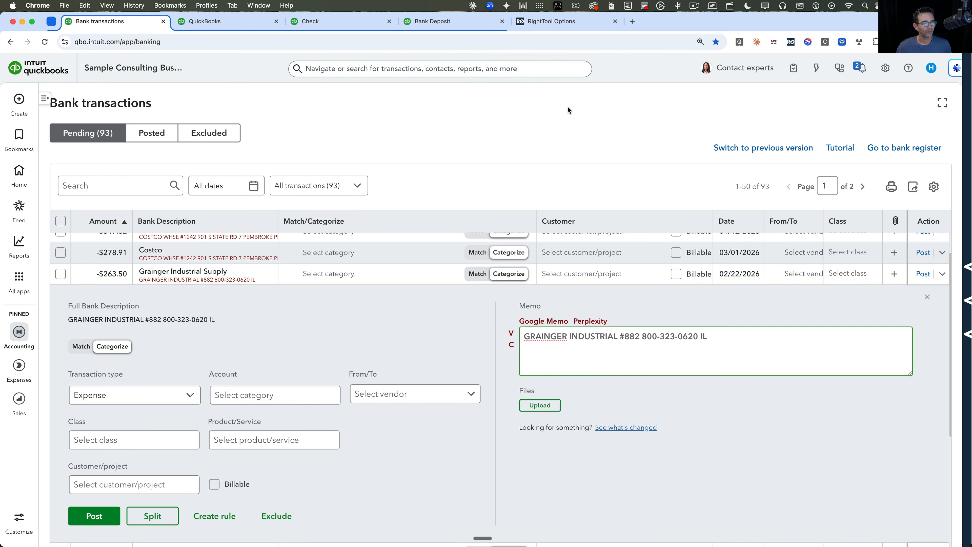
{"action": "left_click", "coordinate": [569, 111]}
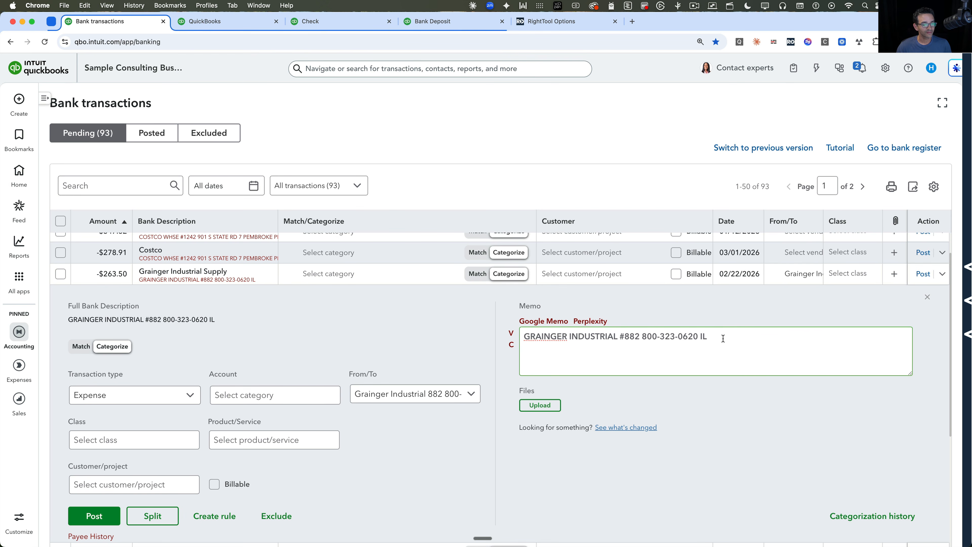
{"action": "left_click", "coordinate": [411, 394]}
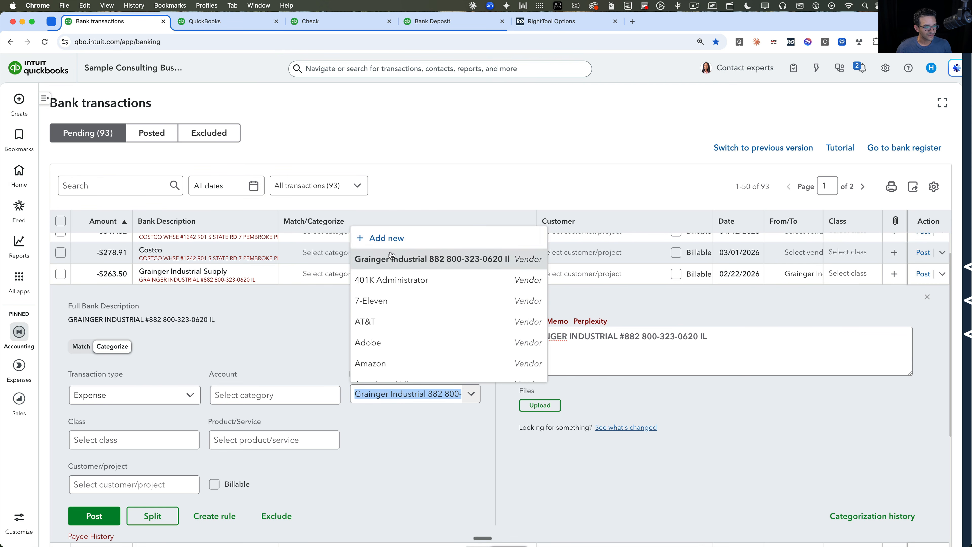
{"action": "left_click", "coordinate": [443, 269]}
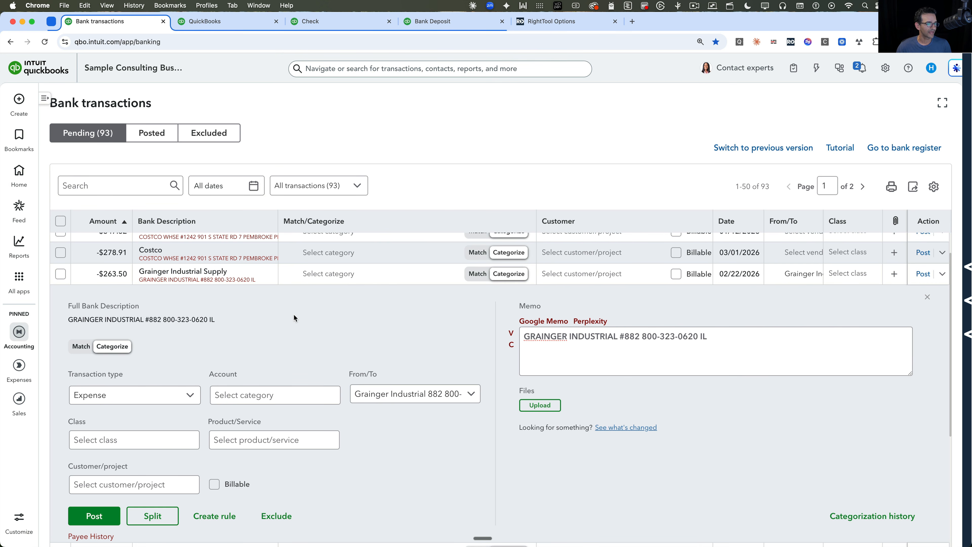
{"action": "left_click", "coordinate": [216, 280]}
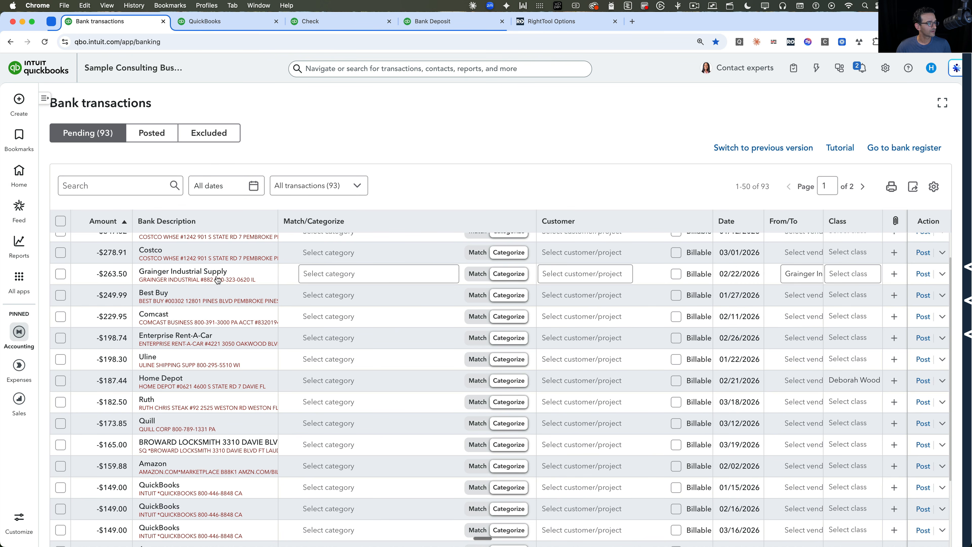
Step: Create the vendor Enterprise Rent-a-car for the 02/26/2026 transaction from only the ENTERPRISE RENT-A-CAR part of its memo, using RightTool's V link
{"action": "left_click", "coordinate": [212, 338]}
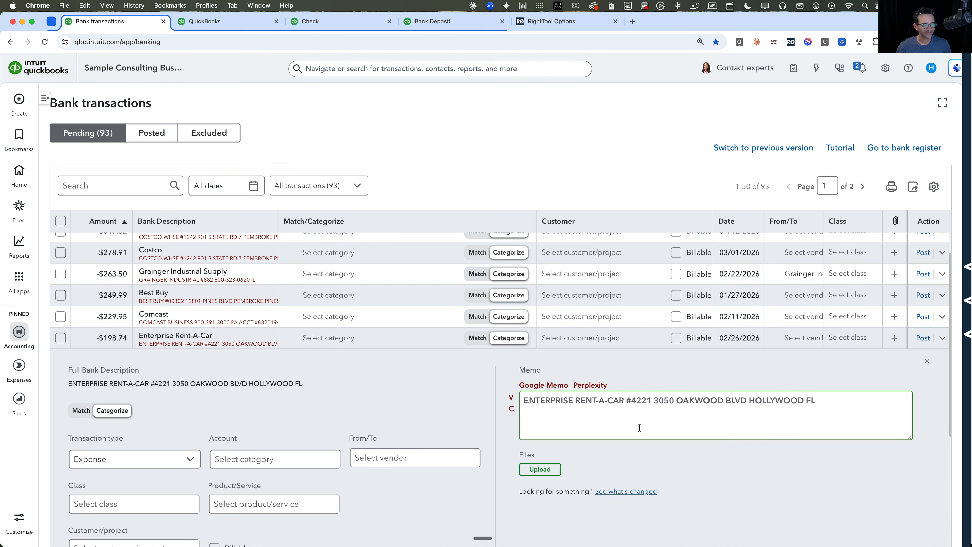
{"action": "left_click_drag", "start_coordinate": [624, 401], "coordinate": [528, 401]}
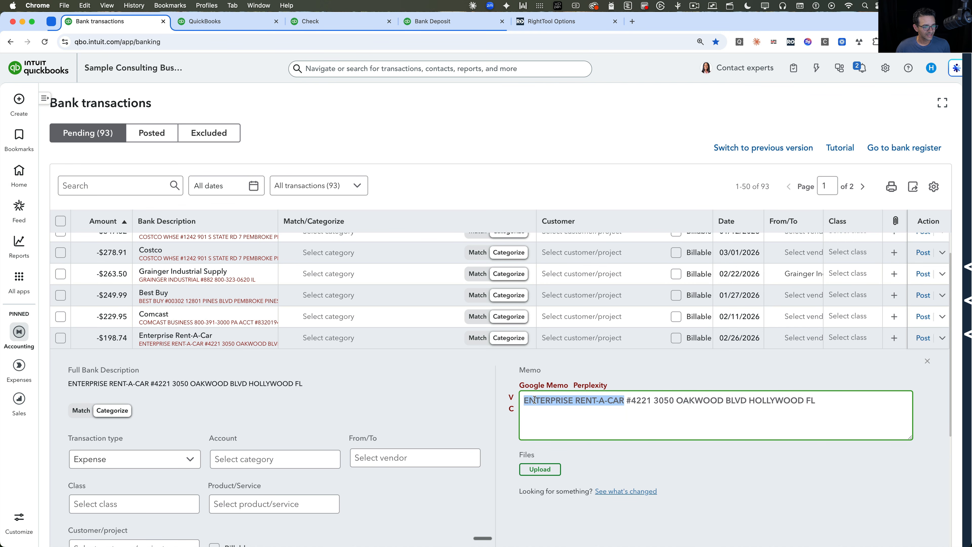
{"action": "left_click_drag", "start_coordinate": [626, 400], "coordinate": [861, 396]}
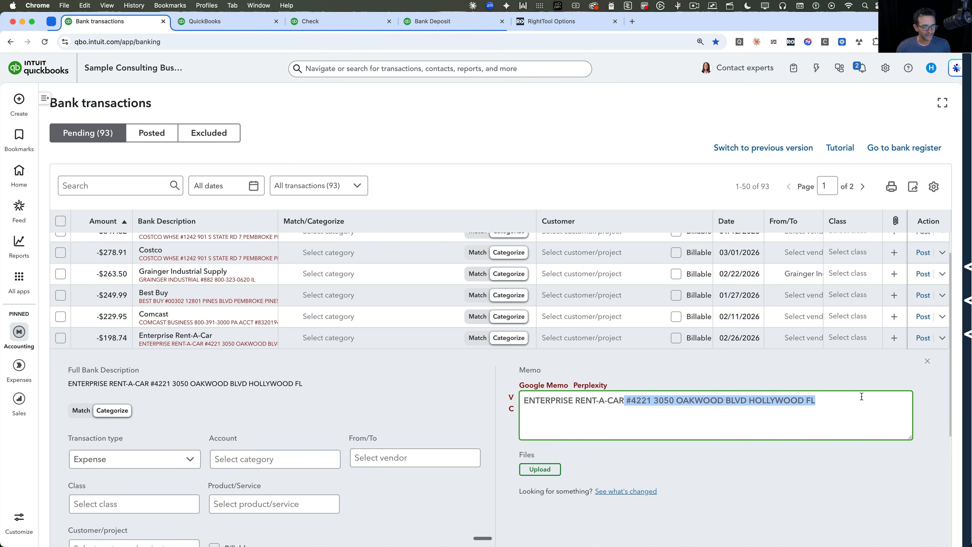
{"action": "left_click", "coordinate": [802, 415]}
{"action": "left_click_drag", "start_coordinate": [623, 401], "coordinate": [520, 405]}
{"action": "left_click_drag", "start_coordinate": [623, 399], "coordinate": [535, 401]}
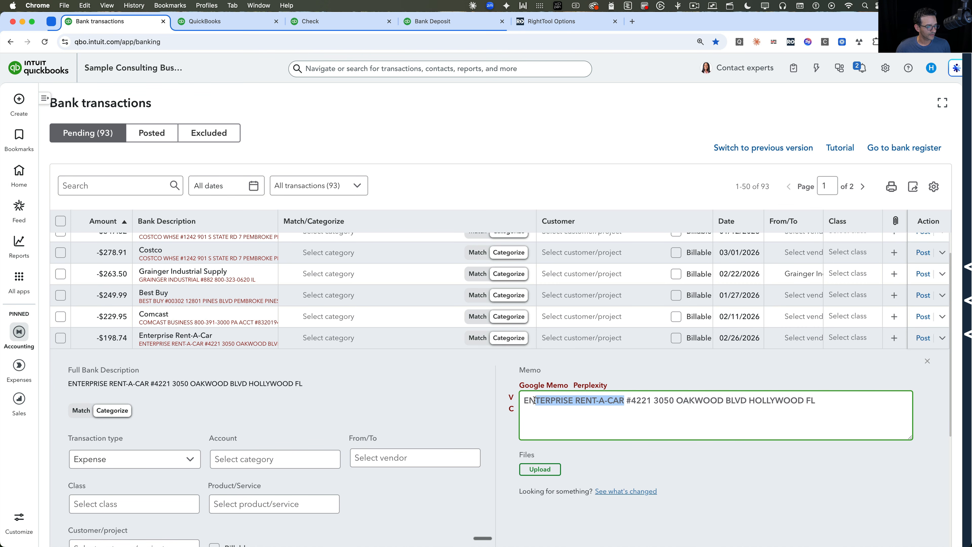
{"action": "left_click", "coordinate": [511, 398]}
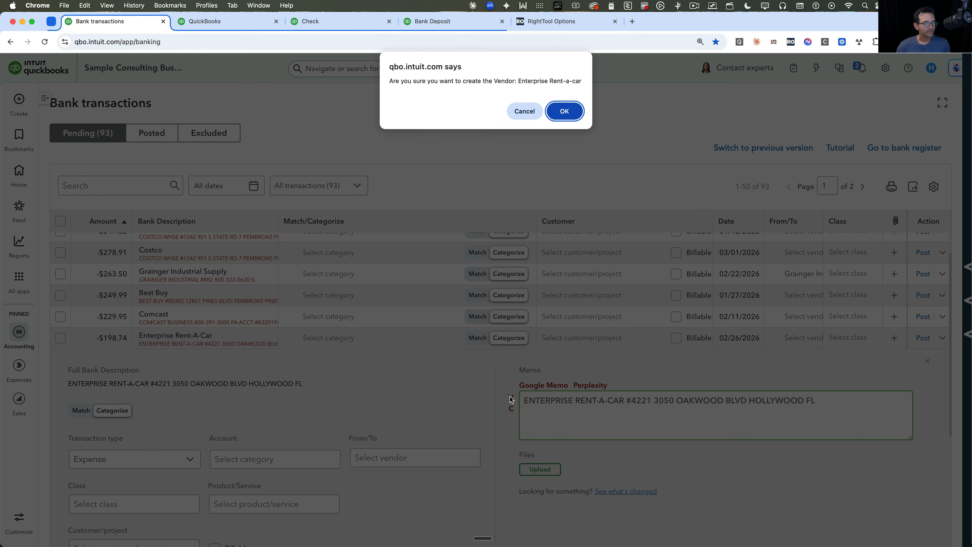
{"action": "left_click", "coordinate": [574, 111]}
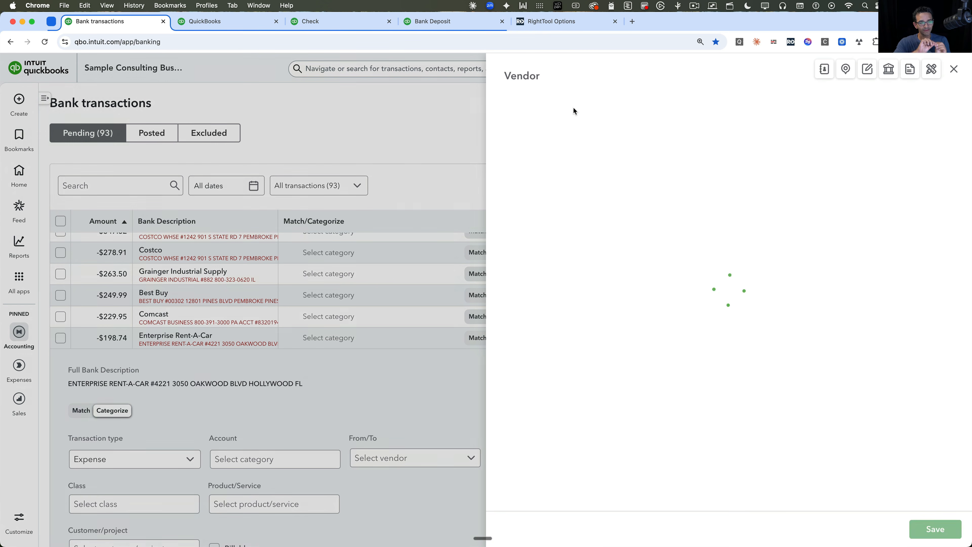
{"action": "left_click", "coordinate": [574, 111]}
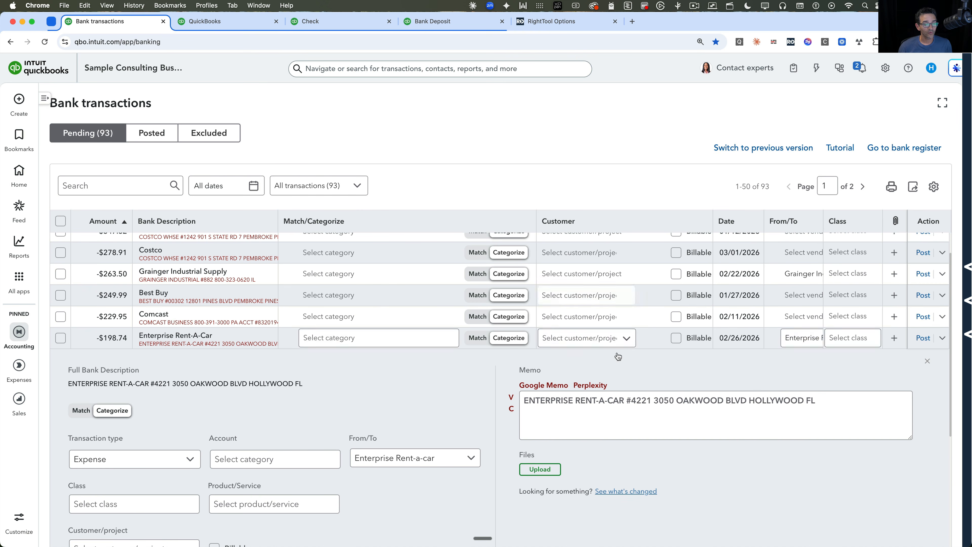
Step: Search Google for only the ENTERPRISE RENT-A-CAR part of the memo using RightTool's Google Memo link, and close the results popup
{"action": "left_click_drag", "start_coordinate": [625, 400], "coordinate": [525, 401]}
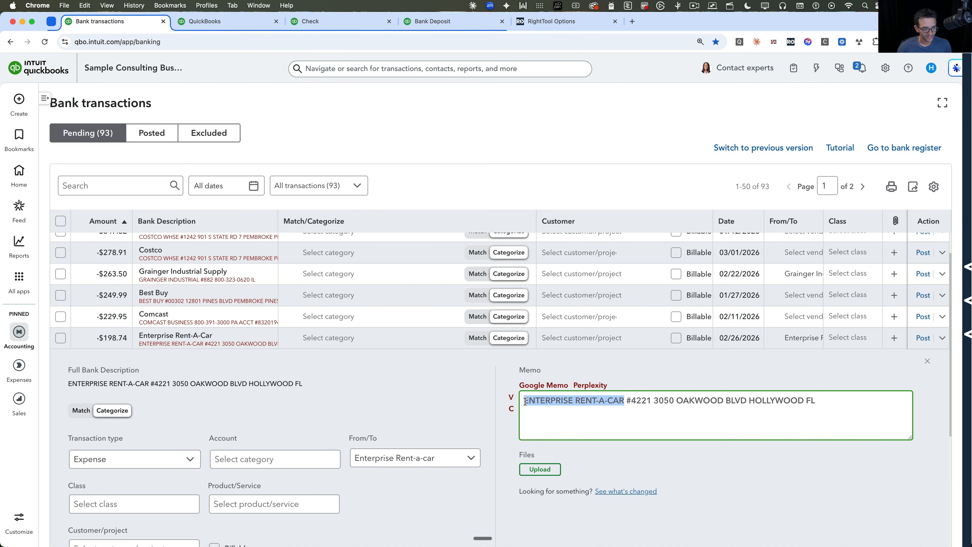
{"action": "scroll", "coordinate": [546, 383], "scroll_direction": "up", "scroll_amount": 3}
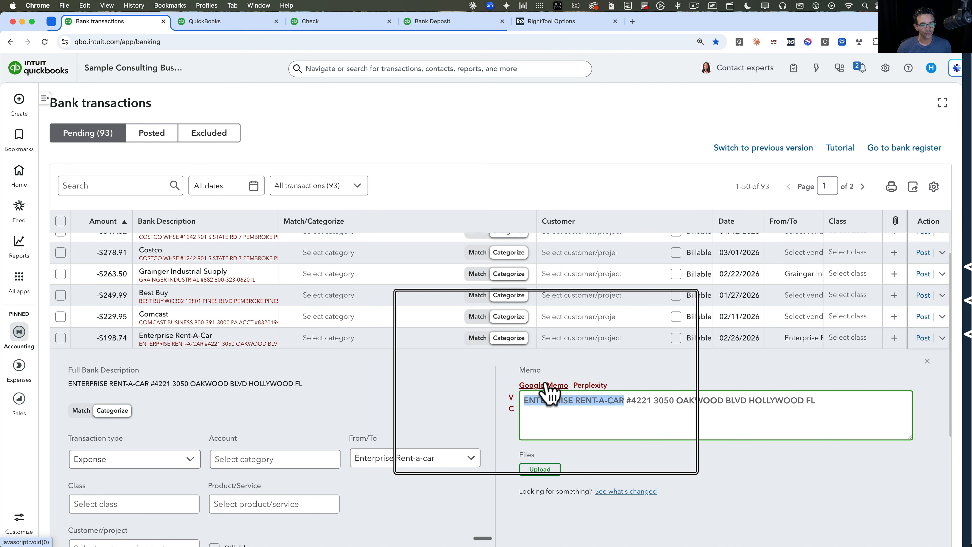
{"action": "scroll", "coordinate": [547, 384], "scroll_direction": "down", "scroll_amount": 3}
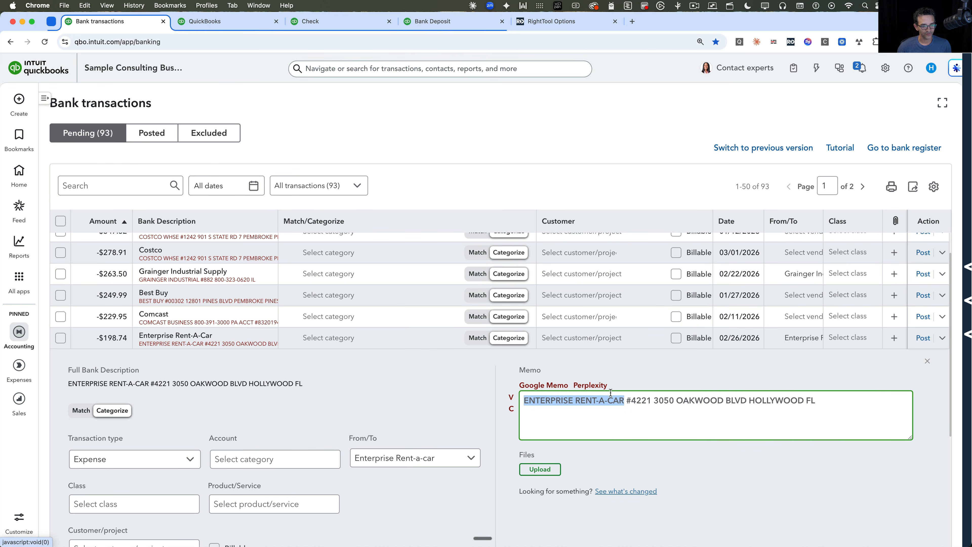
{"action": "left_click", "coordinate": [551, 386]}
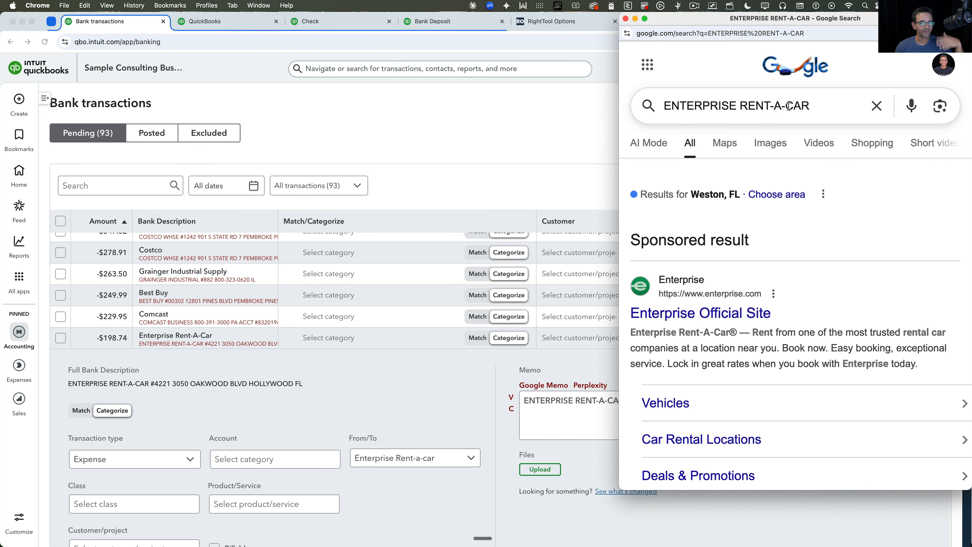
{"action": "left_click", "coordinate": [626, 19]}
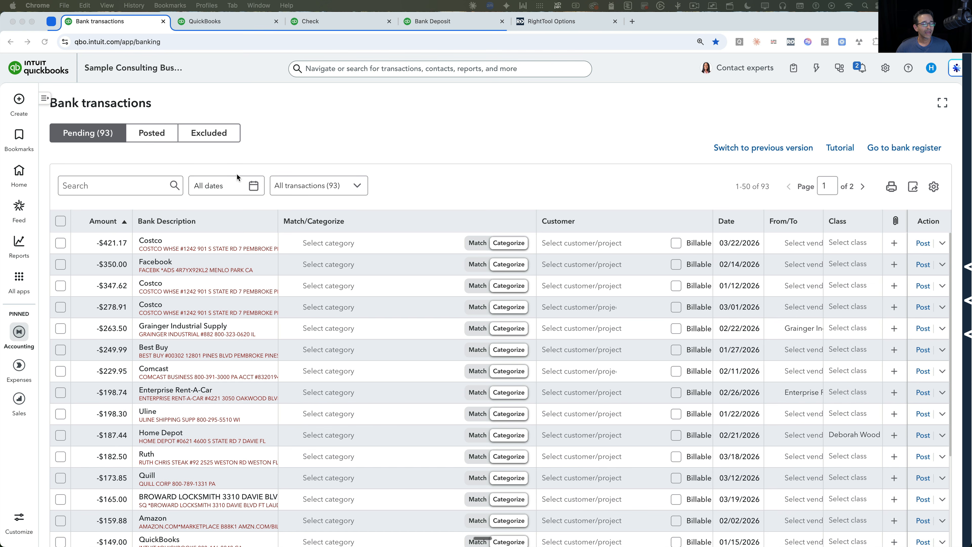
Step: Expand the 03/22/2026 Costco transaction and set its From/To vendor to Costco
{"action": "left_click", "coordinate": [148, 250]}
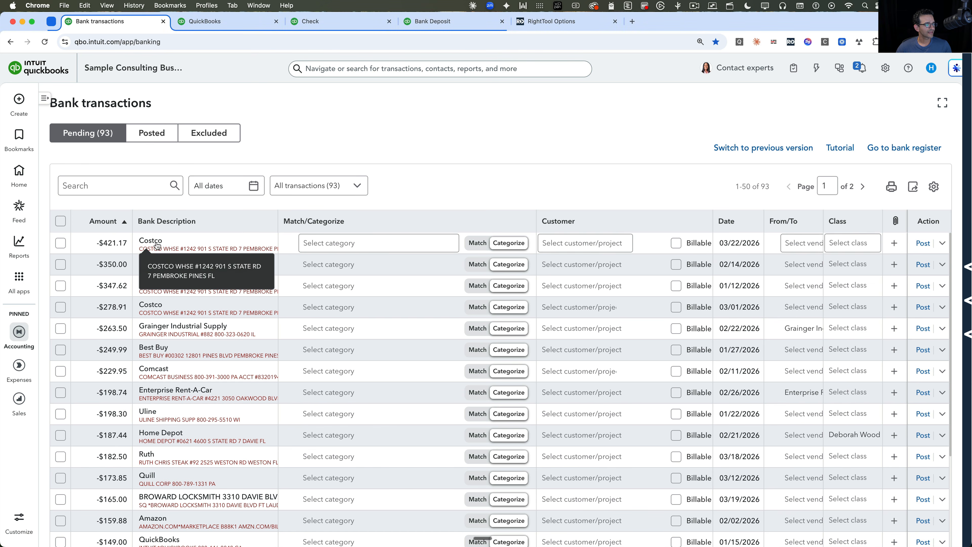
{"action": "left_click", "coordinate": [411, 368]}
{"action": "type", "text": "c"}
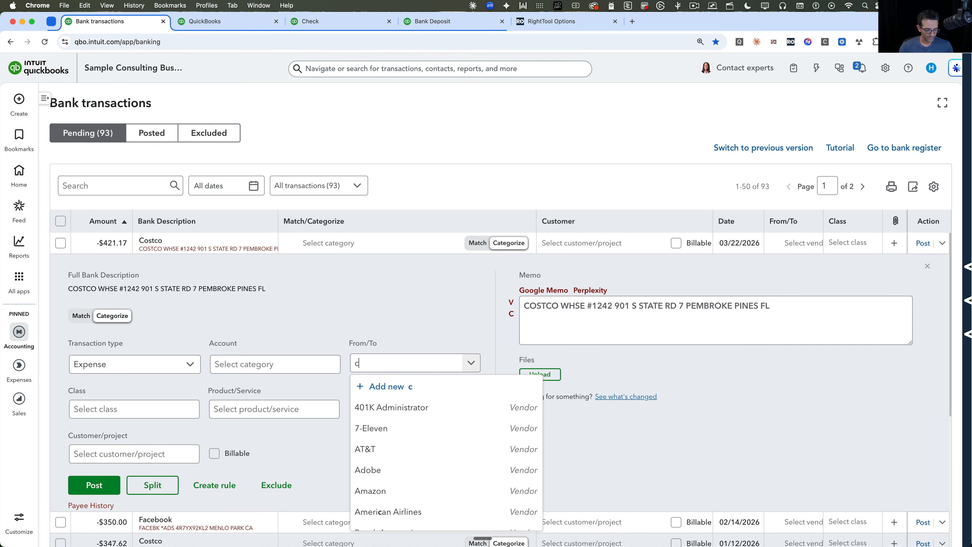
{"action": "type", "text": "ost"}
{"action": "left_click", "coordinate": [379, 408]}
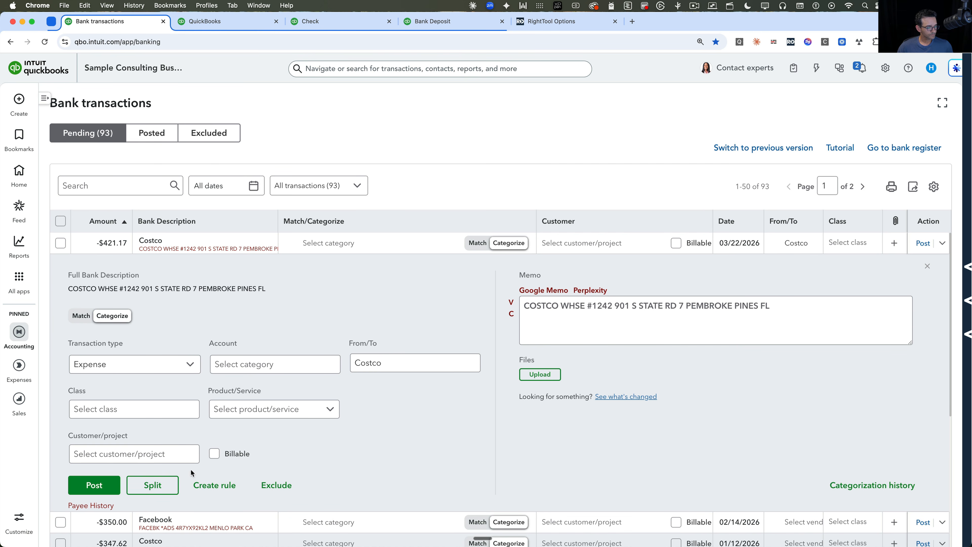
Step: Open the Costco vendor's transaction report with RightTool's Payee History link, then close the report
{"action": "key", "text": "alt+super+8"}
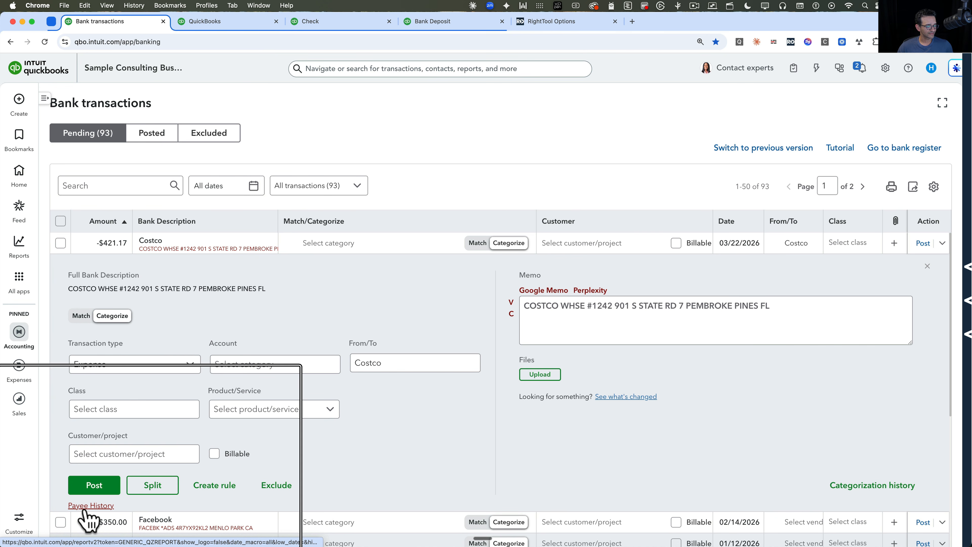
{"action": "key", "text": "alt+super+8"}
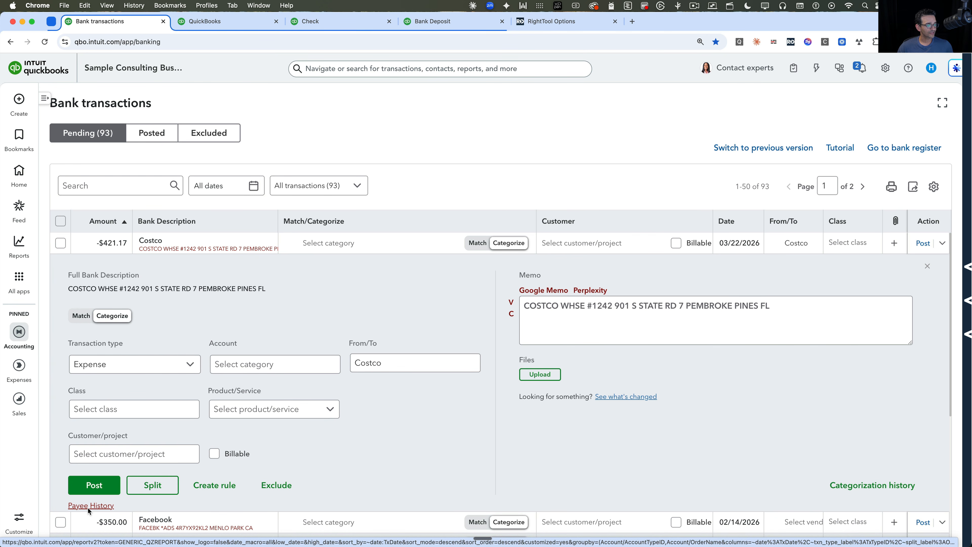
{"action": "left_click", "coordinate": [88, 506]}
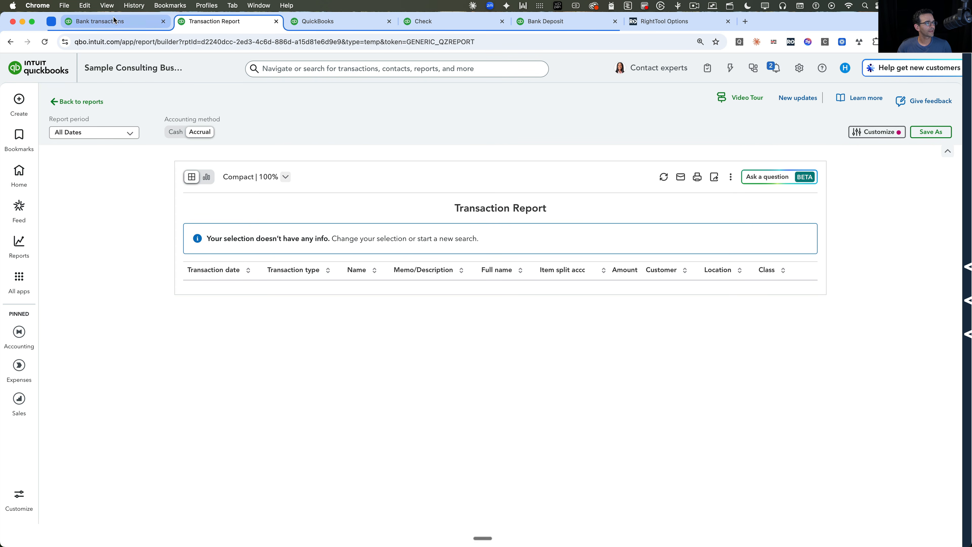
{"action": "key", "text": "super+w"}
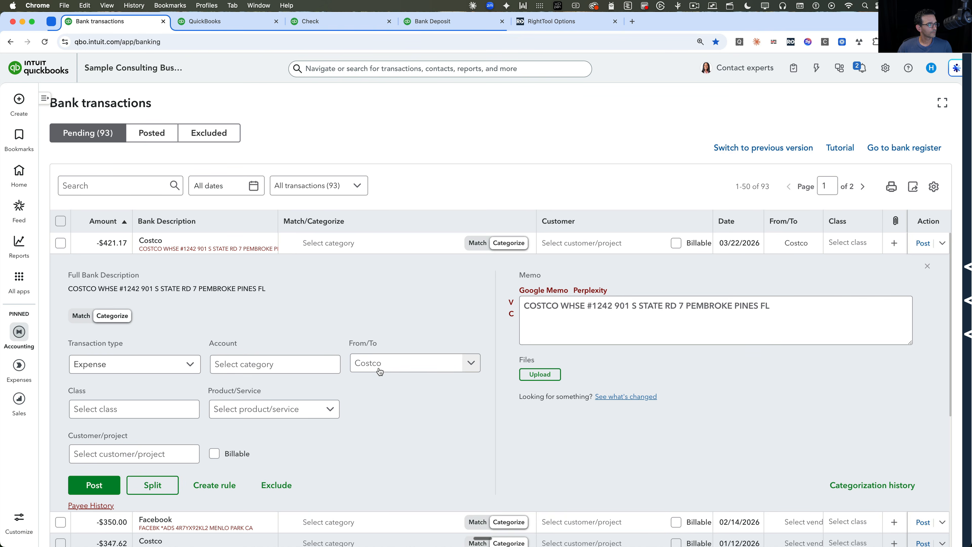
Step: Set the 03/22/2026 Costco transaction's From/To vendor to Adobe, open Adobe's Payee History report, and return to Bank transactions
{"action": "left_click", "coordinate": [391, 365]}
{"action": "type", "text": "adobe"}
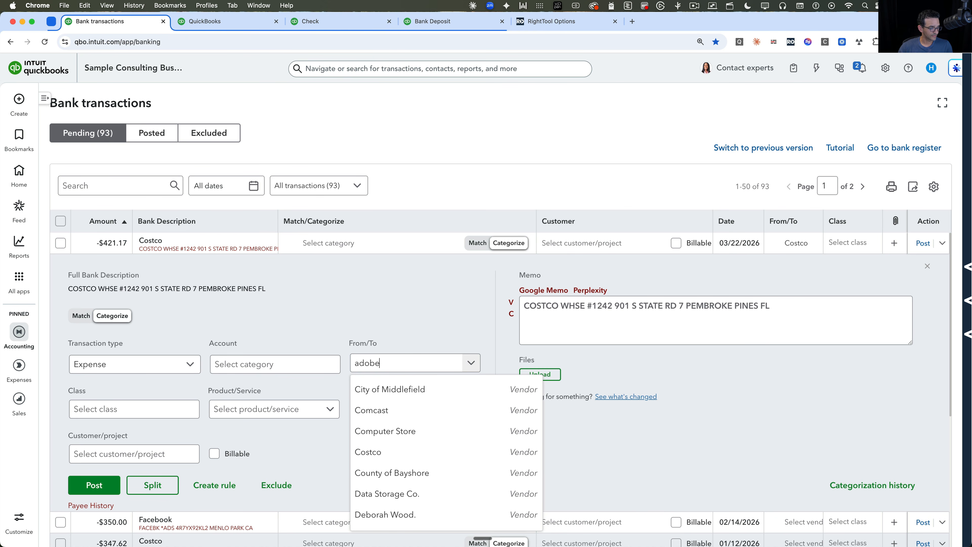
{"action": "left_click", "coordinate": [373, 407]}
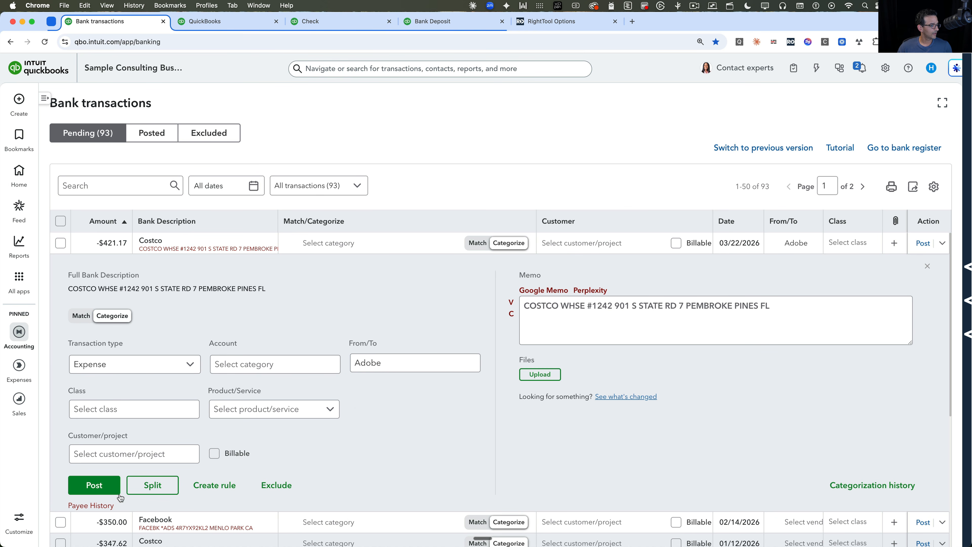
{"action": "left_click", "coordinate": [91, 505]}
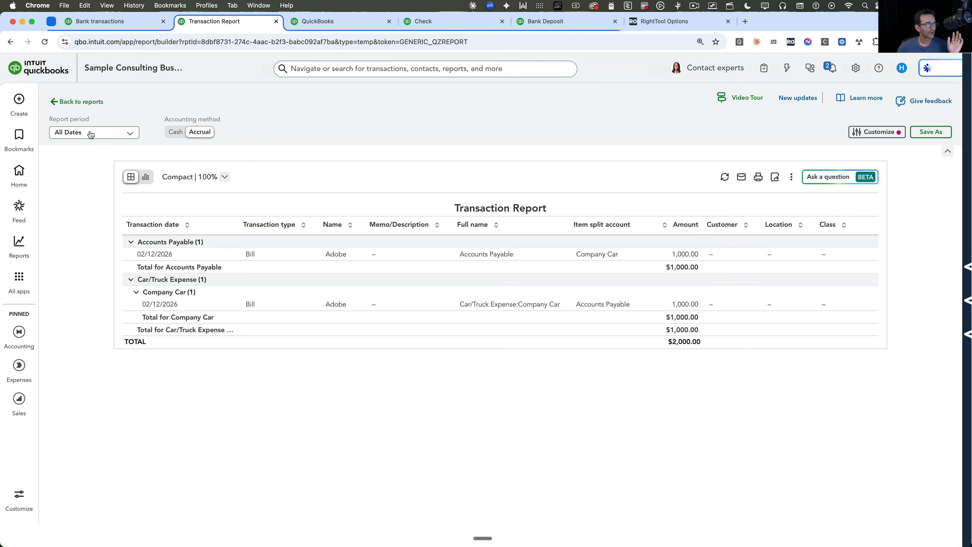
{"action": "left_click", "coordinate": [116, 25]}
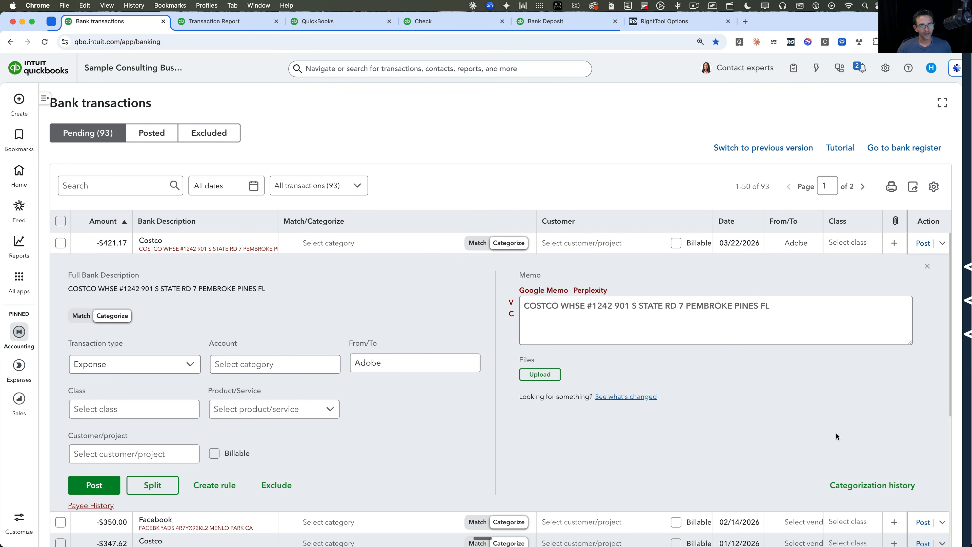
Step: View Adobe's categorization history with the Car/Truck Expense:Company Car details, compare it with the Payee History report, and close the history
{"action": "left_click", "coordinate": [892, 491]}
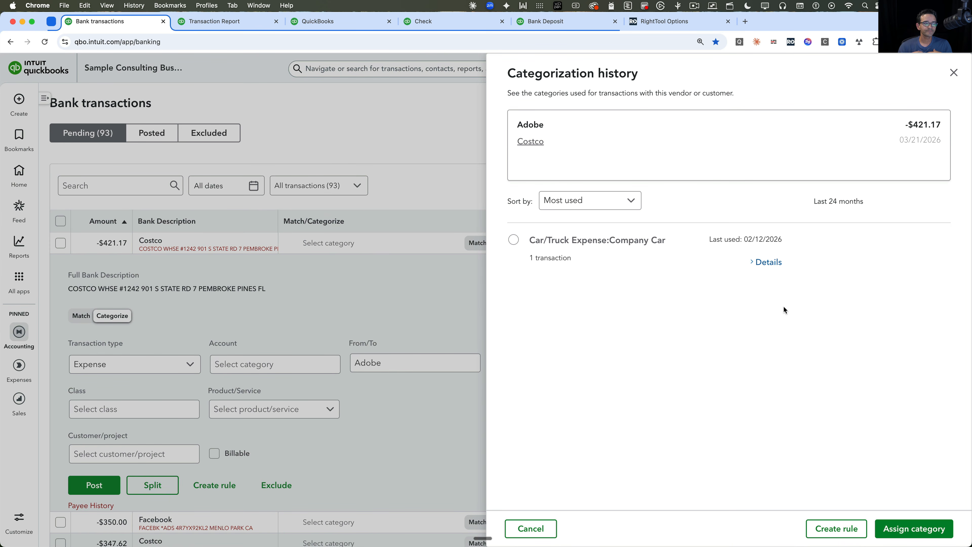
{"action": "left_click", "coordinate": [767, 262]}
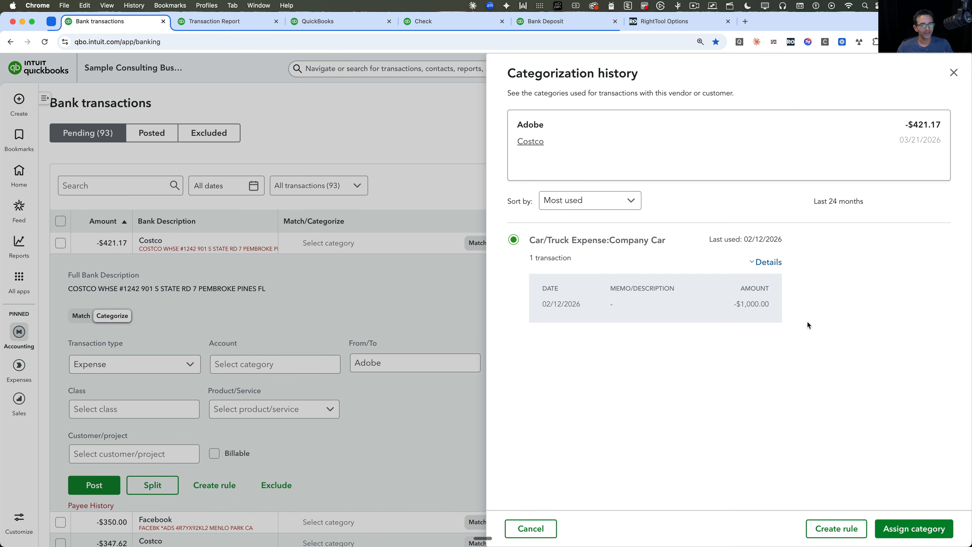
{"action": "left_click", "coordinate": [928, 532]}
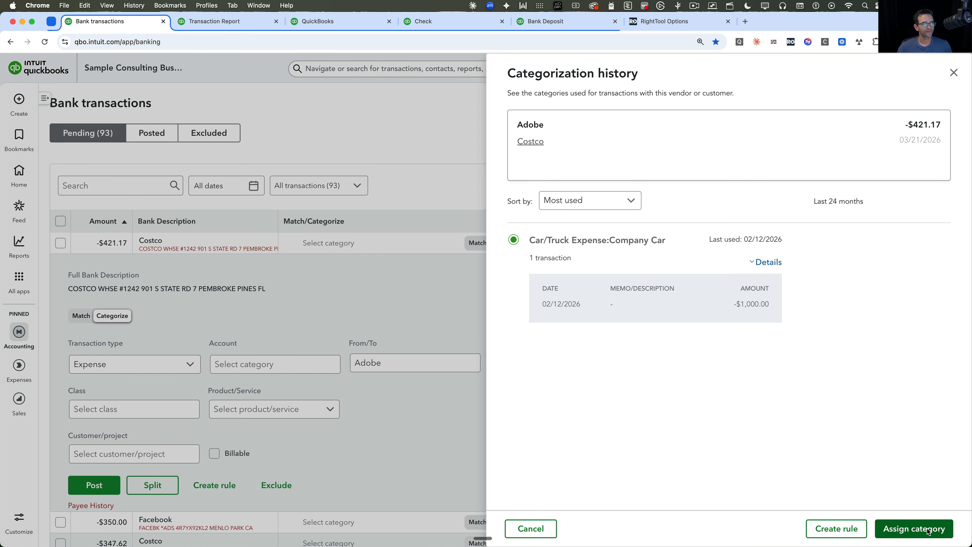
{"action": "left_click", "coordinate": [210, 23]}
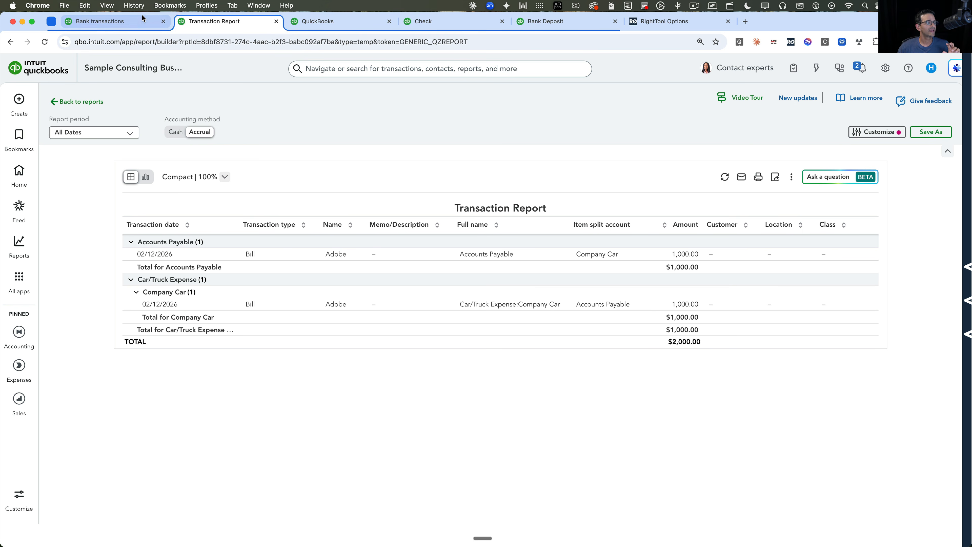
{"action": "left_click", "coordinate": [135, 20]}
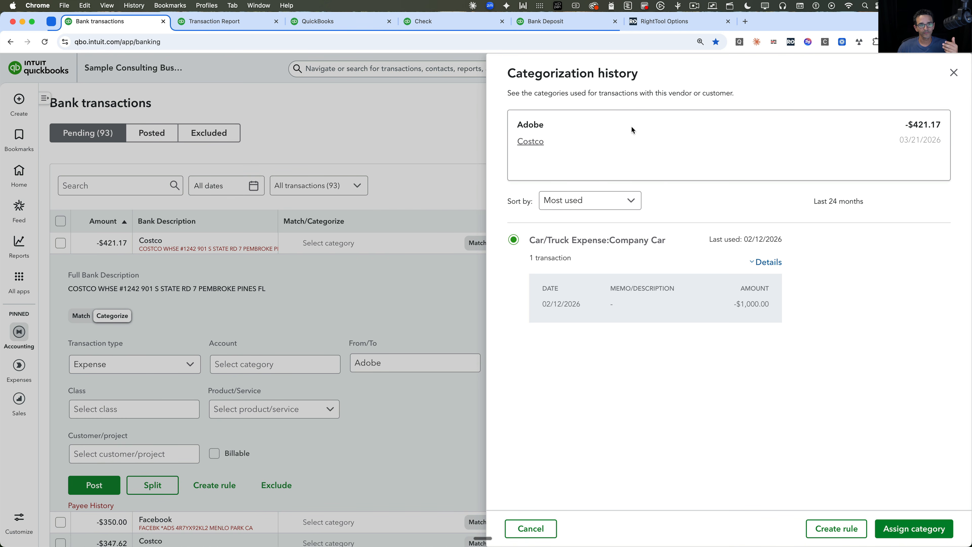
{"action": "left_click", "coordinate": [953, 72]}
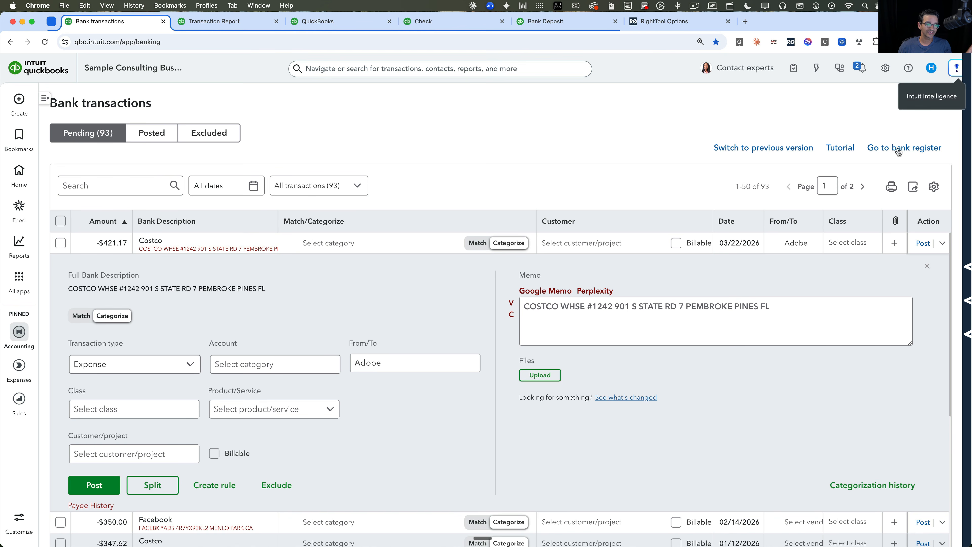
Step: Turn on Payee History Opens Detail Page in RightTool's options, save and refresh all QBO tabs, and return to Bank transactions
{"action": "left_click", "coordinate": [967, 139]}
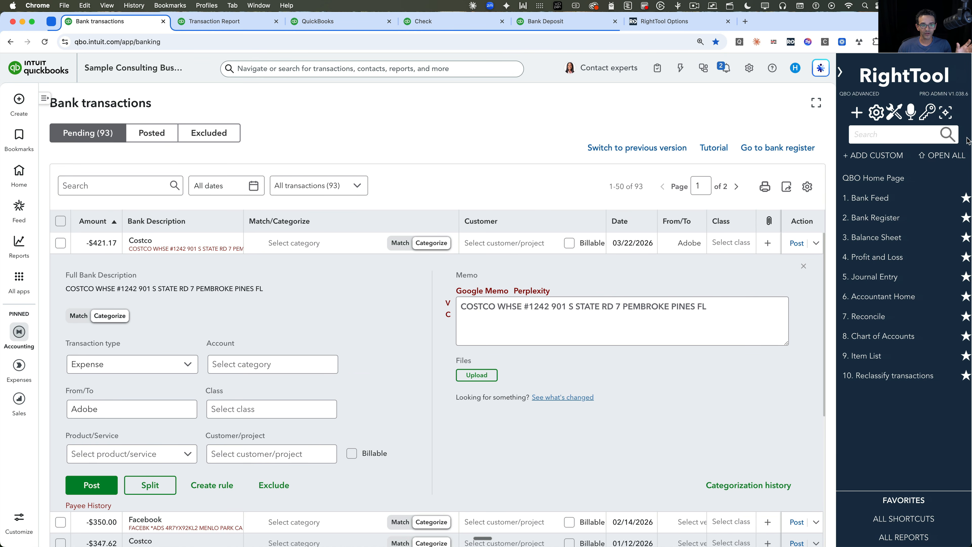
{"action": "left_click", "coordinate": [888, 111]}
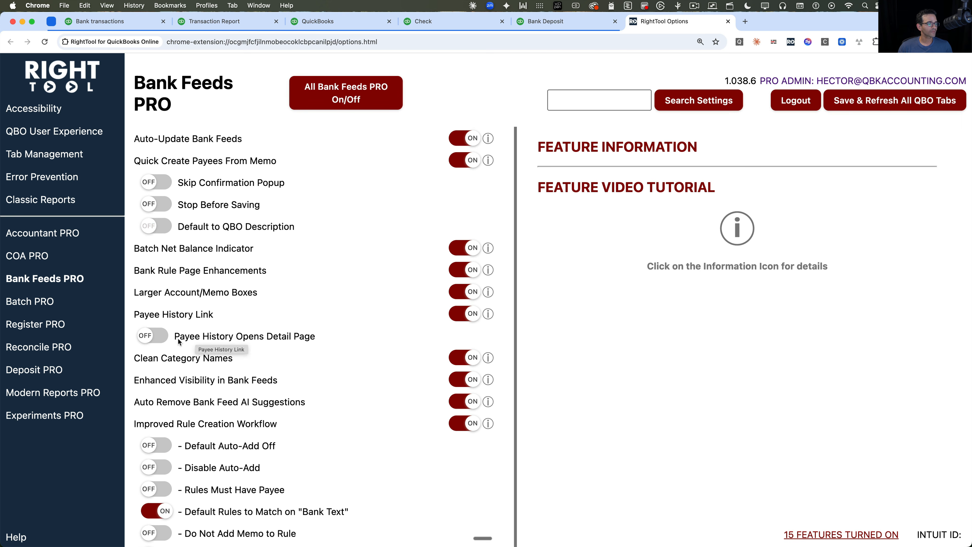
{"action": "left_click", "coordinate": [158, 337]}
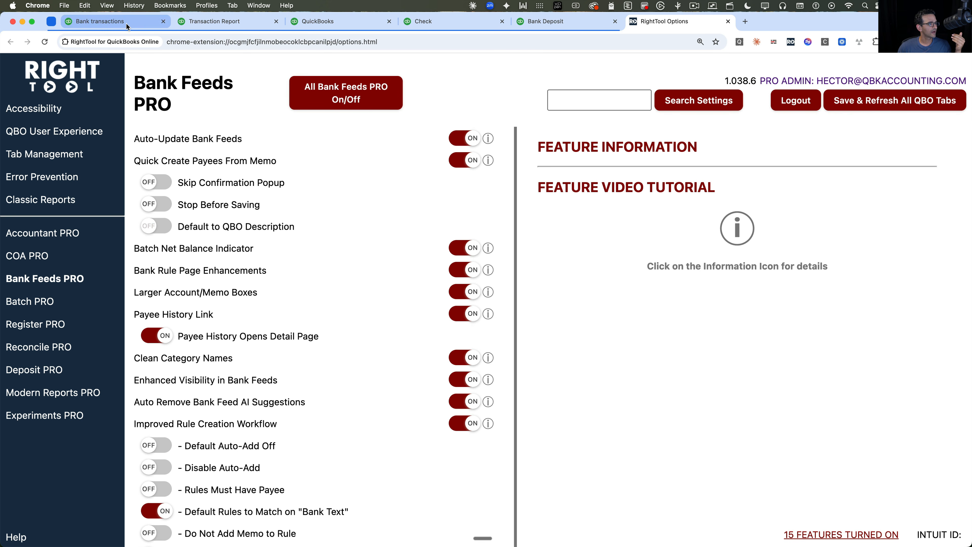
{"action": "left_click", "coordinate": [861, 104]}
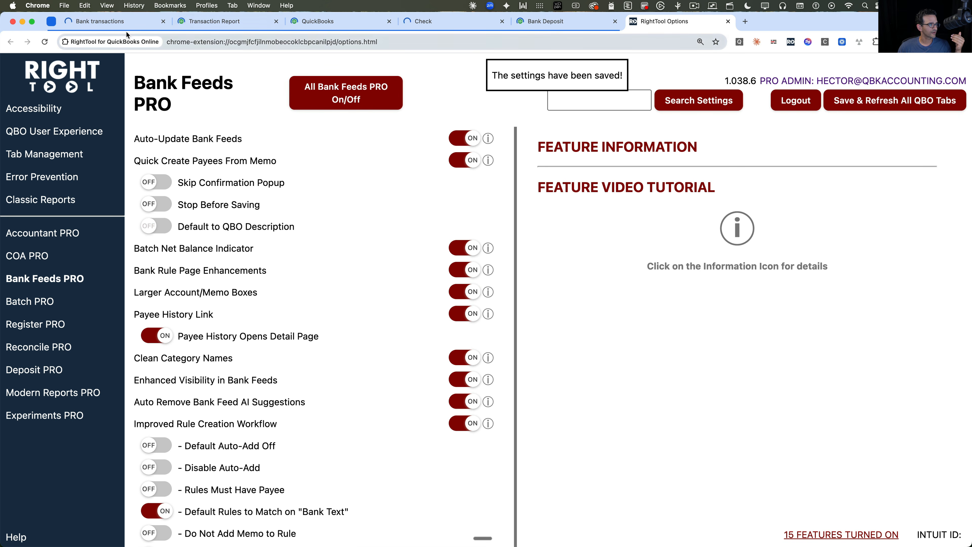
{"action": "left_click", "coordinate": [124, 25]}
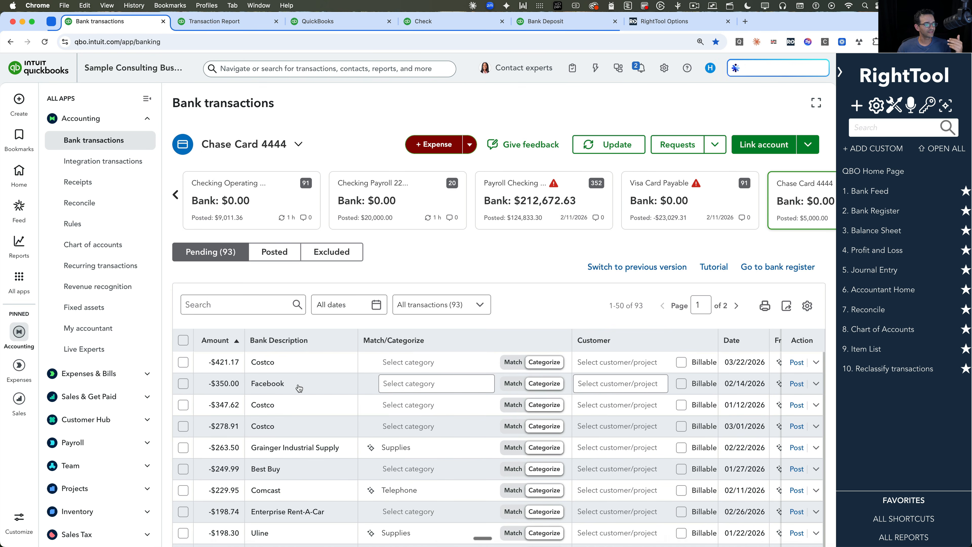
Step: Set the From/To vendor of the 03/22/2026 Costco transaction to Adobe and open Adobe's vendor detail page through Payee History
{"action": "left_click", "coordinate": [298, 362]}
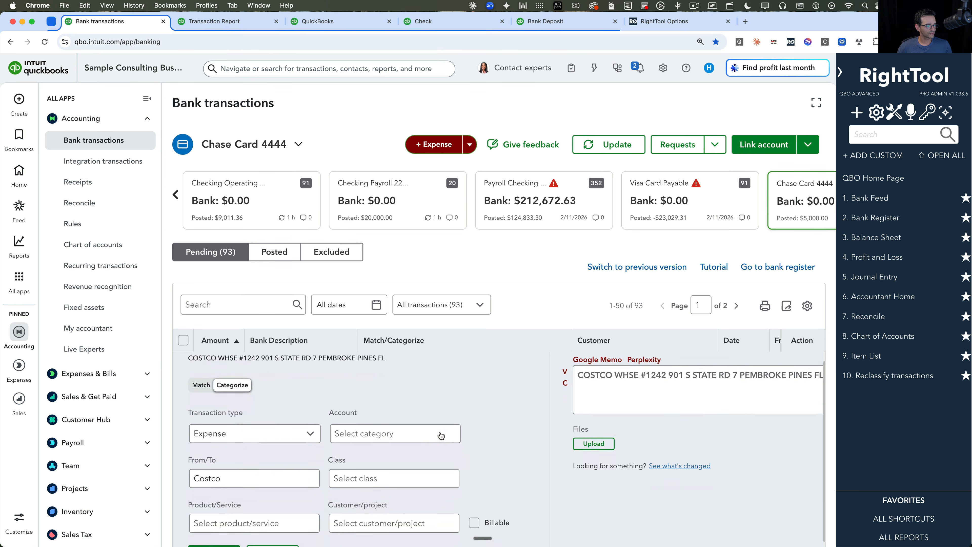
{"action": "scroll", "coordinate": [441, 435], "scroll_direction": "down", "scroll_amount": 1}
{"action": "left_click", "coordinate": [382, 391]}
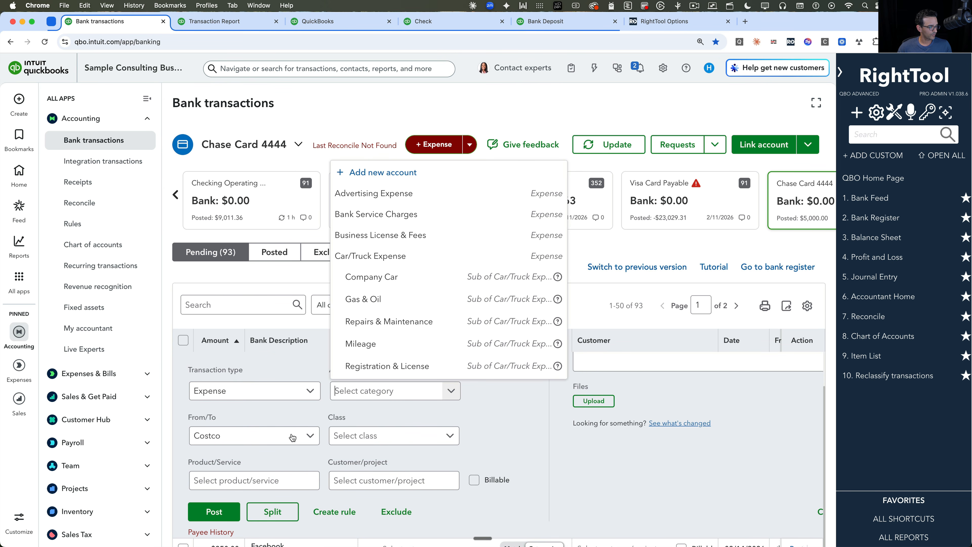
{"action": "left_click", "coordinate": [253, 435]}
{"action": "type", "text": "ad"}
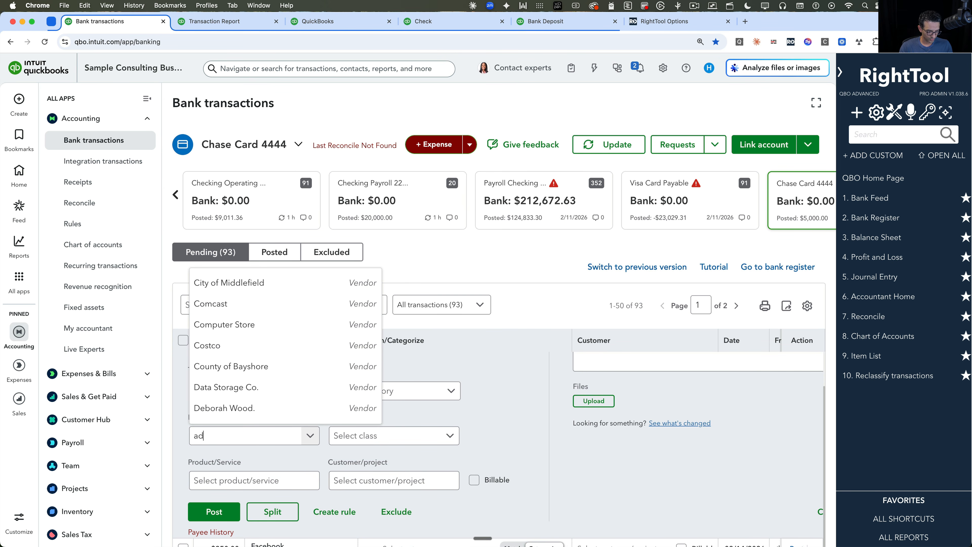
{"action": "type", "text": "obe"}
{"action": "key", "text": "Return"}
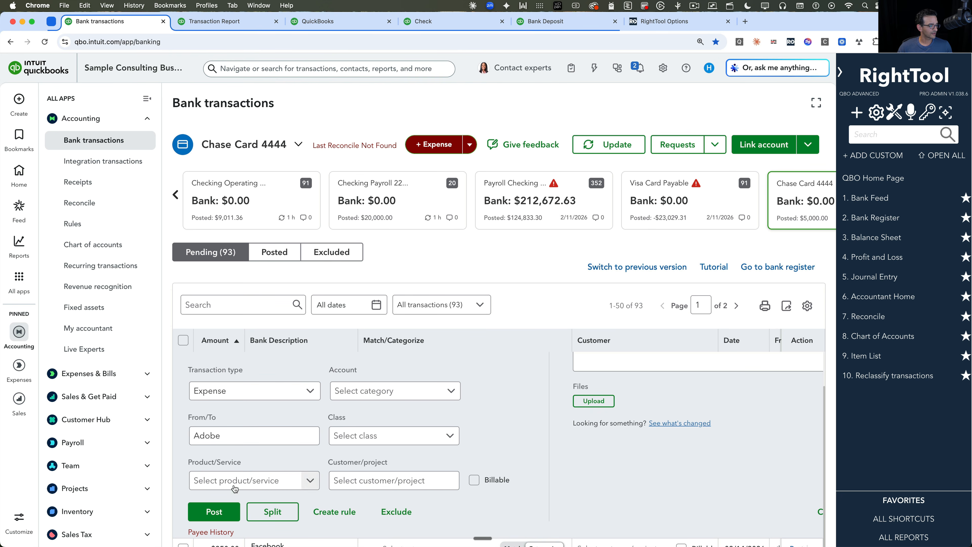
{"action": "left_click", "coordinate": [209, 531]}
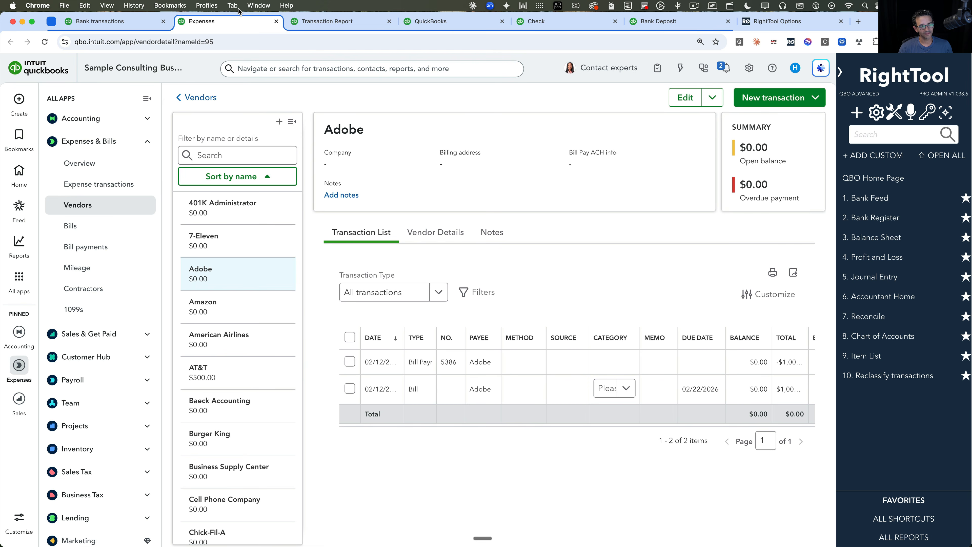
Step: Check the Adobe vendor's edit form without changing it, then merge the Adobe contact into the AT&T vendor
{"action": "left_click", "coordinate": [675, 100]}
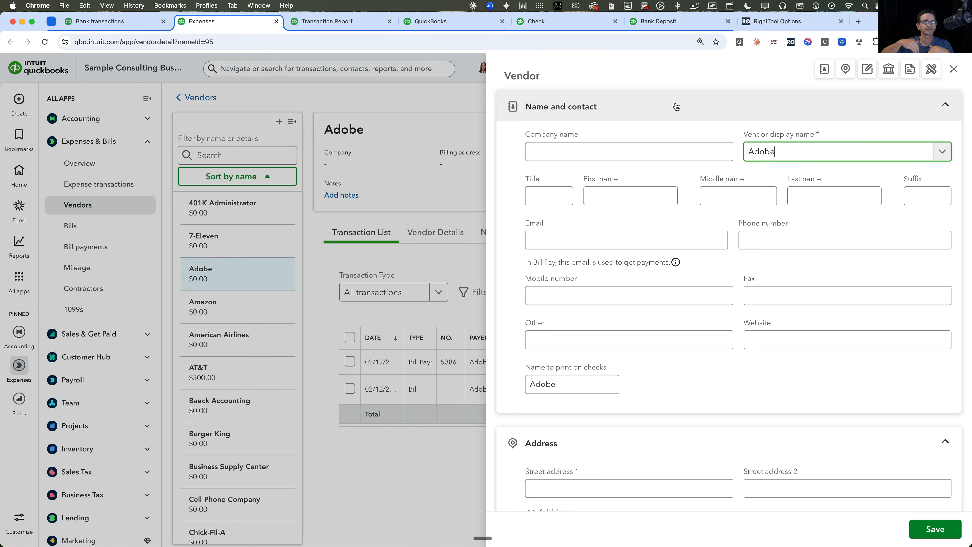
{"action": "left_click", "coordinate": [953, 69]}
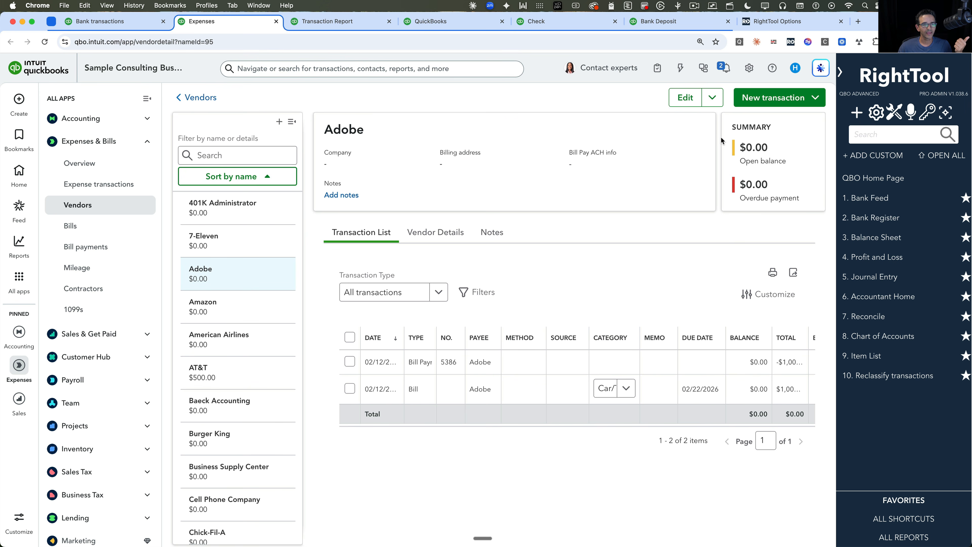
{"action": "left_click", "coordinate": [715, 96]}
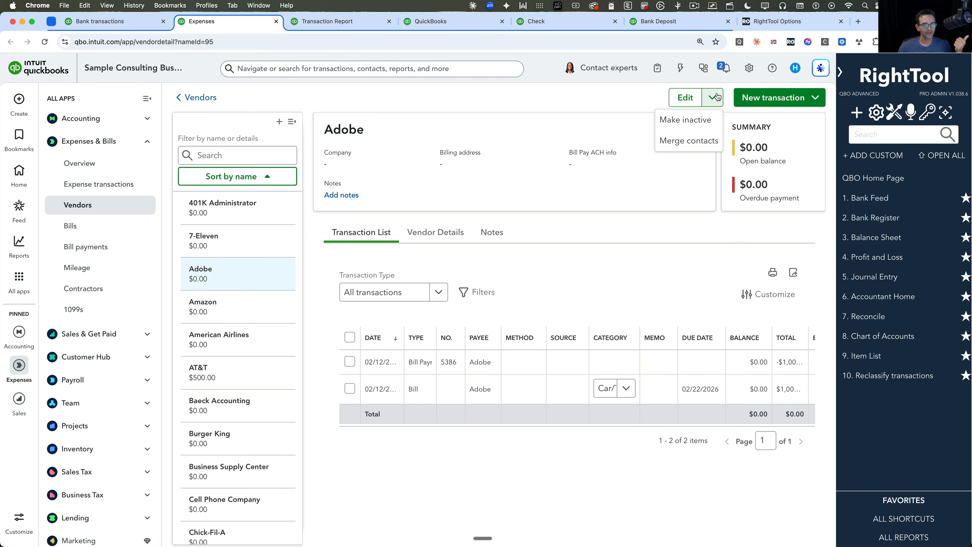
{"action": "left_click", "coordinate": [689, 141]}
{"action": "left_click", "coordinate": [531, 343]}
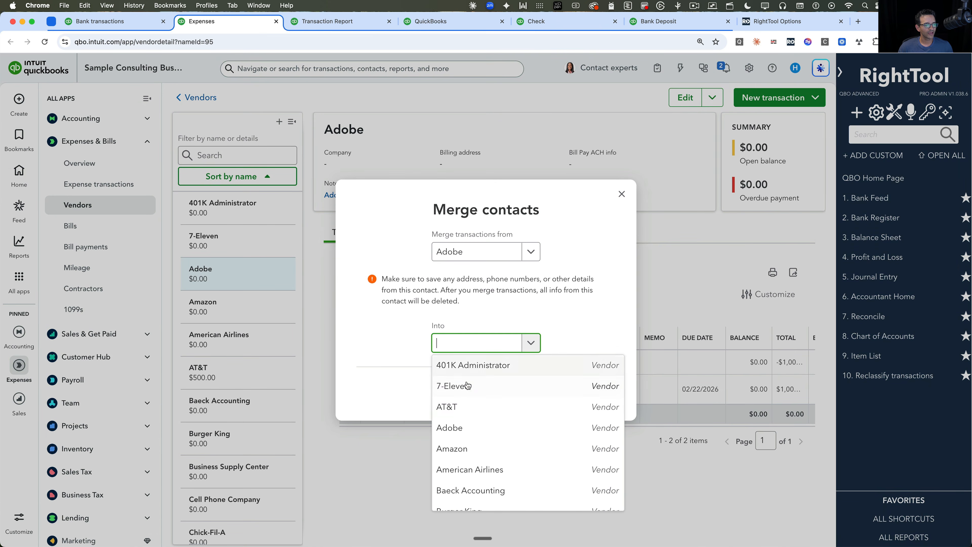
{"action": "left_click", "coordinate": [462, 404]}
{"action": "left_click", "coordinate": [591, 389]}
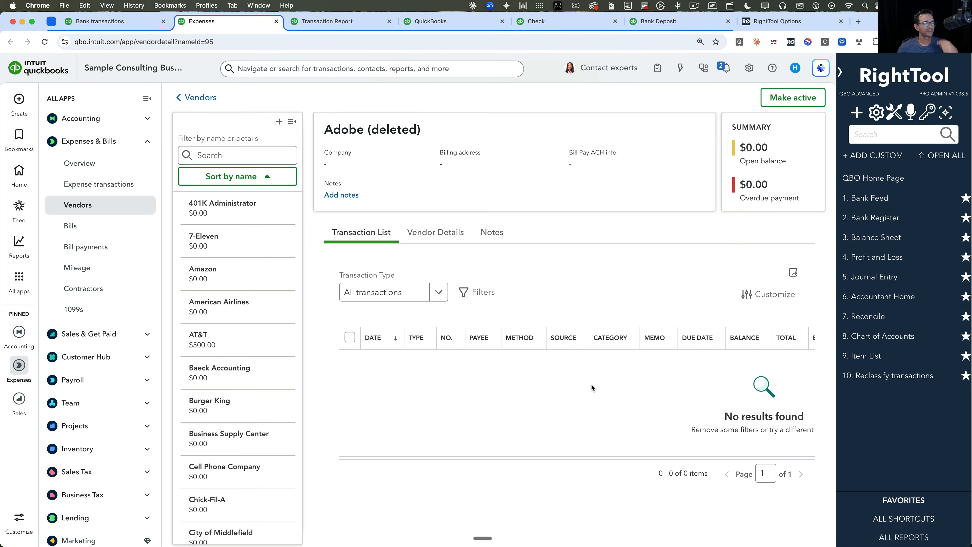
Step: Return to Bank transactions, reload the page, and collapse the RightTool sidebar and the All Apps navigation
{"action": "left_click", "coordinate": [123, 20]}
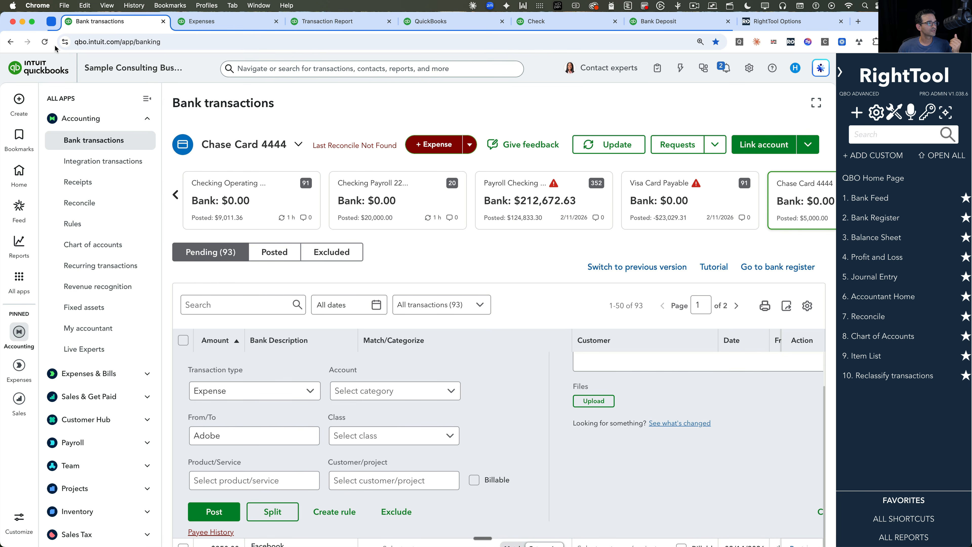
{"action": "left_click", "coordinate": [45, 42]}
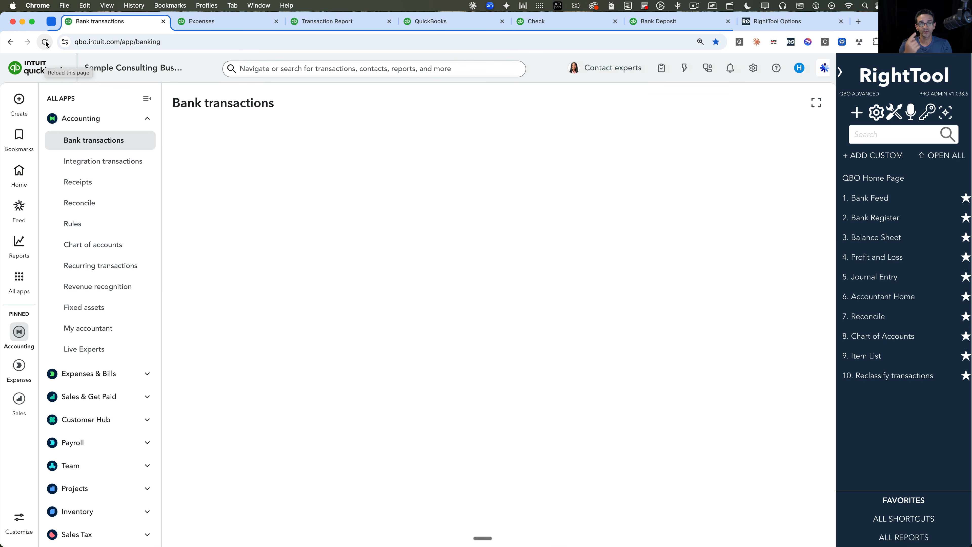
{"action": "type", "text": "Fi"}
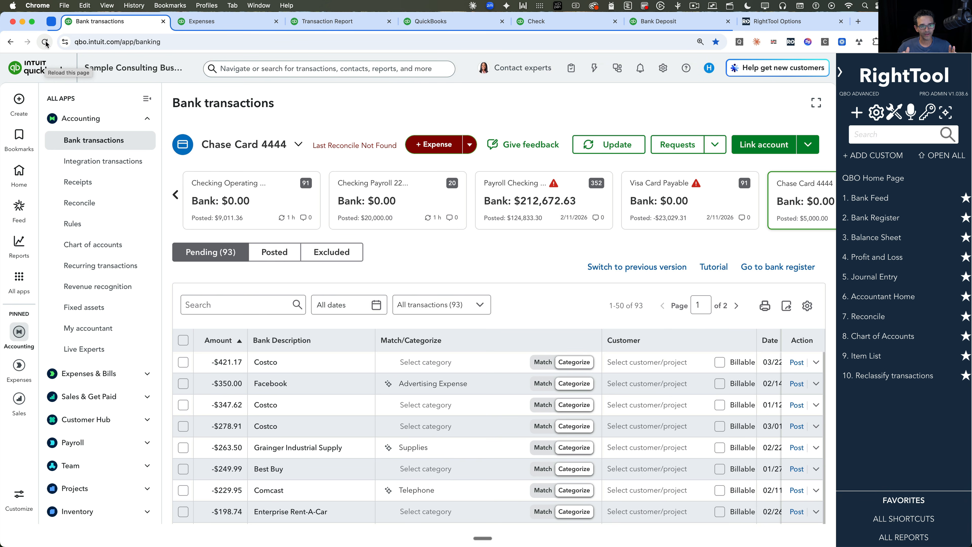
{"action": "left_click", "coordinate": [842, 71]}
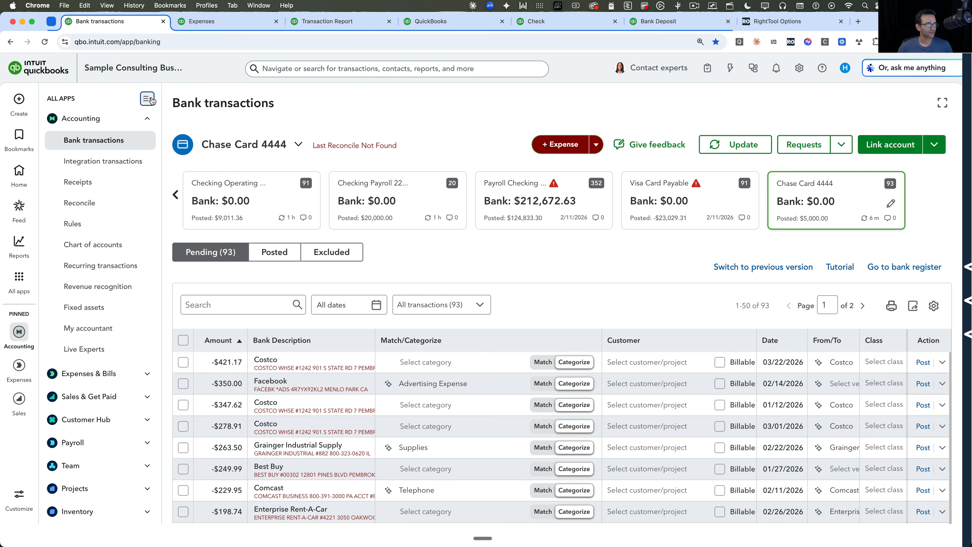
{"action": "left_click", "coordinate": [147, 98]}
Step: Turn off Improved Rule Creation Workflow in RightTool's Bank Feeds PRO options, then save and refresh all QBO tabs, allowing the Check page to reload
{"action": "left_click", "coordinate": [967, 101]}
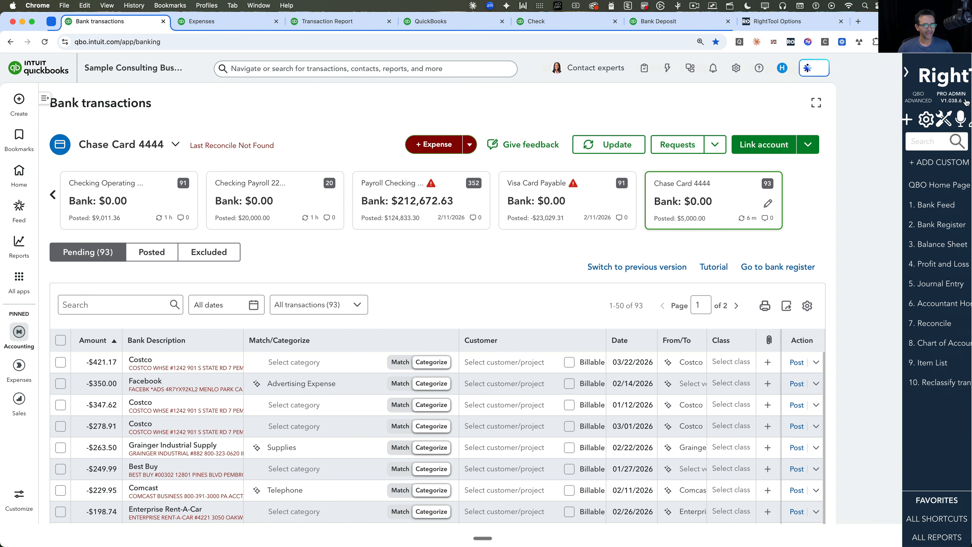
{"action": "left_click", "coordinate": [894, 119]}
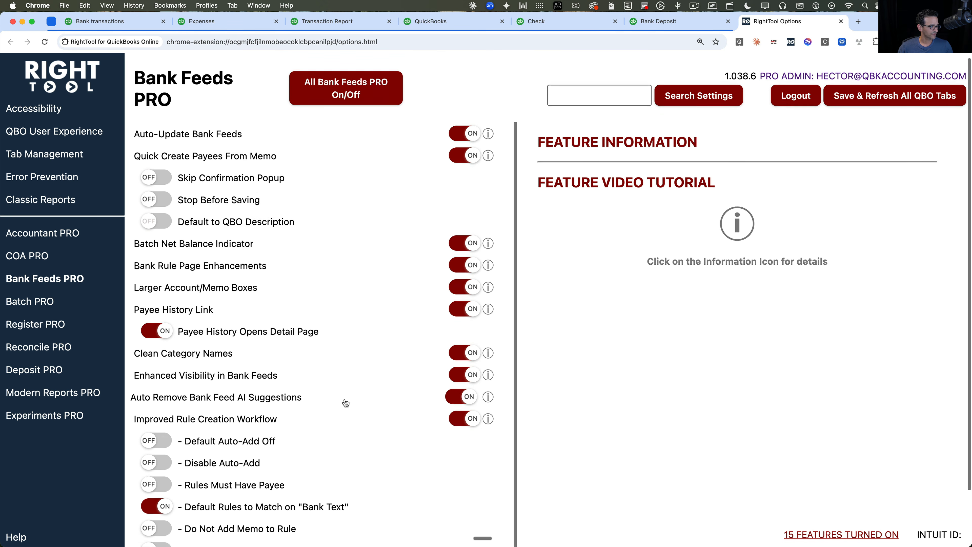
{"action": "scroll", "coordinate": [375, 387], "scroll_direction": "down", "scroll_amount": 2}
{"action": "left_click", "coordinate": [474, 375]}
{"action": "scroll", "coordinate": [410, 383], "scroll_direction": "up", "scroll_amount": 2}
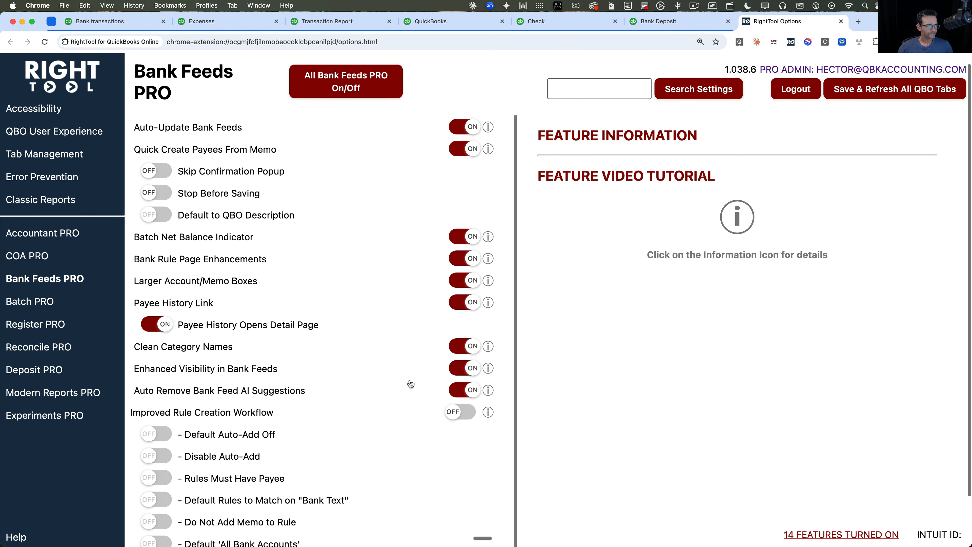
{"action": "left_click", "coordinate": [865, 101]}
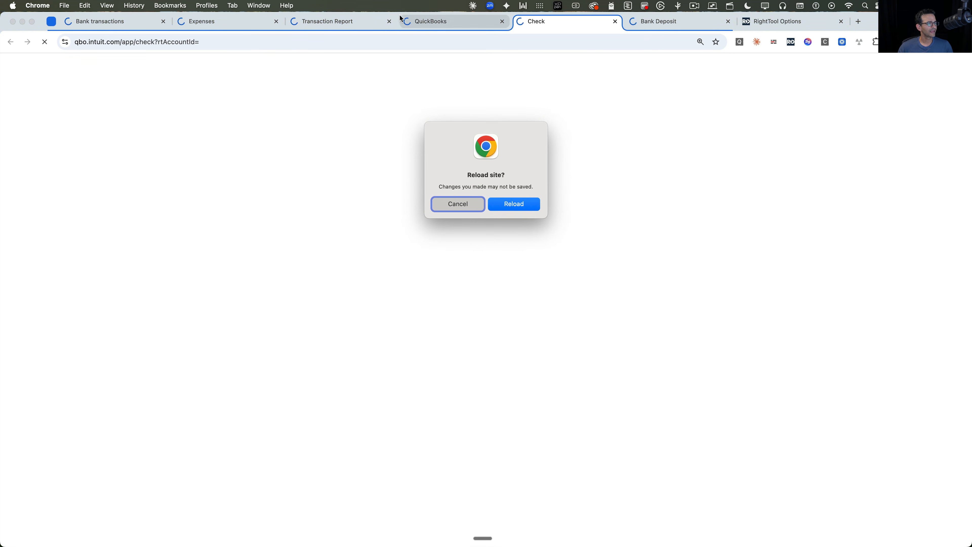
{"action": "left_click", "coordinate": [521, 205]}
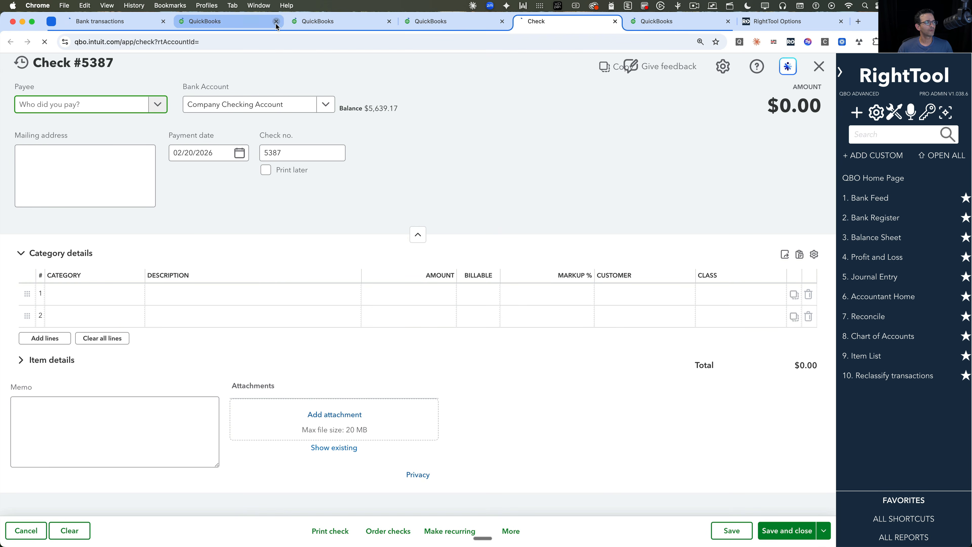
Step: Close the Expenses, Transaction Report, QuickBooks, Check and Bank Deposit tabs, keeping Bank transactions and RightTool Options open
{"action": "left_click", "coordinate": [276, 21]}
{"action": "left_click", "coordinate": [276, 22]}
{"action": "left_click", "coordinate": [276, 22]}
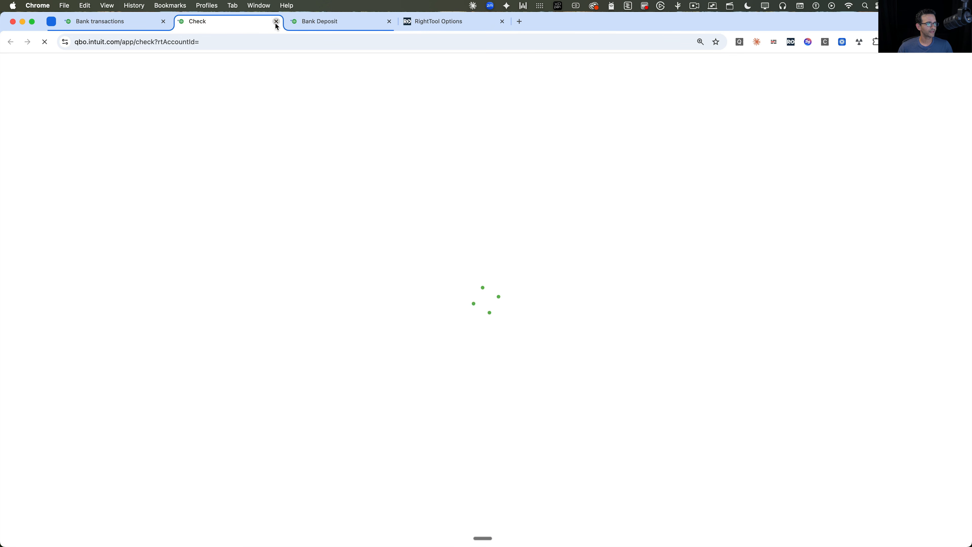
{"action": "left_click", "coordinate": [140, 23]}
{"action": "left_click", "coordinate": [389, 22]}
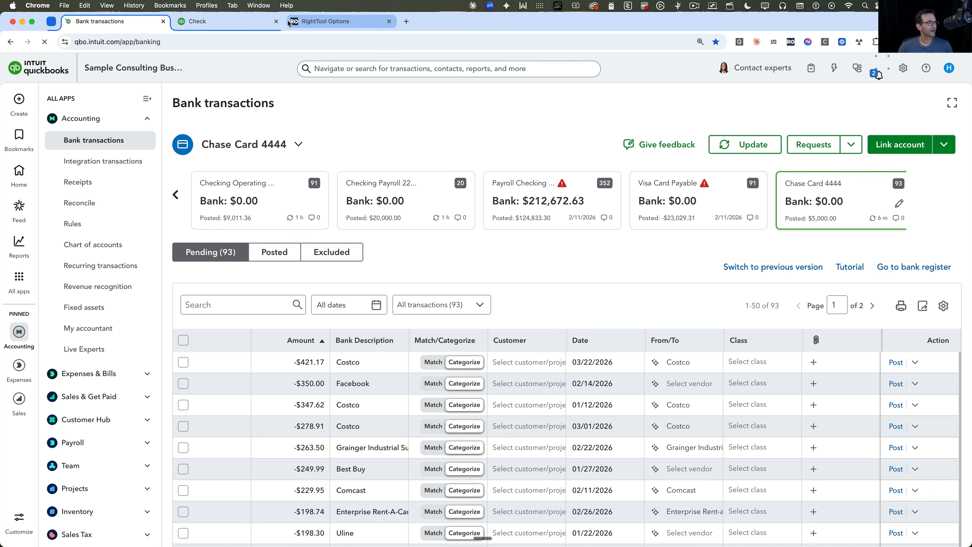
{"action": "left_click", "coordinate": [276, 21]}
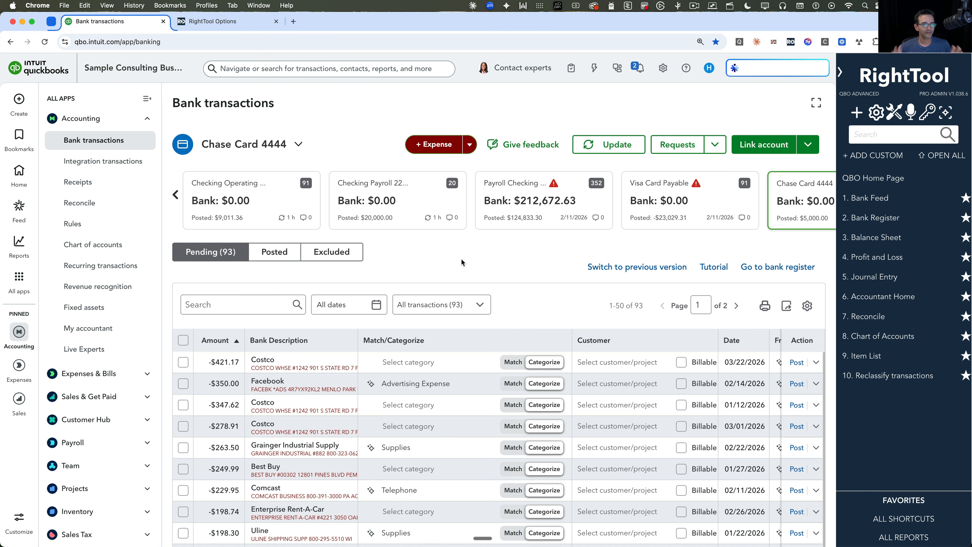
Step: Collapse the All Apps navigation and start creating a rule from the 03/22/2026 Costco transaction's details
{"action": "left_click", "coordinate": [148, 104]}
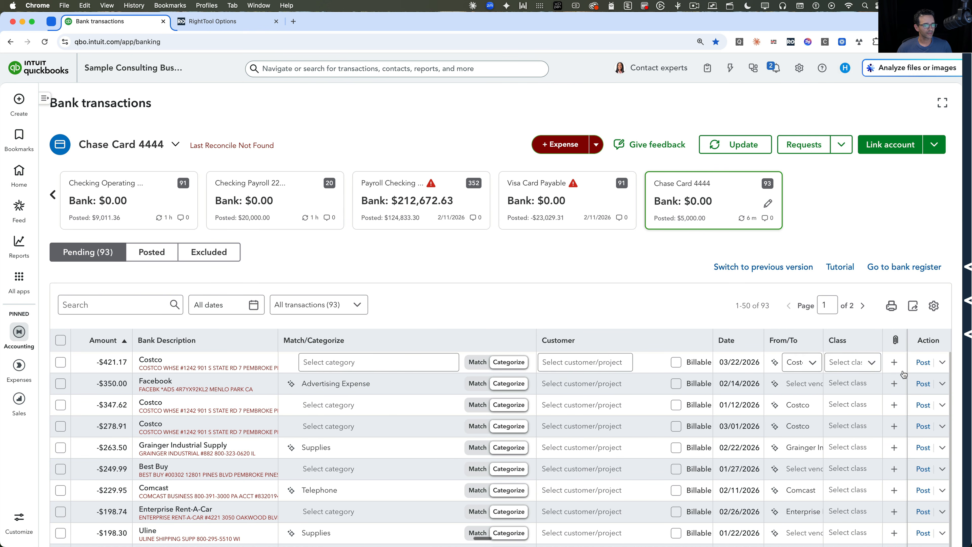
{"action": "left_click", "coordinate": [172, 360]}
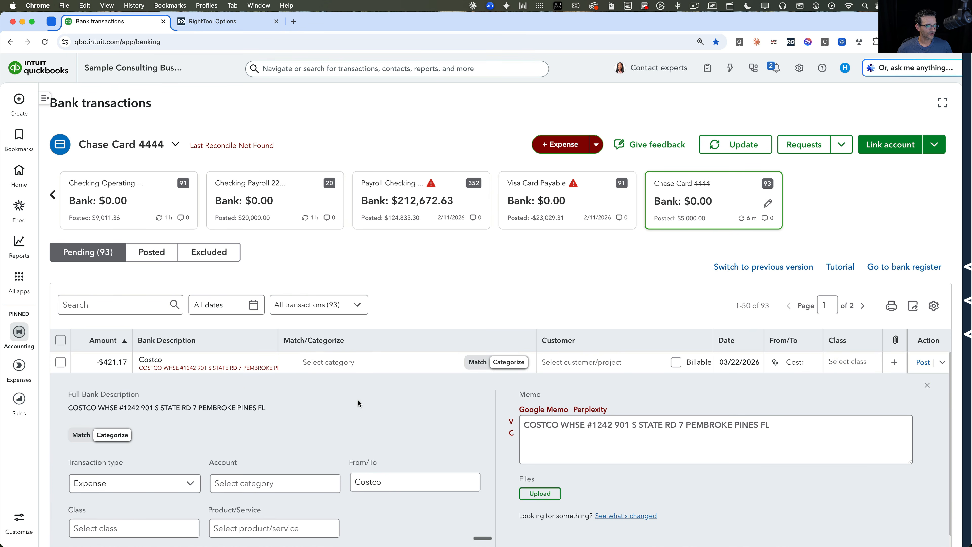
{"action": "scroll", "coordinate": [364, 413], "scroll_direction": "down", "scroll_amount": 5}
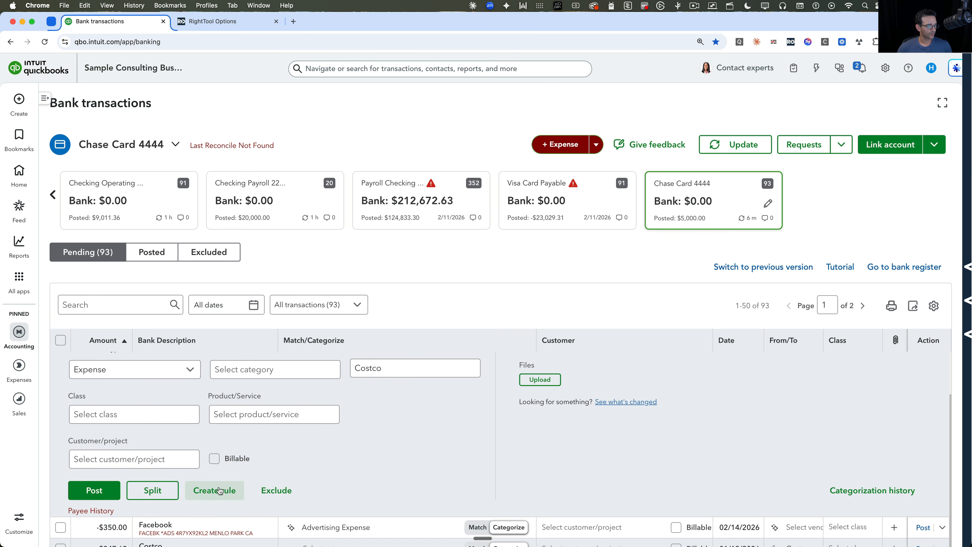
{"action": "left_click", "coordinate": [222, 492]}
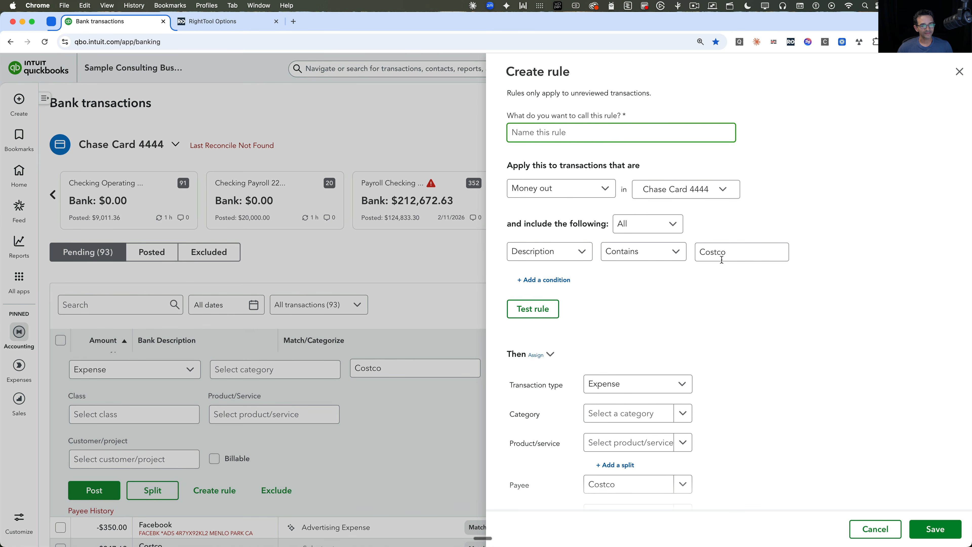
Step: Examine the new rule's prefilled description condition and the list of bank accounts it can apply to
{"action": "left_click", "coordinate": [713, 257]}
{"action": "left_click_drag", "start_coordinate": [700, 268], "coordinate": [735, 274]}
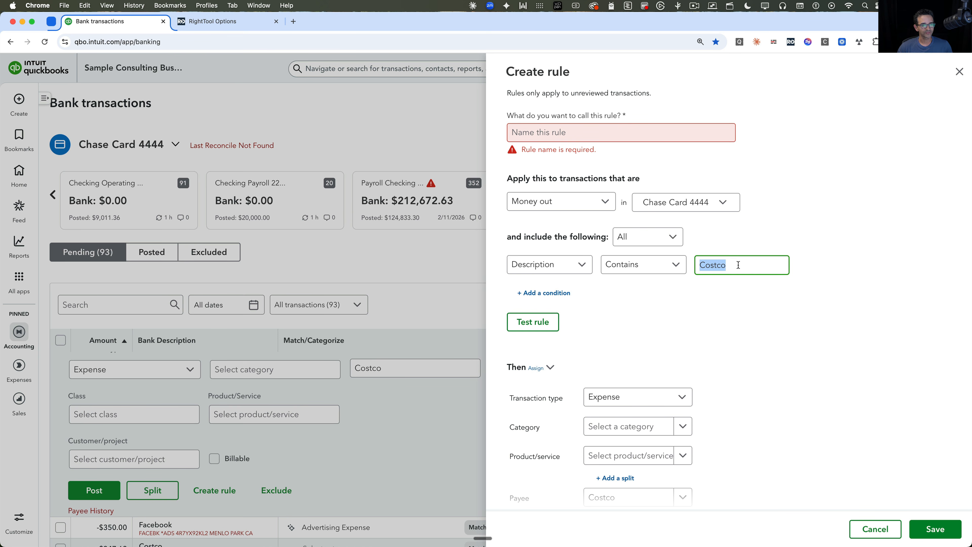
{"action": "left_click", "coordinate": [714, 208]}
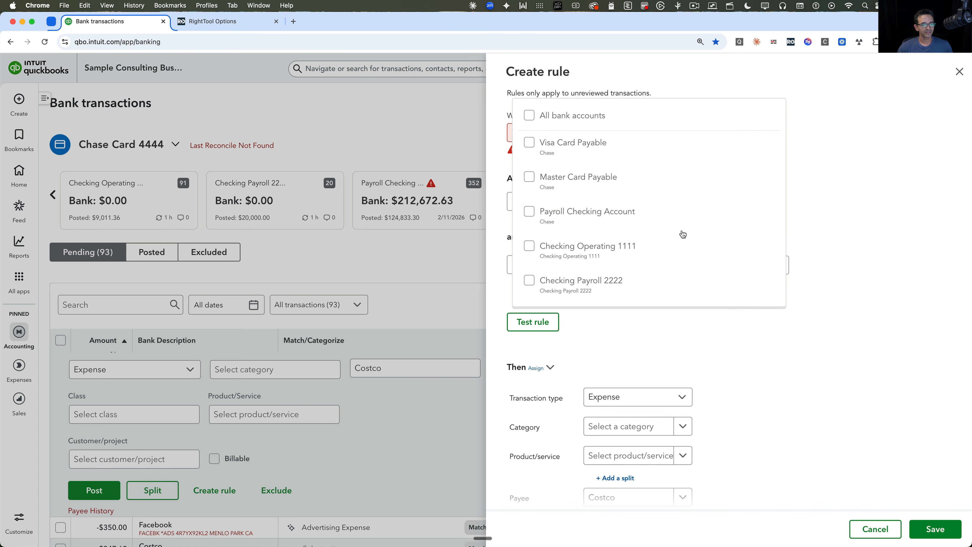
{"action": "scroll", "coordinate": [683, 234], "scroll_direction": "down", "scroll_amount": 2}
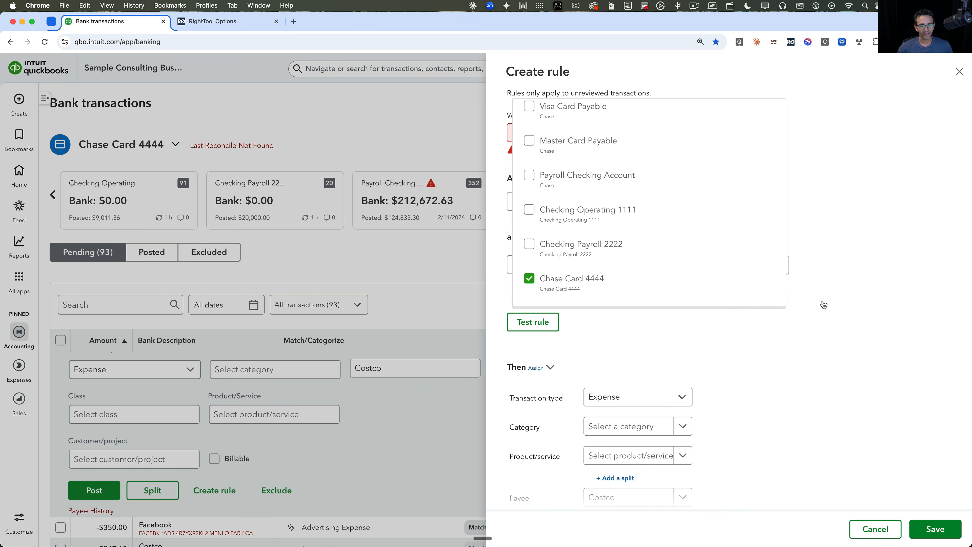
{"action": "left_click", "coordinate": [892, 306]}
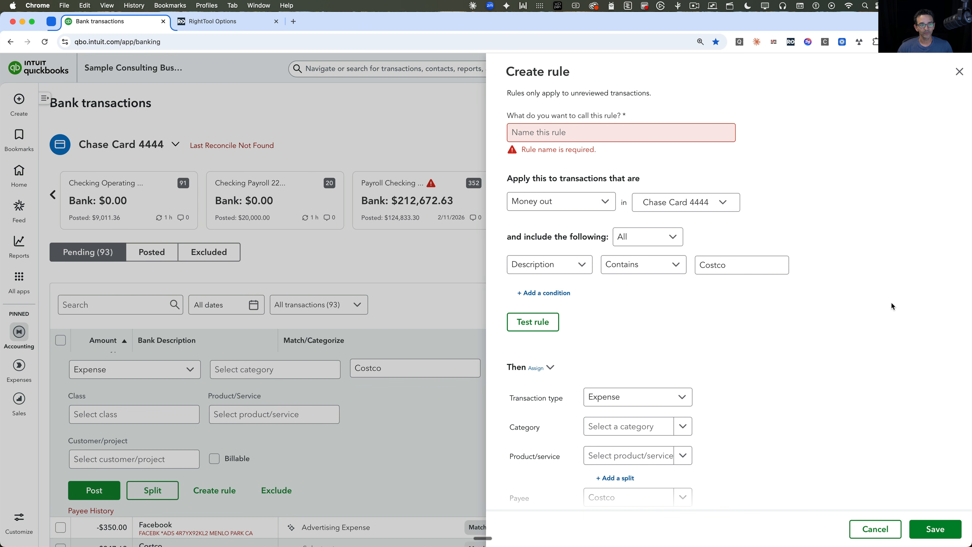
{"action": "left_click", "coordinate": [704, 209]}
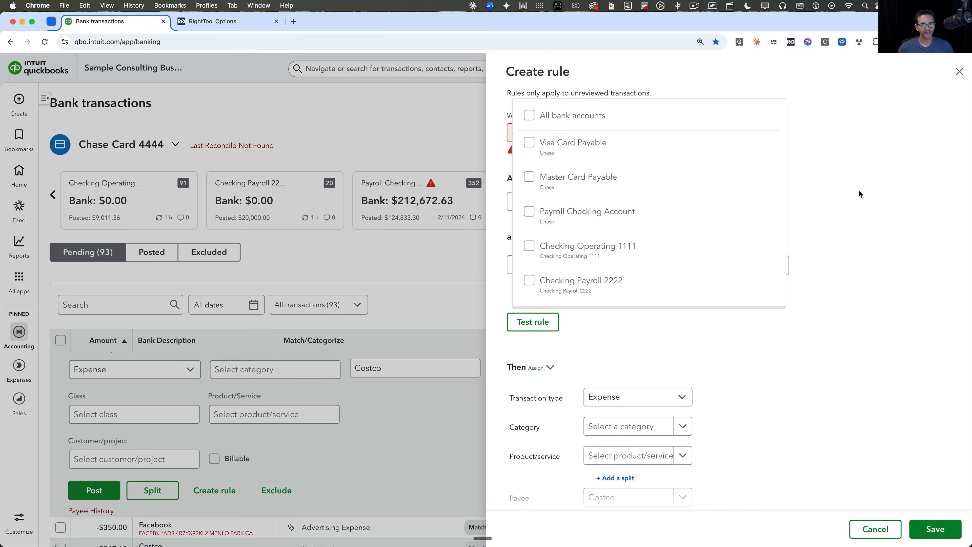
{"action": "left_click", "coordinate": [735, 85]}
Step: Name the rule Costco and clear its class and replacement bank memo assignments
{"action": "left_click", "coordinate": [545, 132]}
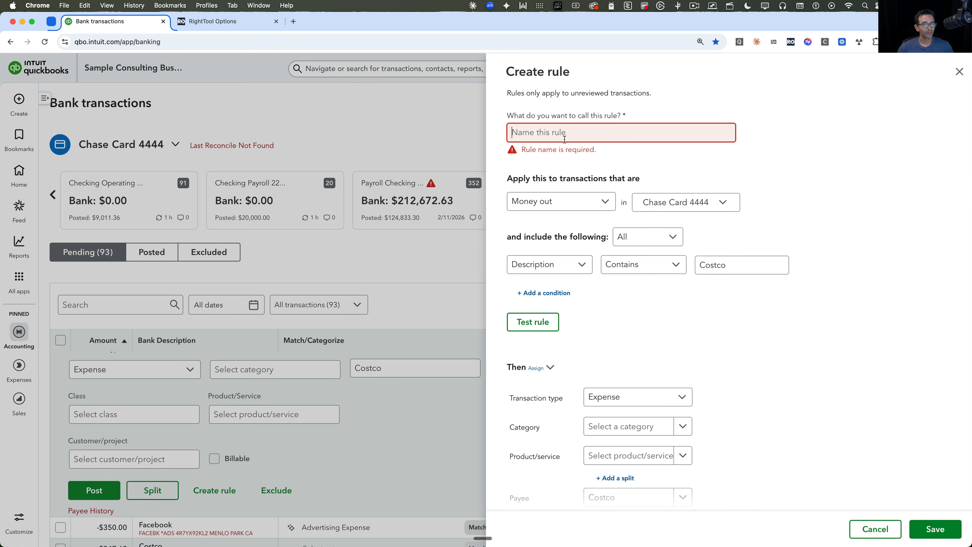
{"action": "type", "text": "Costco"}
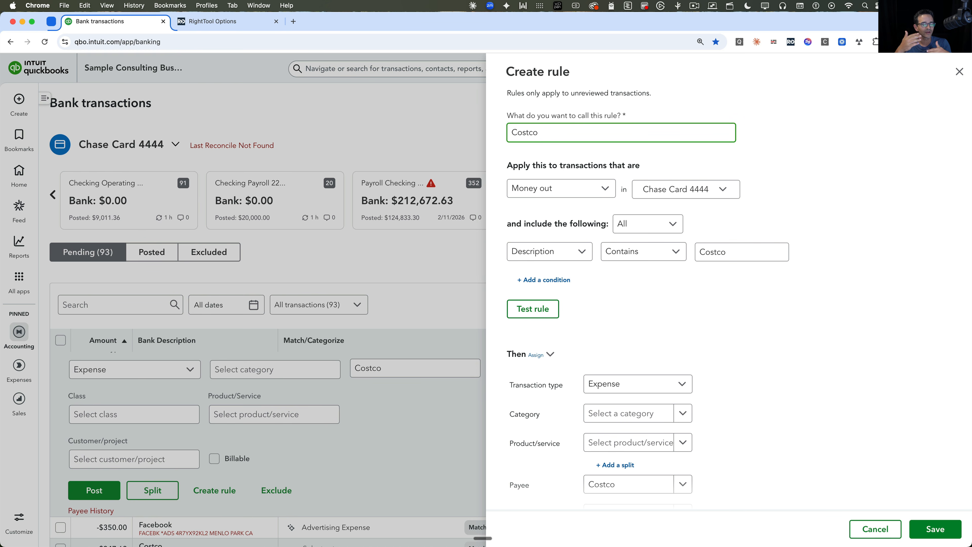
{"action": "scroll", "coordinate": [734, 394], "scroll_direction": "down", "scroll_amount": 6}
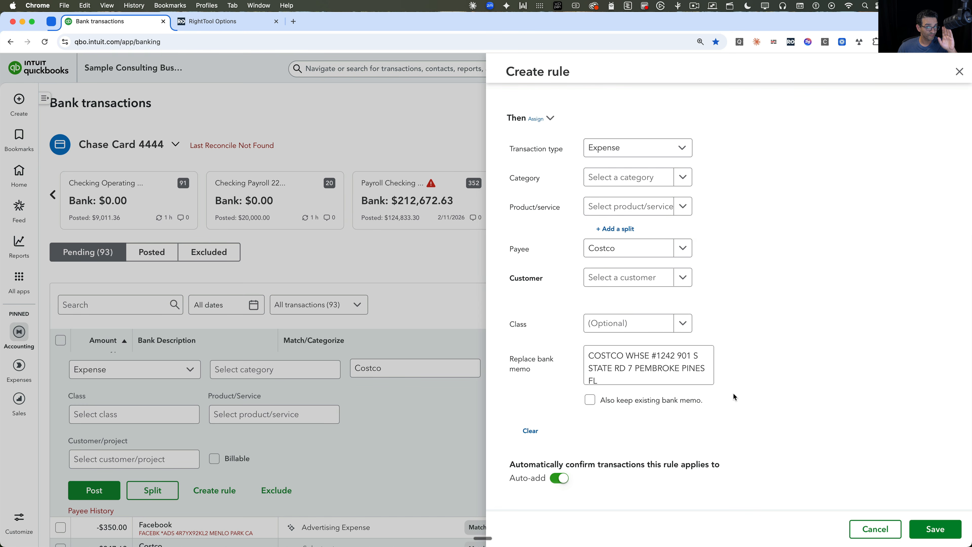
{"action": "left_click", "coordinate": [612, 377]}
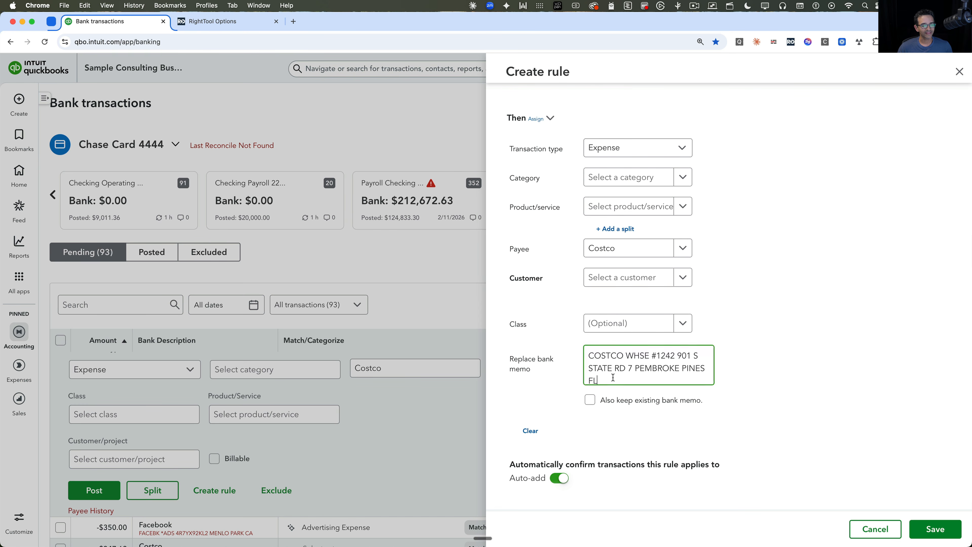
{"action": "left_click_drag", "start_coordinate": [626, 378], "coordinate": [572, 354]}
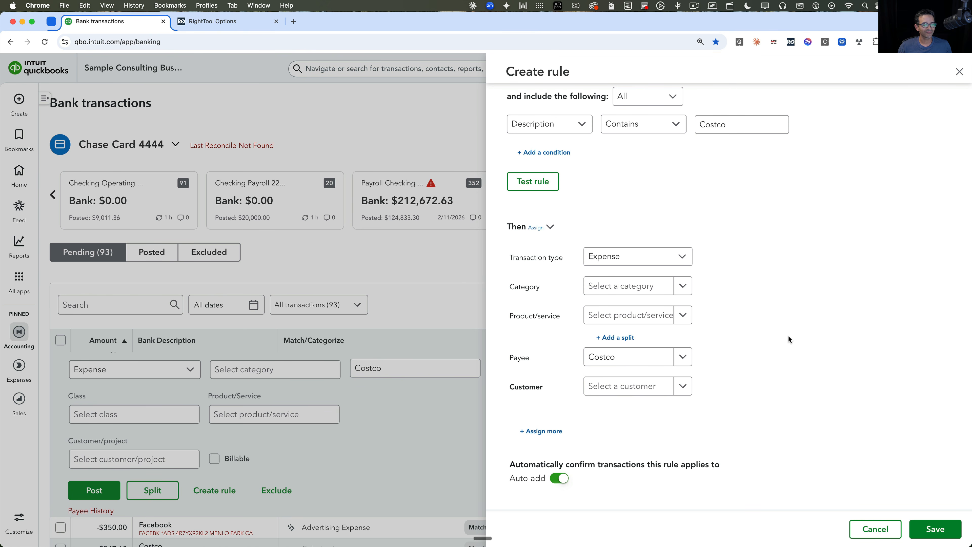
Step: Review the Costco rule's conditions and assignments, then close the rule form without saving
{"action": "scroll", "coordinate": [789, 339], "scroll_direction": "up", "scroll_amount": 3}
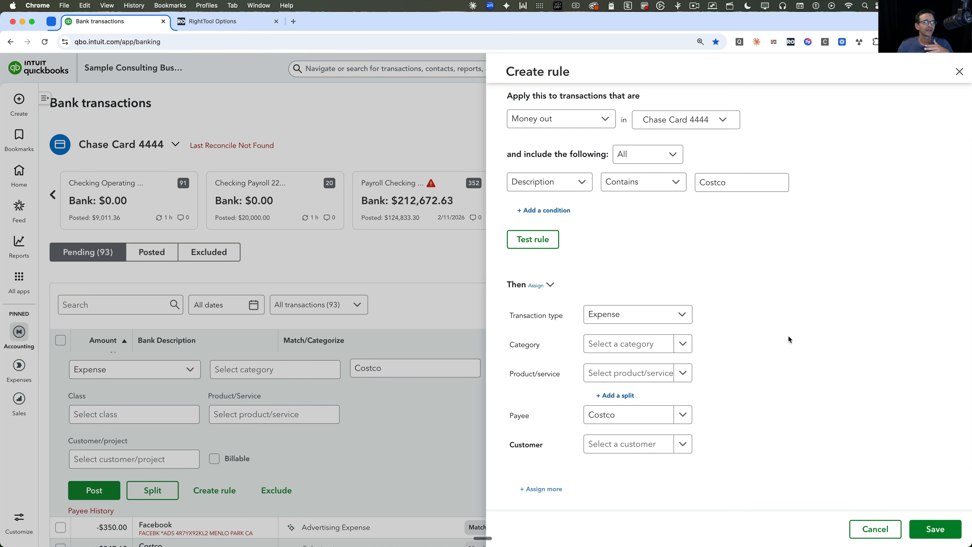
{"action": "scroll", "coordinate": [788, 336], "scroll_direction": "up", "scroll_amount": 3}
{"action": "scroll", "coordinate": [790, 339], "scroll_direction": "up", "scroll_amount": 1}
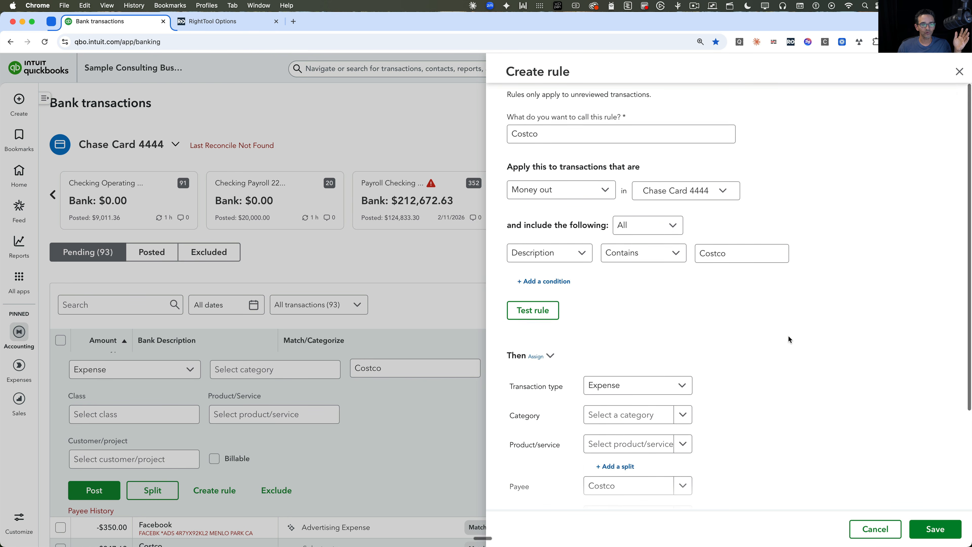
{"action": "left_click", "coordinate": [959, 72]}
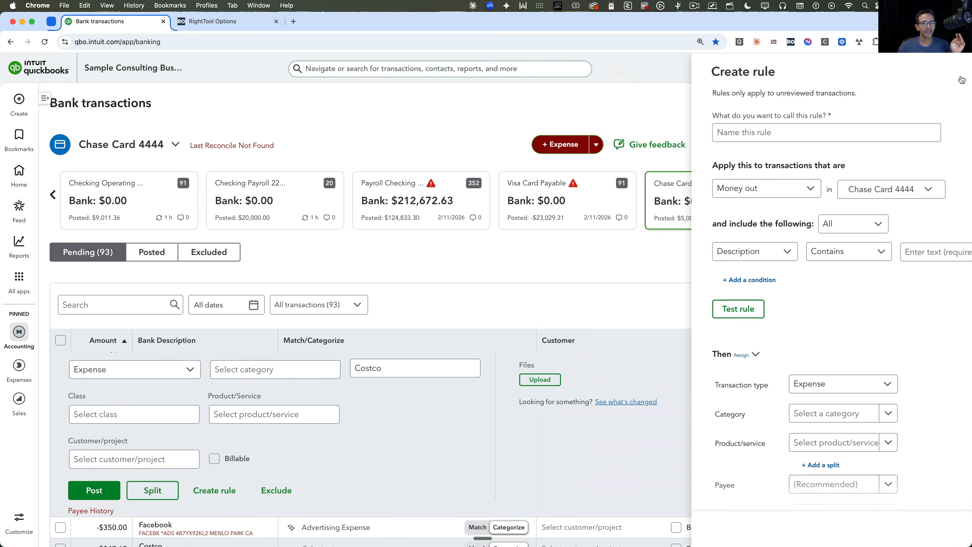
Step: Open RightTool's Bank Feeds PRO options and turn on Improved Rule Creation Workflow, leaving Default Auto-Add Off disabled
{"action": "left_click", "coordinate": [968, 93]}
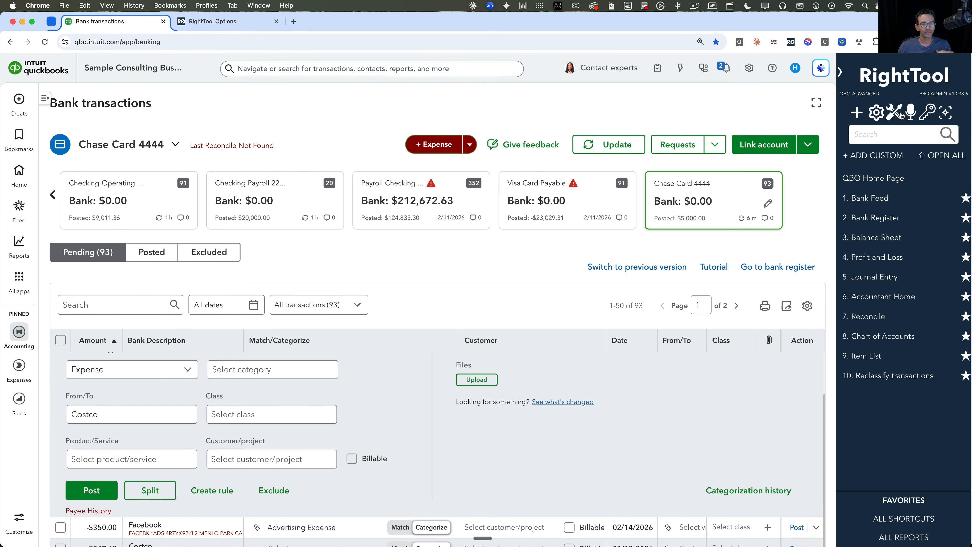
{"action": "left_click", "coordinate": [895, 112]}
{"action": "scroll", "coordinate": [168, 371], "scroll_direction": "down", "scroll_amount": 2}
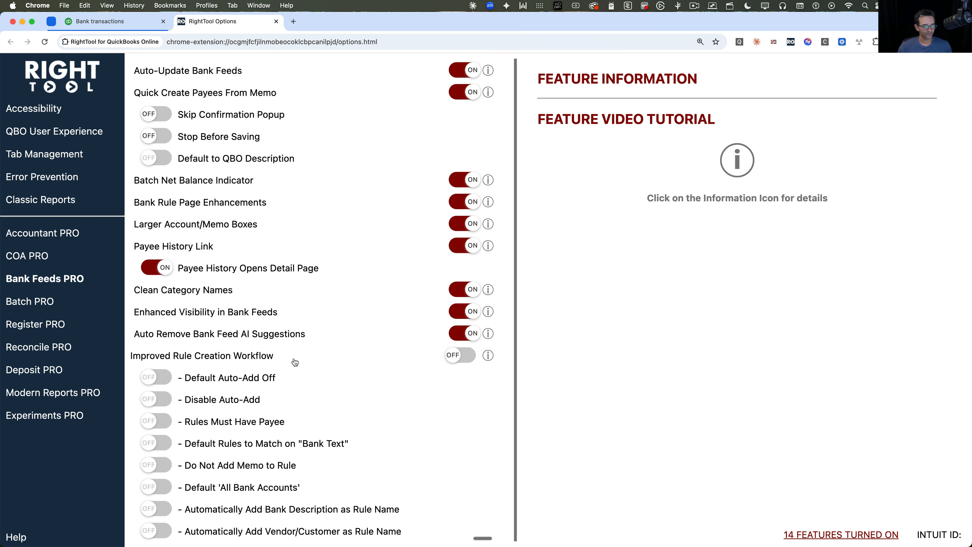
{"action": "scroll", "coordinate": [216, 377], "scroll_direction": "up", "scroll_amount": 3}
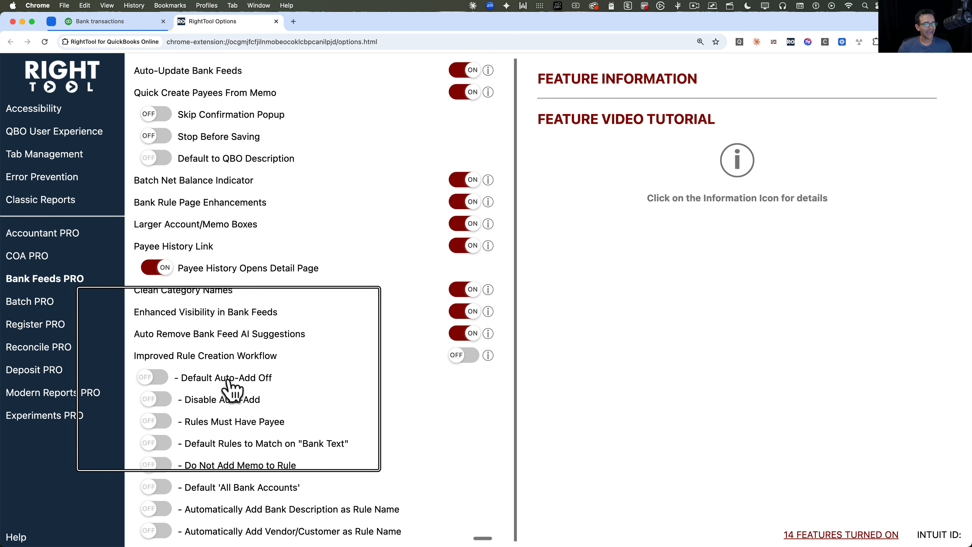
{"action": "left_click", "coordinate": [153, 377]}
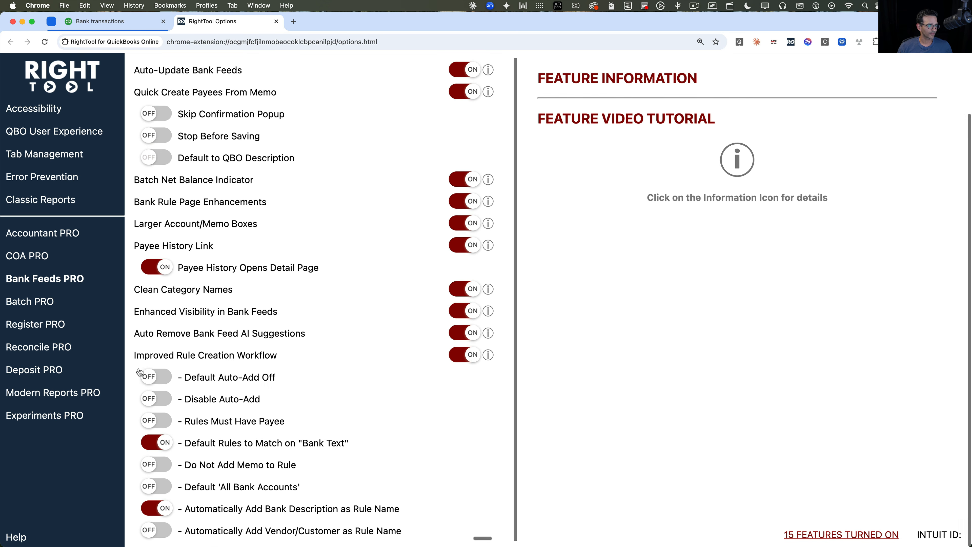
Step: Turn on Rules Must Have Payee, Do Not Add Memo to Rule and Default 'All Bank Accounts', leaving Disable Auto-Add off
{"action": "left_click", "coordinate": [153, 400]}
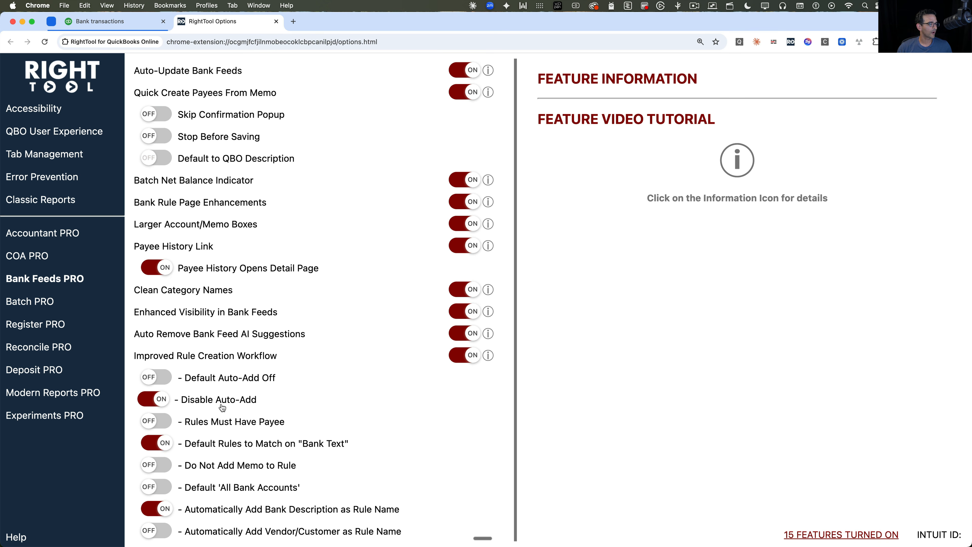
{"action": "left_click", "coordinate": [154, 399]}
{"action": "left_click", "coordinate": [157, 421]}
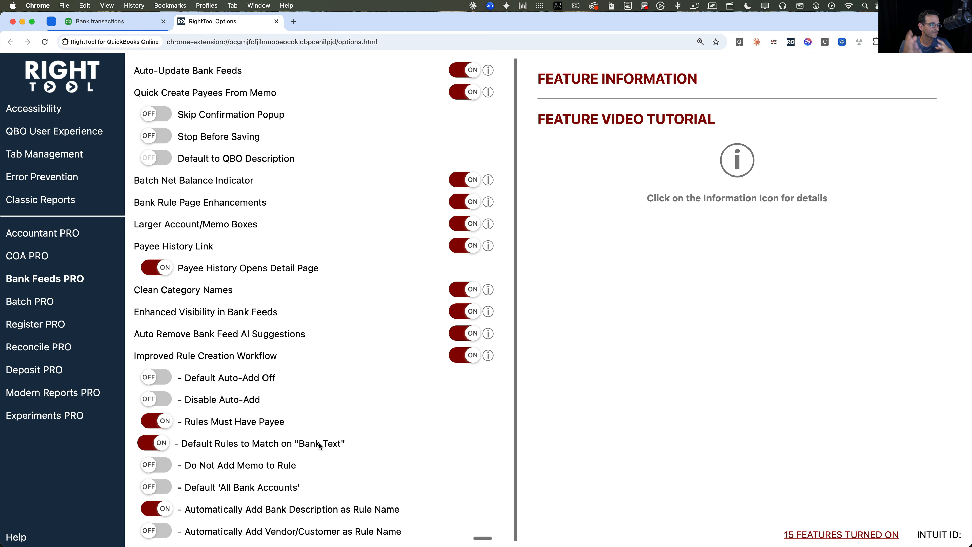
{"action": "left_click", "coordinate": [153, 467]}
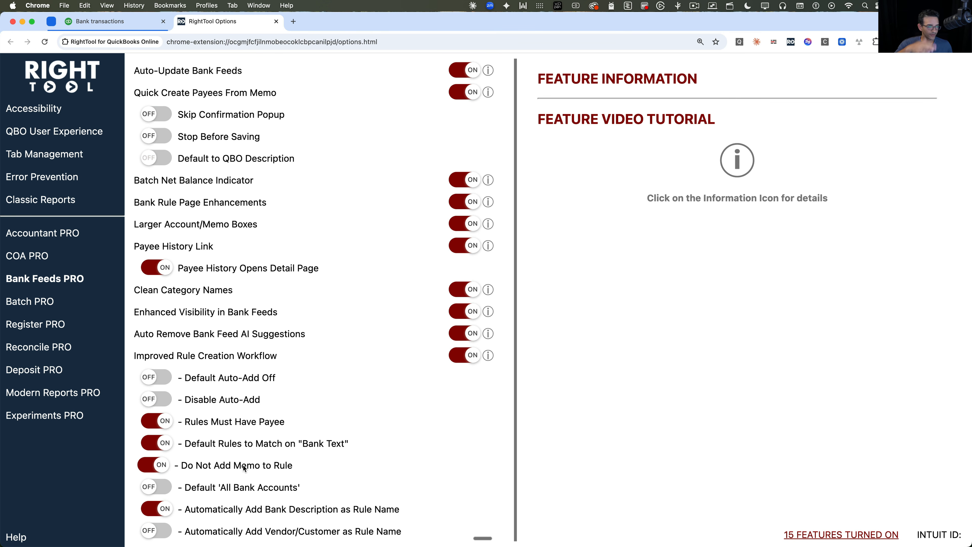
{"action": "left_click", "coordinate": [194, 486]}
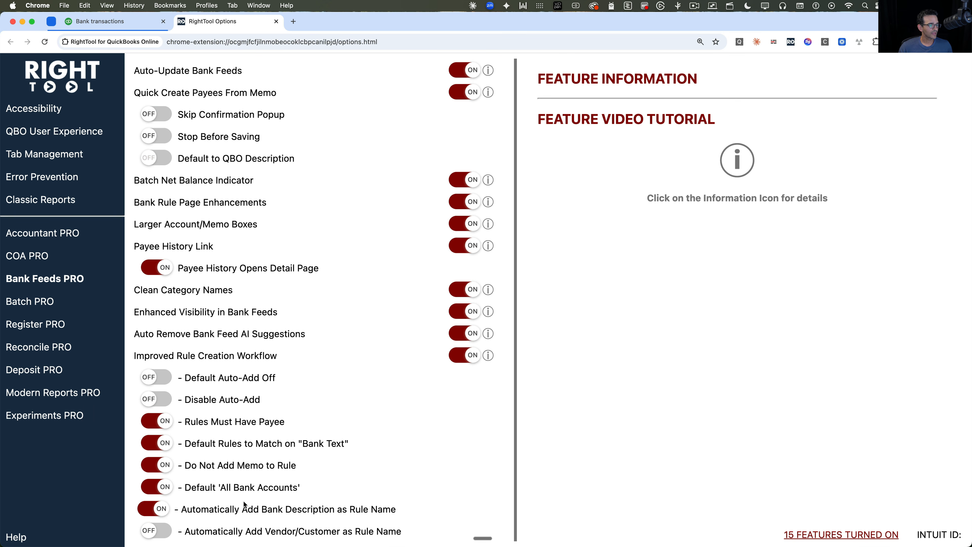
Step: Save the rule workflow settings and refresh all QBO tabs
{"action": "scroll", "coordinate": [236, 530], "scroll_direction": "down", "scroll_amount": 1}
{"action": "scroll", "coordinate": [237, 529], "scroll_direction": "up", "scroll_amount": 1}
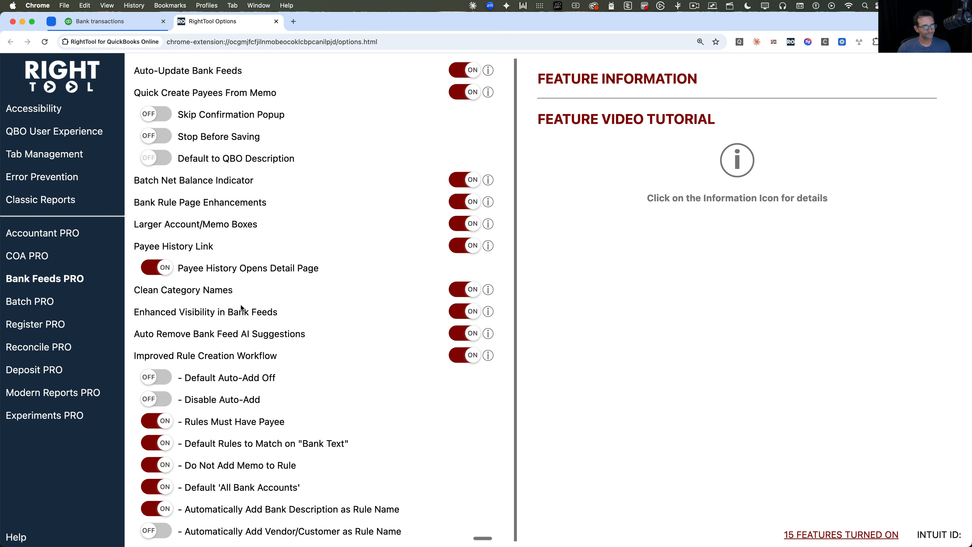
{"action": "scroll", "coordinate": [459, 249], "scroll_direction": "up", "scroll_amount": 3}
{"action": "left_click", "coordinate": [876, 101]}
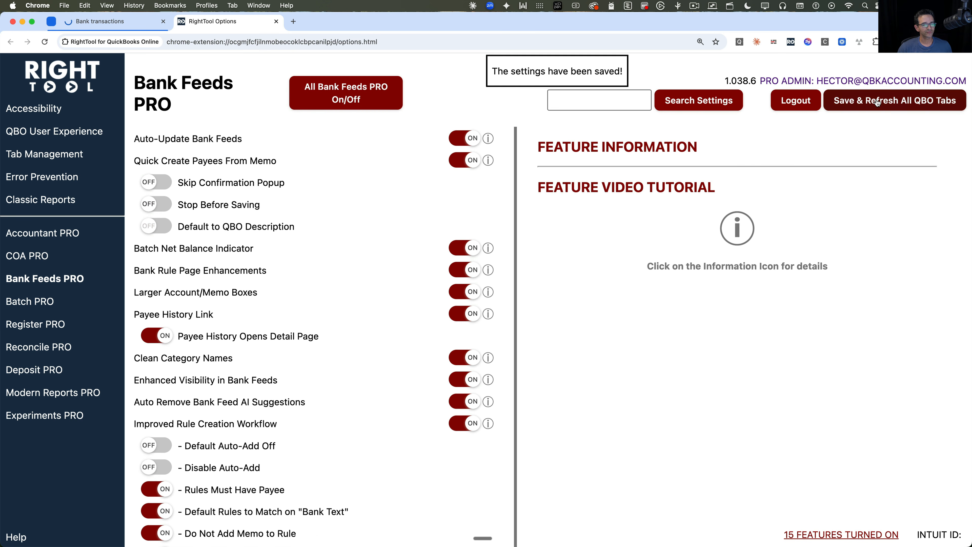
Step: Return to the bank transactions page, expand it to full view, and start creating a rule from the $421.17 Costco transaction
{"action": "left_click", "coordinate": [115, 28]}
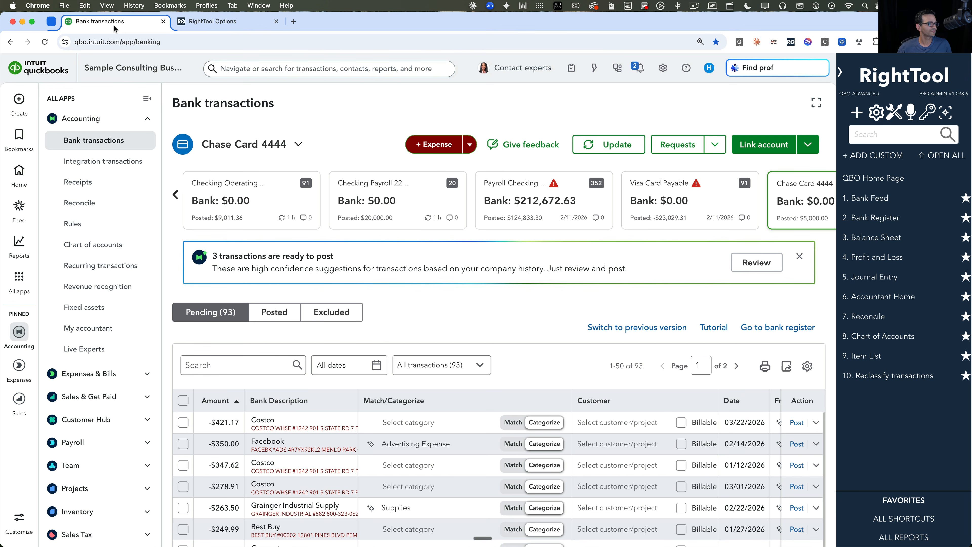
{"action": "left_click", "coordinate": [812, 107]}
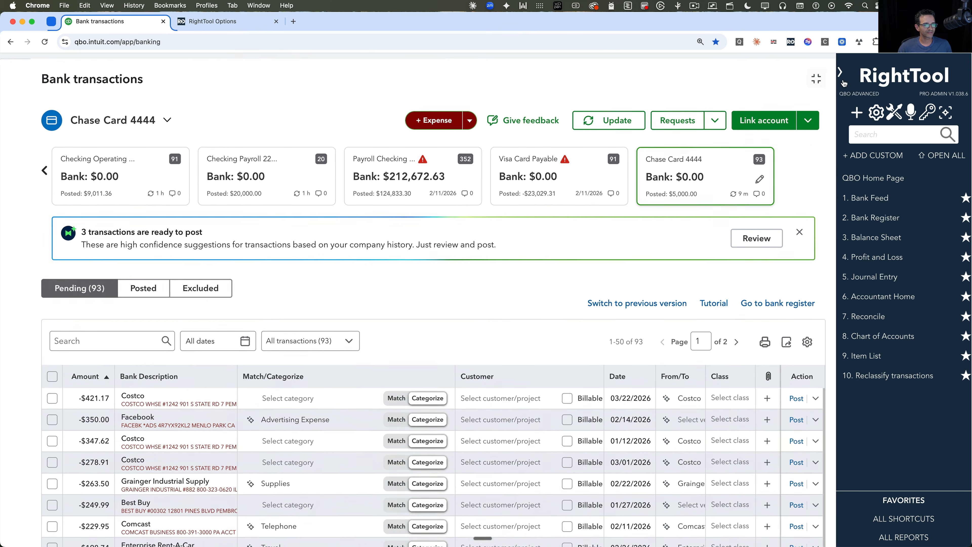
{"action": "left_click", "coordinate": [179, 392]}
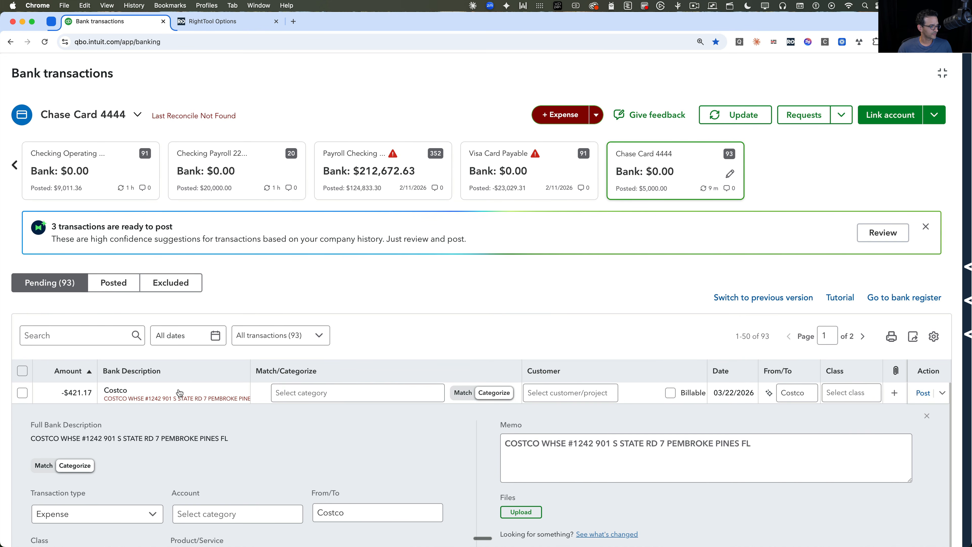
{"action": "scroll", "coordinate": [447, 337], "scroll_direction": "down", "scroll_amount": 3}
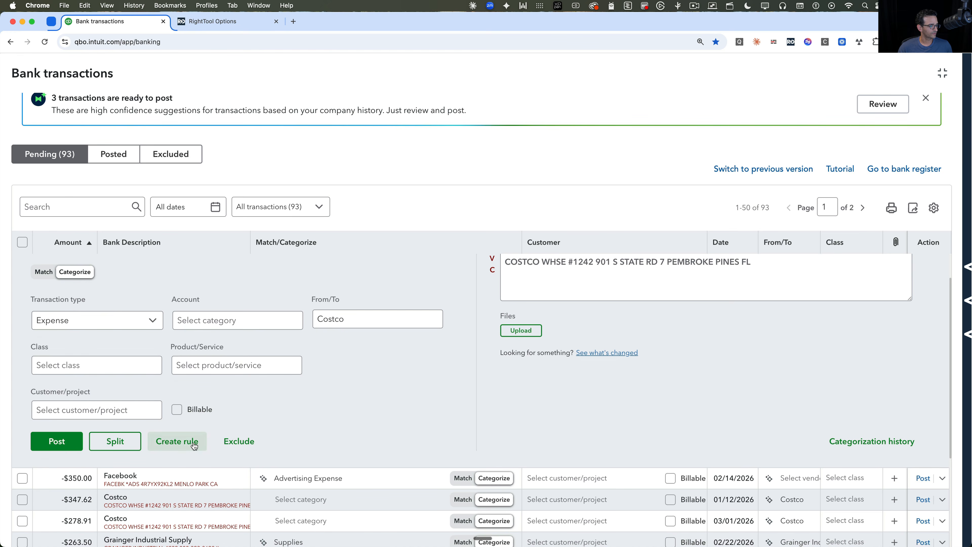
{"action": "left_click", "coordinate": [185, 443]}
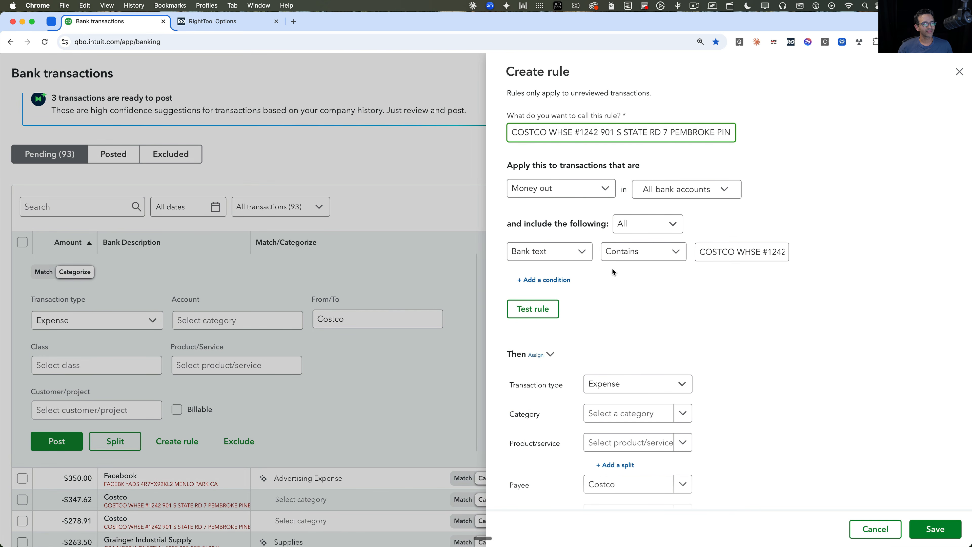
Step: Shorten the rule name to COSTCO WHSE and check which bank accounts the rule covers
{"action": "left_click_drag", "start_coordinate": [512, 134], "coordinate": [483, 129]}
{"action": "left_click_drag", "start_coordinate": [576, 134], "coordinate": [789, 141]}
{"action": "key", "text": "BackSpace"}
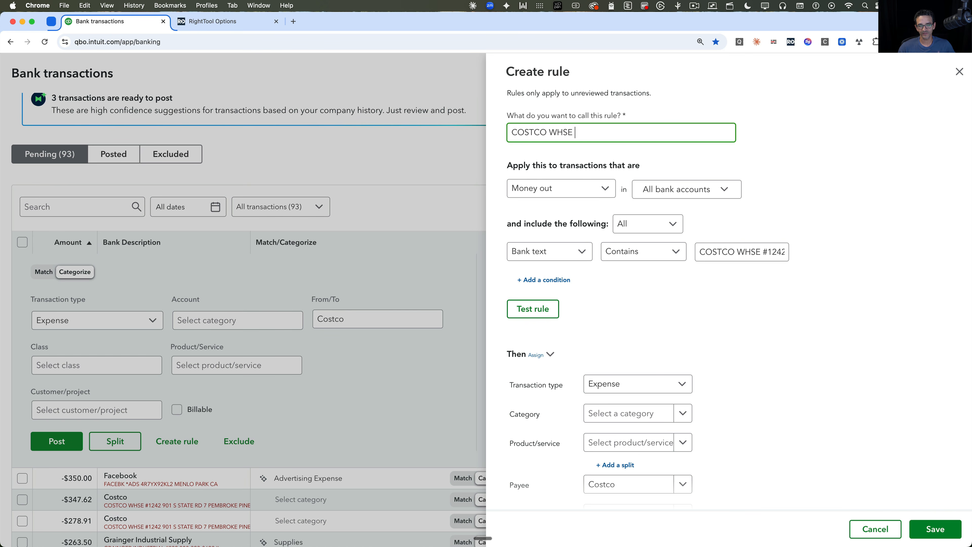
{"action": "left_click", "coordinate": [684, 186]}
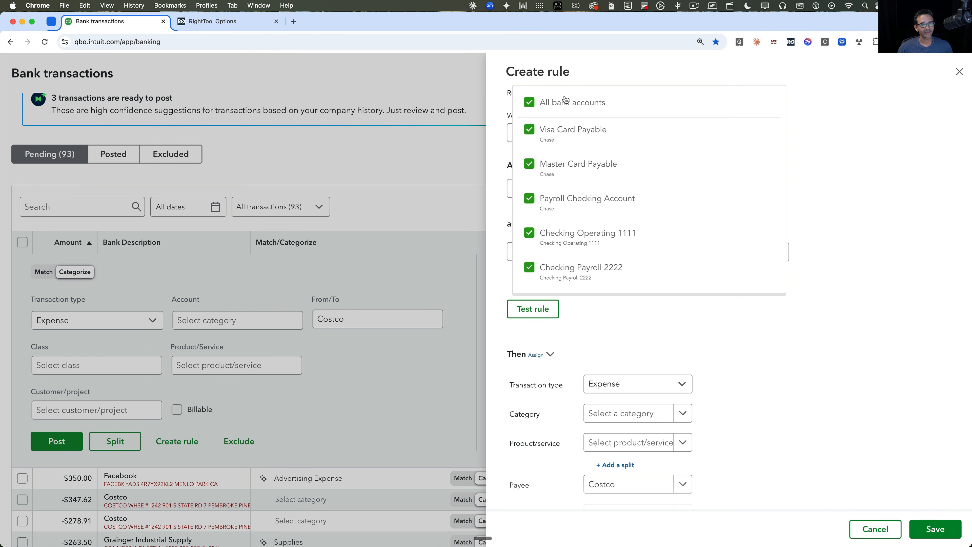
{"action": "left_click", "coordinate": [892, 169]}
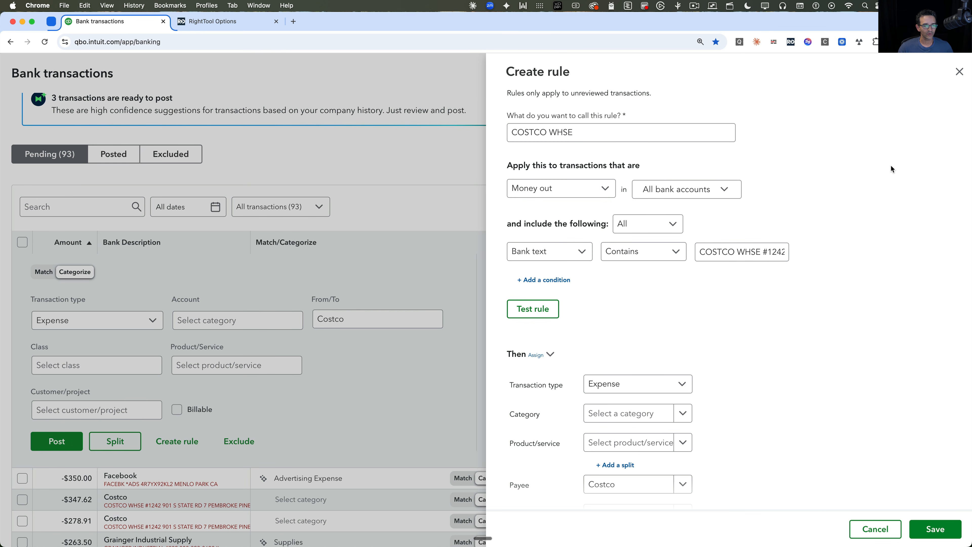
Step: Inspect the complete bank text value in the rule's Contains condition
{"action": "left_click_drag", "start_coordinate": [743, 256], "coordinate": [864, 260]}
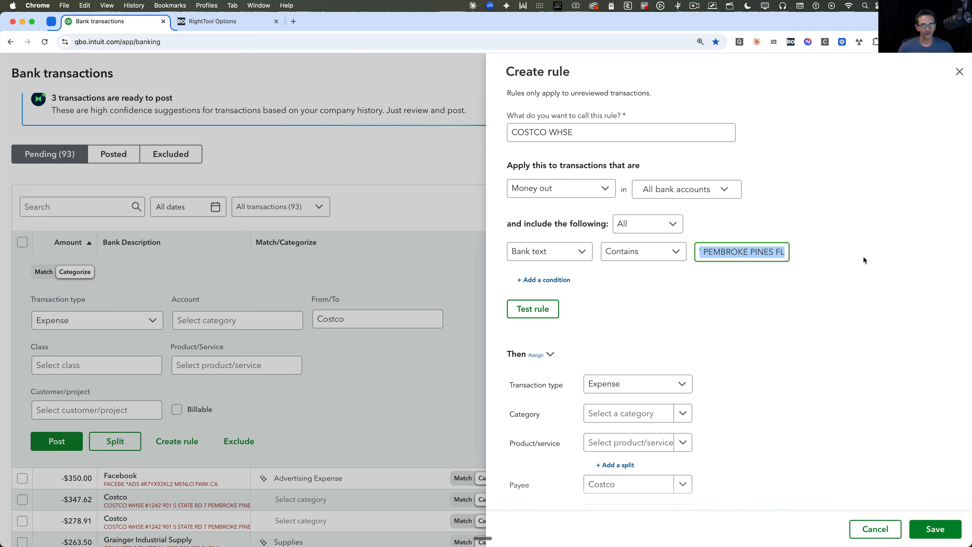
{"action": "left_click", "coordinate": [721, 255]}
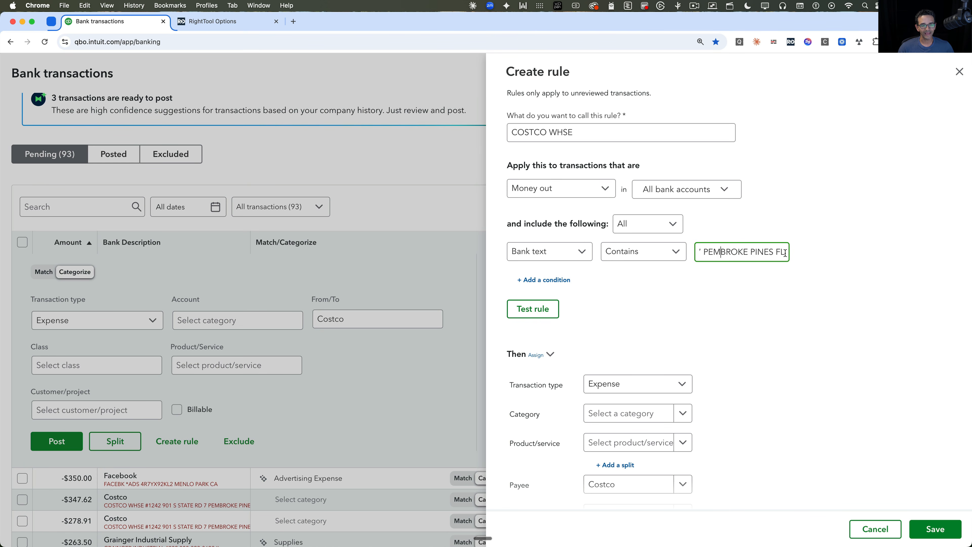
{"action": "left_click_drag", "start_coordinate": [784, 253], "coordinate": [685, 254]}
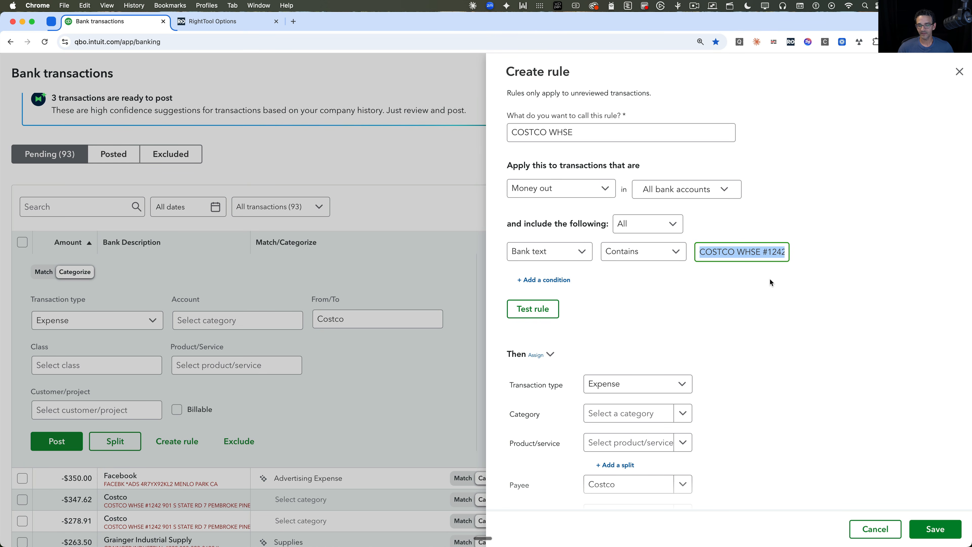
Step: Review the rule's assignments and expand the additional fields to examine the class and replacement bank memo
{"action": "scroll", "coordinate": [763, 315], "scroll_direction": "down", "scroll_amount": 3}
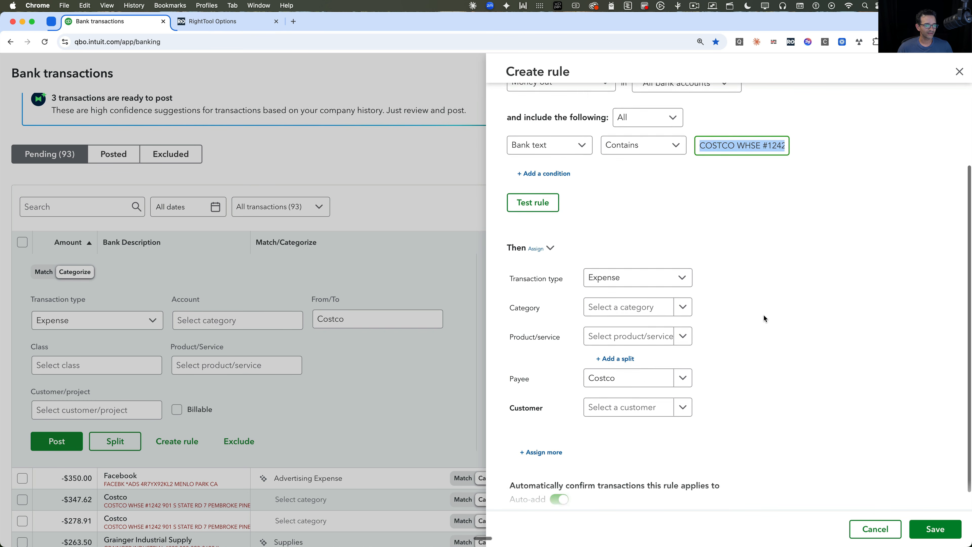
{"action": "scroll", "coordinate": [764, 315], "scroll_direction": "down", "scroll_amount": 1}
{"action": "left_click", "coordinate": [541, 431]}
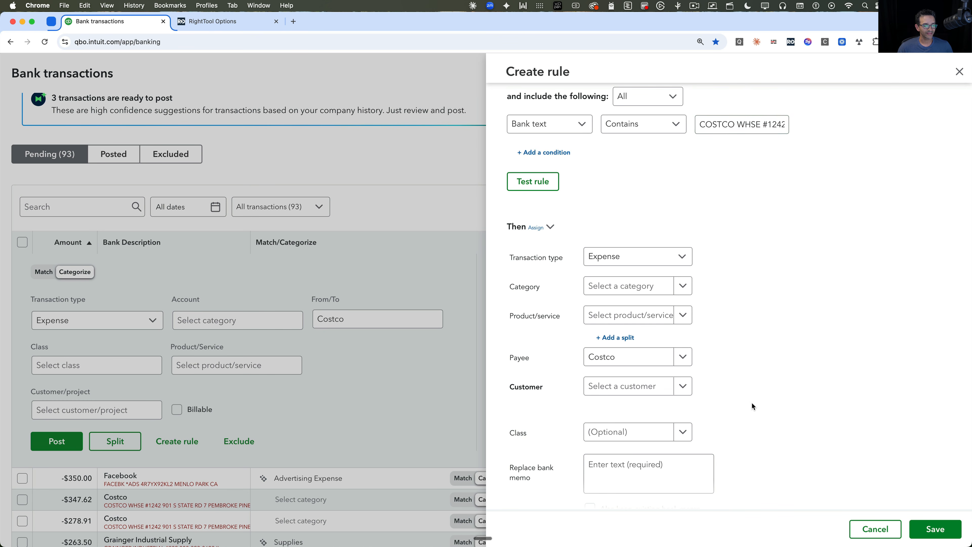
{"action": "scroll", "coordinate": [752, 406], "scroll_direction": "down", "scroll_amount": 5}
{"action": "left_click", "coordinate": [627, 350]}
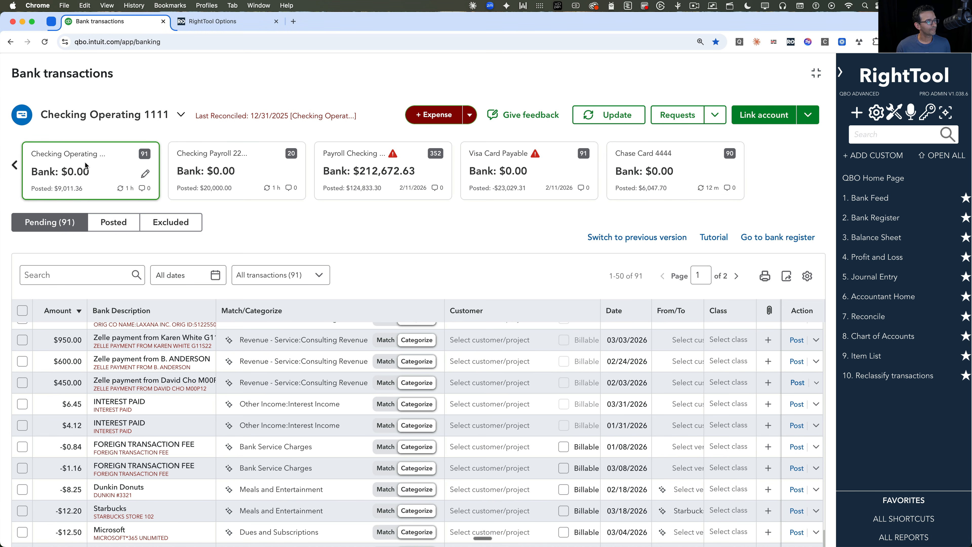
Step: Select the eight consecutive Checking Operating 1111 transactions from the $600.00 Zelle payment through the $12.20 Starbucks charge, and inspect the net batch amount
{"action": "scroll", "coordinate": [77, 401], "scroll_direction": "down", "scroll_amount": 1}
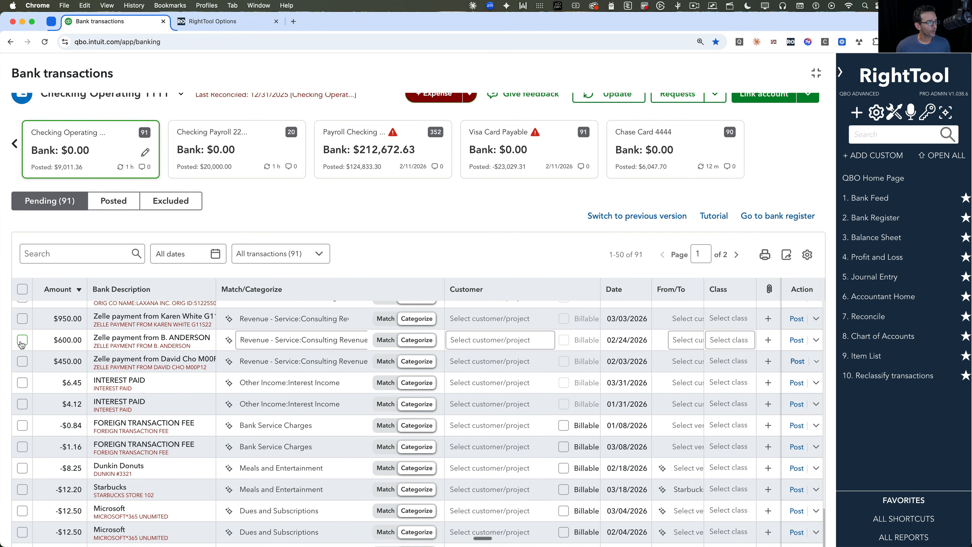
{"action": "scroll", "coordinate": [42, 400], "scroll_direction": "up", "scroll_amount": 1}
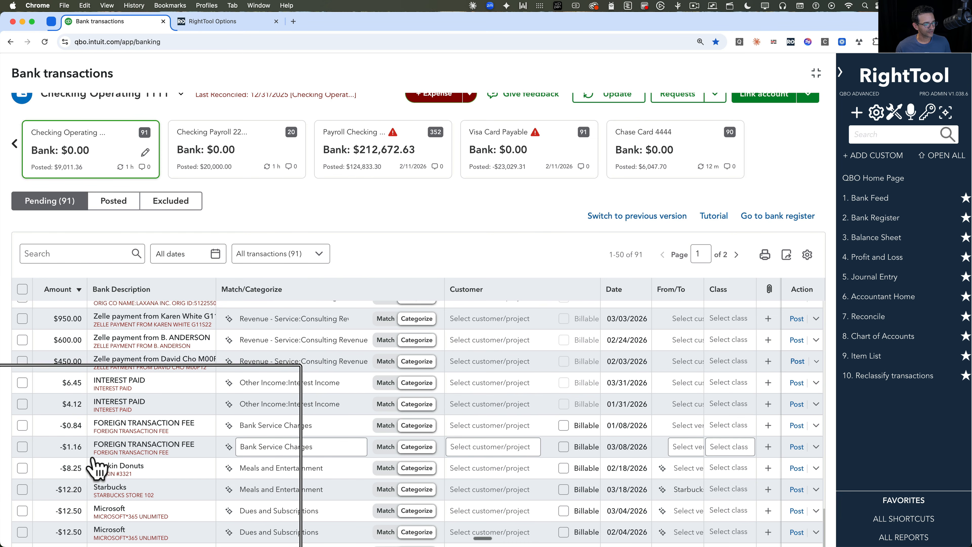
{"action": "scroll", "coordinate": [70, 454], "scroll_direction": "down", "scroll_amount": 1}
{"action": "left_click", "coordinate": [22, 340]}
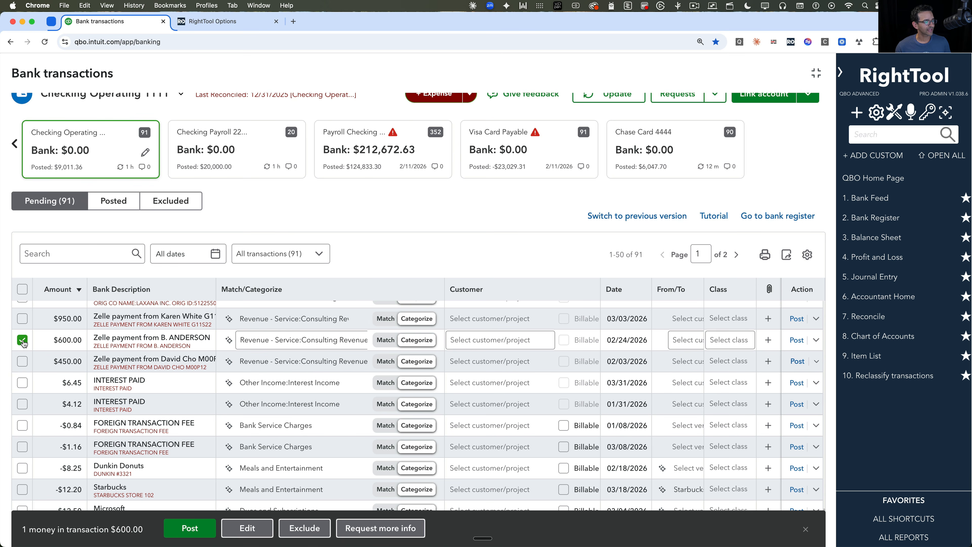
{"action": "left_click", "coordinate": [22, 361]}
{"action": "left_click", "coordinate": [22, 383]}
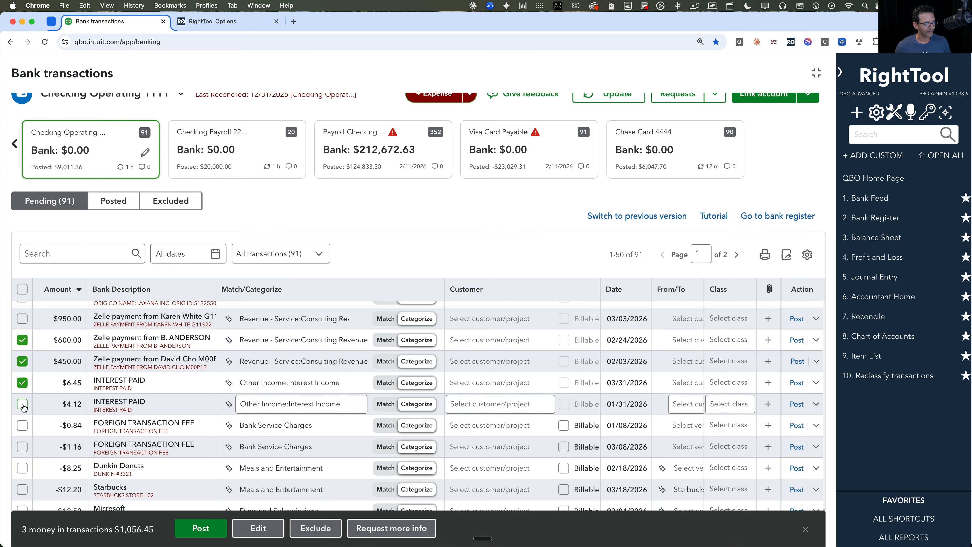
{"action": "left_click", "coordinate": [22, 404]}
{"action": "left_click", "coordinate": [22, 425]}
{"action": "left_click", "coordinate": [22, 446]}
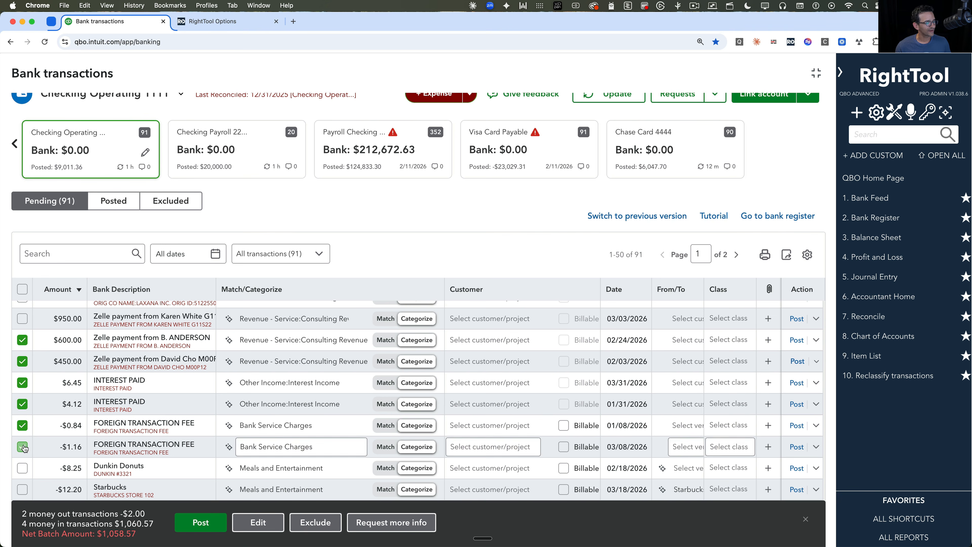
{"action": "left_click", "coordinate": [23, 468]}
{"action": "left_click", "coordinate": [22, 489]}
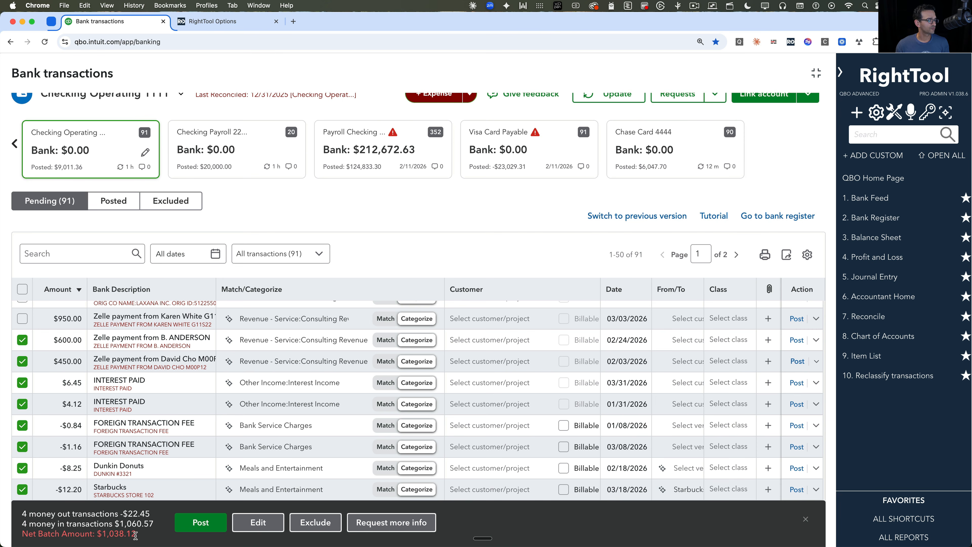
{"action": "left_click_drag", "start_coordinate": [135, 536], "coordinate": [106, 535]}
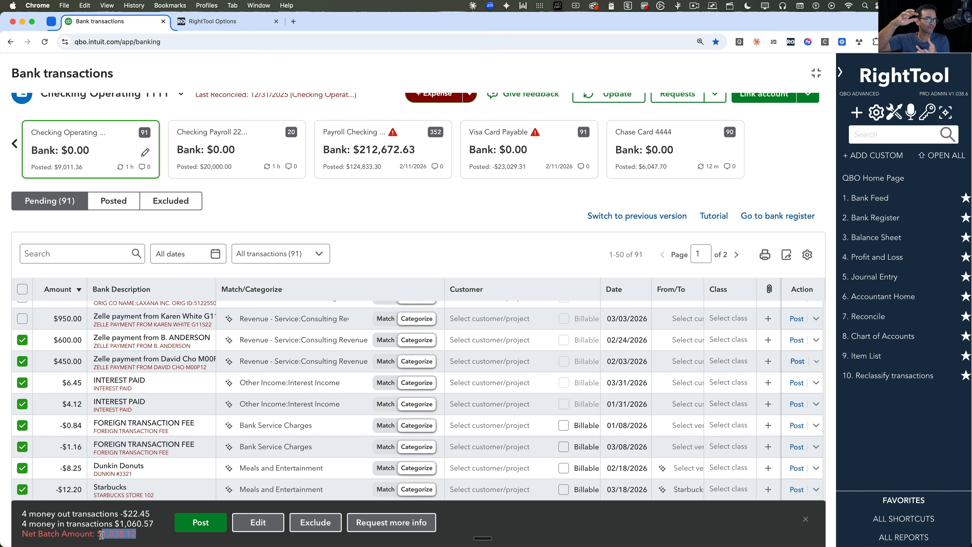
{"action": "left_click", "coordinate": [413, 249]}
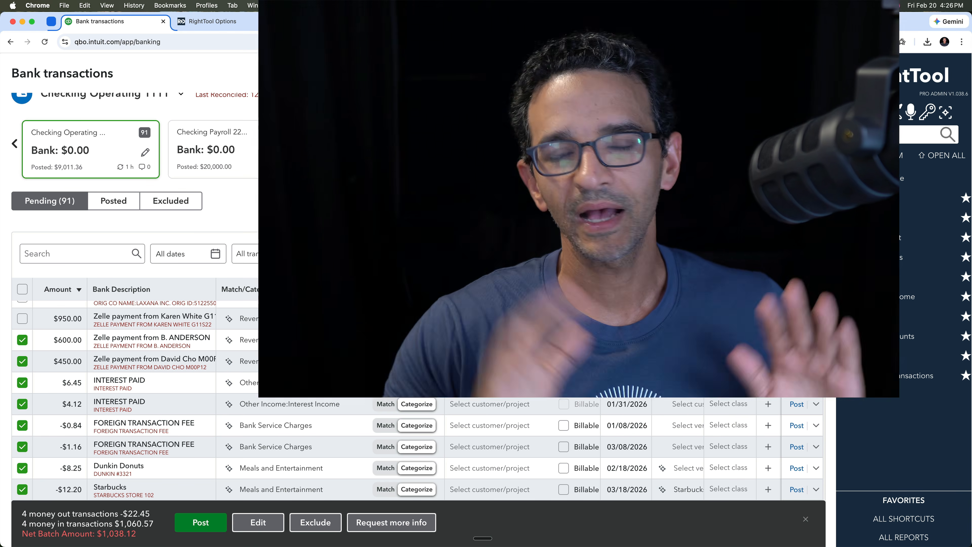